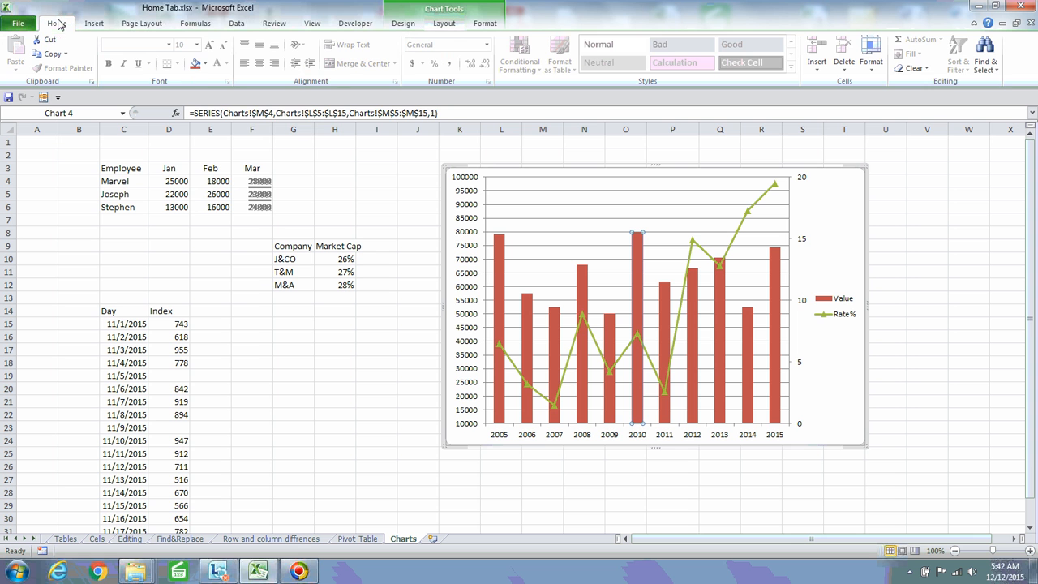
Give only the 2010 column of the Value series a solid light blue fill
click(205, 63)
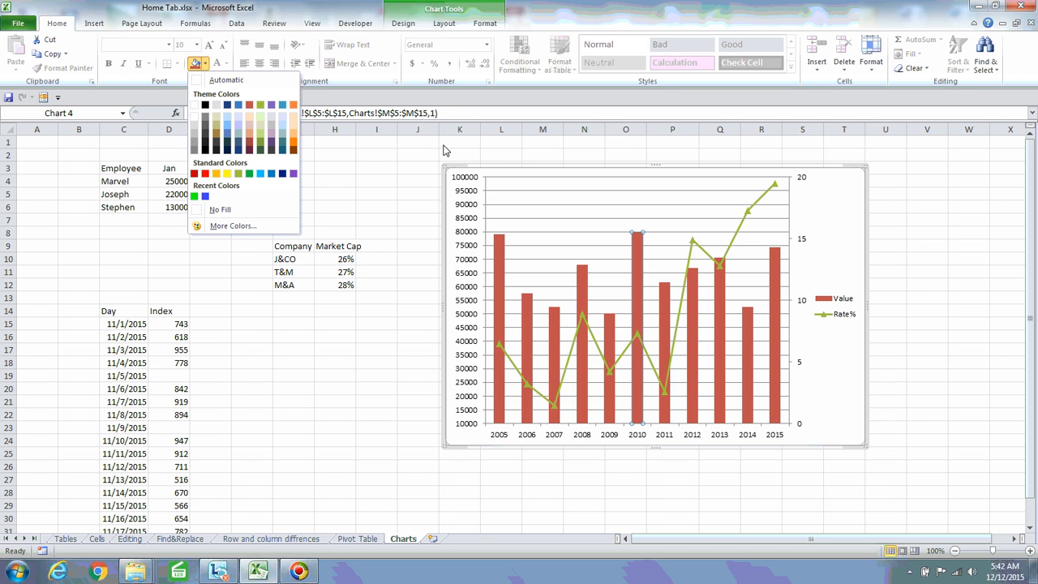
right_click(638, 258)
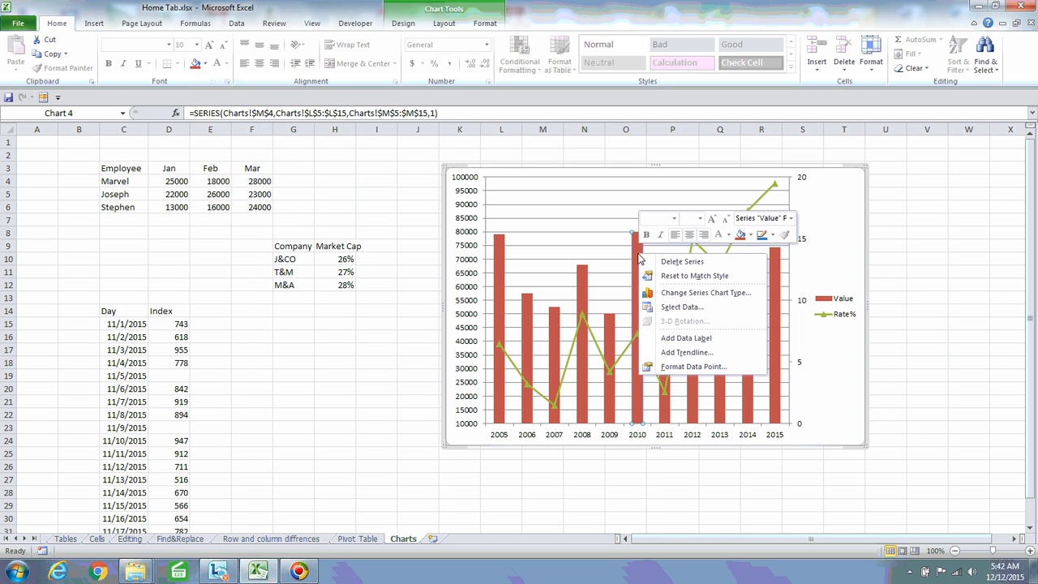
click(678, 366)
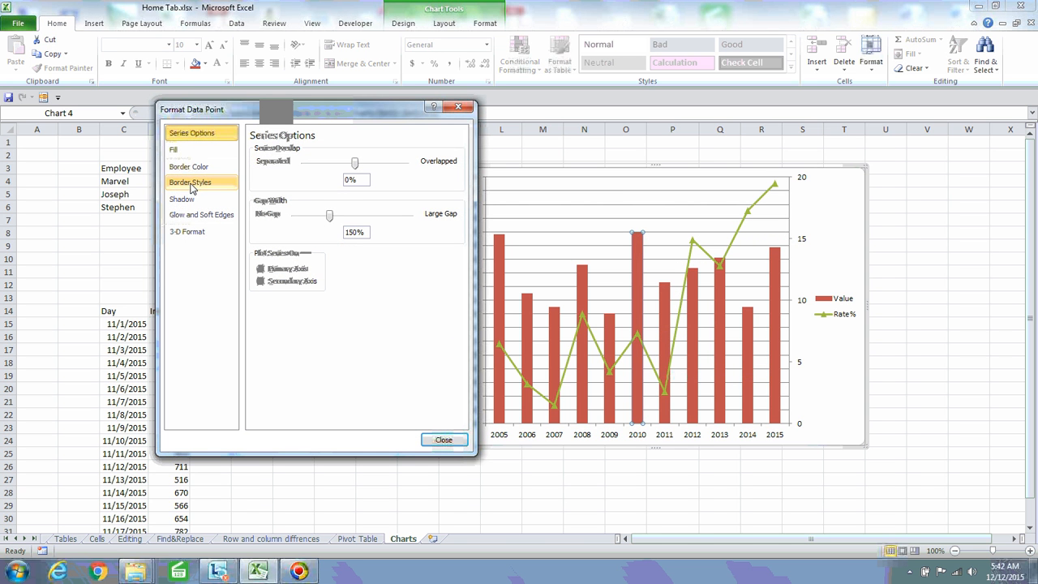
click(175, 151)
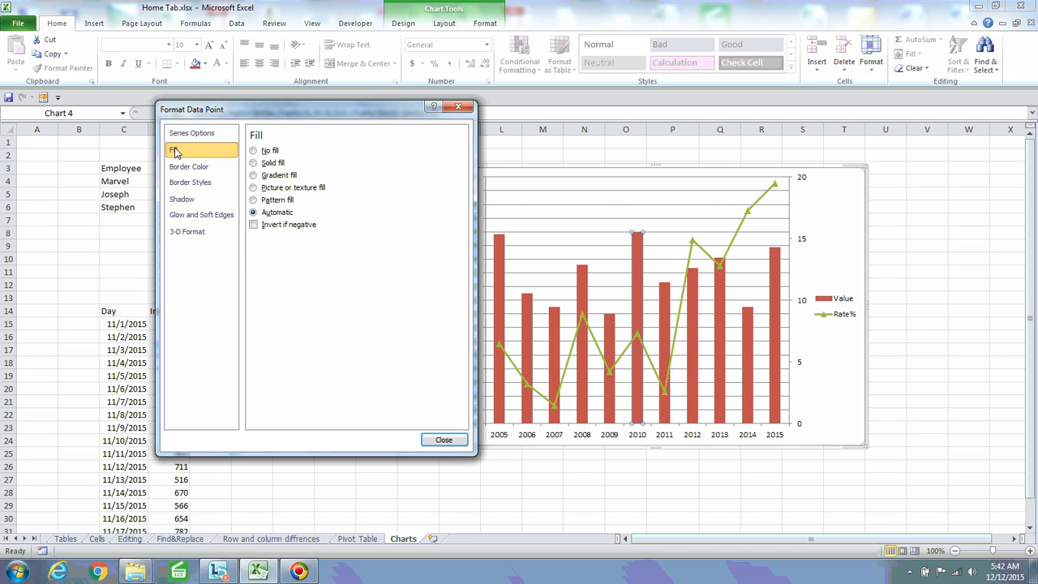
click(254, 163)
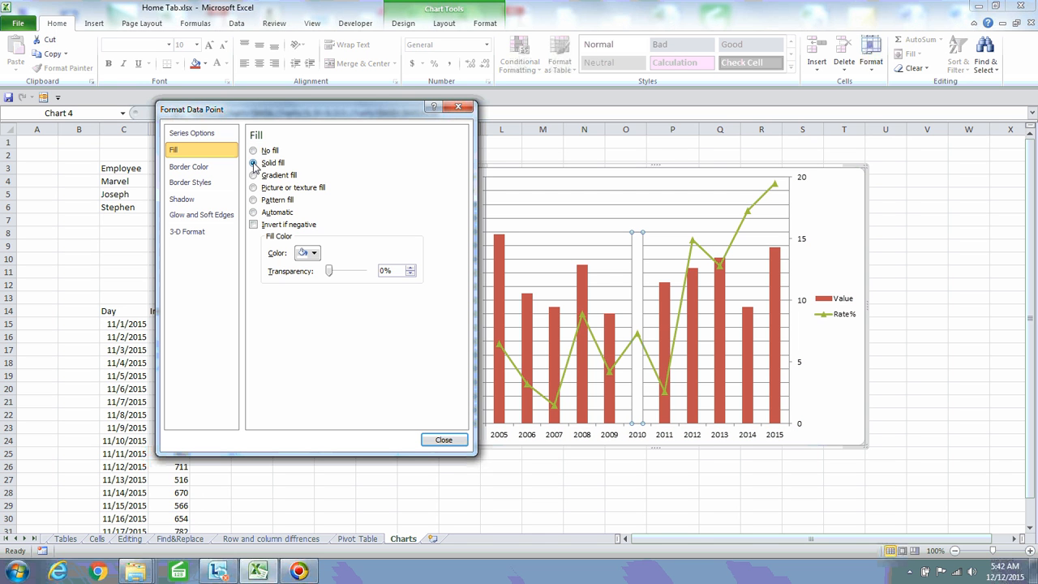
click(313, 253)
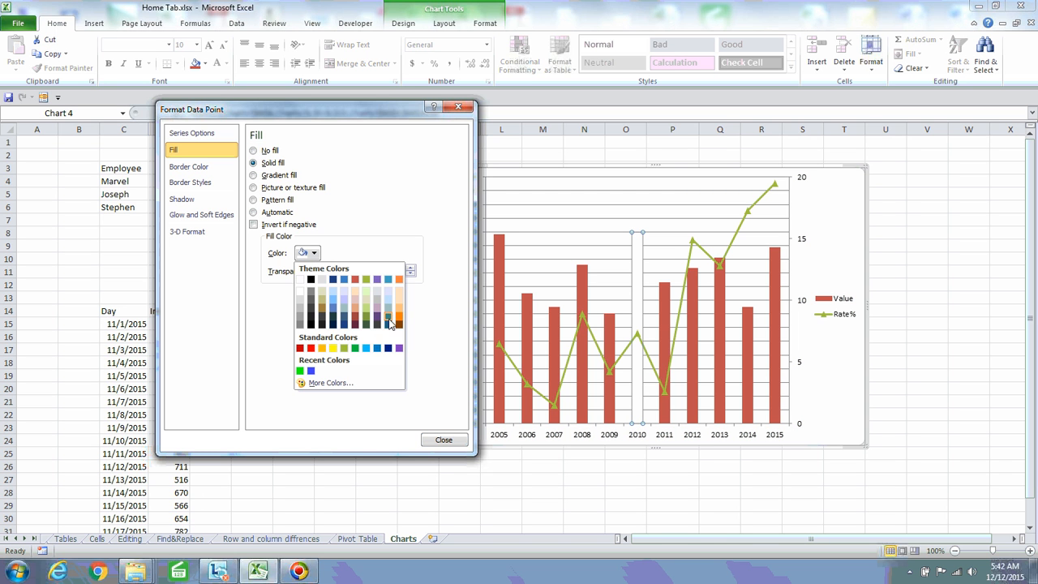
click(365, 348)
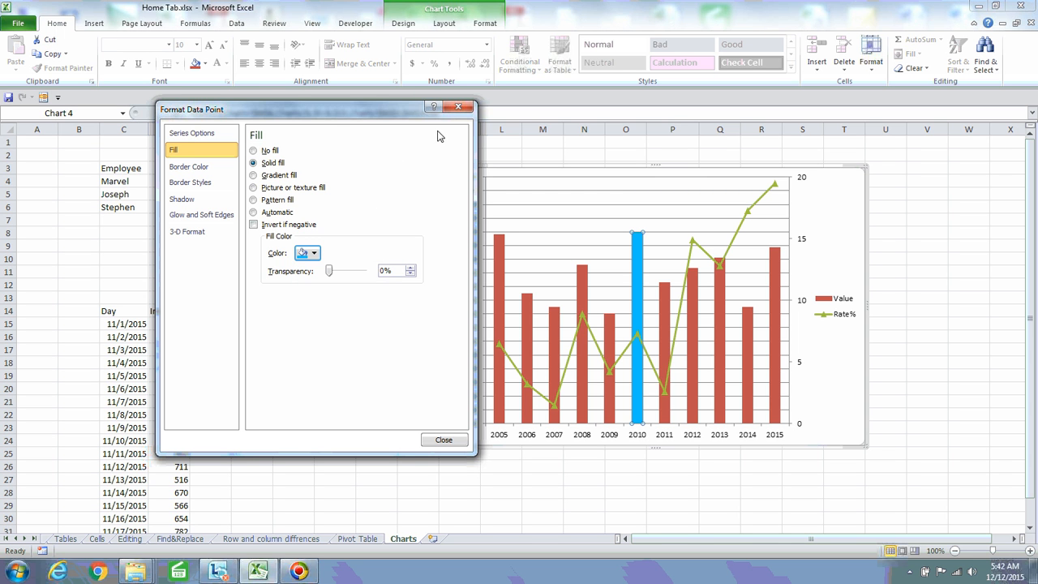
click(464, 109)
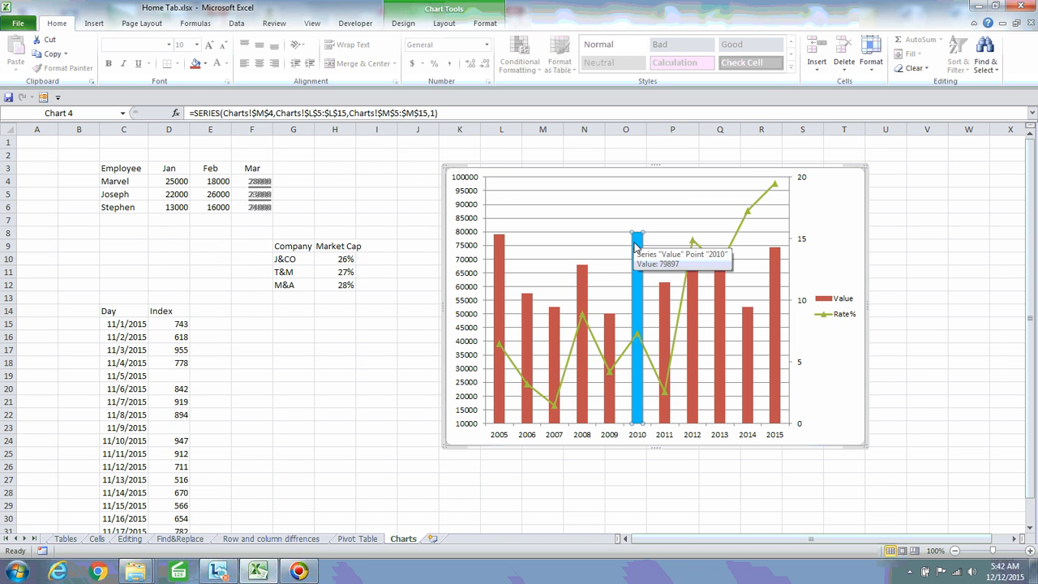
mouse_move(637, 261)
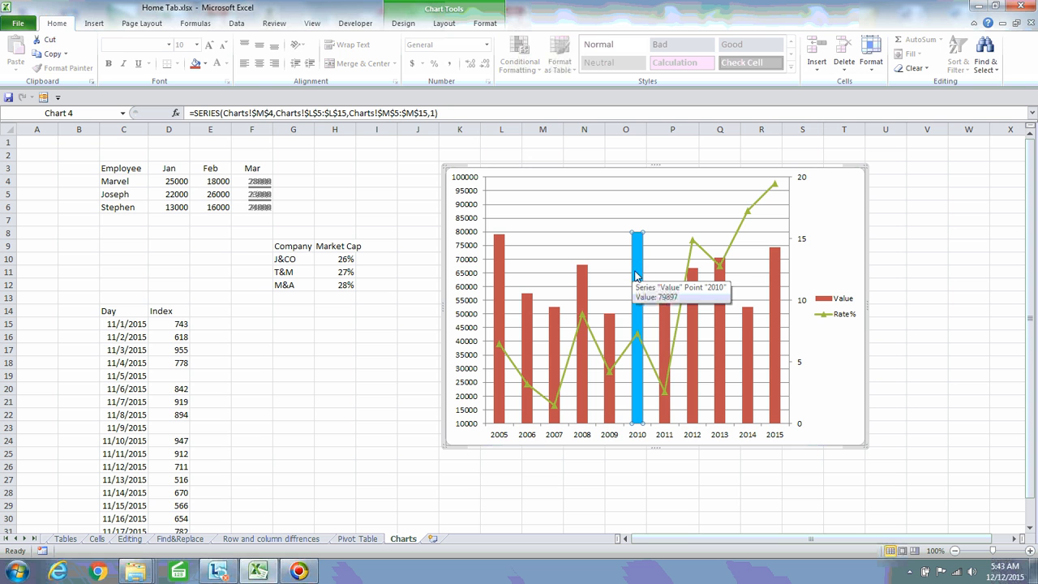
click(443, 23)
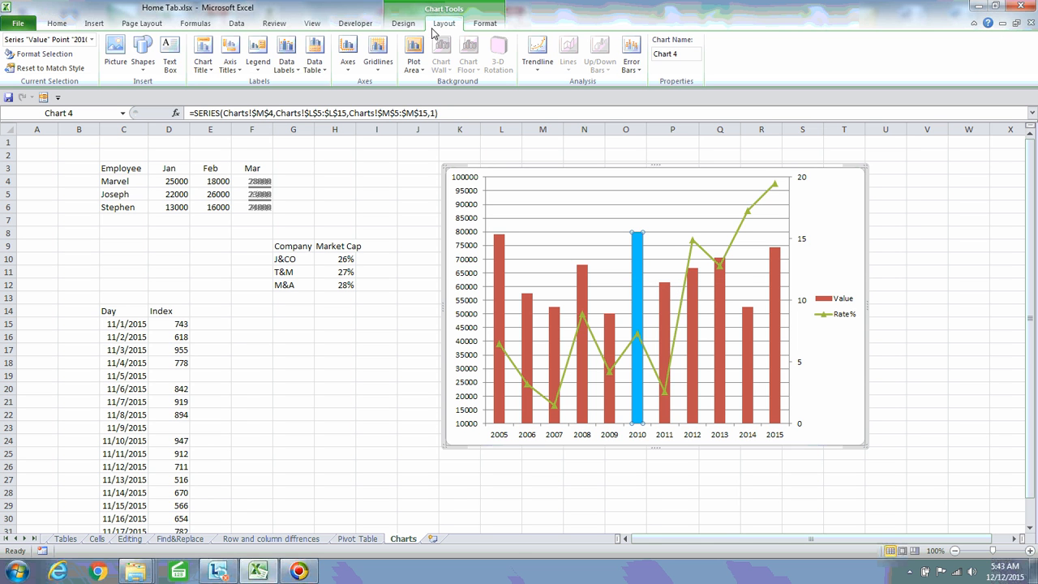
click(167, 65)
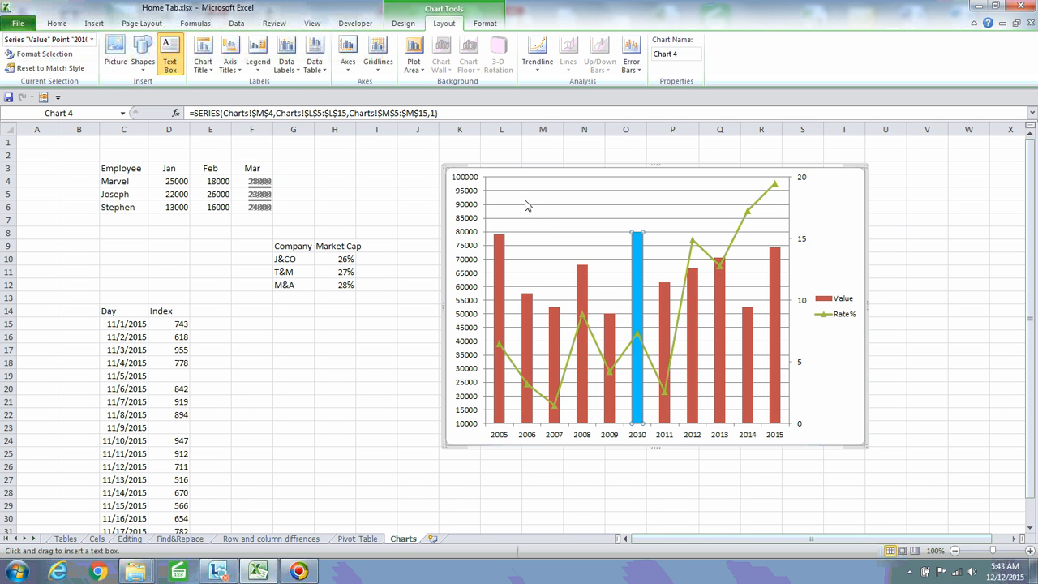
key(ctrl+z)
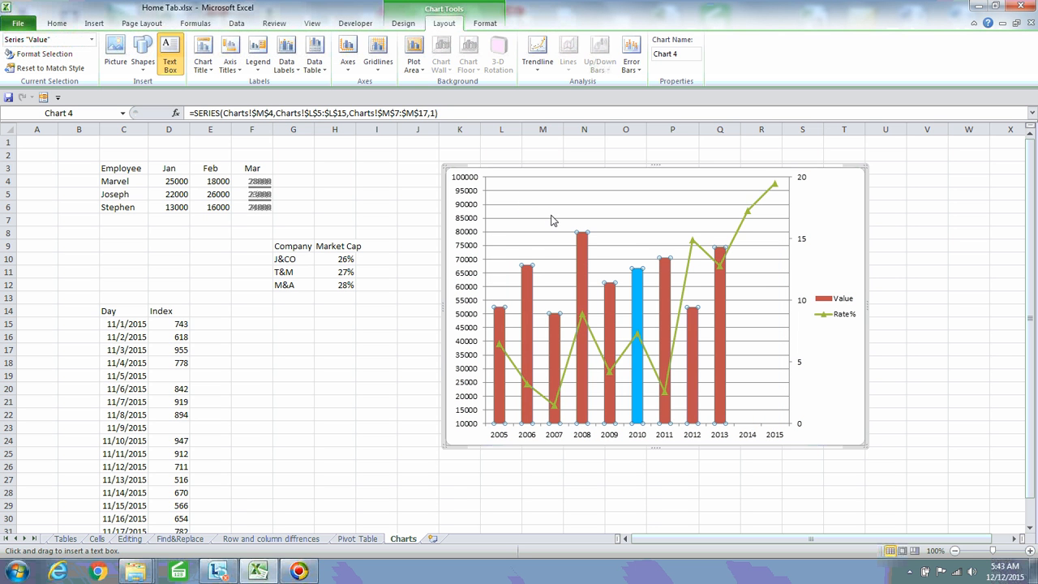
drag(504, 186, 548, 208)
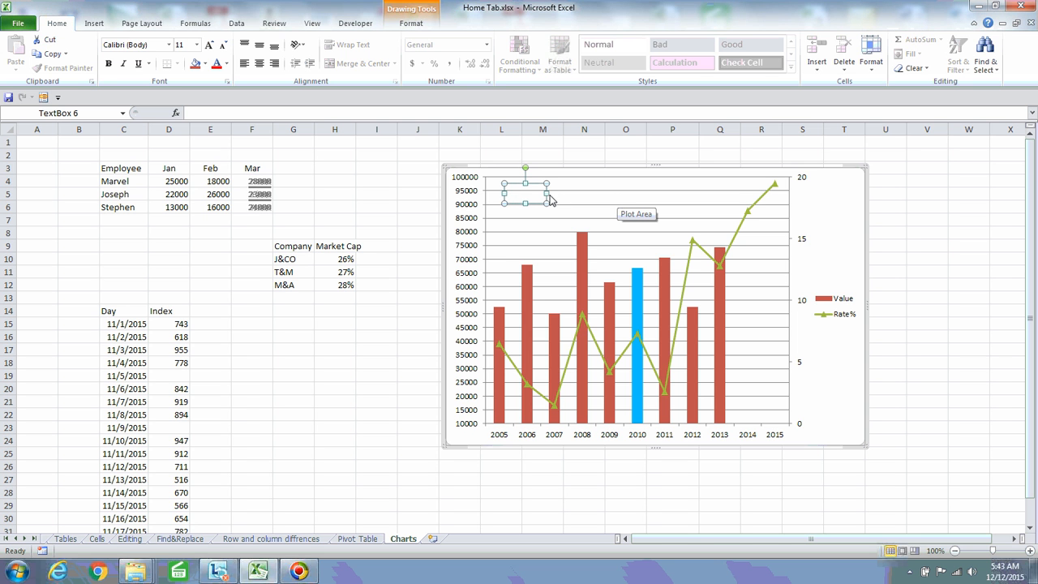
key(ctrl+z)
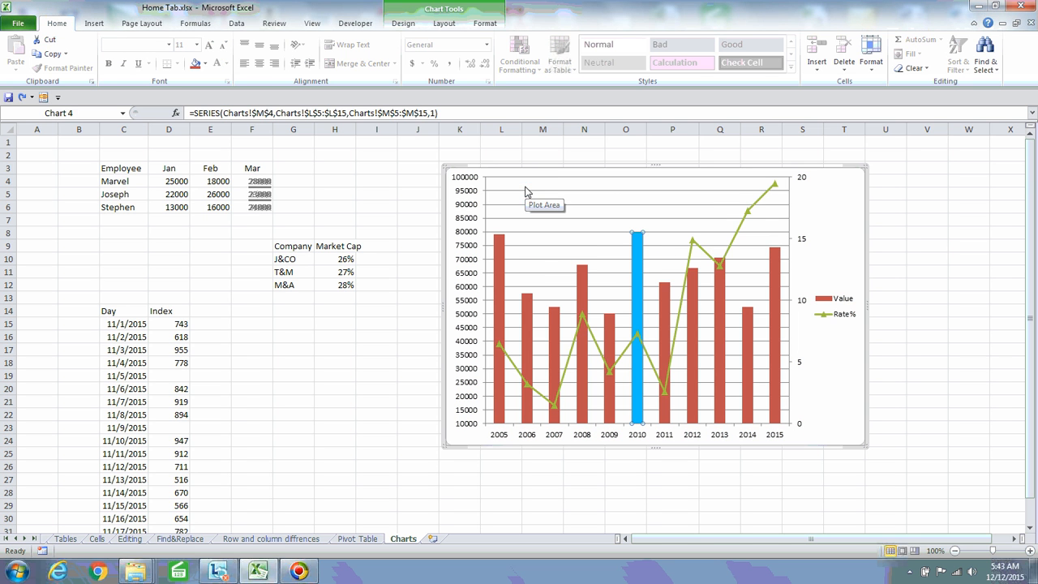
Add a small text box reading "Very High" in the chart above the 2005 and 2006 columns and colour its text red
click(446, 24)
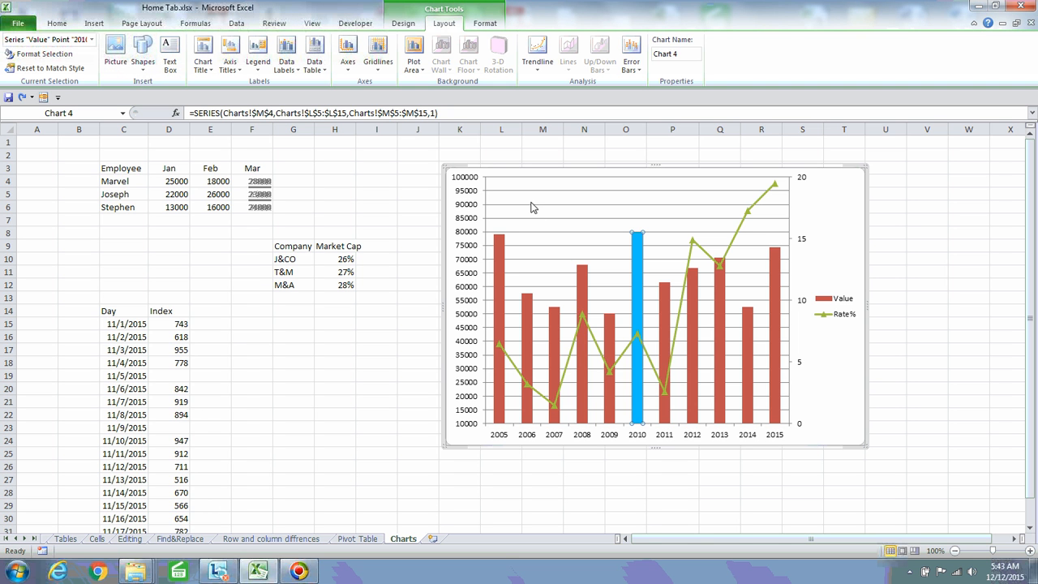
click(165, 59)
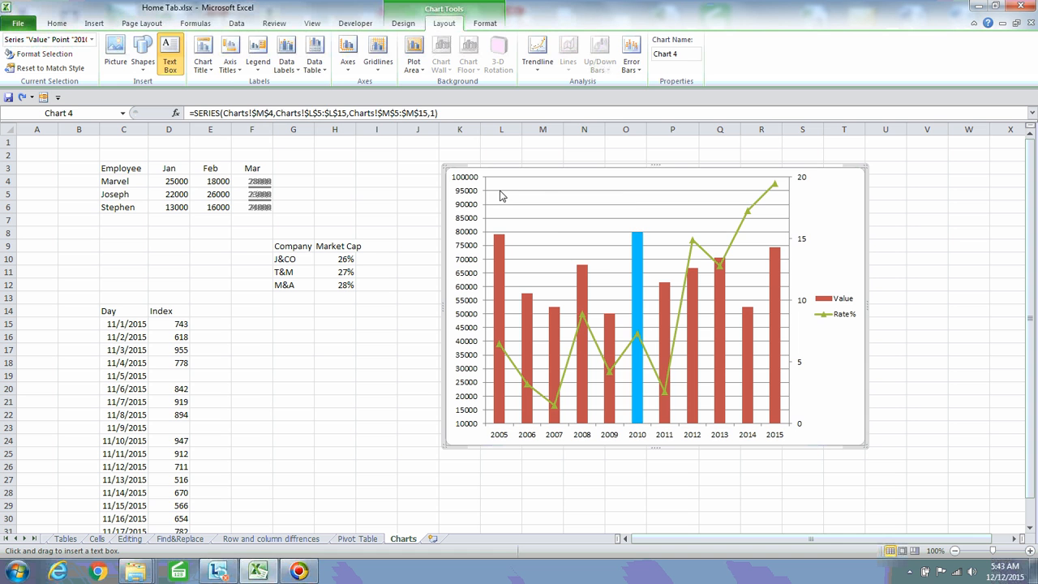
drag(547, 219, 546, 217)
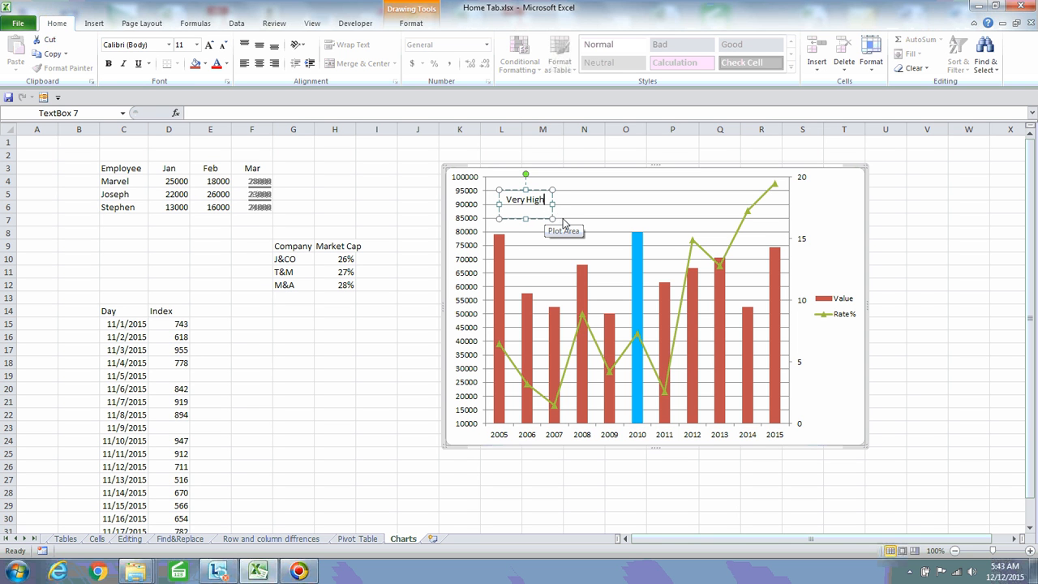
click(554, 220)
drag(553, 218, 555, 212)
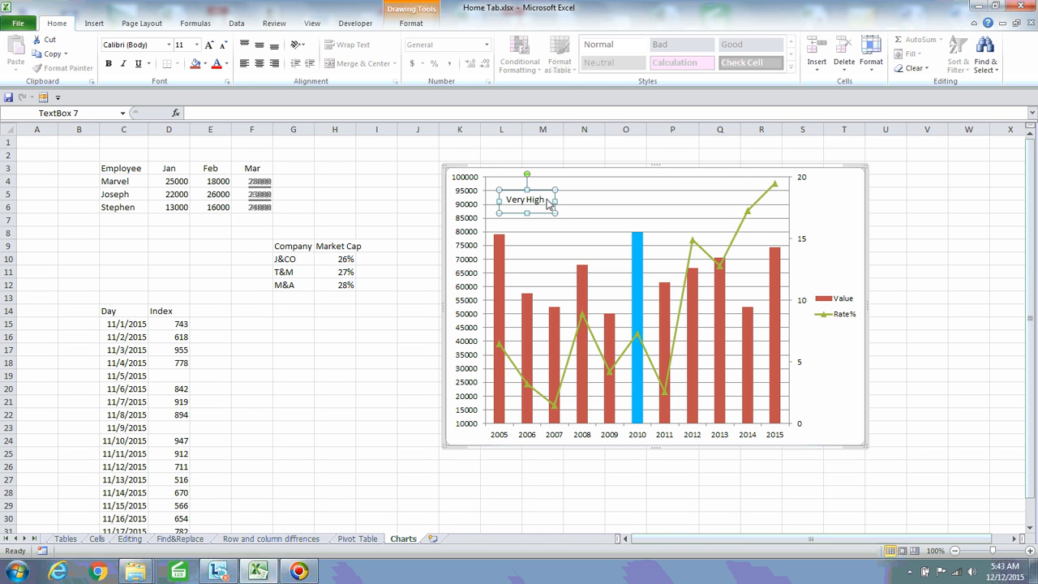
click(227, 64)
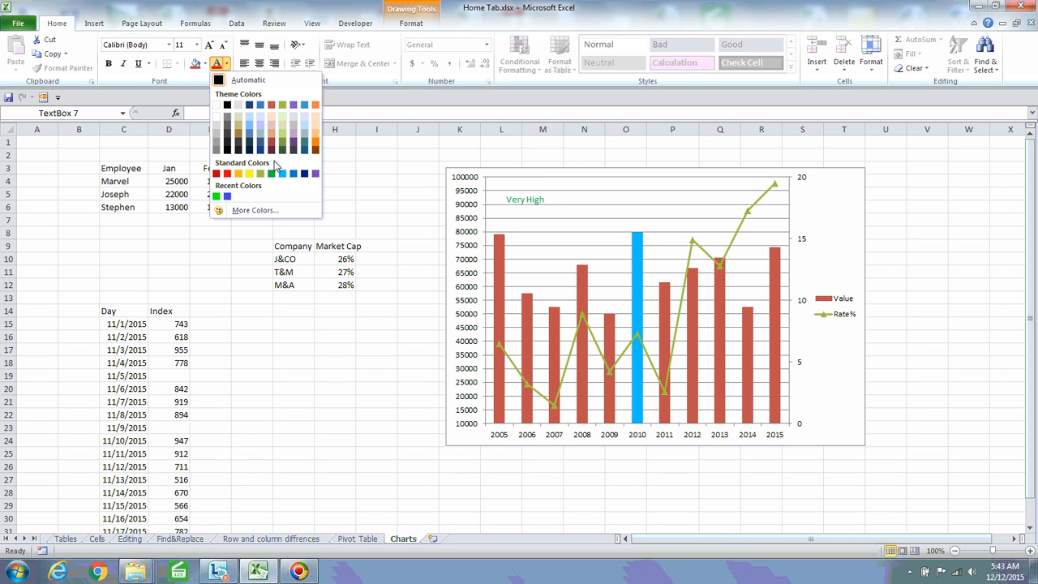
click(227, 174)
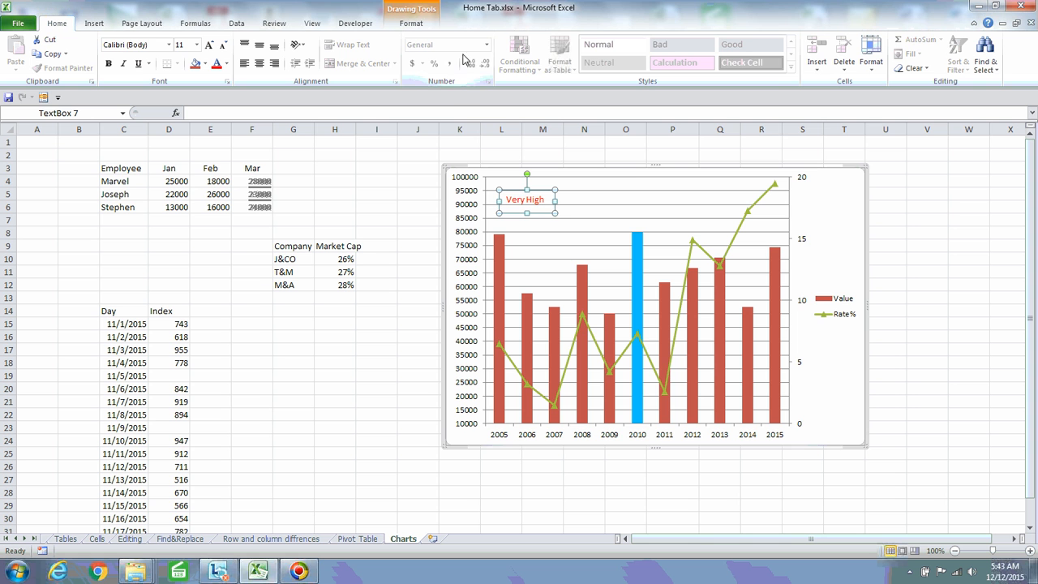
Draw a straight arrow about 1.41" wide and 0.51" high from the "Very High" label to the top of the 2010 column
click(614, 254)
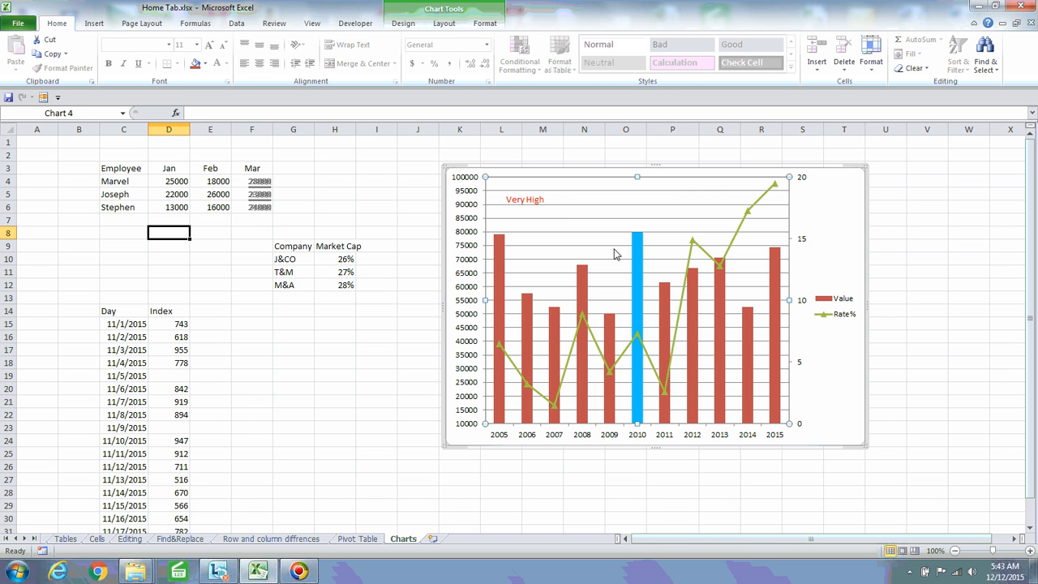
click(446, 26)
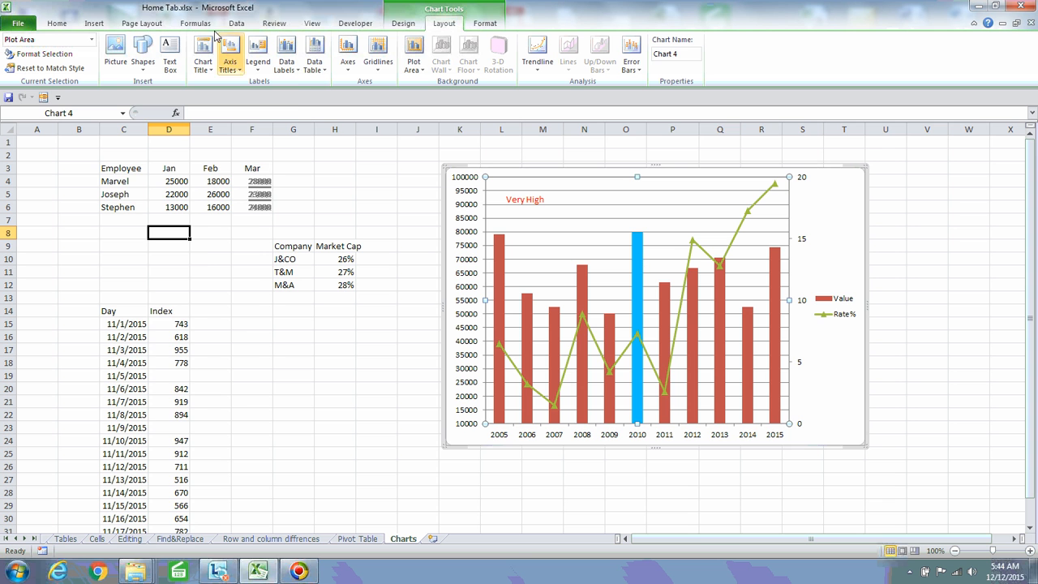
click(142, 53)
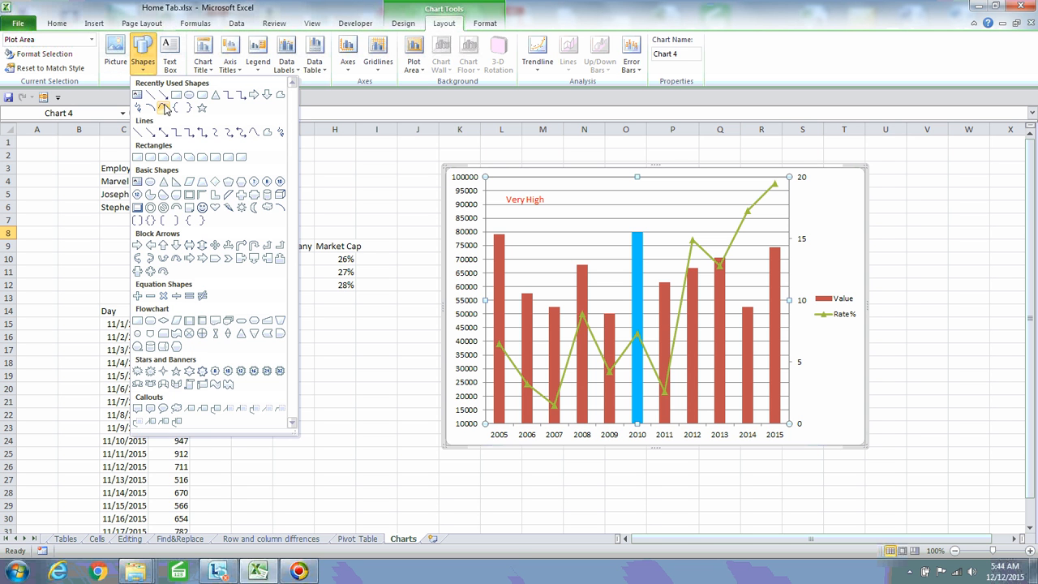
click(162, 94)
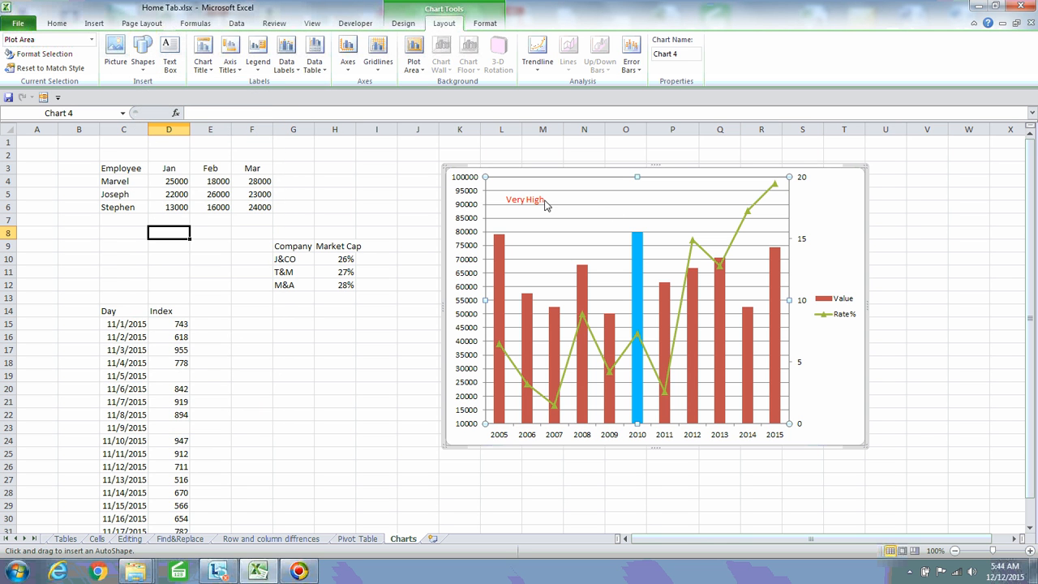
drag(545, 205, 632, 236)
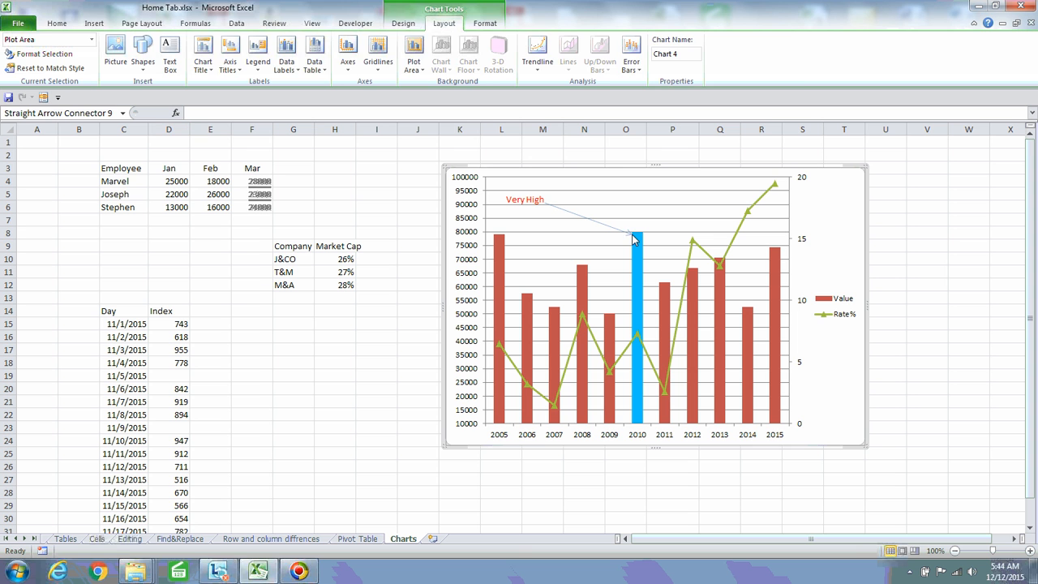
Set the line width of the arrow pointing at the 2010 column to 1.5 pt
right_click(578, 216)
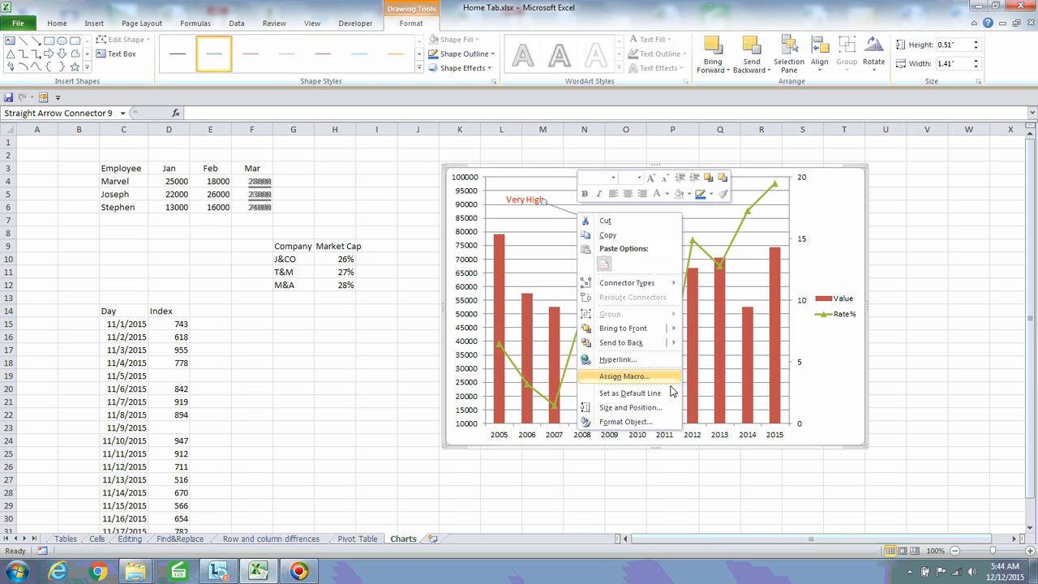
click(627, 422)
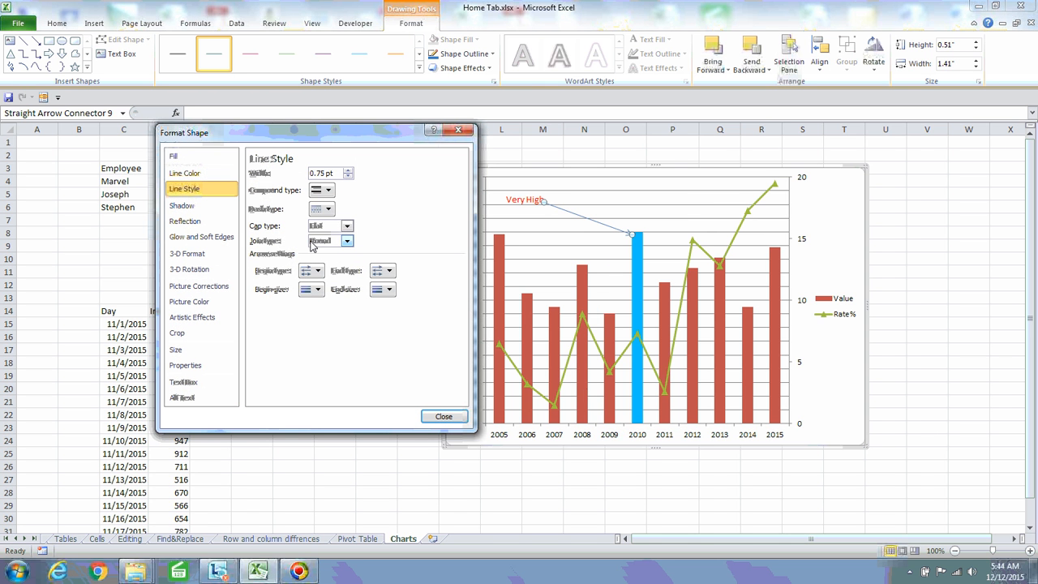
drag(347, 138, 308, 133)
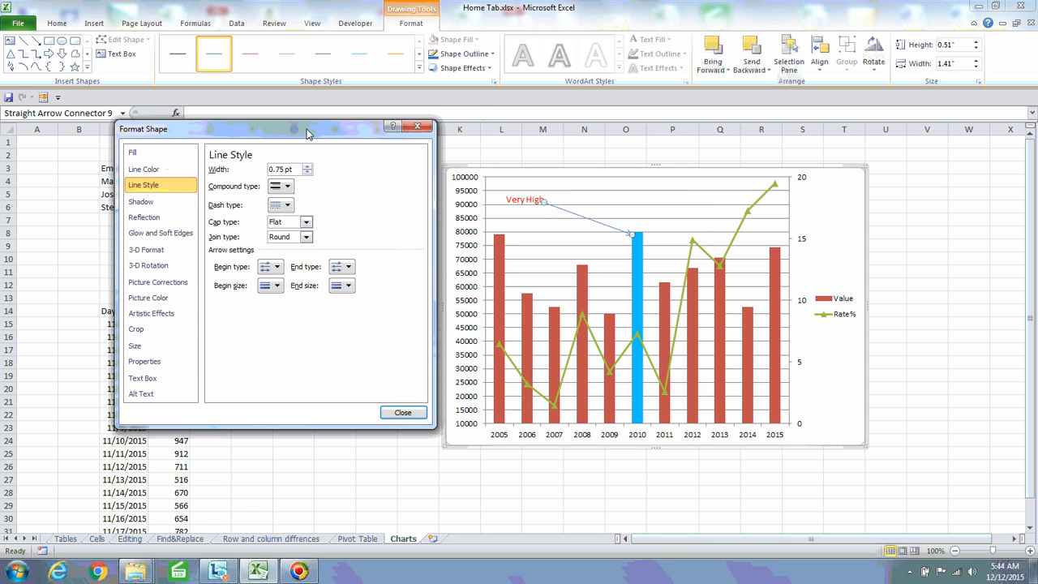
click(308, 166)
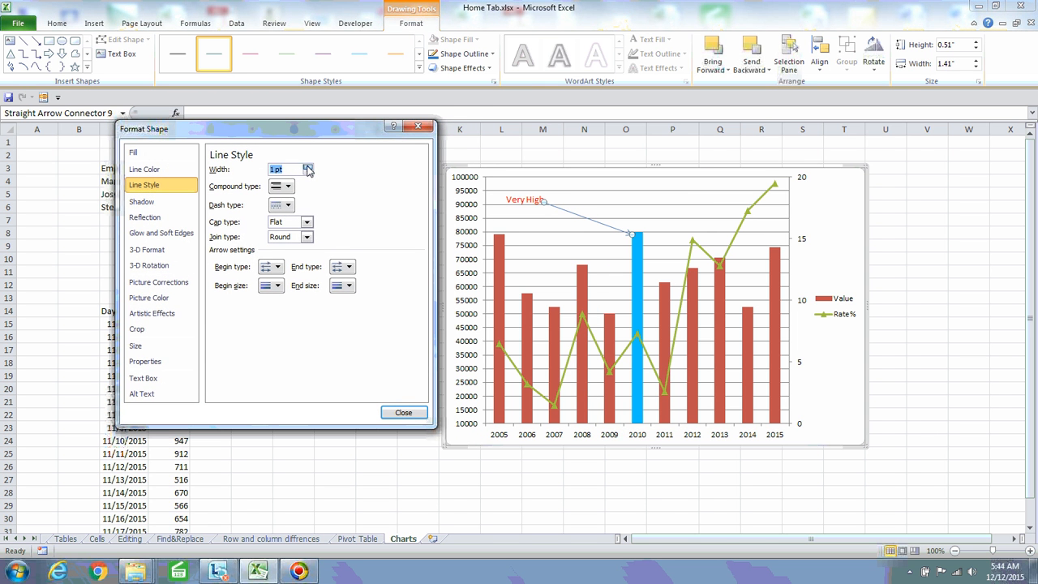
click(308, 167)
click(308, 166)
click(308, 166)
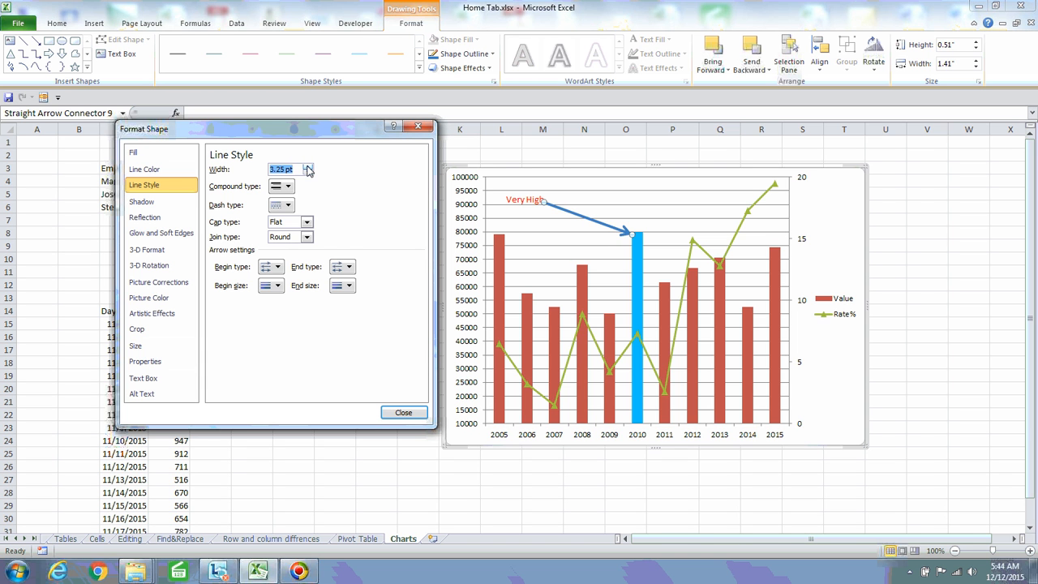
click(308, 172)
click(308, 173)
click(308, 172)
click(308, 173)
click(308, 173)
click(308, 173)
click(308, 173)
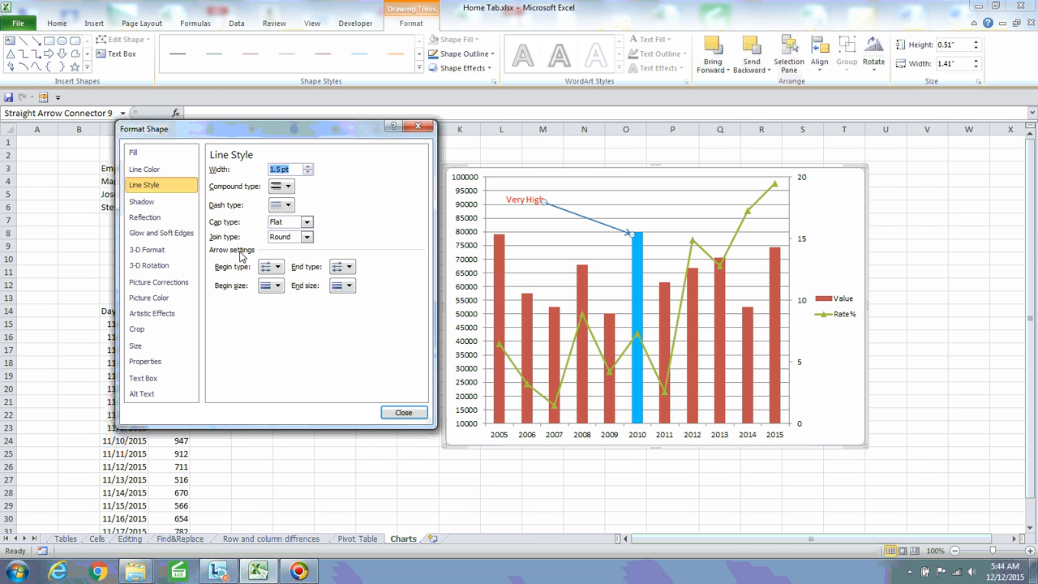
Set the begin type of the annotation arrow to the round dot end
click(276, 267)
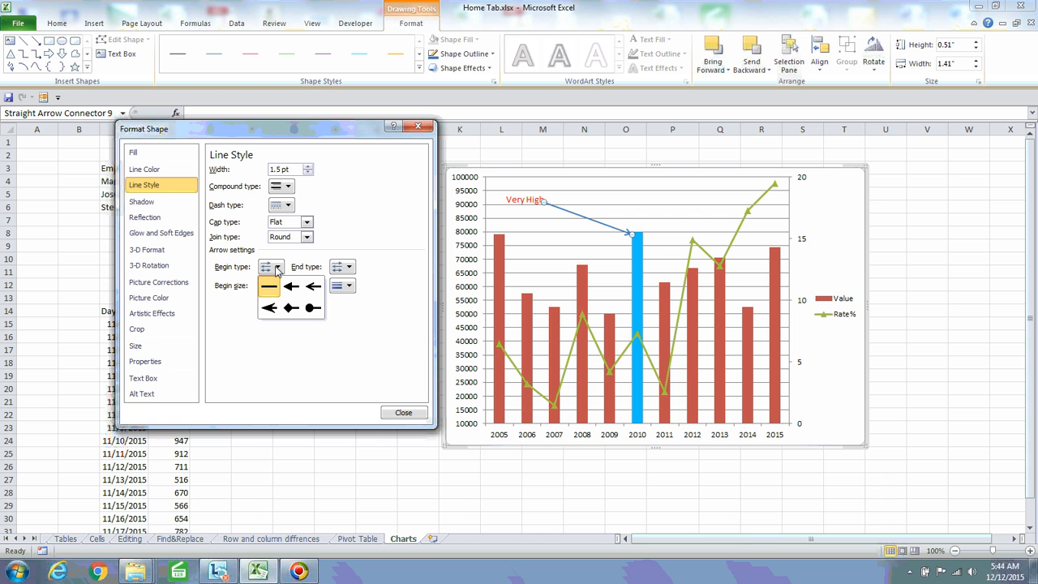
click(295, 315)
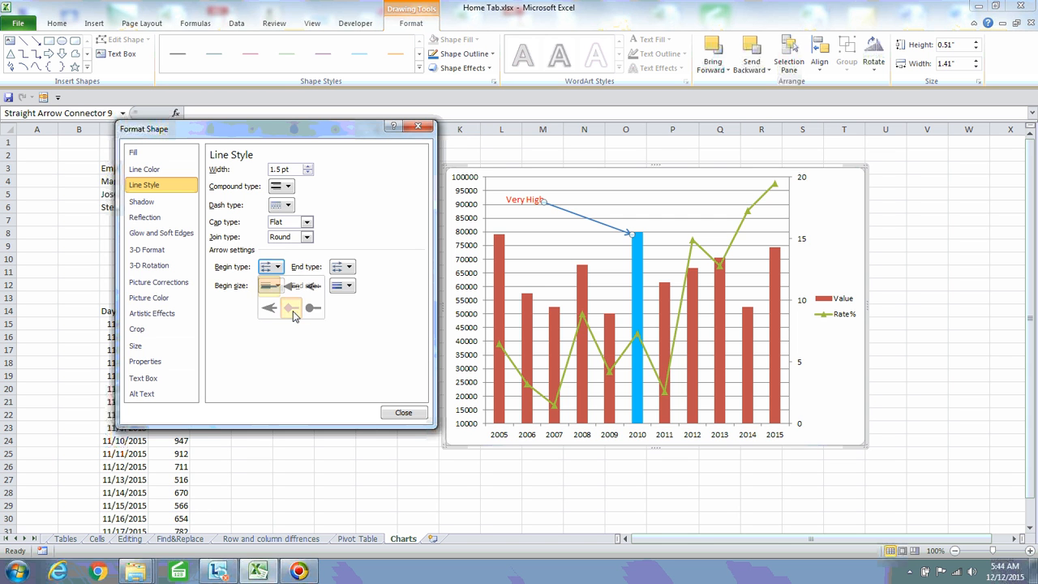
click(278, 268)
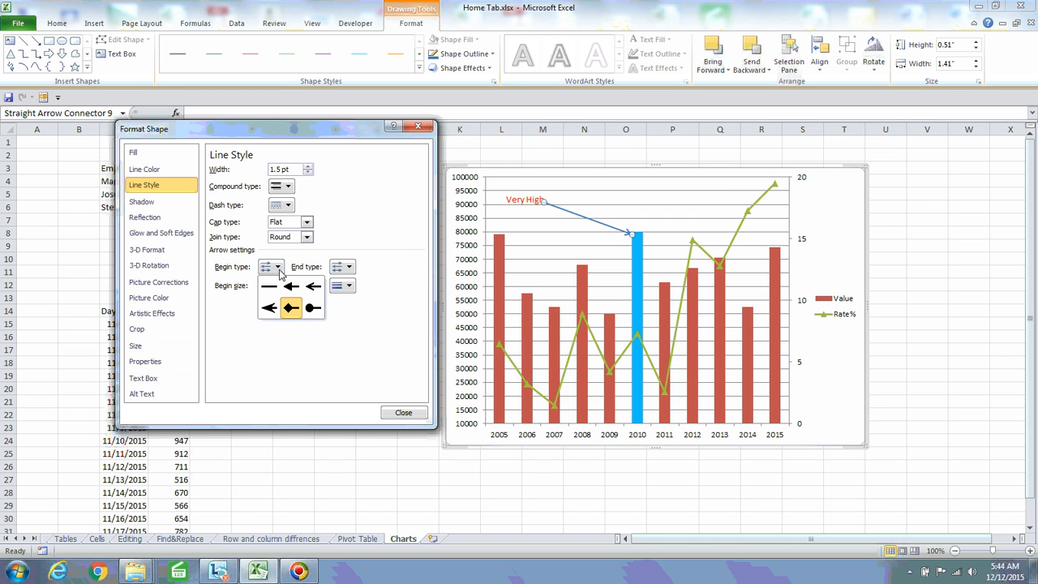
click(312, 316)
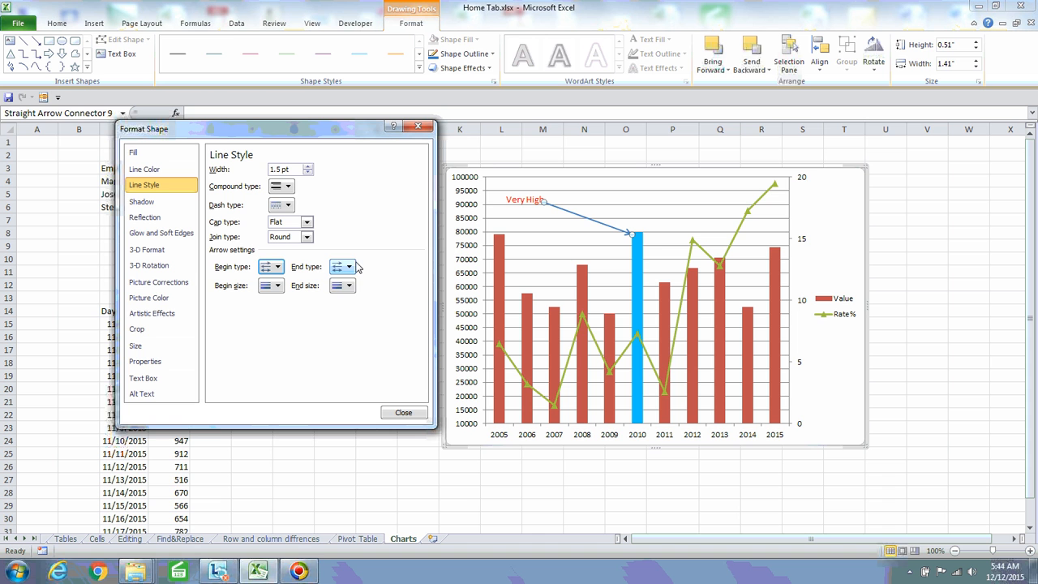
Try the round dot end type on the annotation arrow, and restore the open arrow end type
click(344, 286)
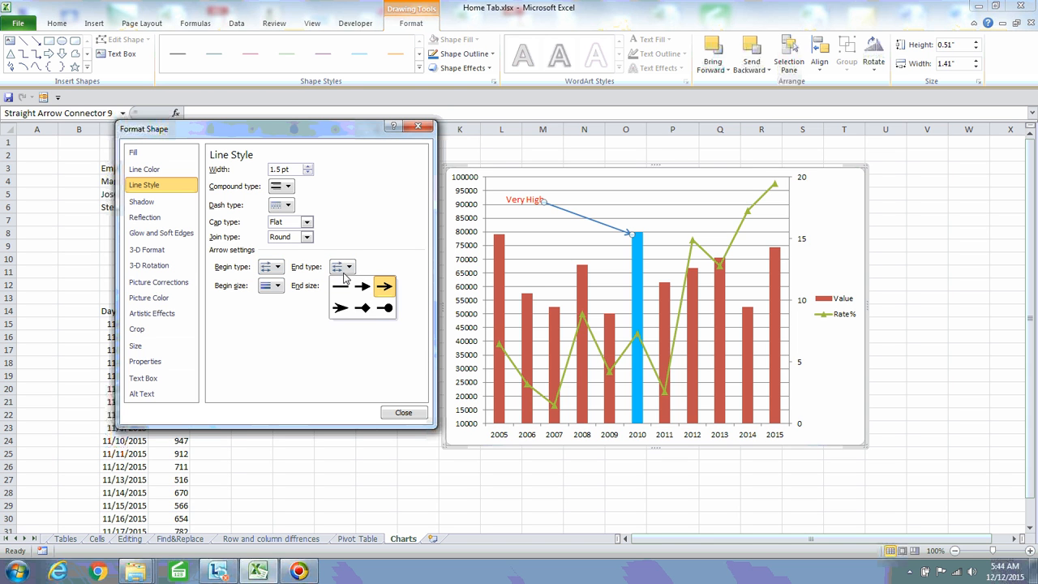
click(341, 308)
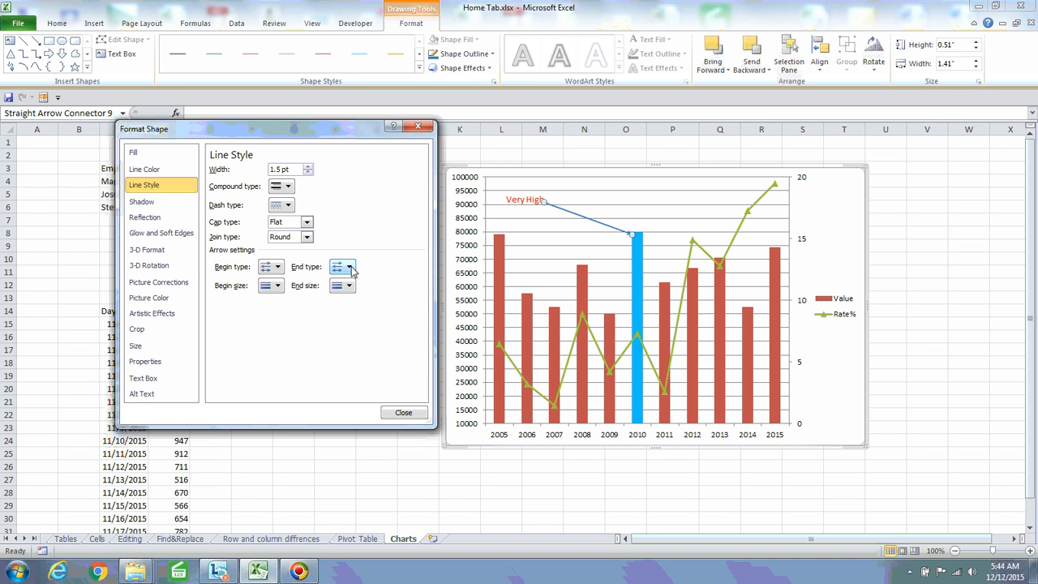
click(348, 267)
click(386, 309)
click(347, 286)
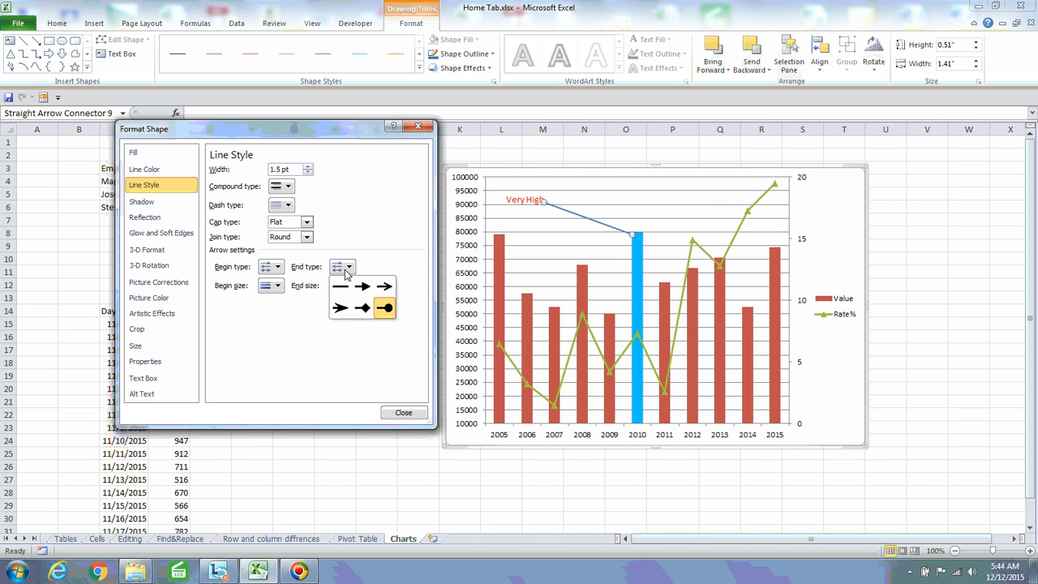
click(384, 295)
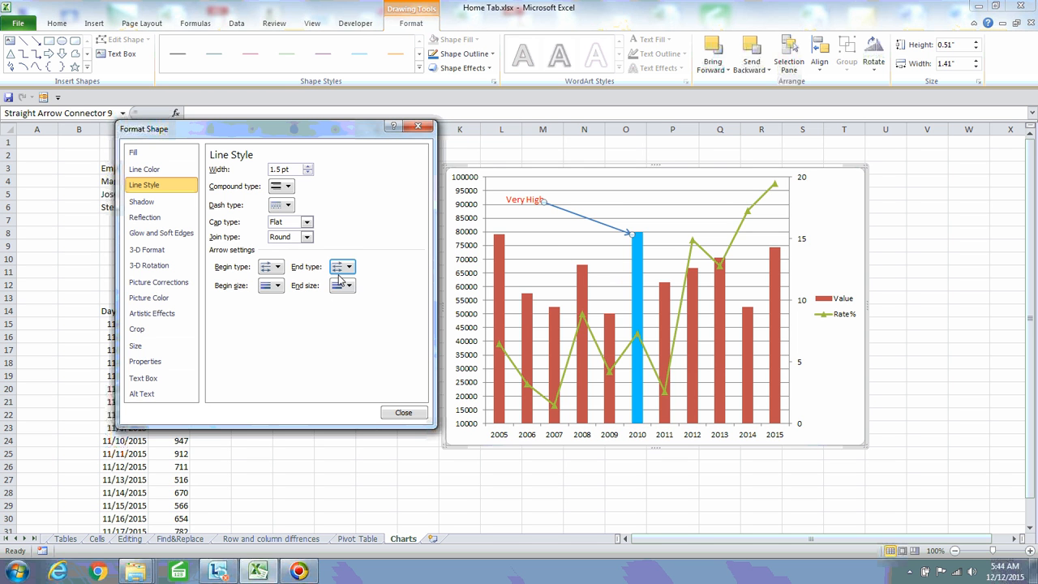
Set the end size of the annotation arrow to the largest arrowhead option and finish formatting the line style
click(277, 286)
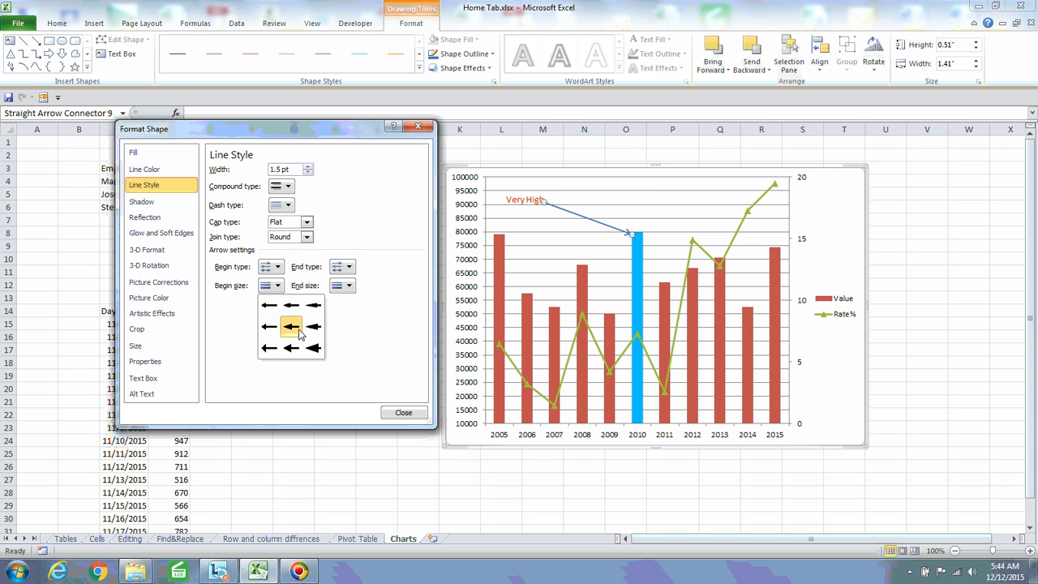
click(349, 286)
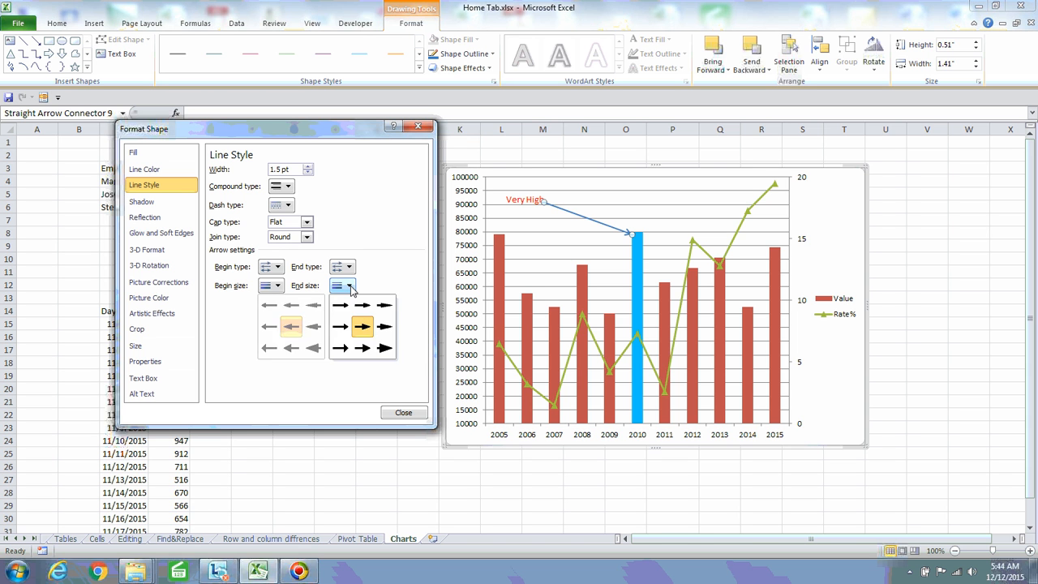
click(348, 286)
click(349, 286)
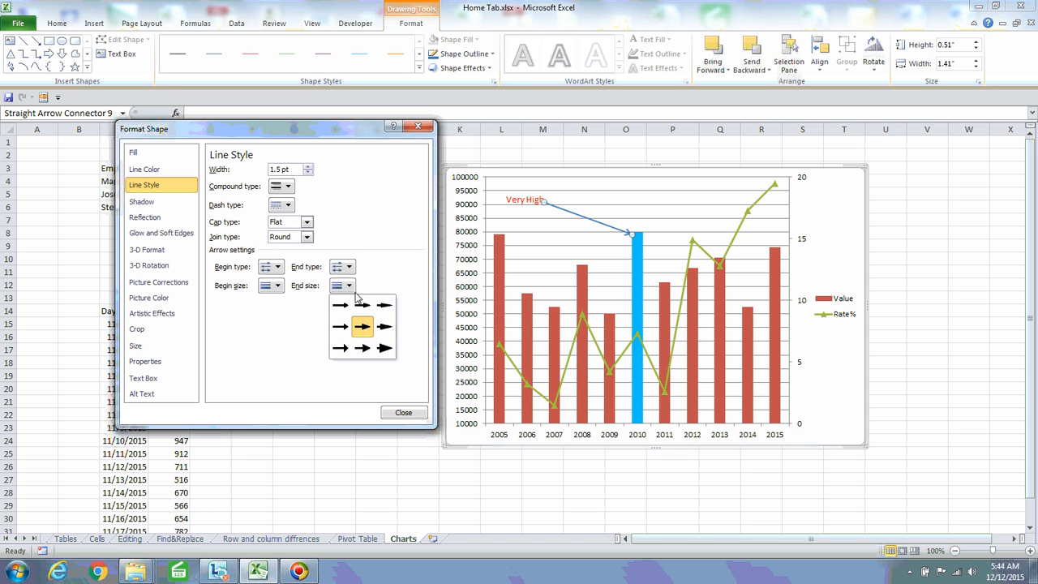
click(384, 347)
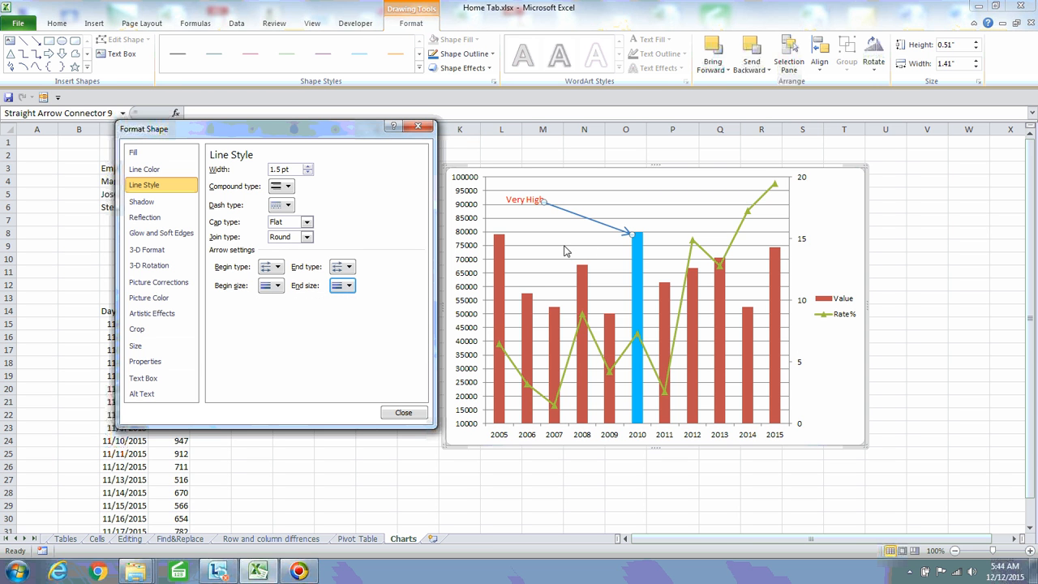
click(418, 127)
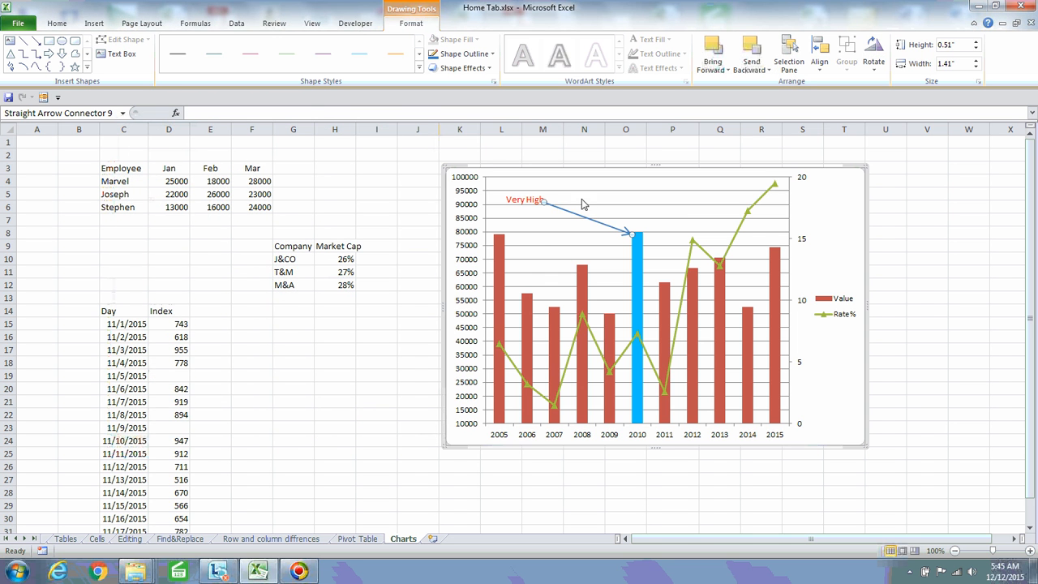
Apply the thick orange line style with a shadow to the arrow pointing at the 2010 column
click(418, 69)
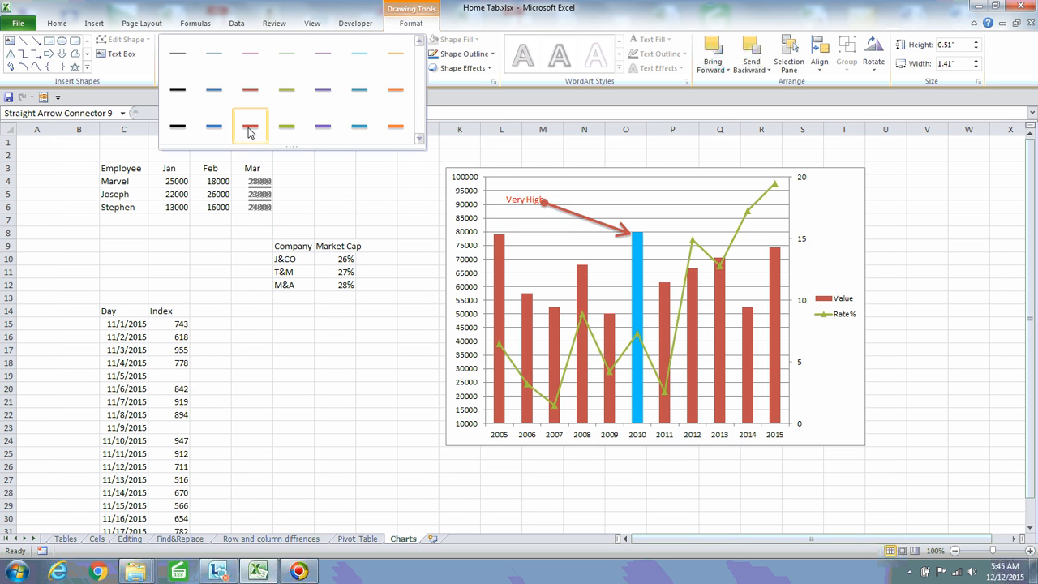
click(395, 129)
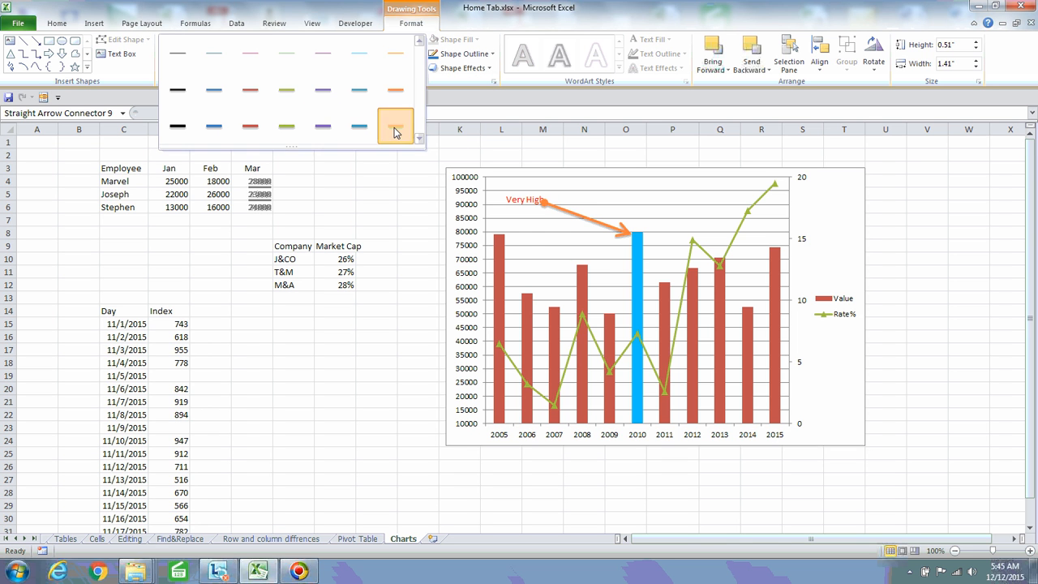
click(535, 214)
click(573, 251)
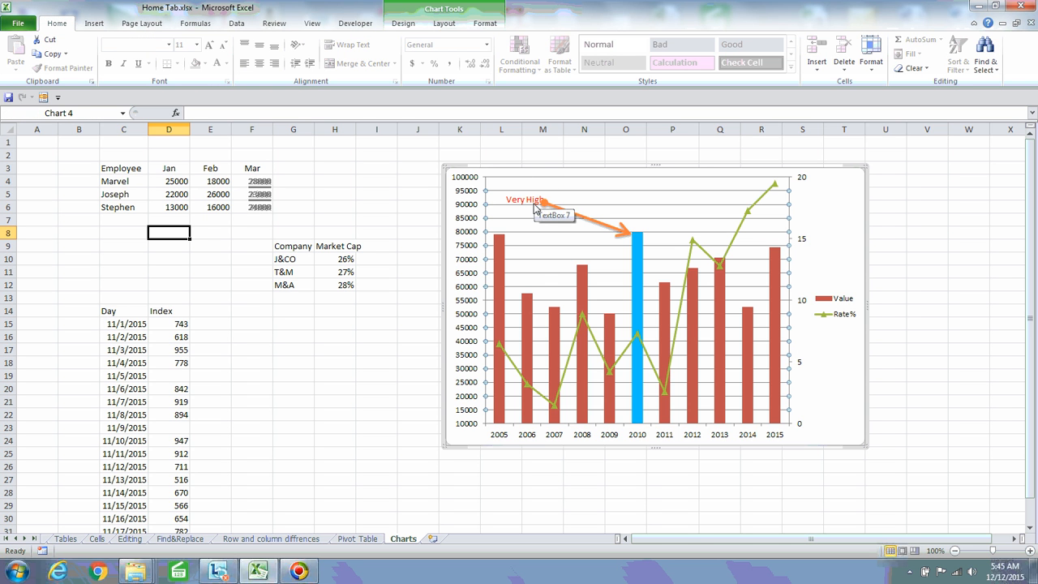
click(442, 24)
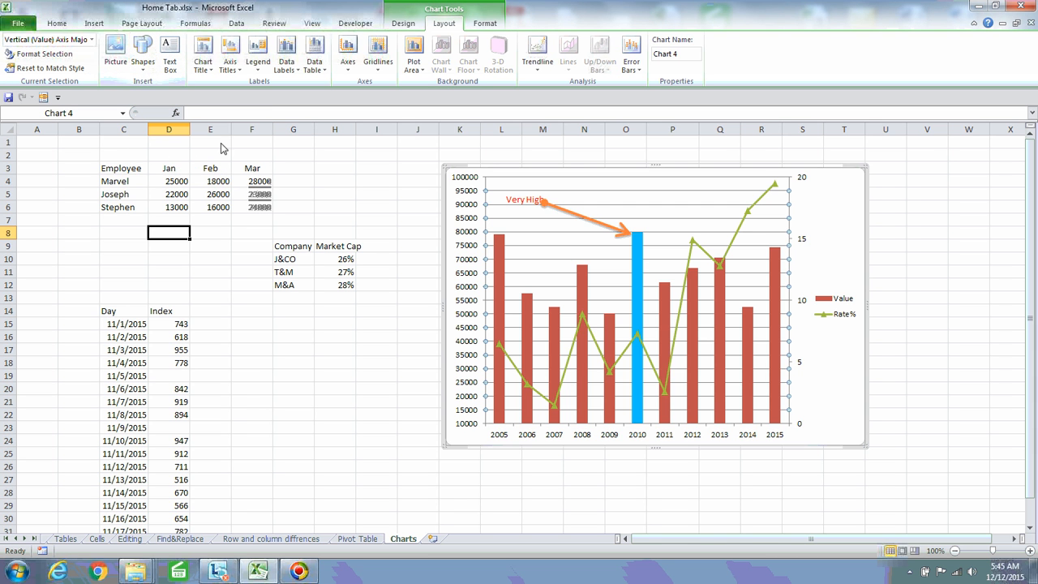
click(834, 249)
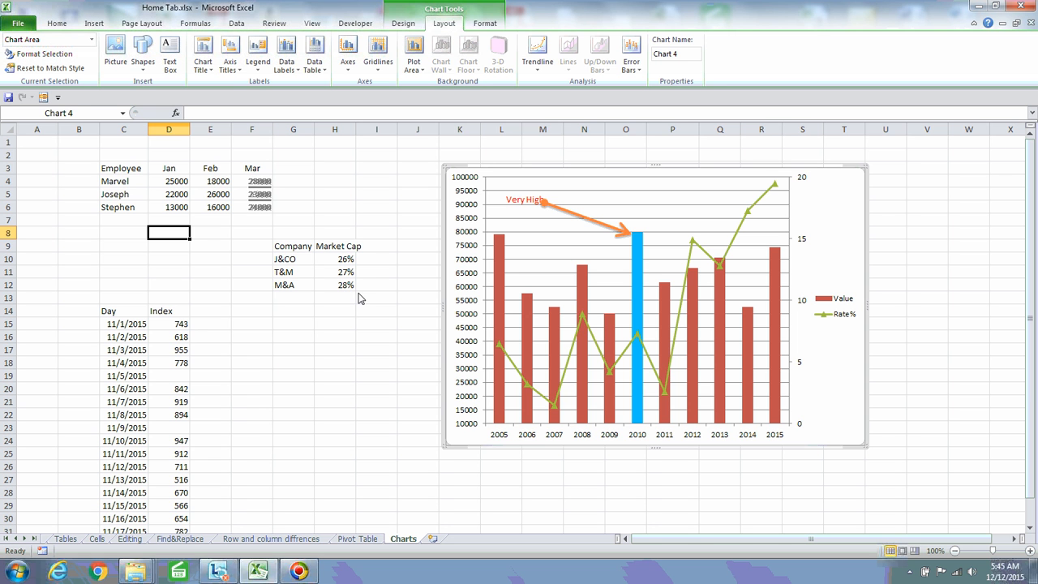
Draw a rectangle about 1.74" wide and 0.58" high on the worksheet just below the employee table
click(212, 276)
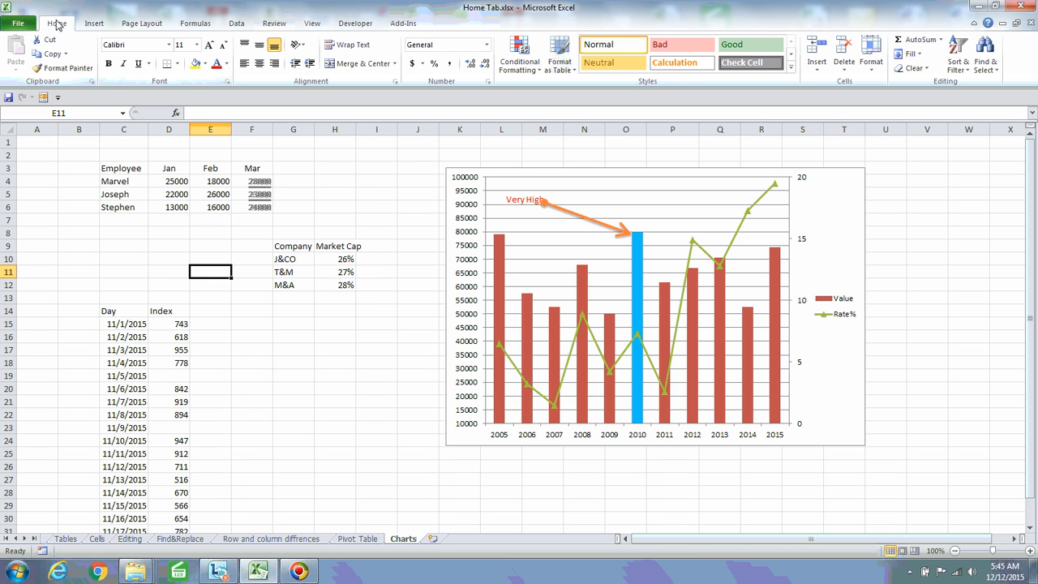
click(94, 23)
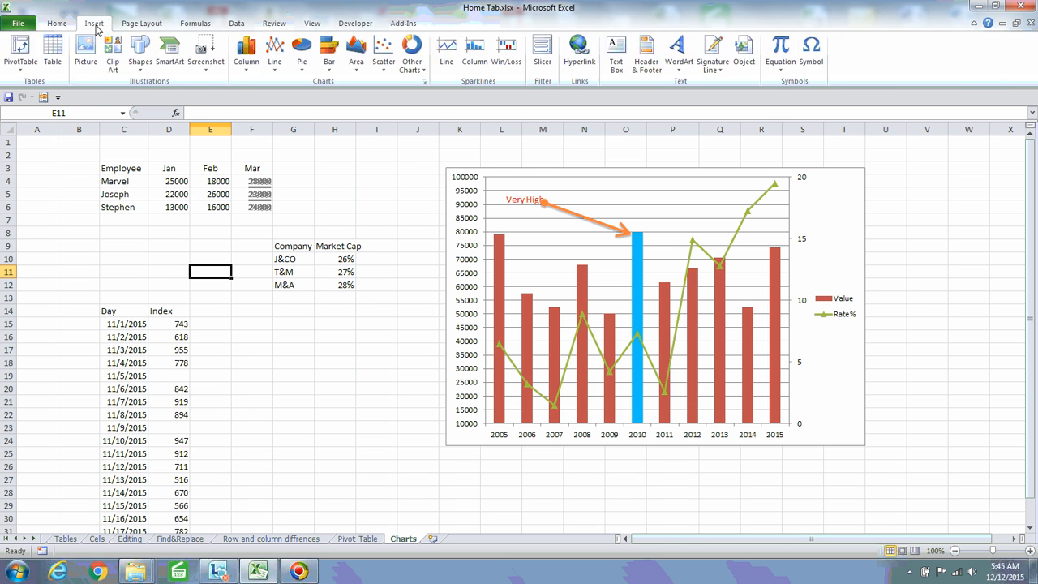
click(140, 56)
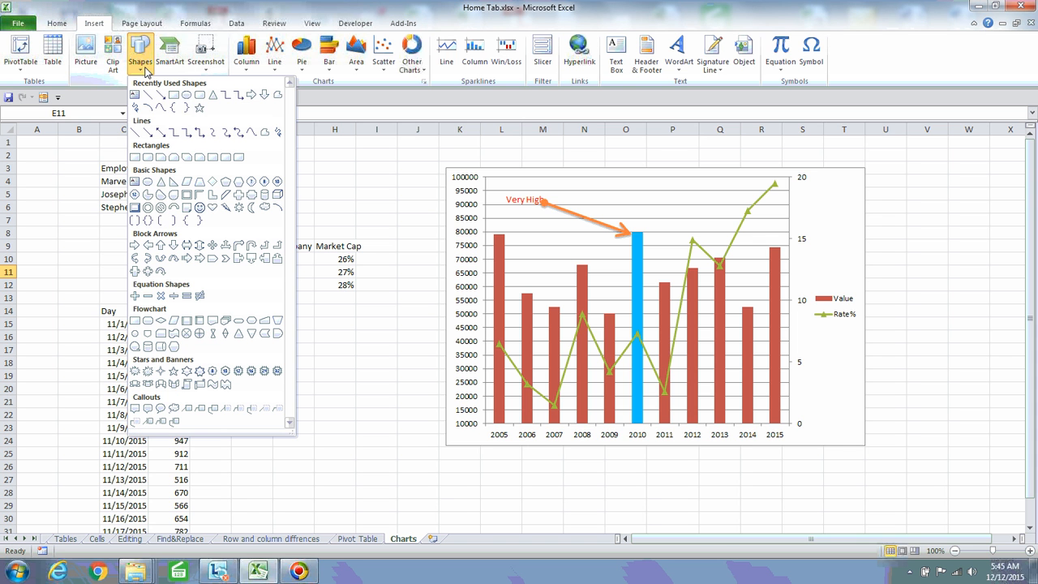
click(174, 96)
mouse_move(154, 227)
mouse_down()
mouse_move(200, 258)
mouse_move(262, 264)
mouse_up()
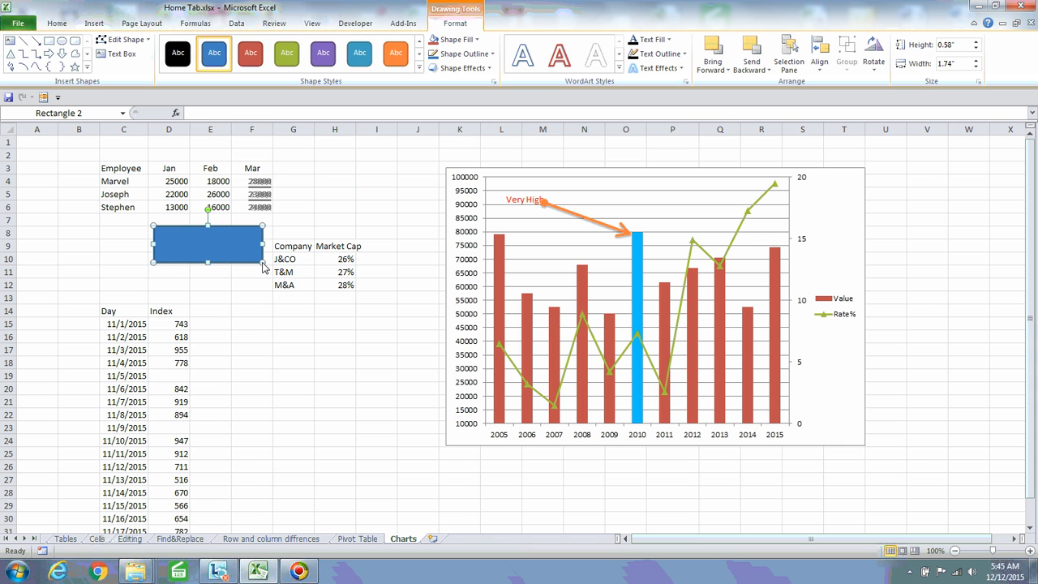
Apply the green bevelled intense shape style to the rectangle and enter "Hello world" as its text
click(419, 68)
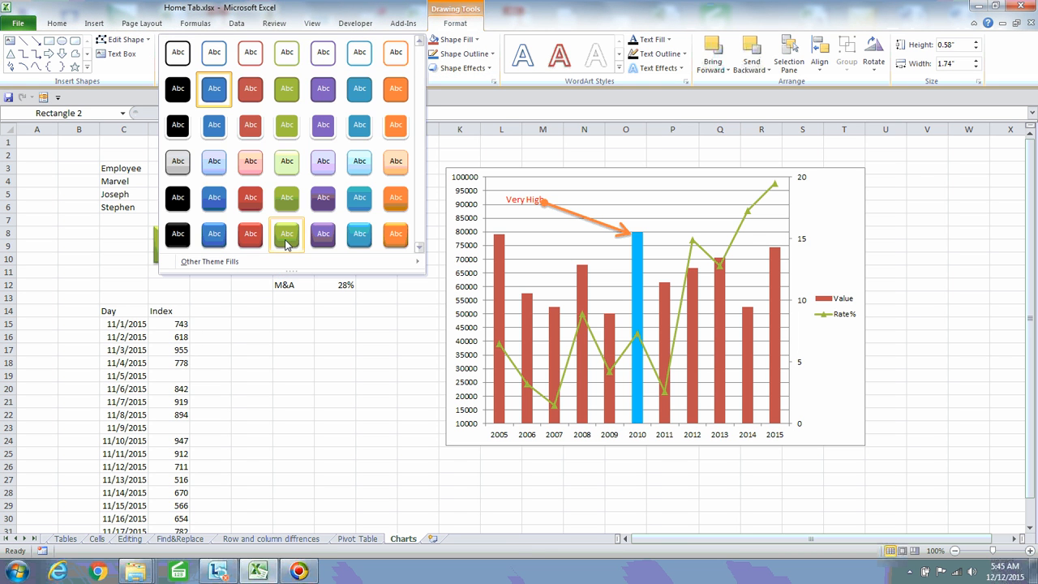
click(287, 240)
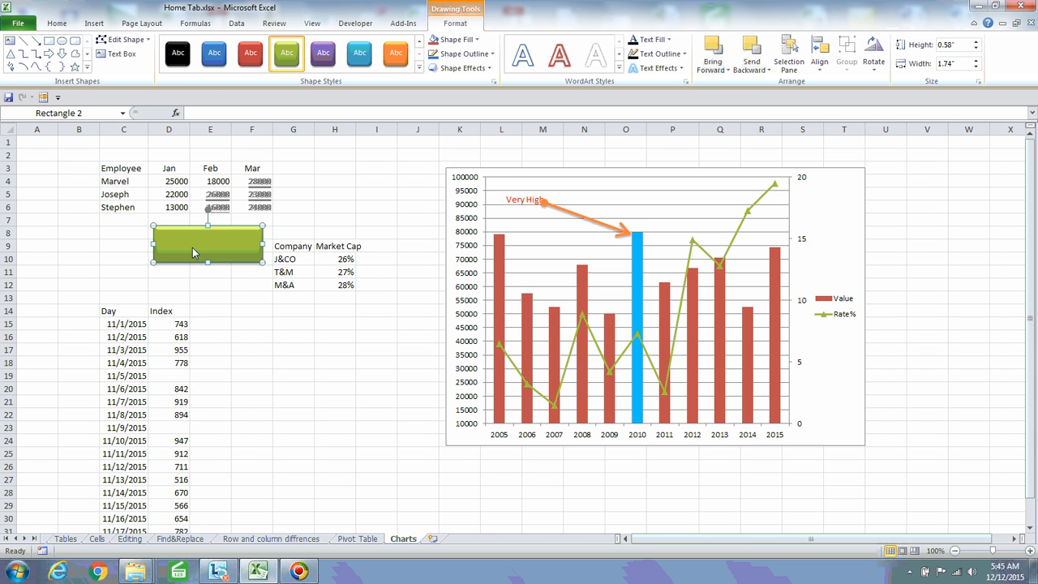
click(192, 248)
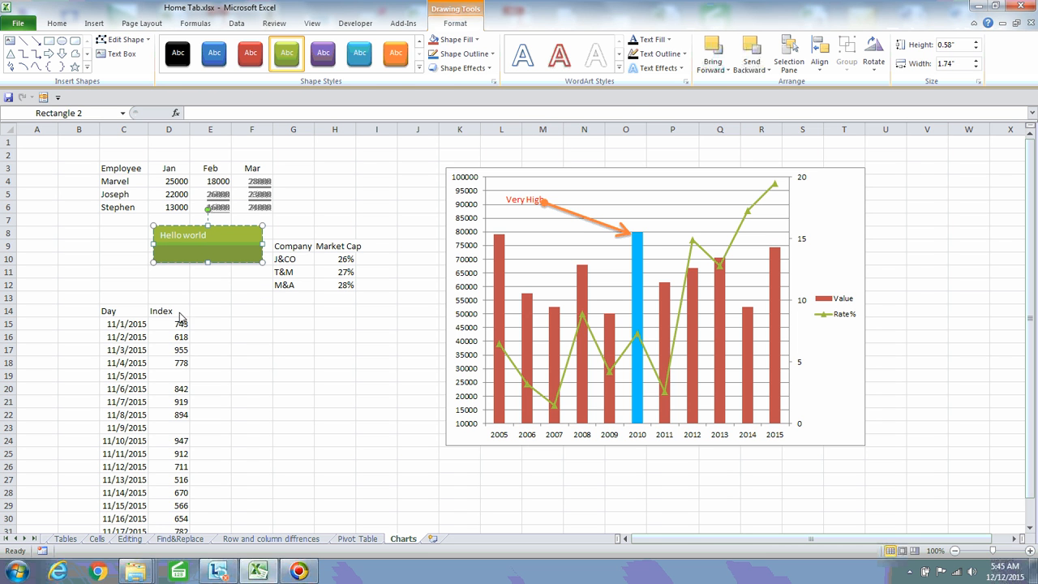
click(287, 248)
click(235, 249)
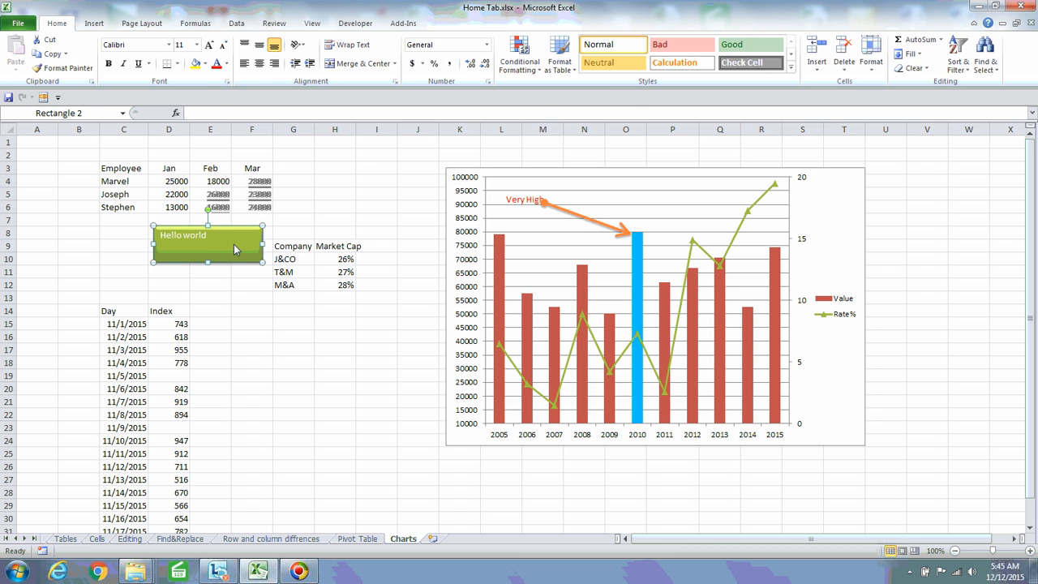
Apply the dark red bevelled WordArt style for all text in the shape to the "Hello world" rectangle
click(455, 23)
click(619, 72)
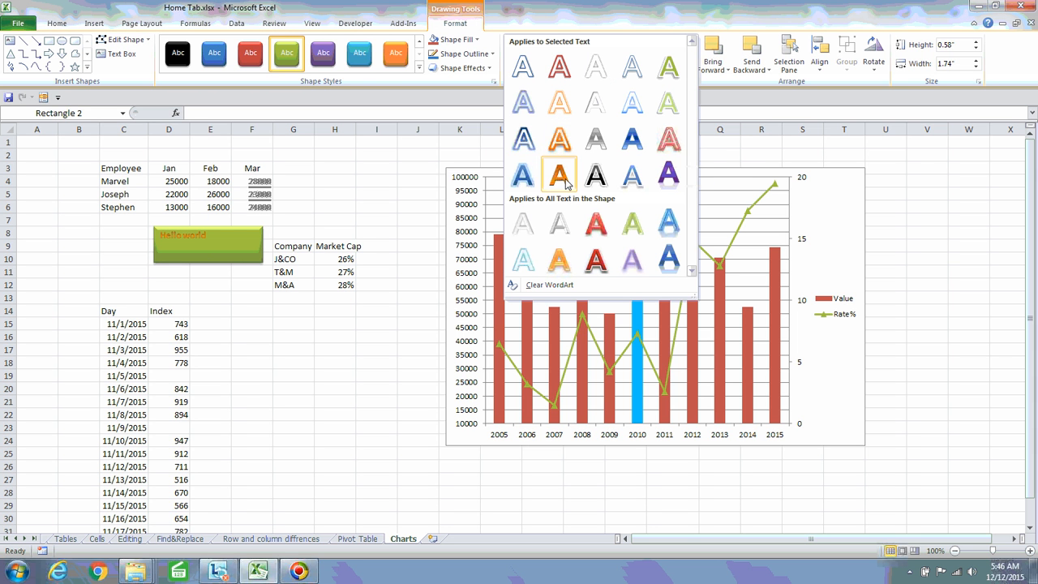
click(597, 261)
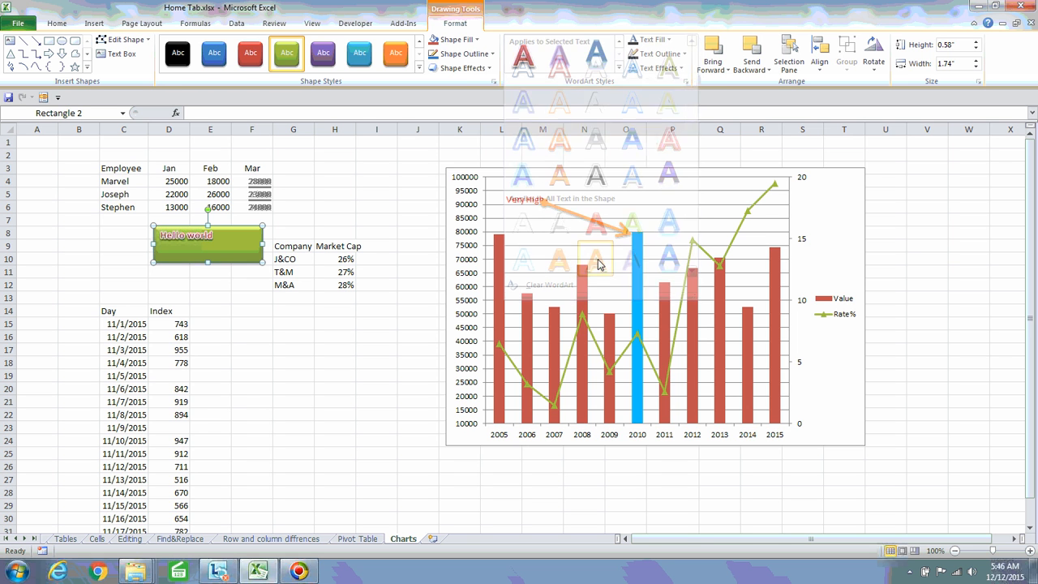
View the macro assignment dialog for the "Hello world" rectangle without assigning anything, and delete the rectangle
right_click(213, 249)
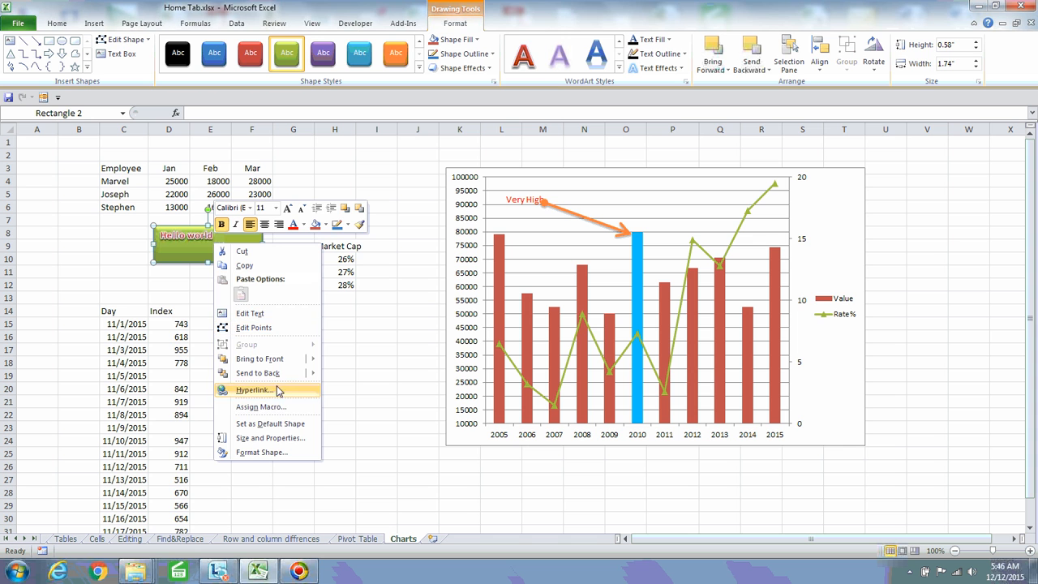
click(271, 408)
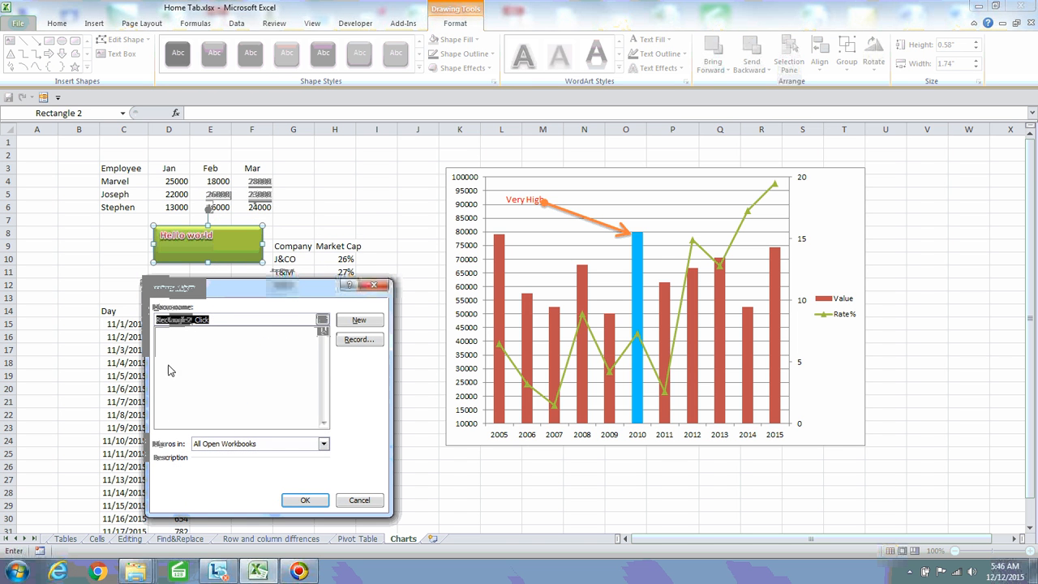
click(371, 287)
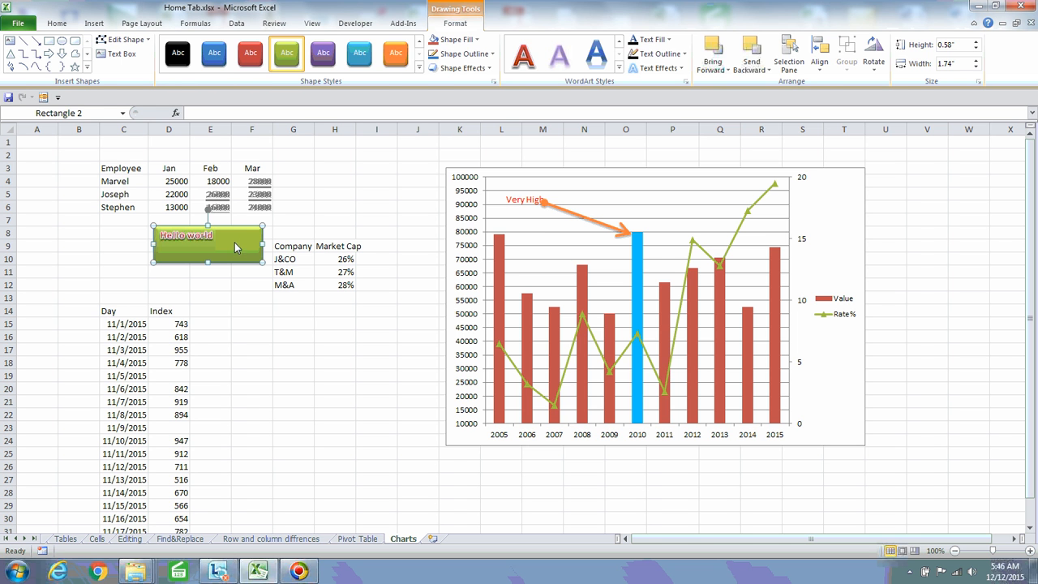
key(Delete)
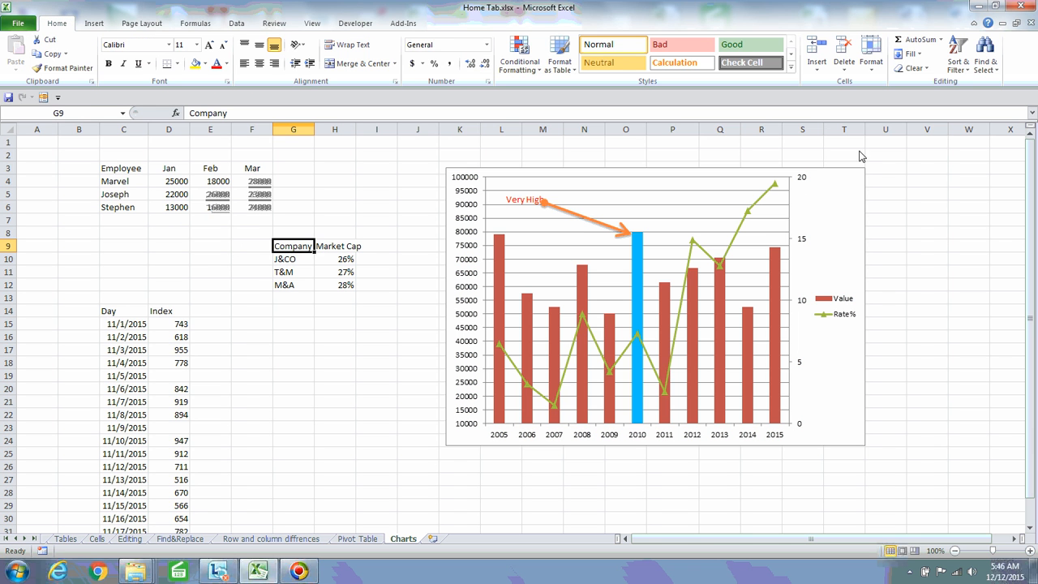
Add a centered overlay title to the combo chart without resizing the plot
click(831, 207)
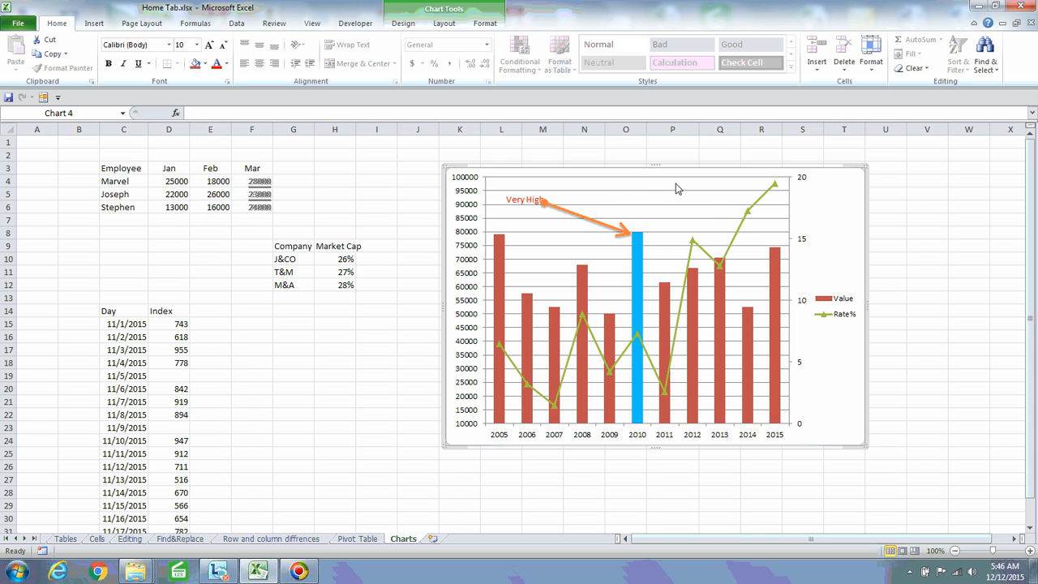
click(444, 26)
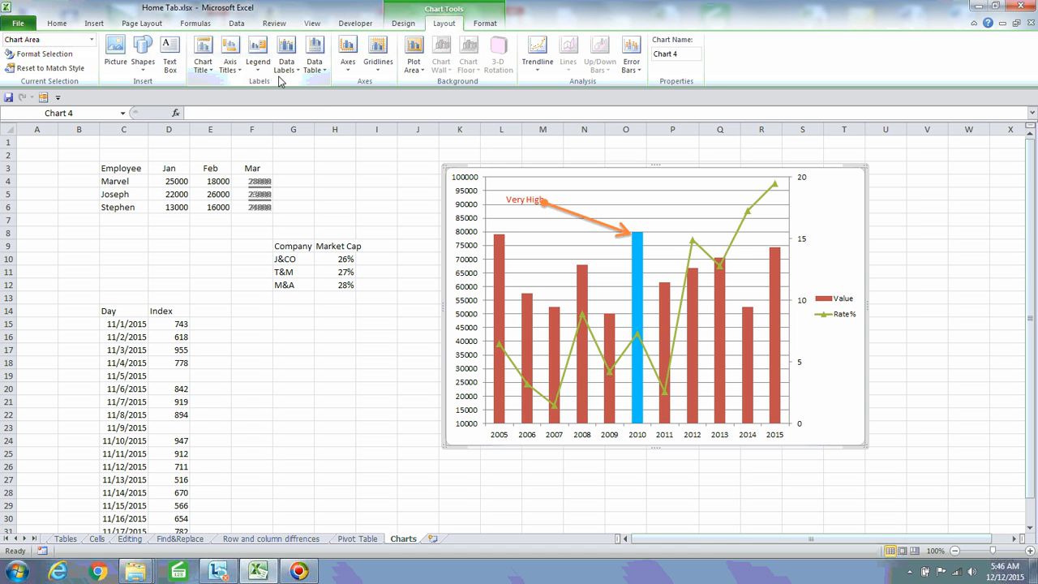
click(216, 75)
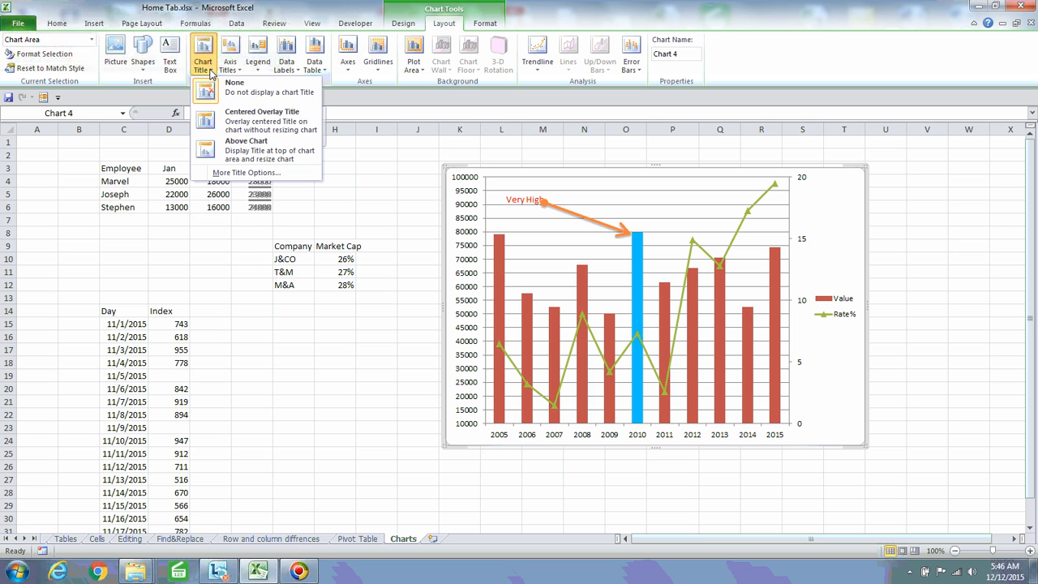
click(245, 96)
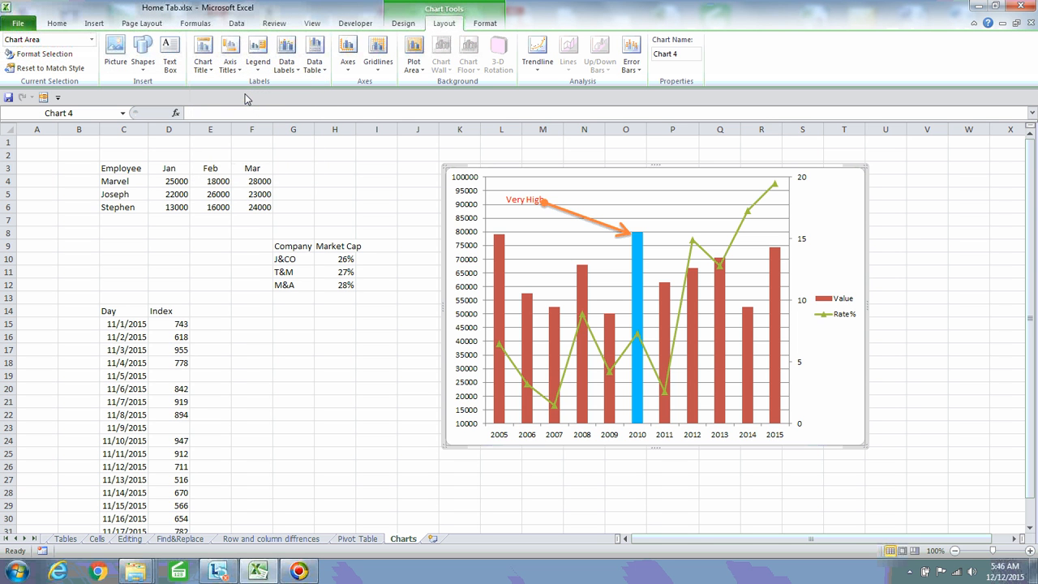
click(204, 68)
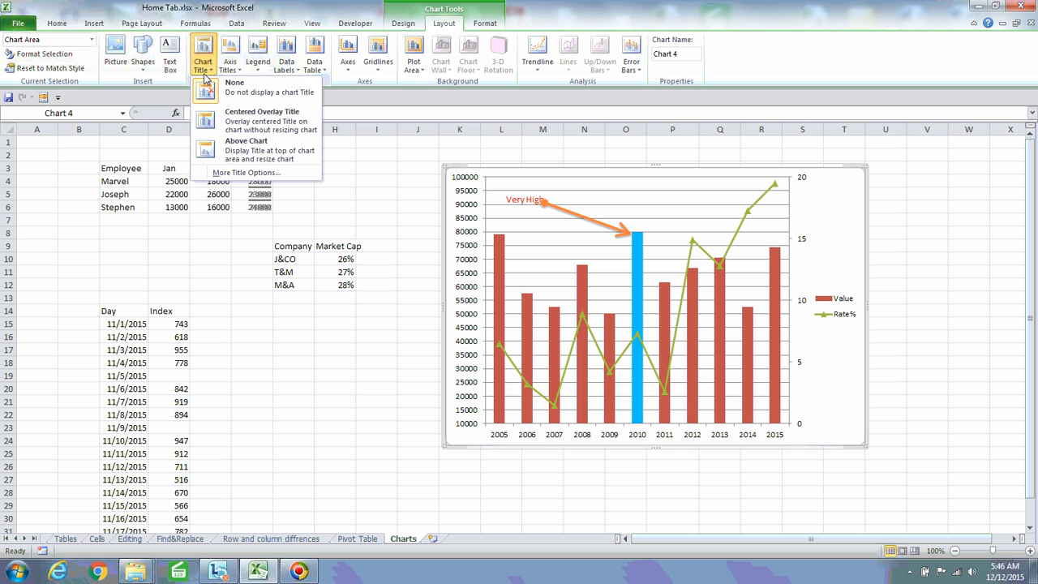
click(272, 128)
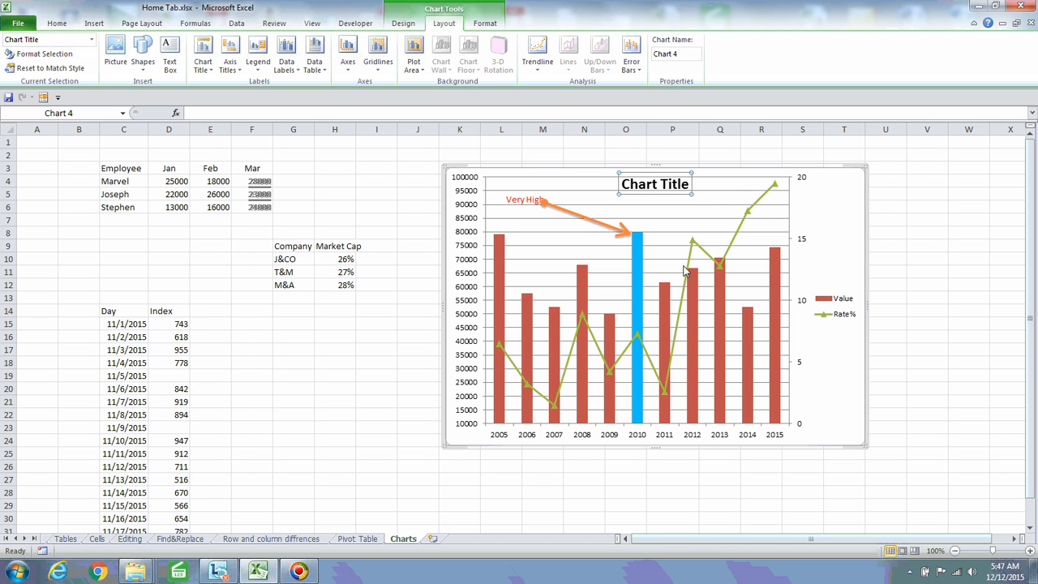
Replace the combo chart's placeholder title with "Interest Rates"
click(688, 186)
key(BackSpace)
key(BackSpace)
key(BackSpace)
key(BackSpace)
key(BackSpace)
key(BackSpace)
key(BackSpace)
key(BackSpace)
key(BackSpace)
key(BackSpace)
key(BackSpace)
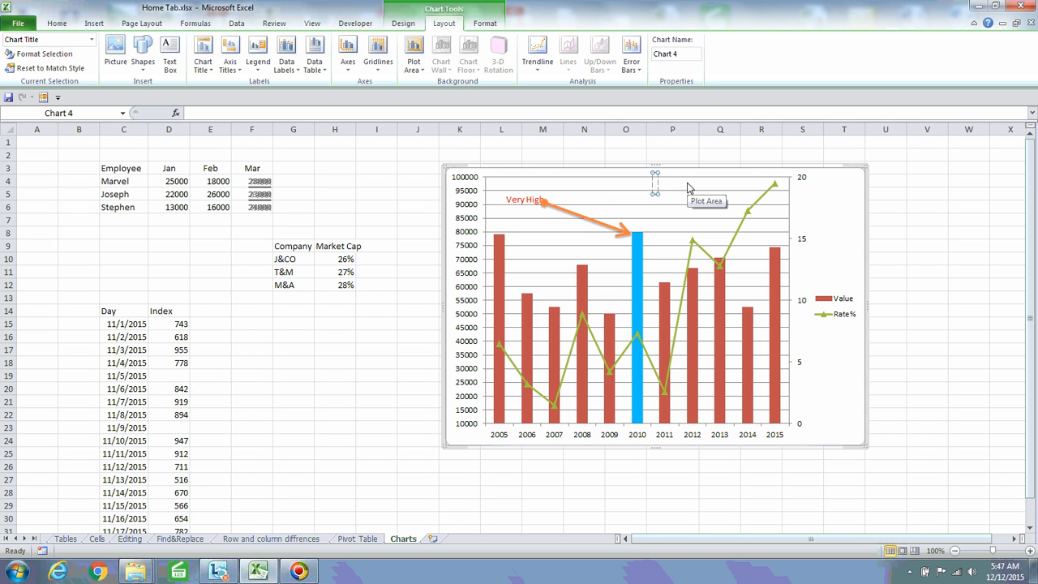
text(Interest Rates)
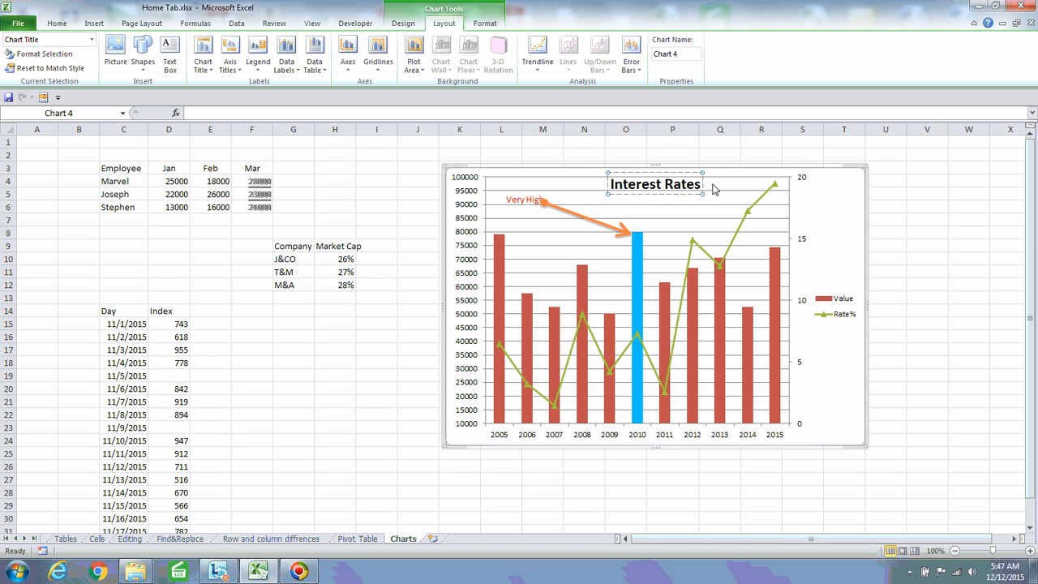
click(717, 195)
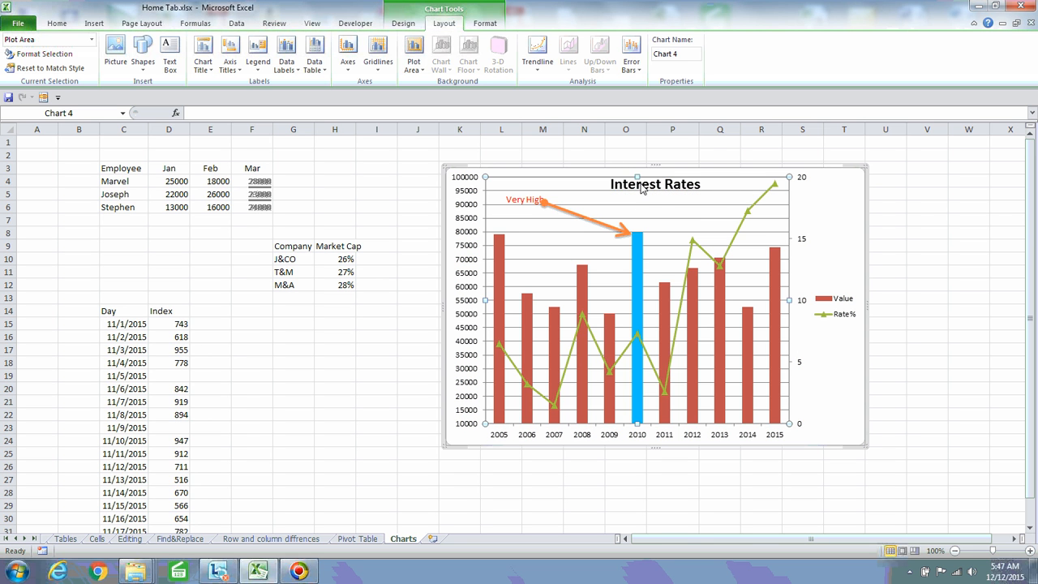
Place the chart title above the plot area with the Above Chart option instead of overlaying it
click(644, 190)
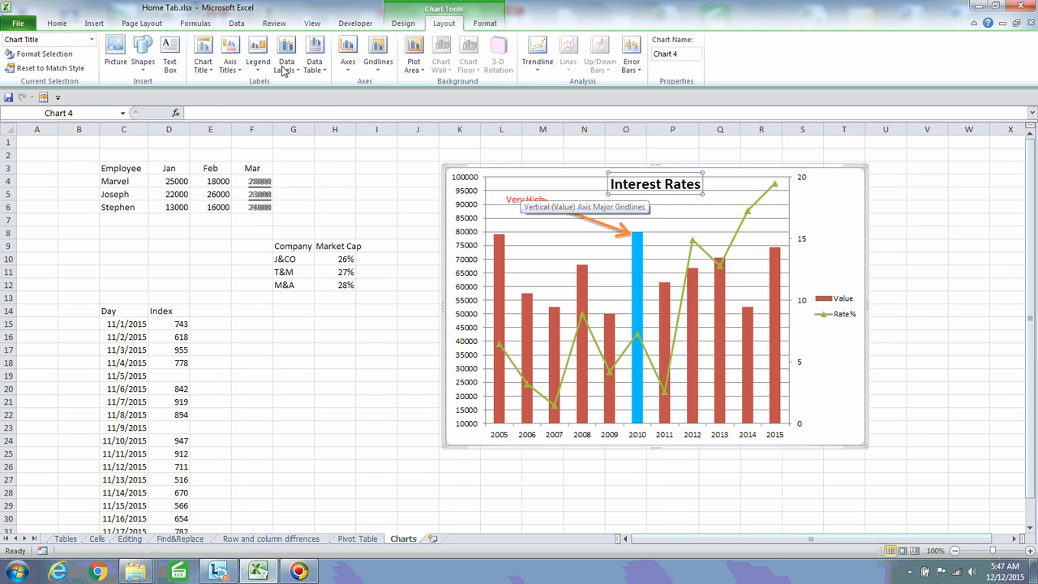
click(203, 63)
click(247, 154)
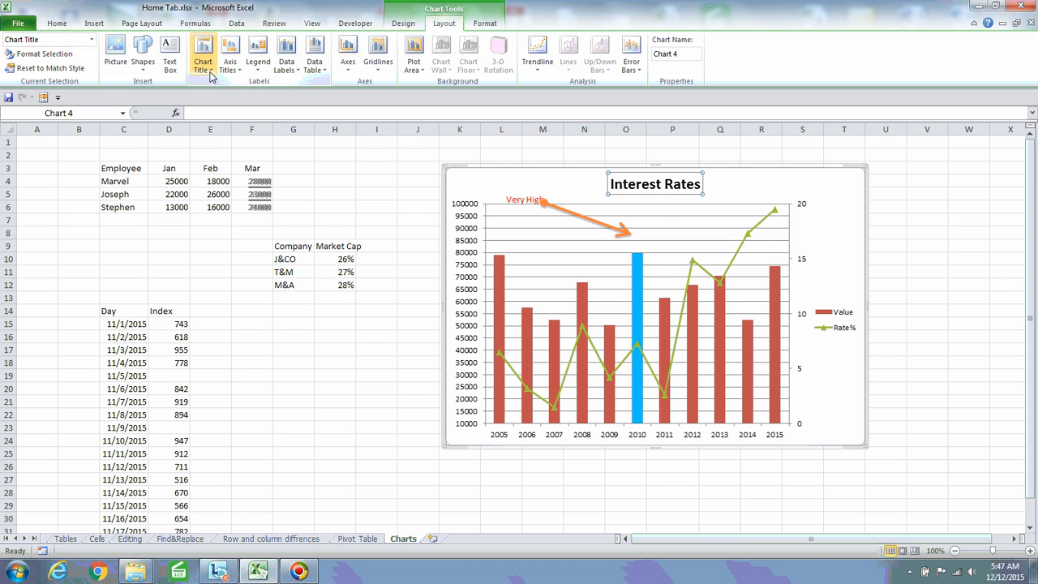
click(204, 69)
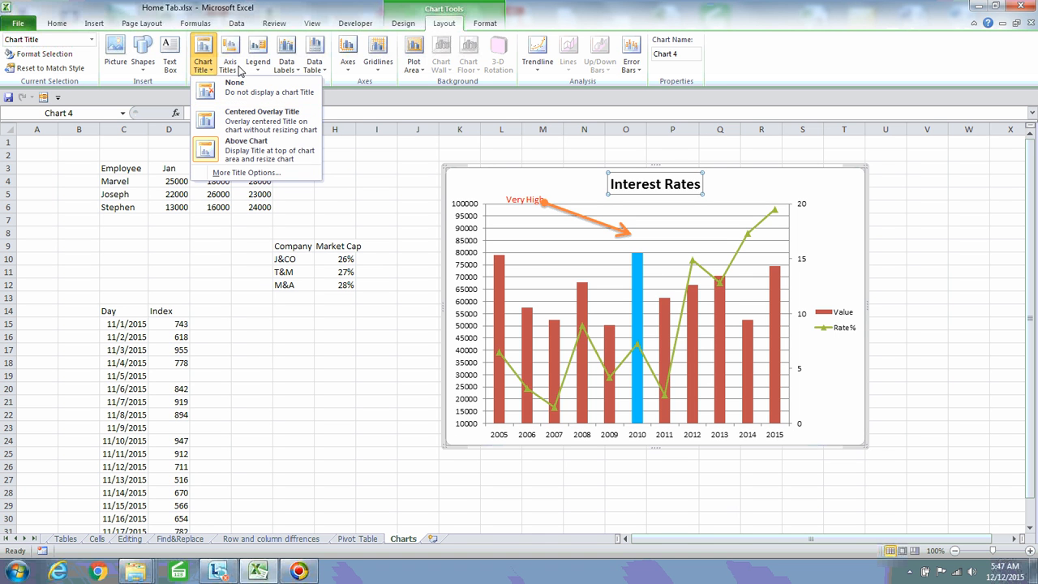
Add a title below the primary horizontal axis with the text "Years"
click(236, 70)
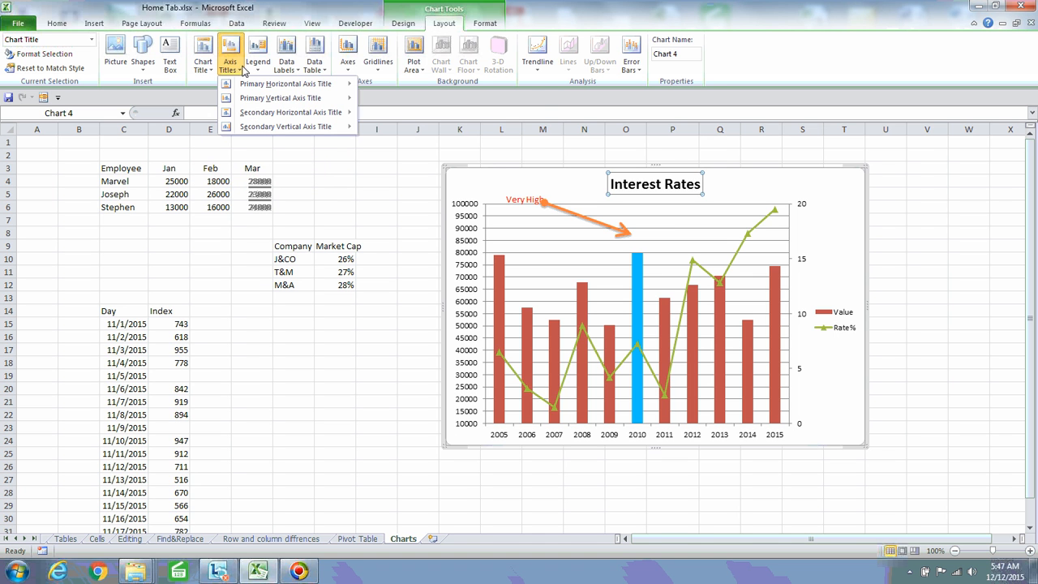
mouse_move(276, 89)
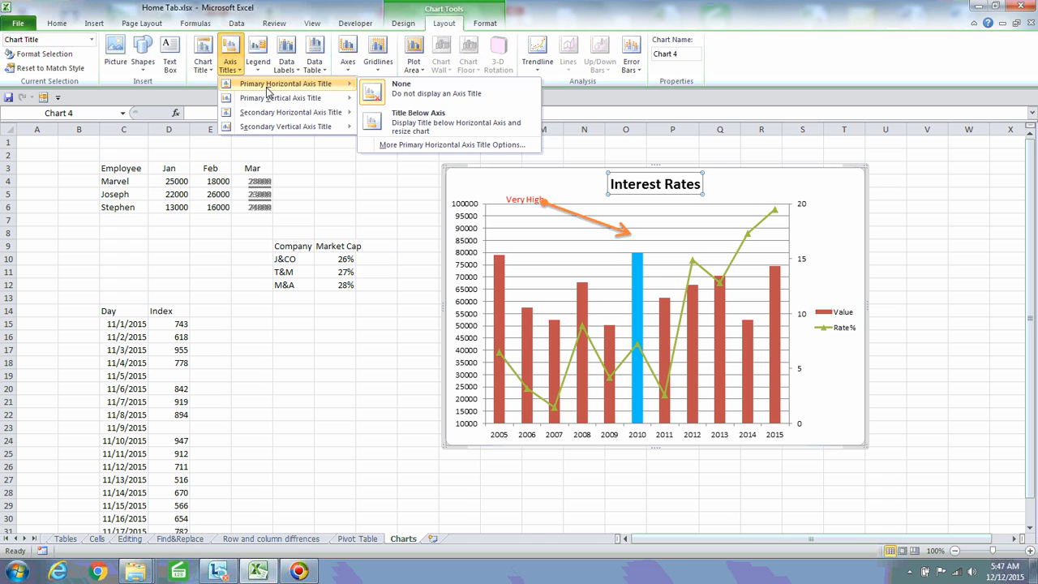
click(422, 127)
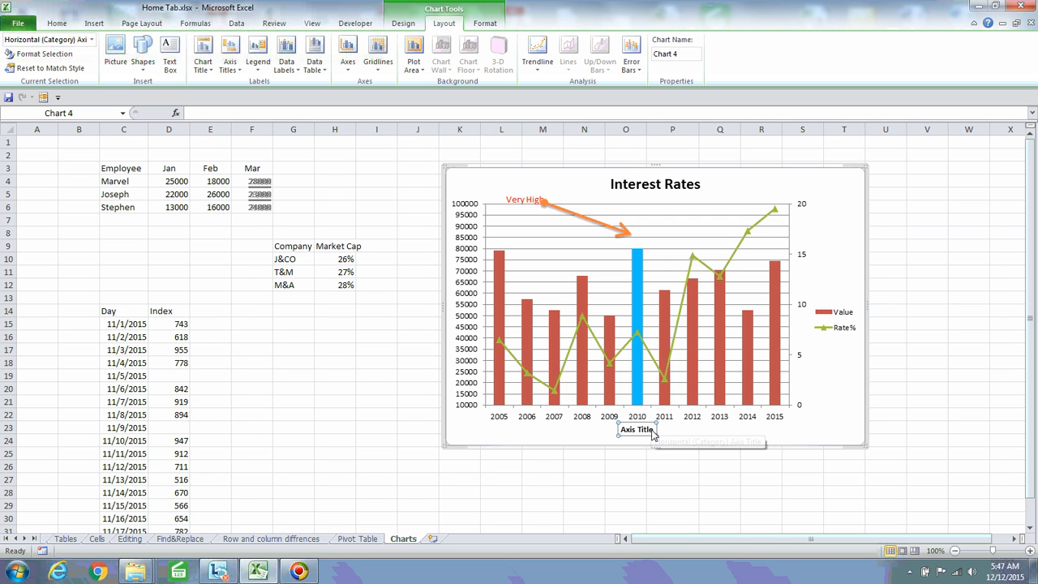
key(BackSpace)
key(BackSpace)
key(BackSpace)
key(BackSpace)
key(BackSpace)
key(BackSpace)
key(BackSpace)
key(BackSpace)
key(BackSpace)
key(BackSpace)
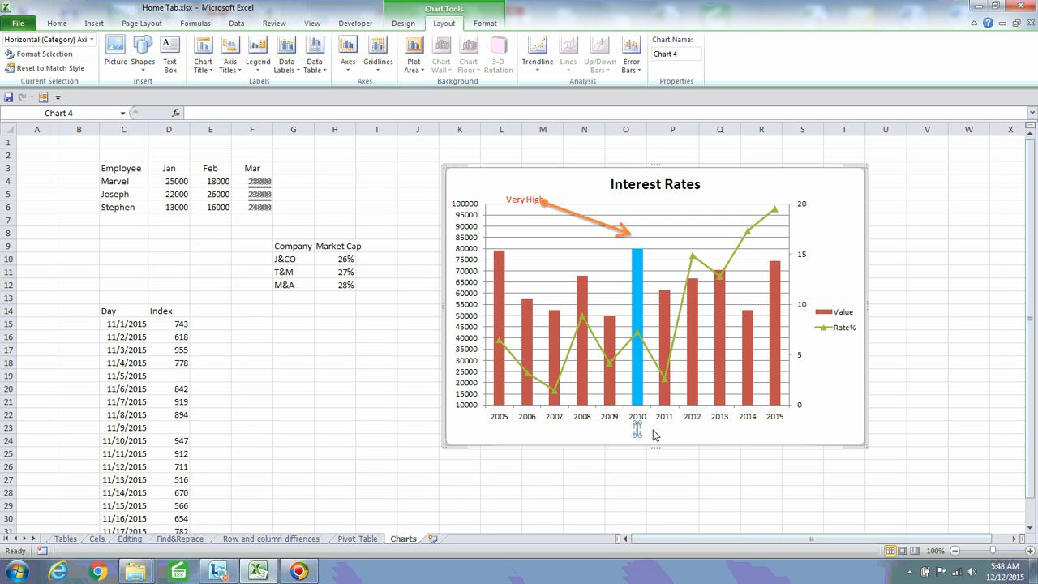
text(Years)
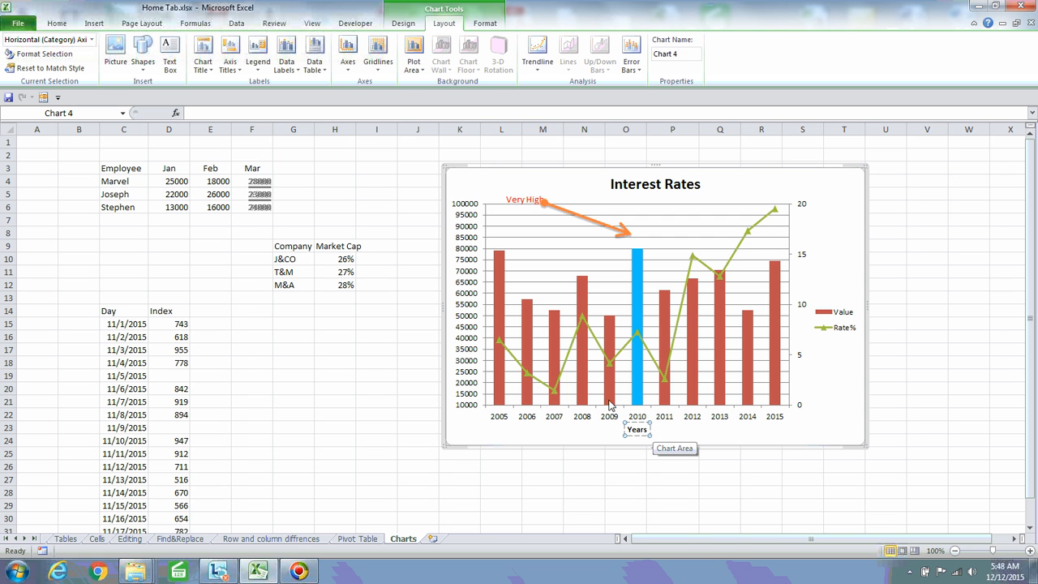
Add a rotated title to the chart's primary vertical axis
click(228, 67)
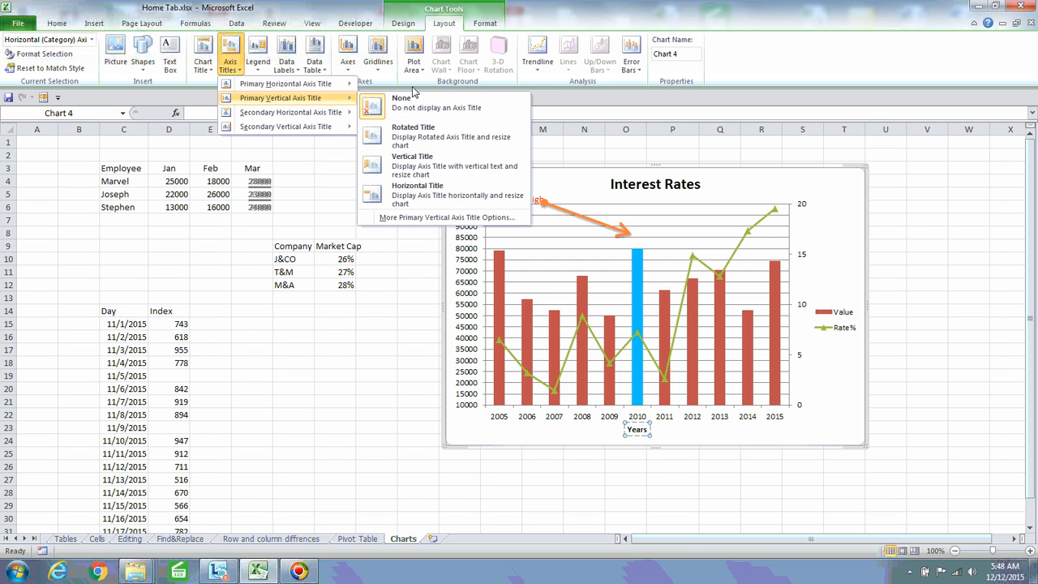
click(410, 138)
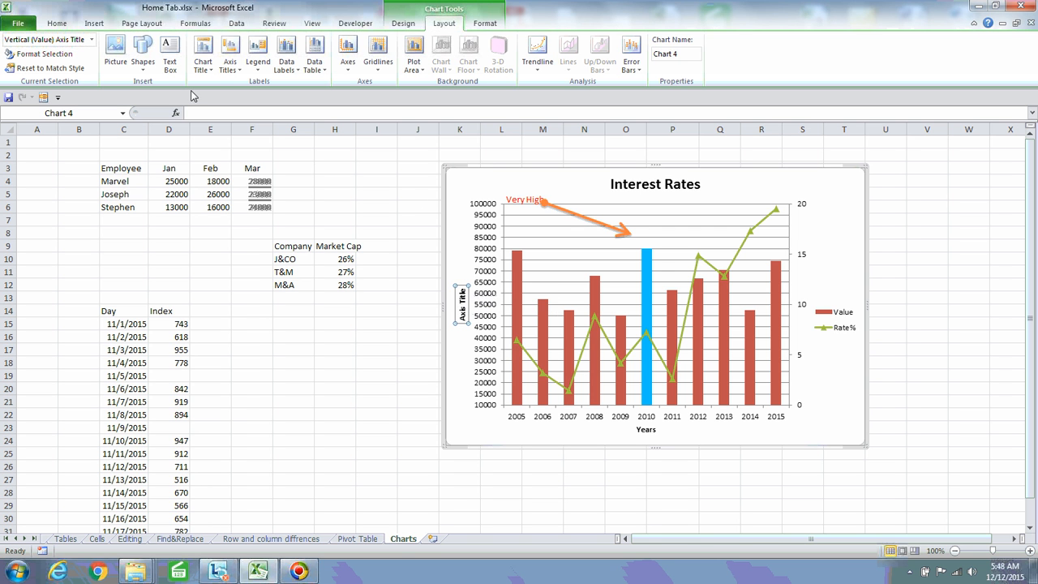
Try the Vertical Title layout and the Horizontal Title layout on the primary vertical axis title
click(217, 69)
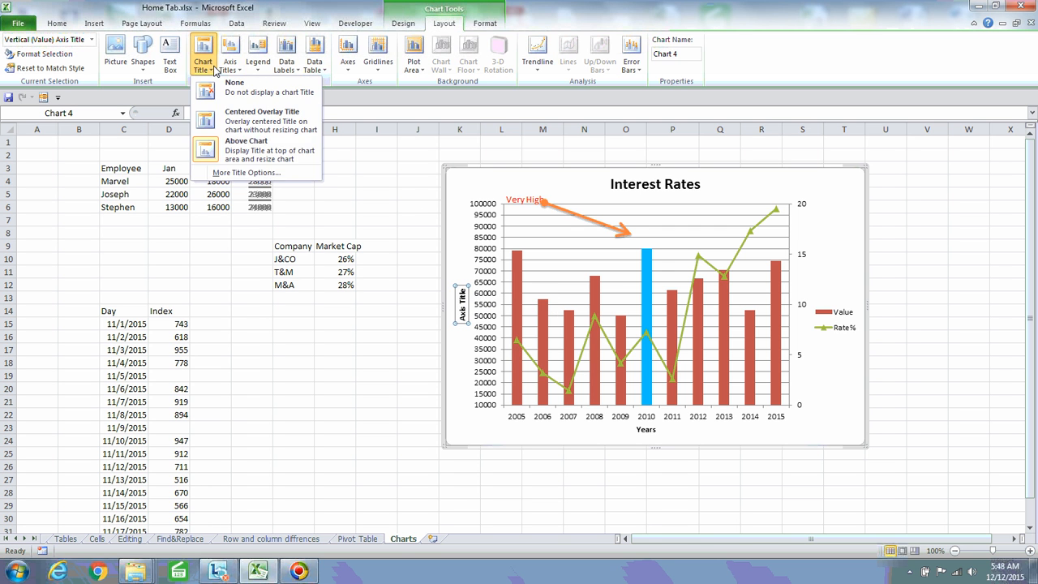
click(231, 65)
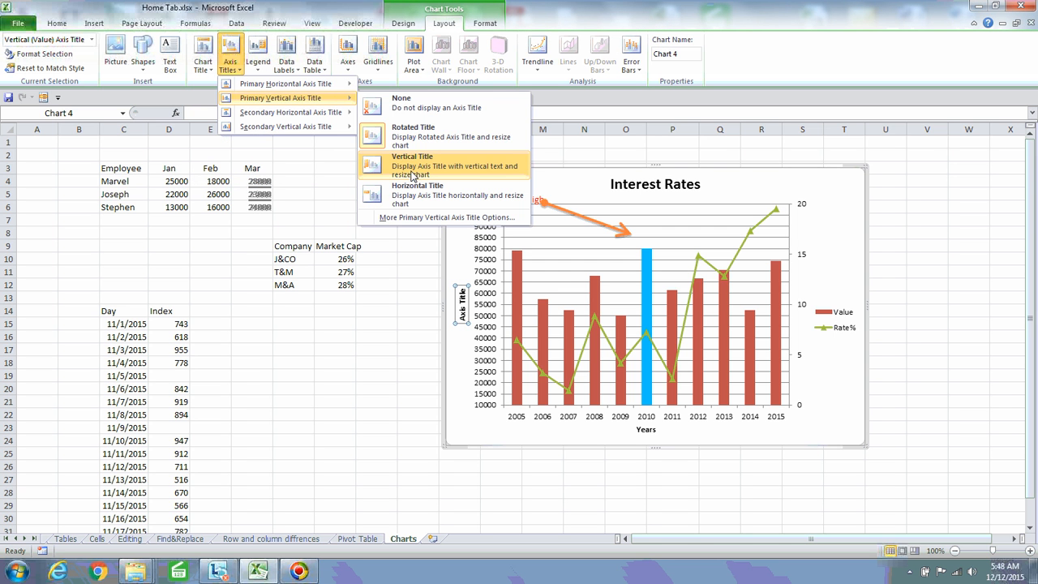
click(423, 170)
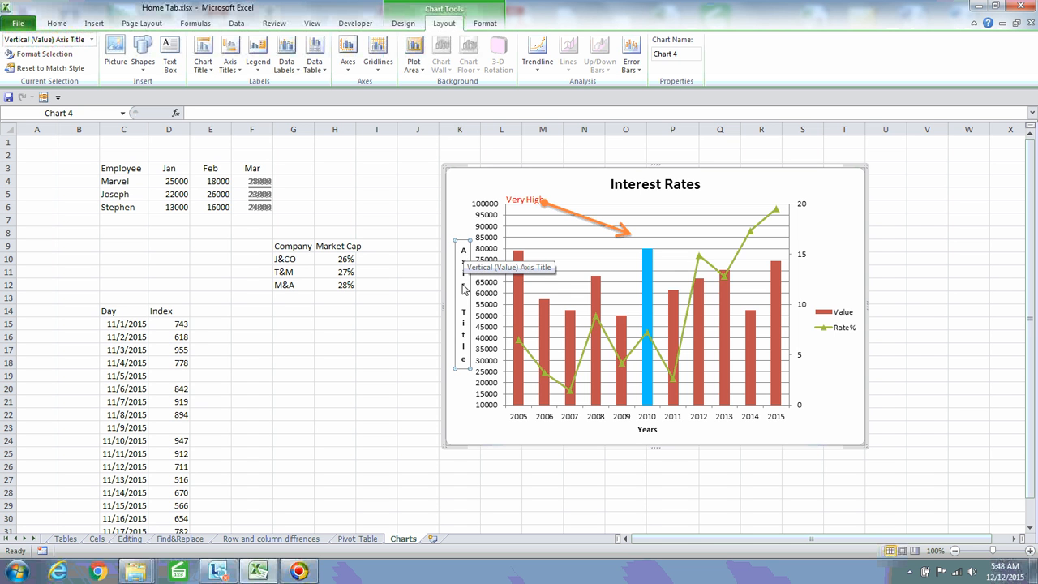
click(234, 70)
mouse_move(280, 98)
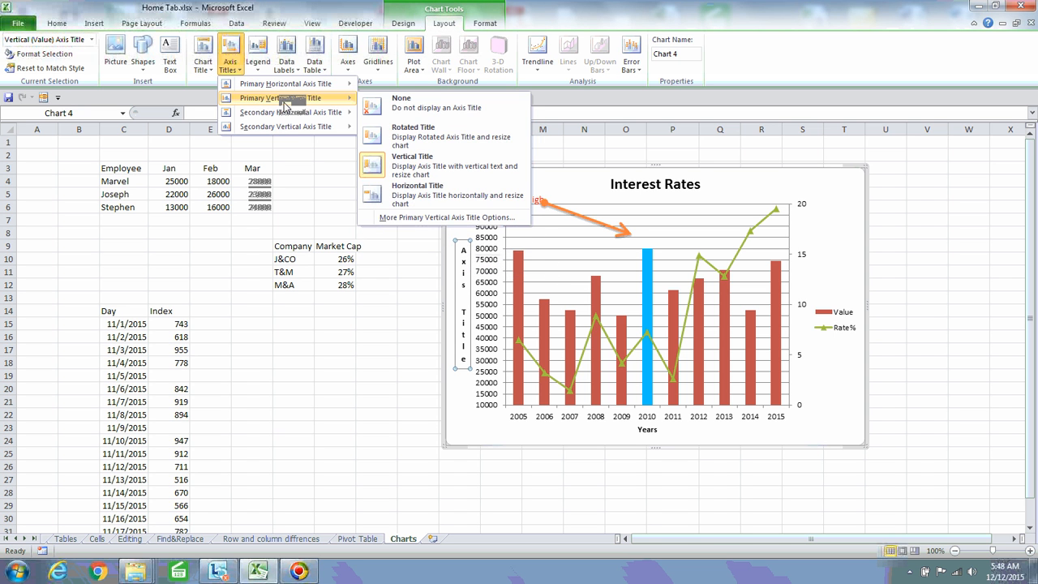
click(414, 199)
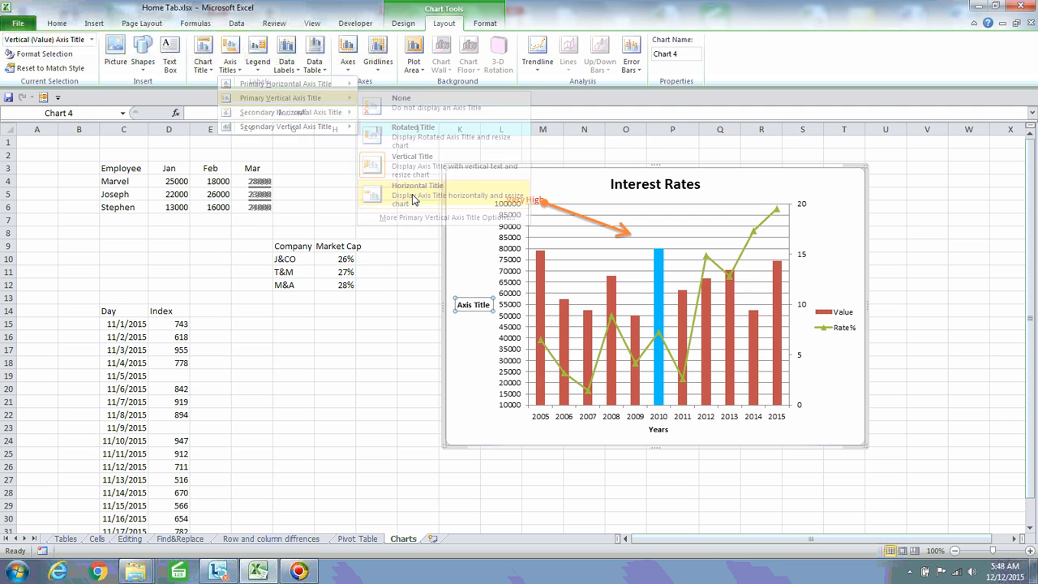
Replace the placeholder text of the primary vertical axis title with "Amout"
click(490, 305)
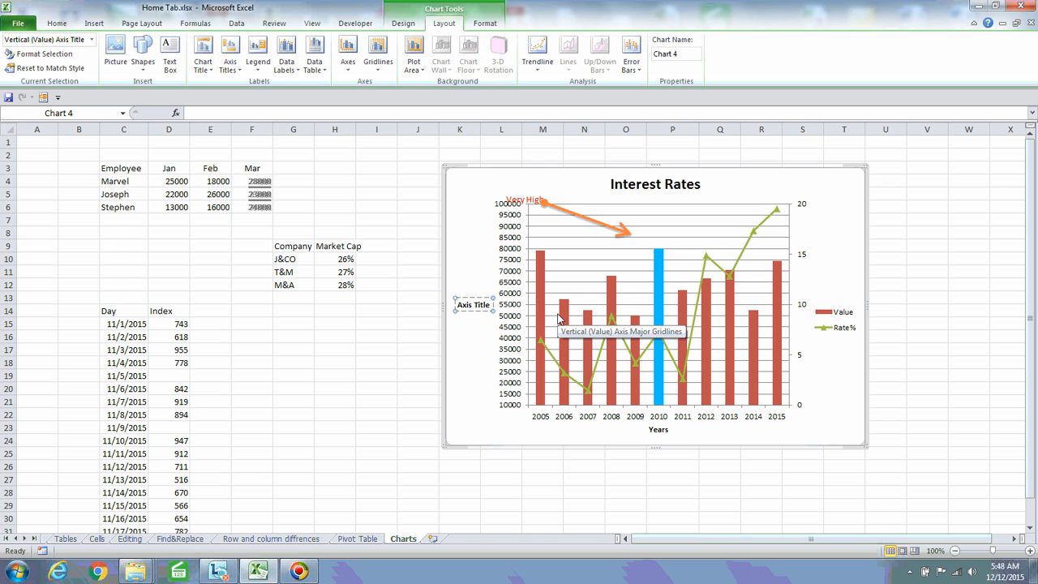
key(BackSpace)
key(BackSpace)
key(BackSpace)
key(BackSpace)
key(BackSpace)
key(BackSpace)
key(BackSpace)
key(BackSpace)
key(BackSpace)
key(BackSpace)
text(Amout)
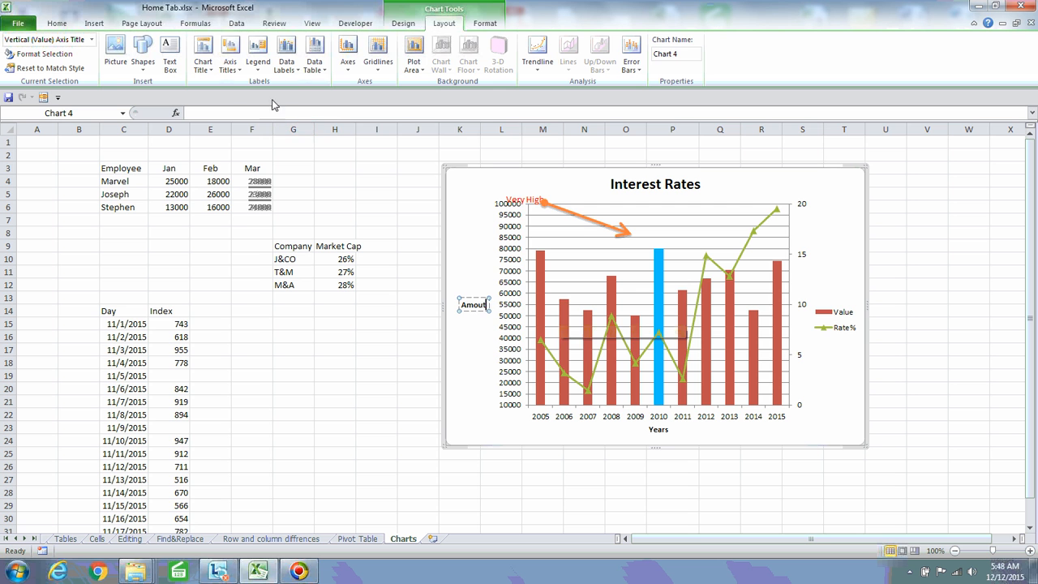
Set the primary vertical axis title to the Rotated Title layout
click(238, 72)
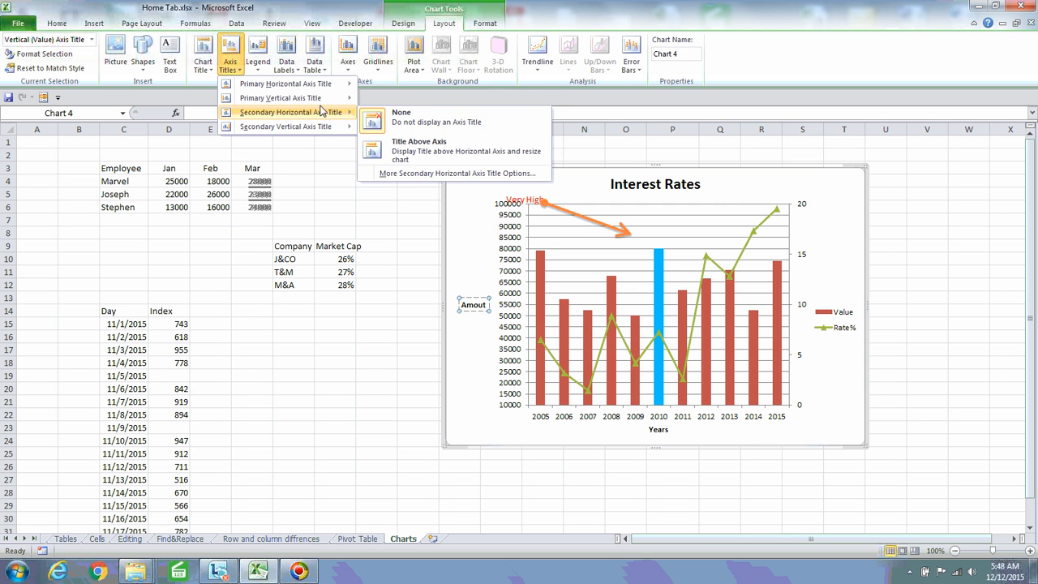
mouse_move(341, 98)
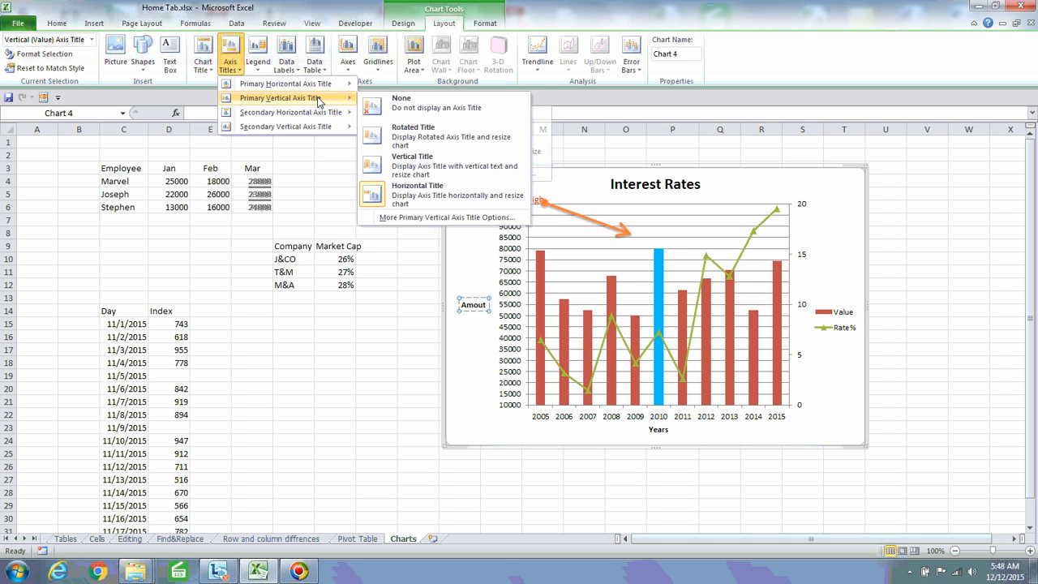
click(424, 138)
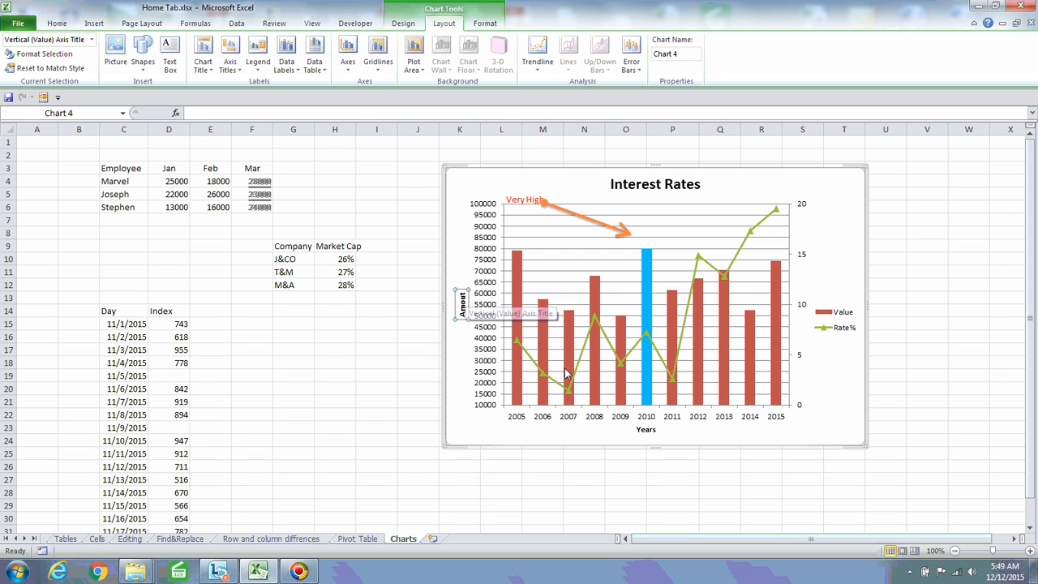
Apply the Angle Clockwise text orientation to the year labels on the horizontal axis
click(545, 417)
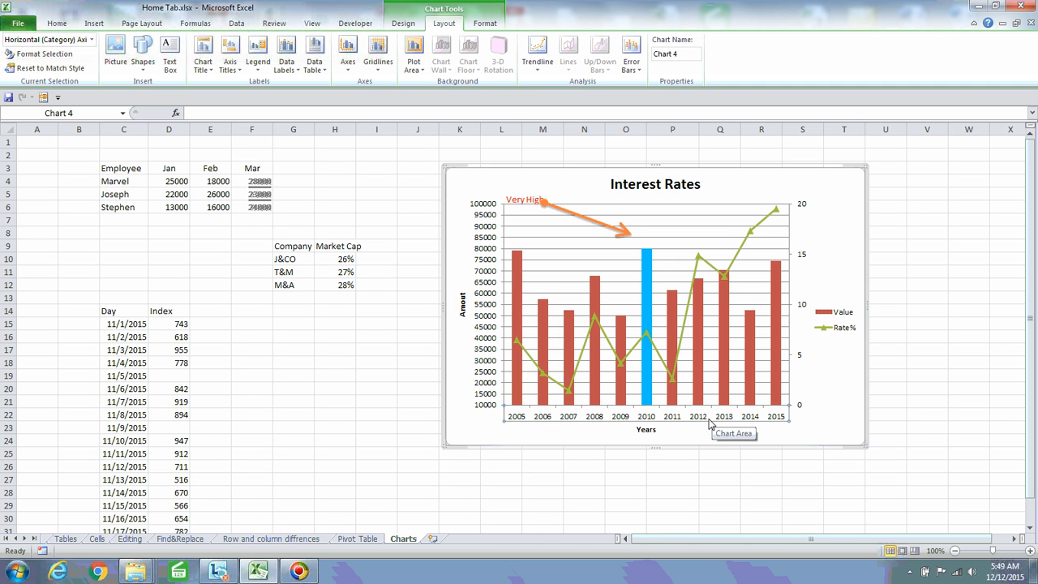
click(60, 28)
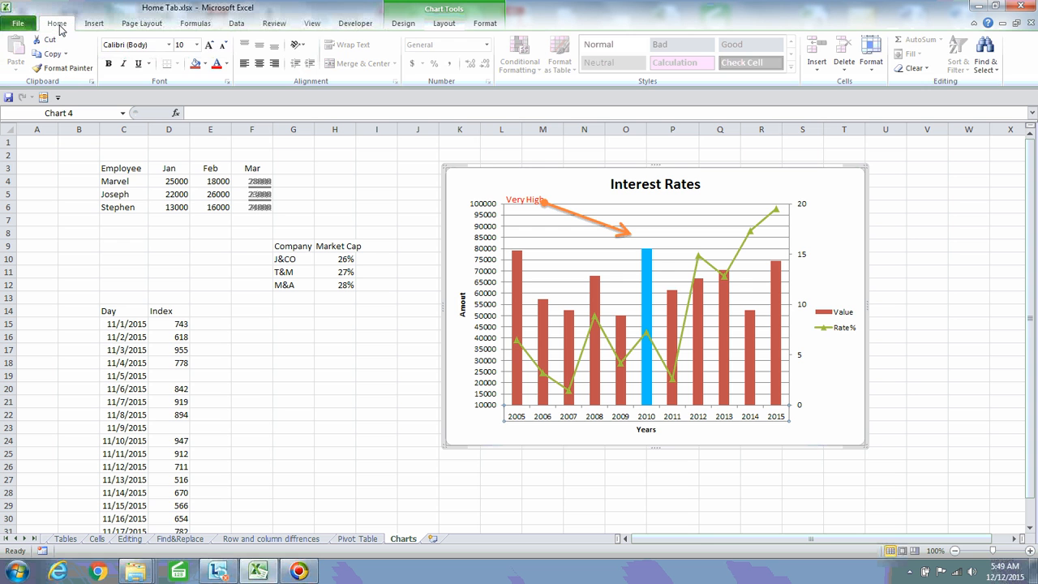
click(300, 46)
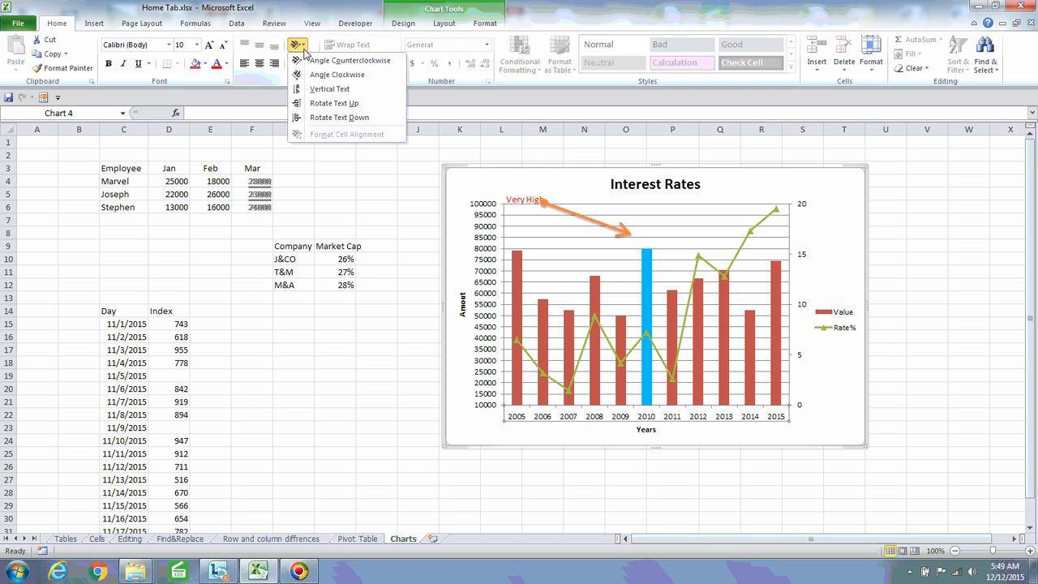
click(347, 76)
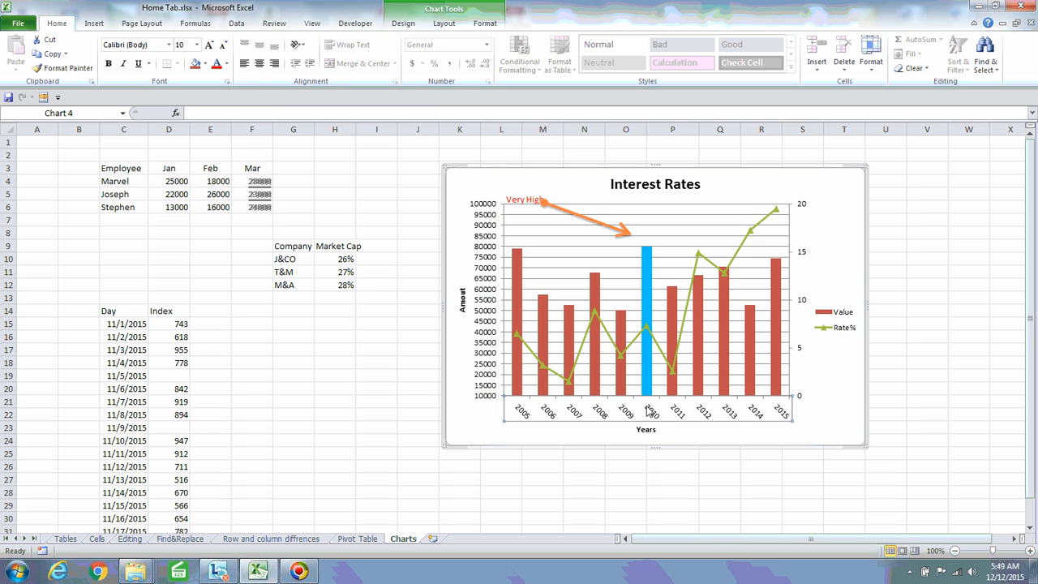
Try Rotate Text Up and Angle Clockwise on the year labels, and reset them to normal orientation
click(297, 44)
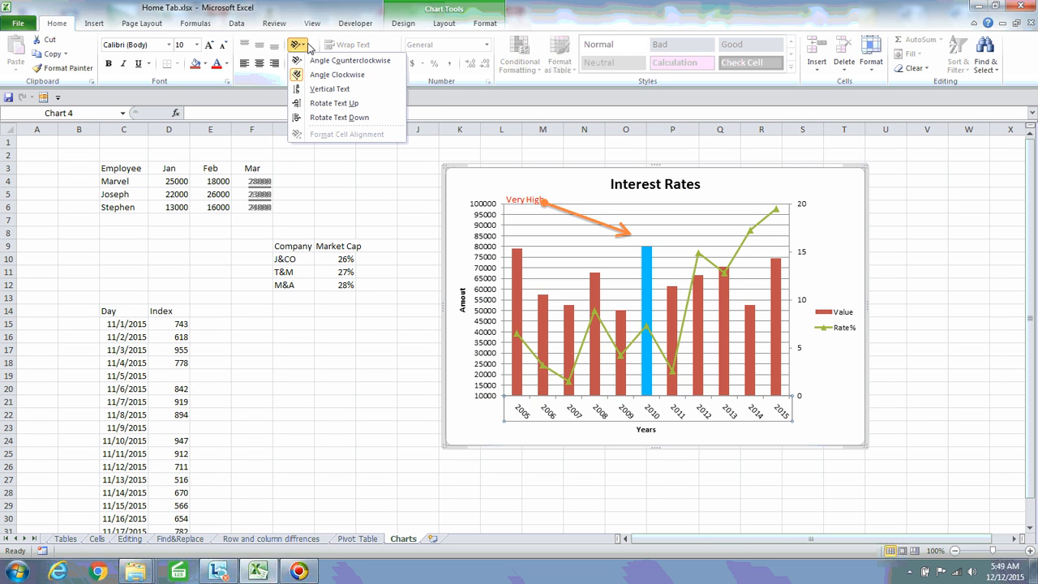
click(336, 105)
click(304, 47)
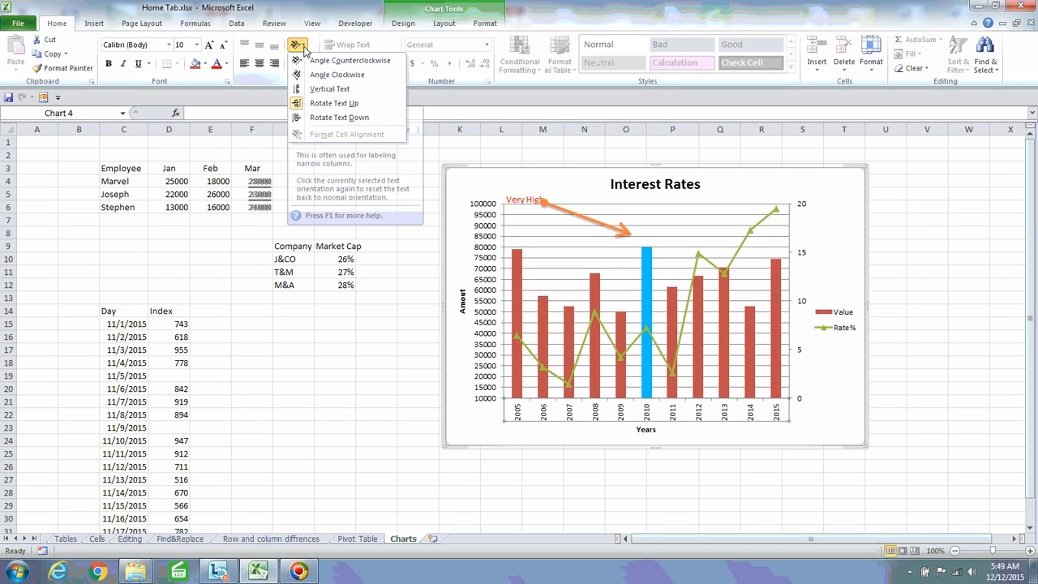
click(333, 75)
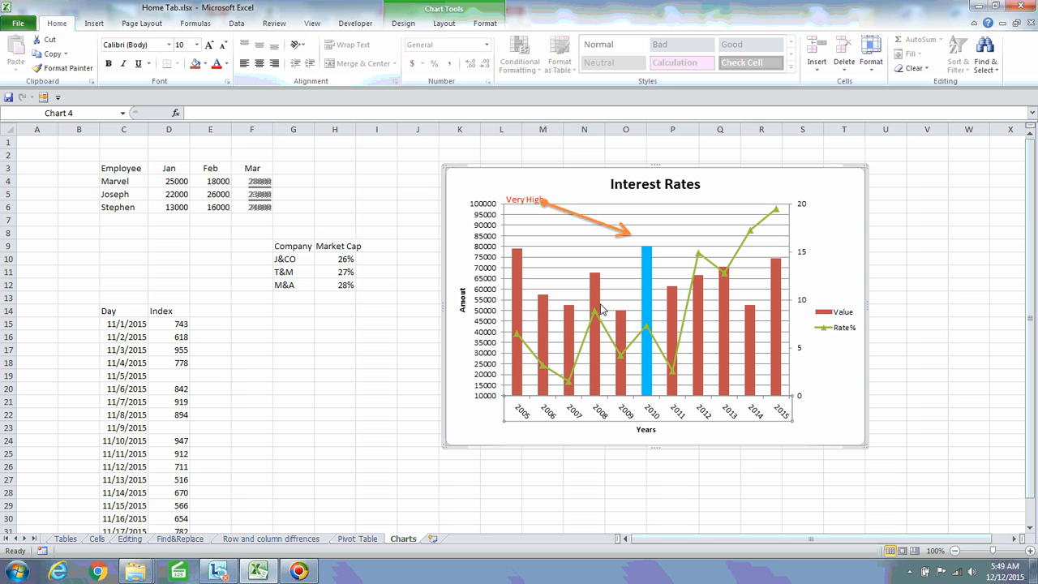
click(300, 47)
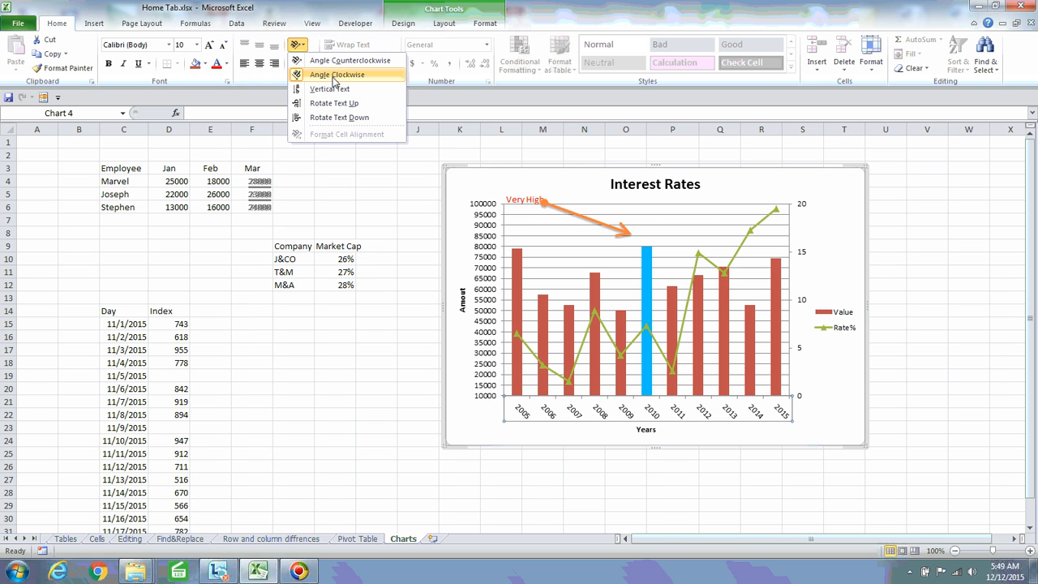
click(343, 75)
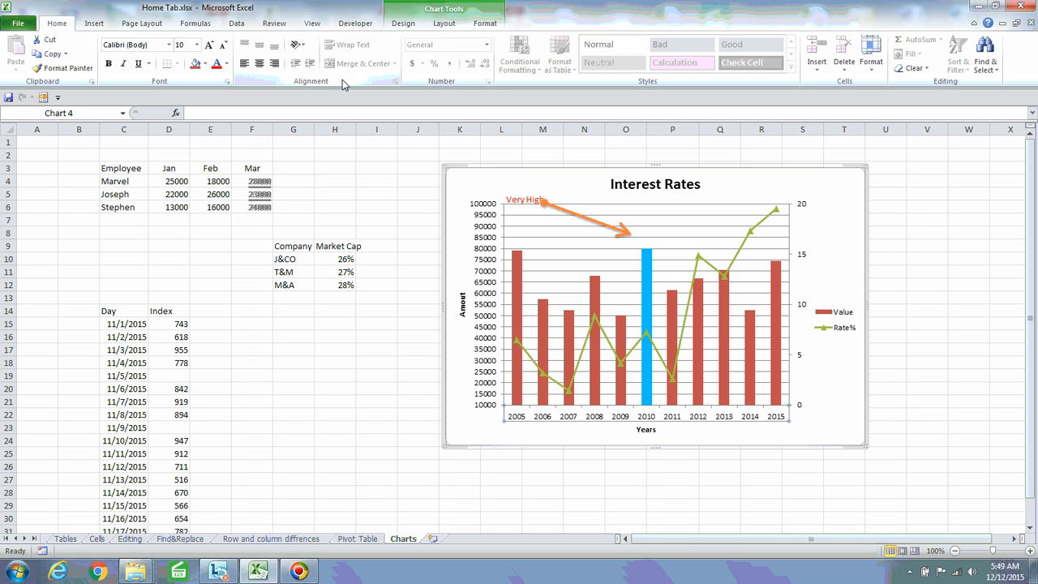
Apply the Angle Counterclockwise text orientation to the year labels on the horizontal axis
click(301, 46)
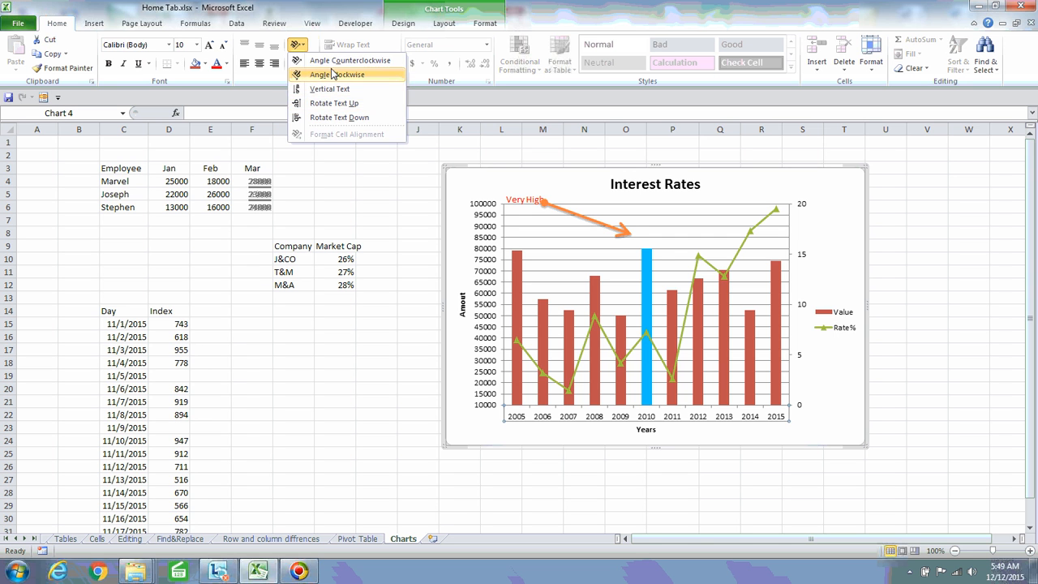
click(331, 63)
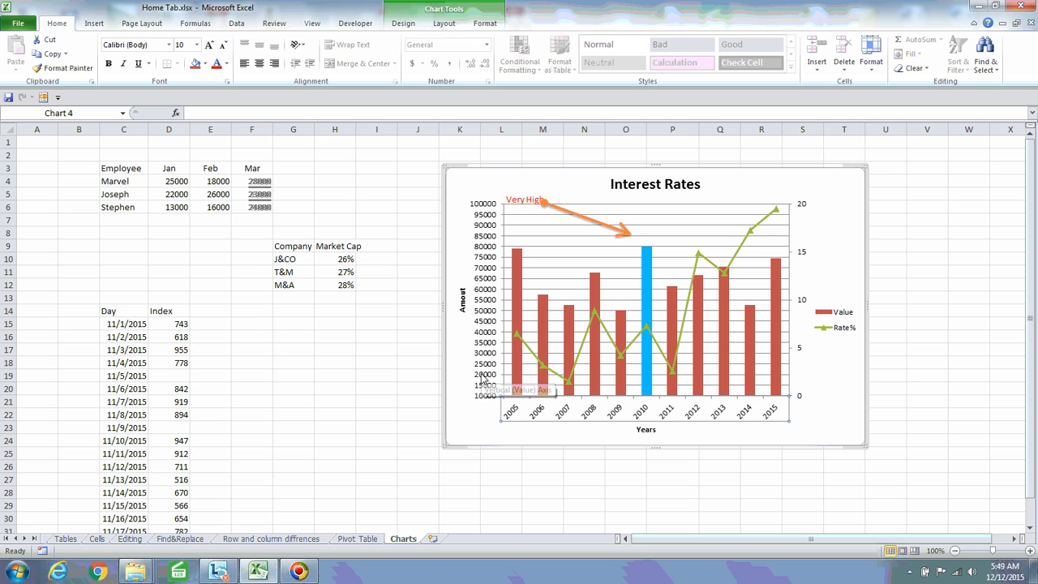
click(444, 24)
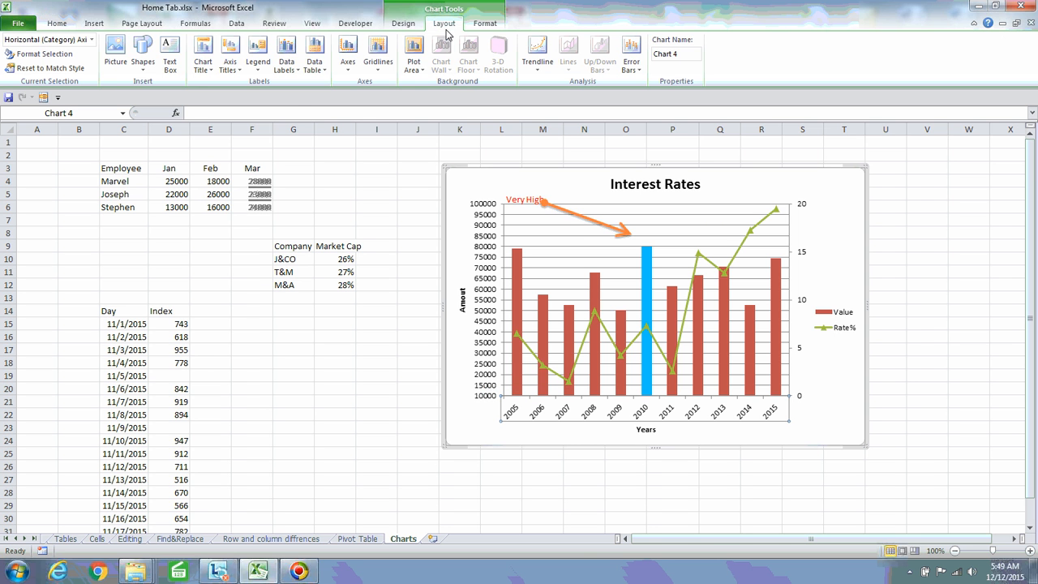
Try the Title Above Axis layout for the secondary horizontal axis title, and remove that title from the chart
click(230, 67)
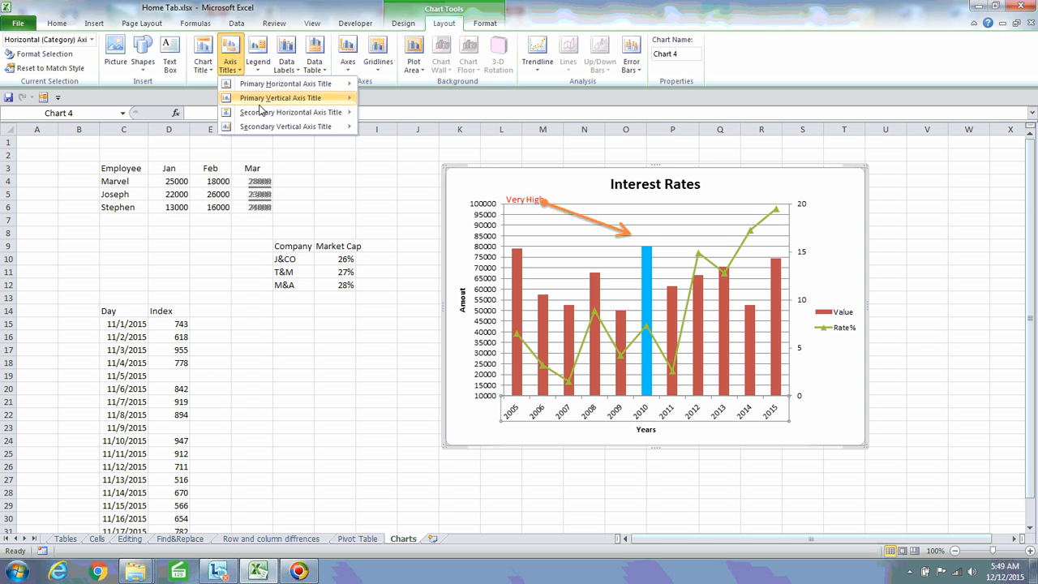
mouse_move(264, 113)
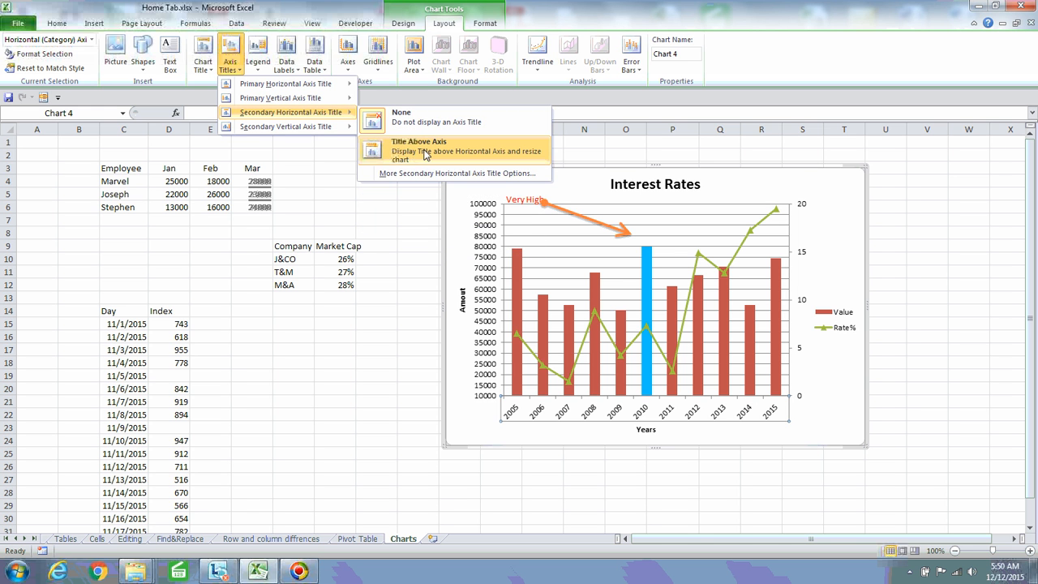
click(427, 154)
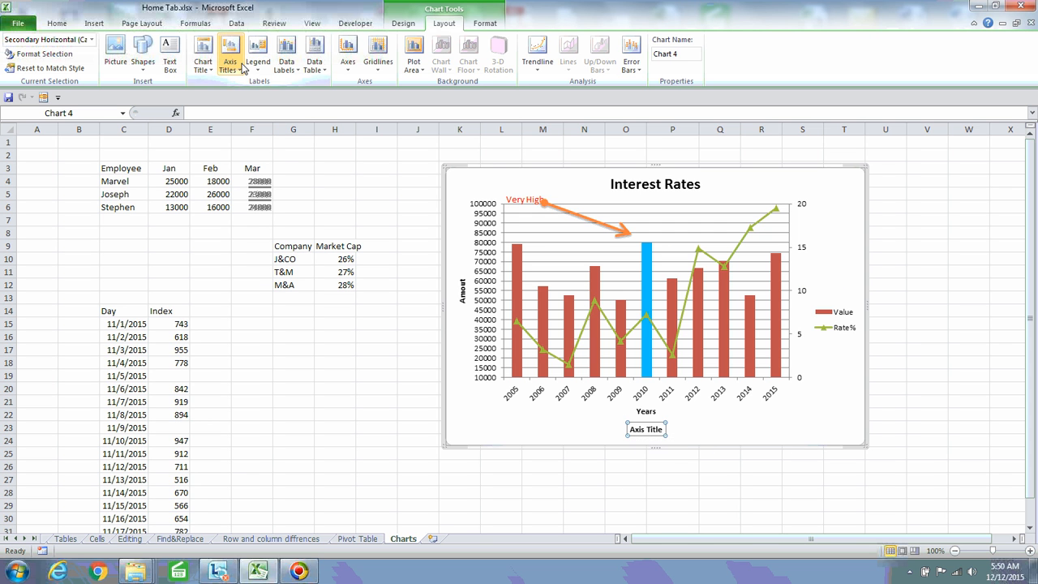
click(235, 66)
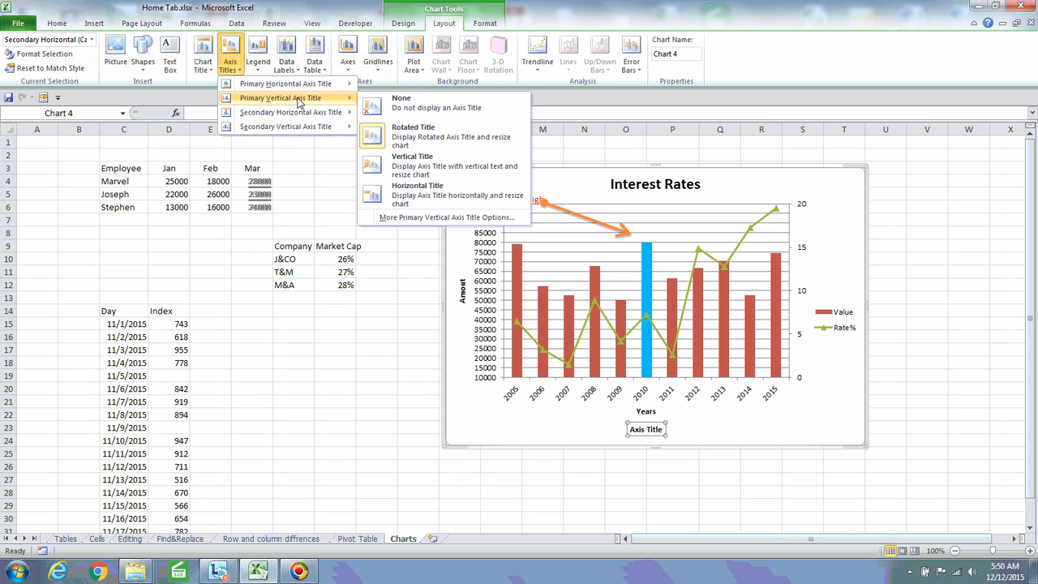
mouse_move(297, 115)
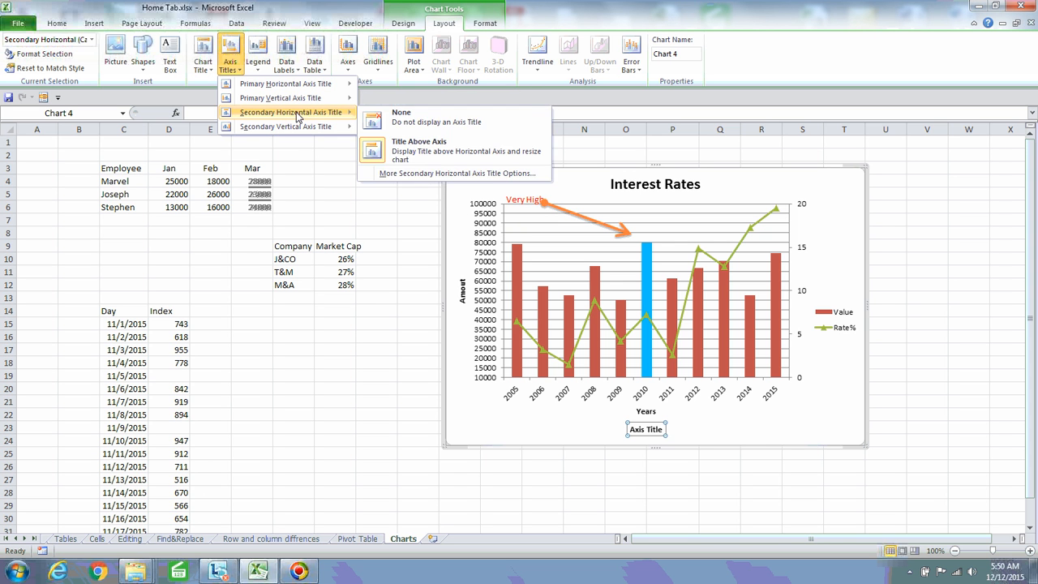
click(403, 116)
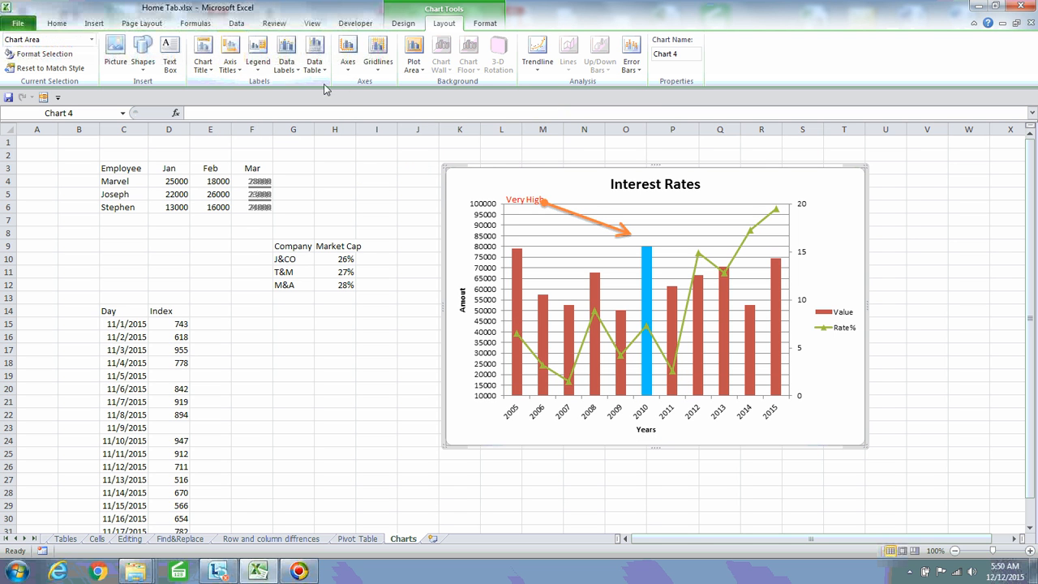
Add a secondary vertical axis title to the chart with the Rotated Title layout
click(230, 63)
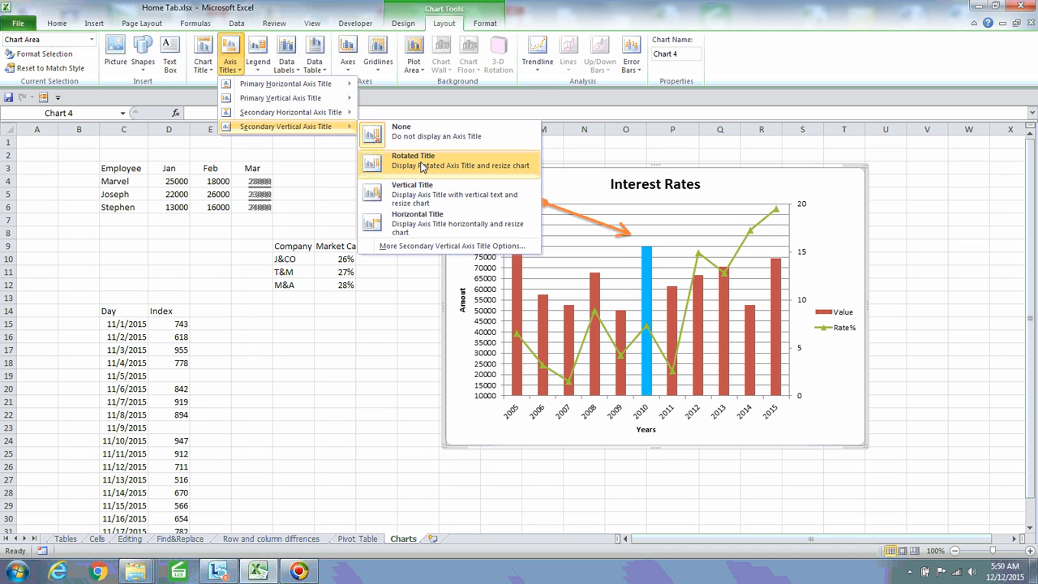
click(422, 166)
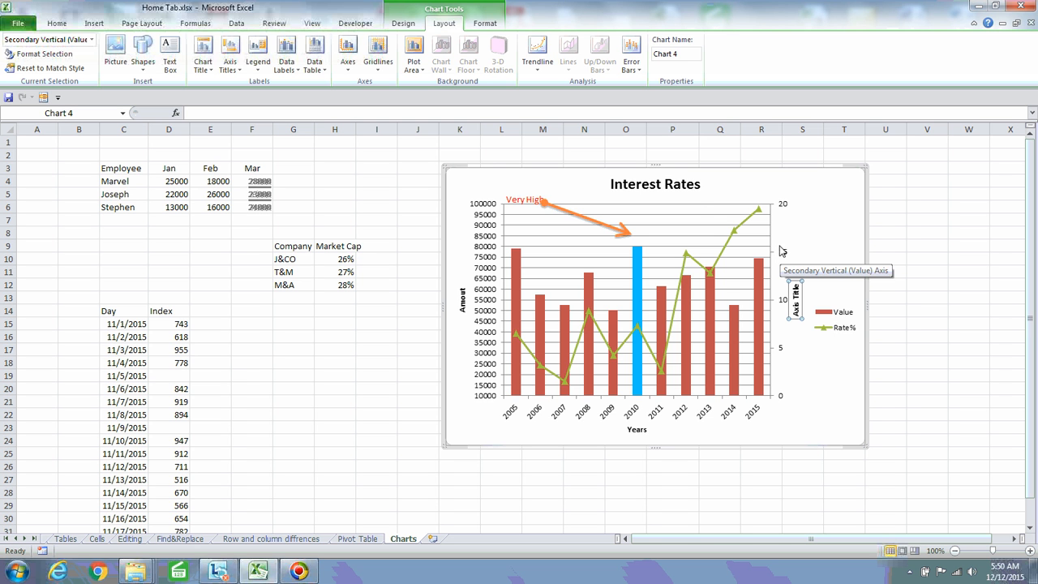
click(224, 68)
mouse_move(275, 86)
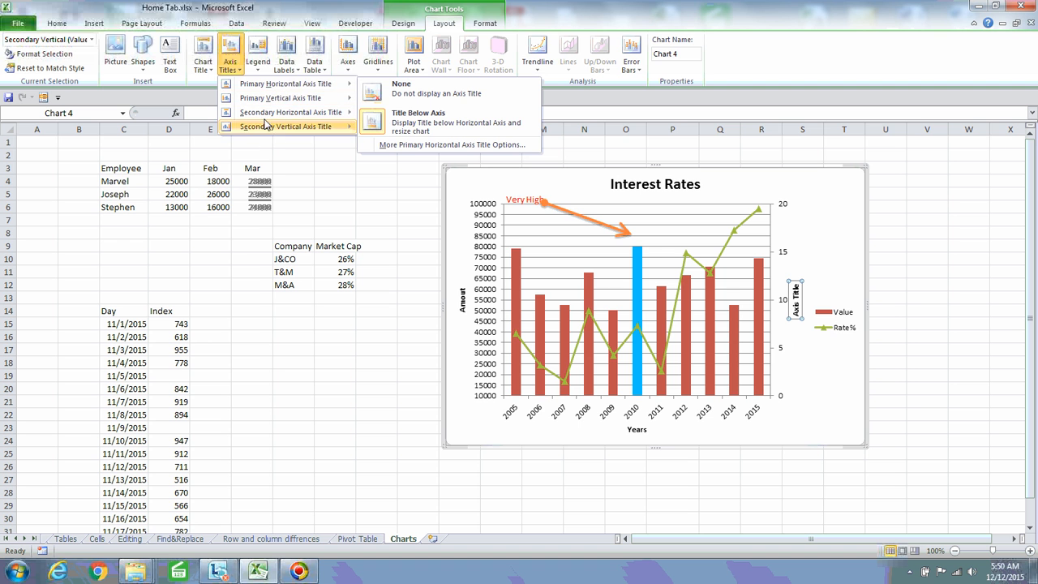
Try the Show Legend at Top and Show Legend at Left placements for the chart legend
click(259, 70)
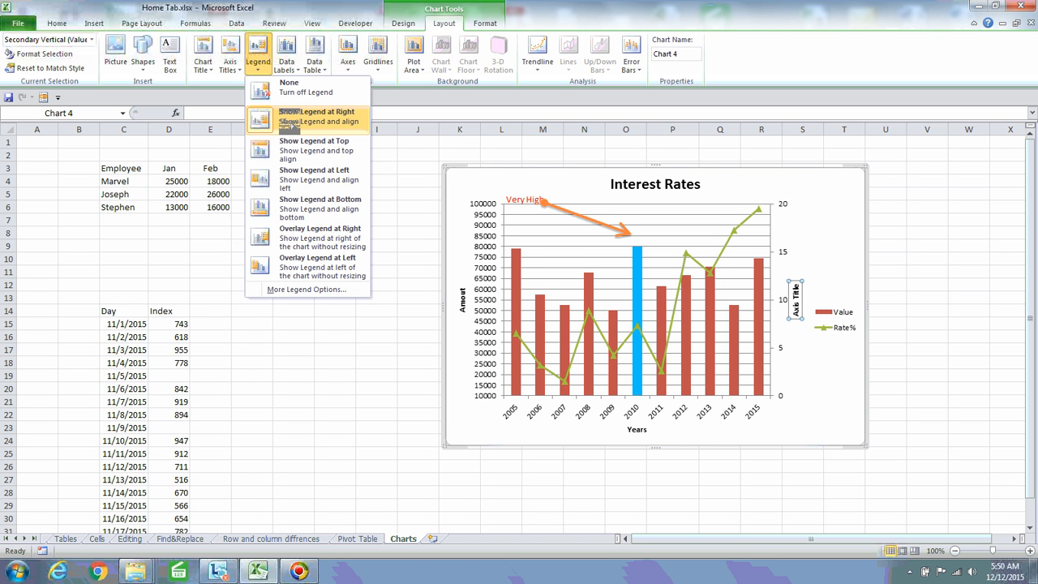
click(308, 154)
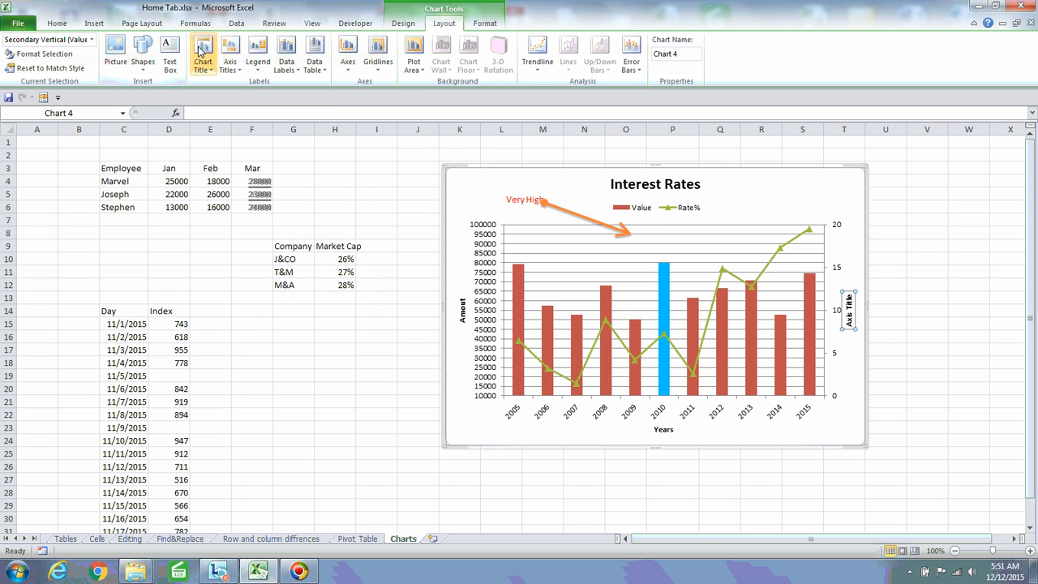
click(258, 58)
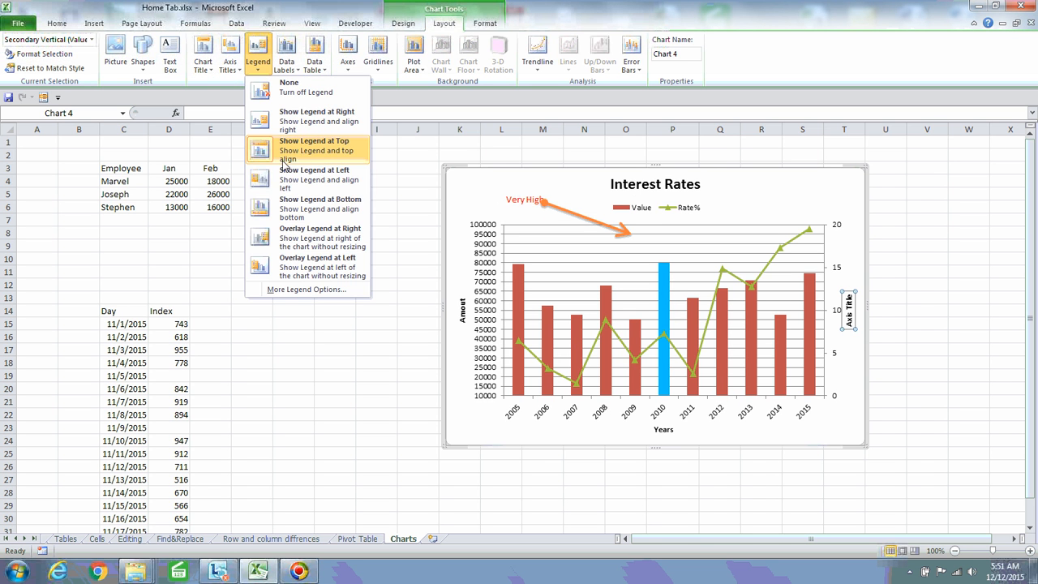
click(316, 181)
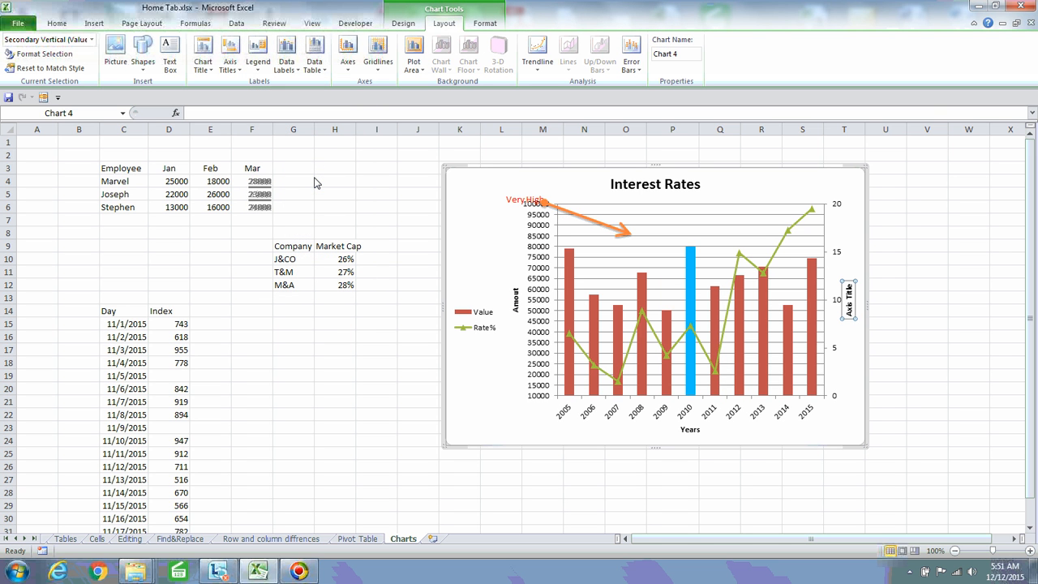
Try the Overlay Legend at Right and Overlay Legend at Left placements for the chart legend
click(258, 56)
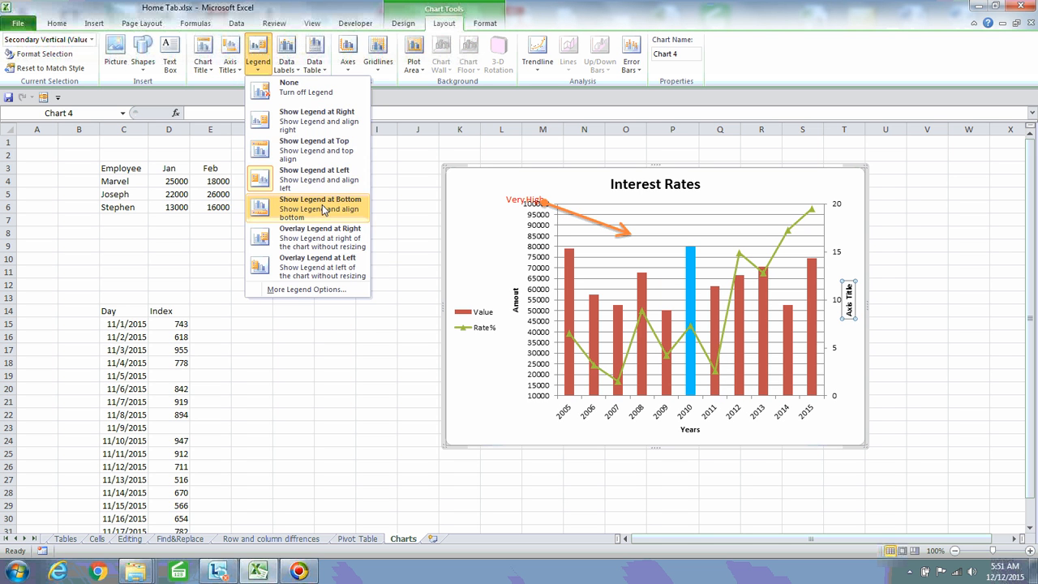
click(342, 239)
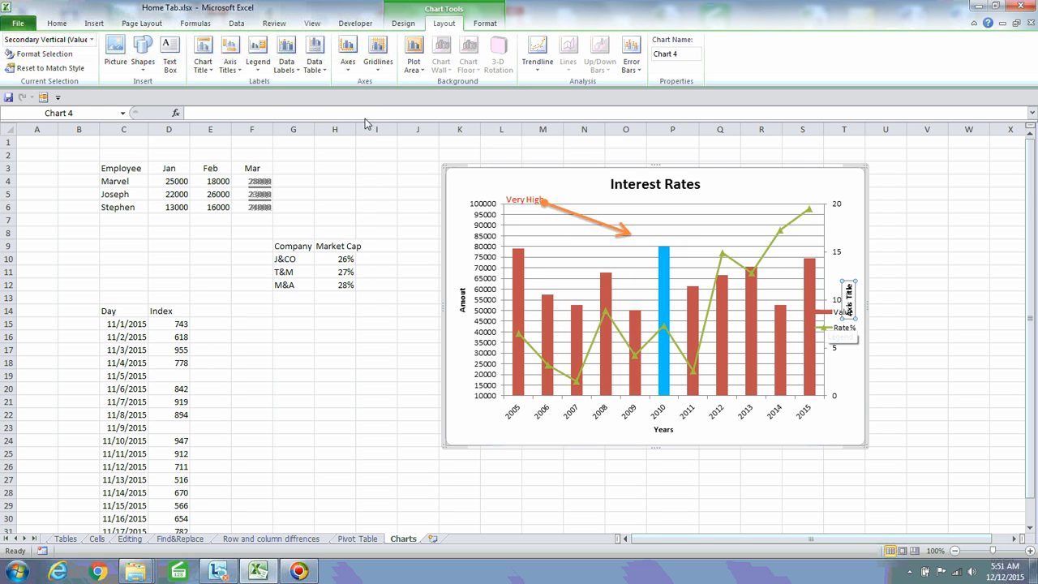
click(257, 63)
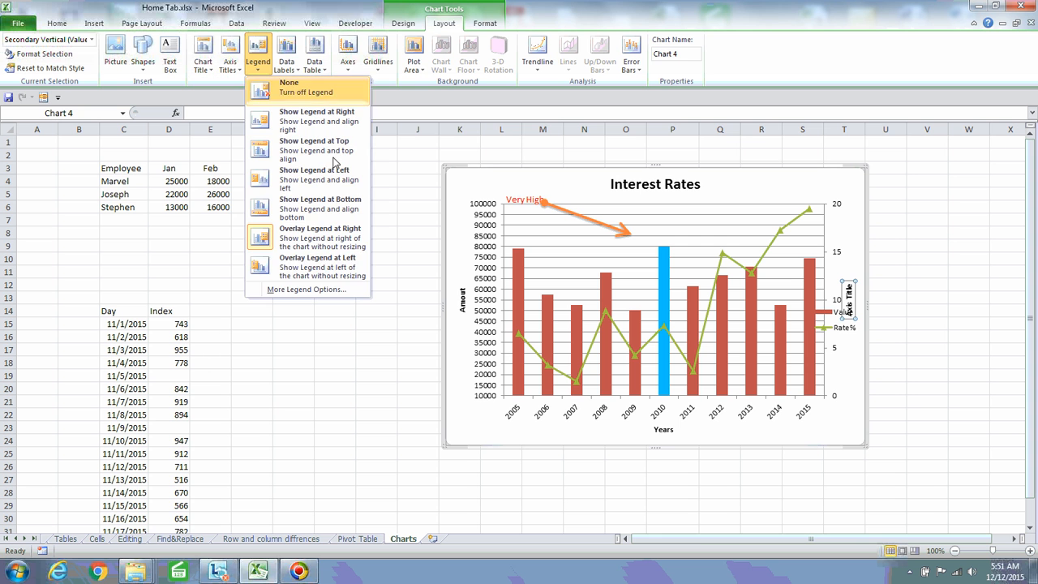
click(331, 268)
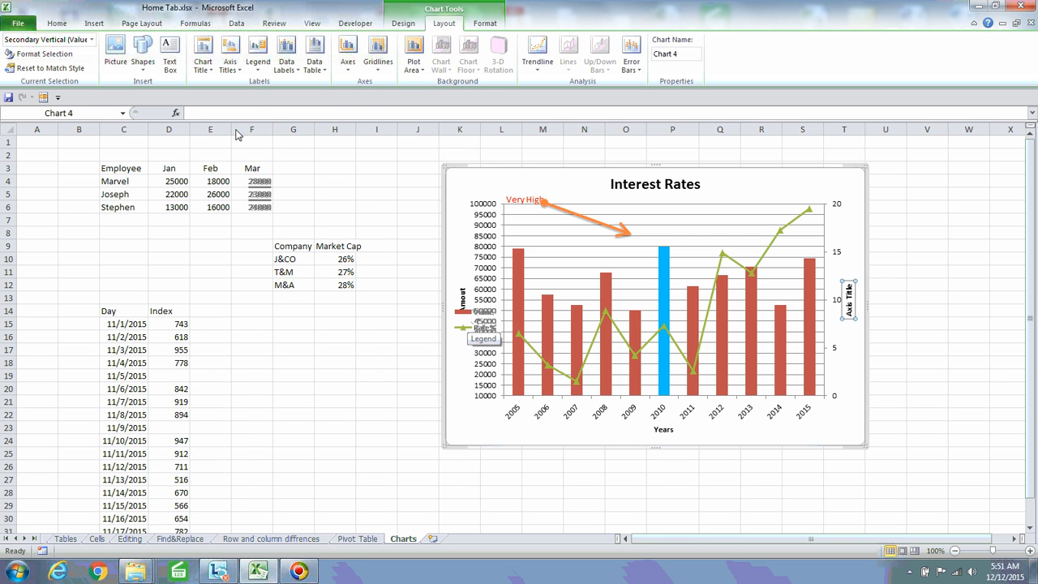
Turn off the chart legend and restore it with the Show Legend at Right placement
click(258, 73)
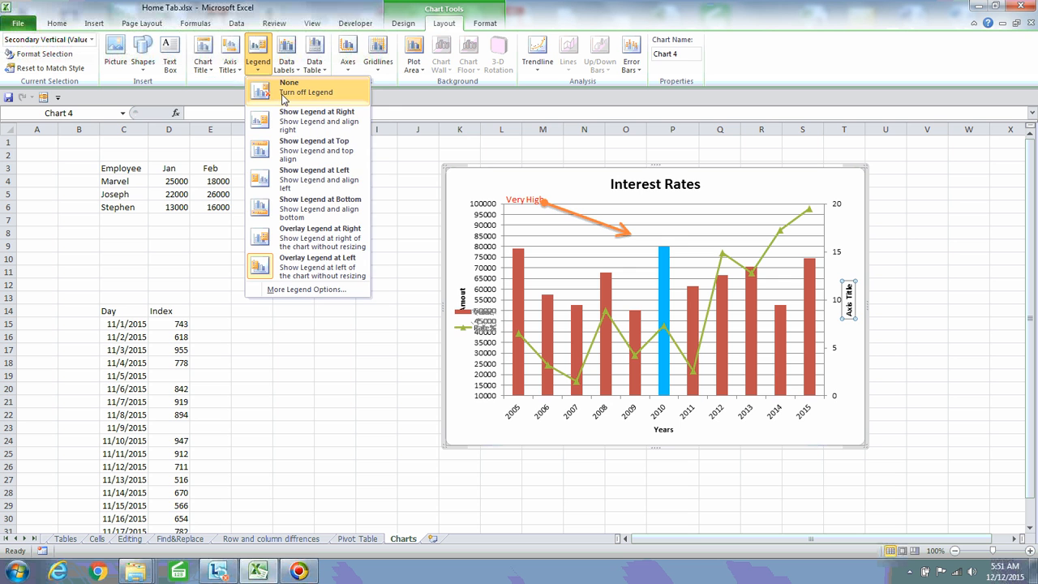
click(289, 87)
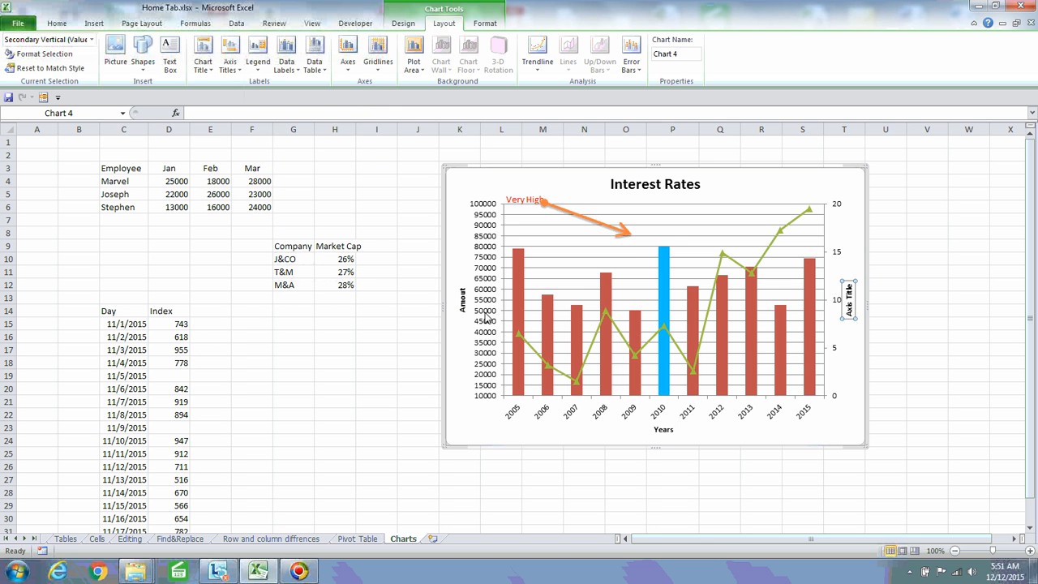
click(259, 71)
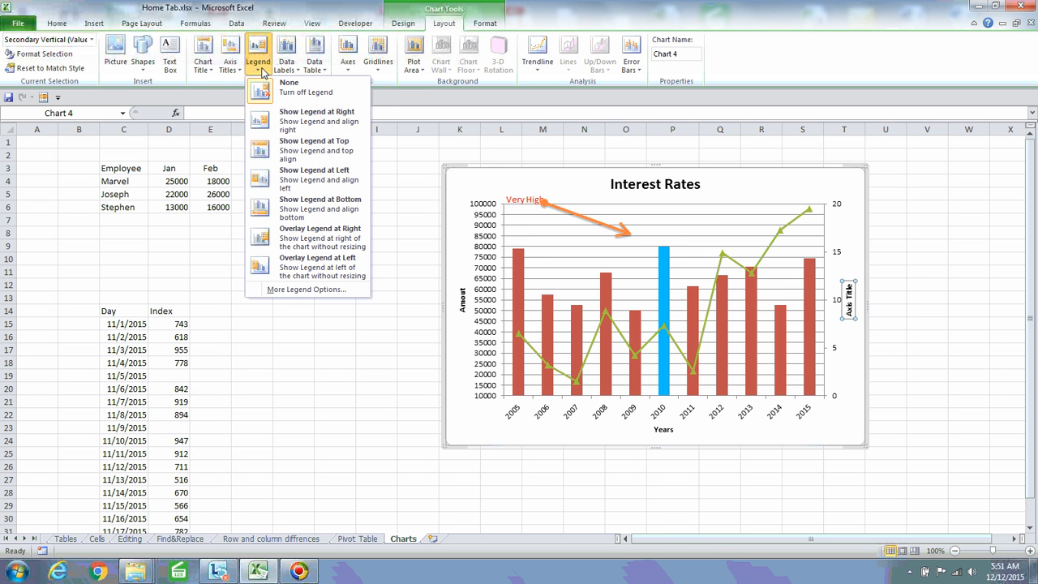
click(330, 122)
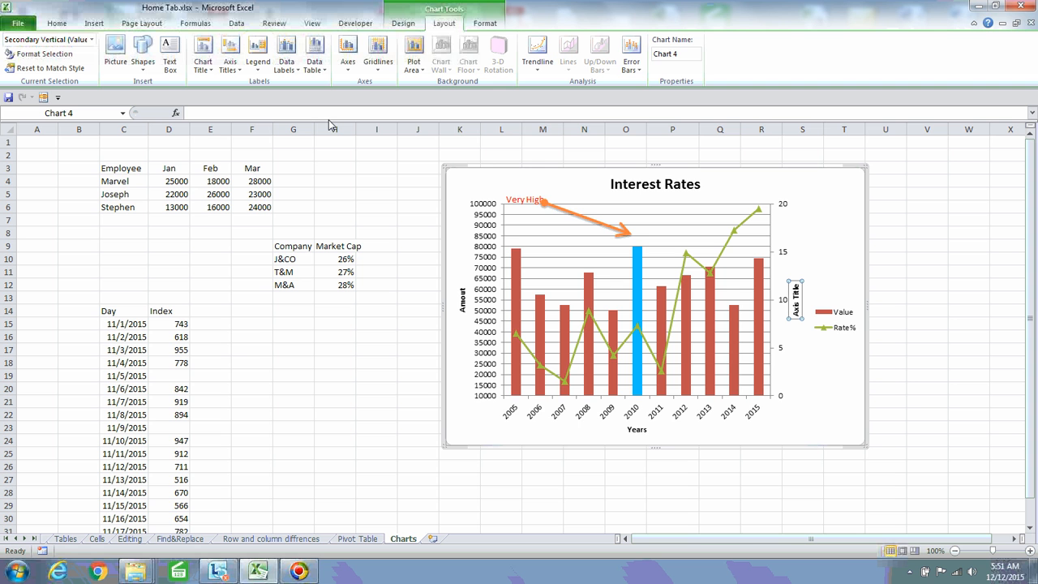
Delete the placeholder title of the secondary vertical axis
click(821, 281)
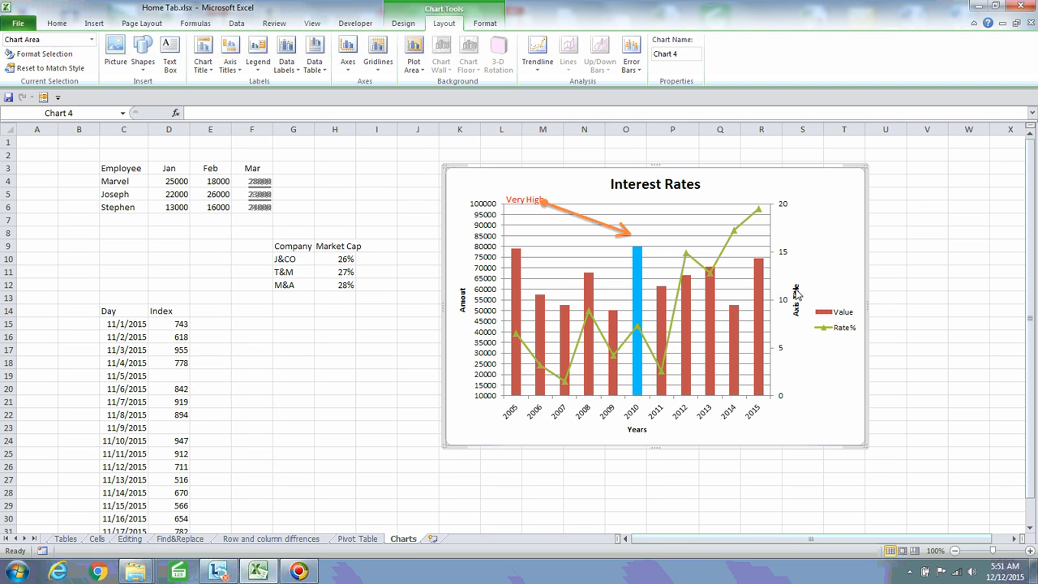
click(797, 293)
key(Delete)
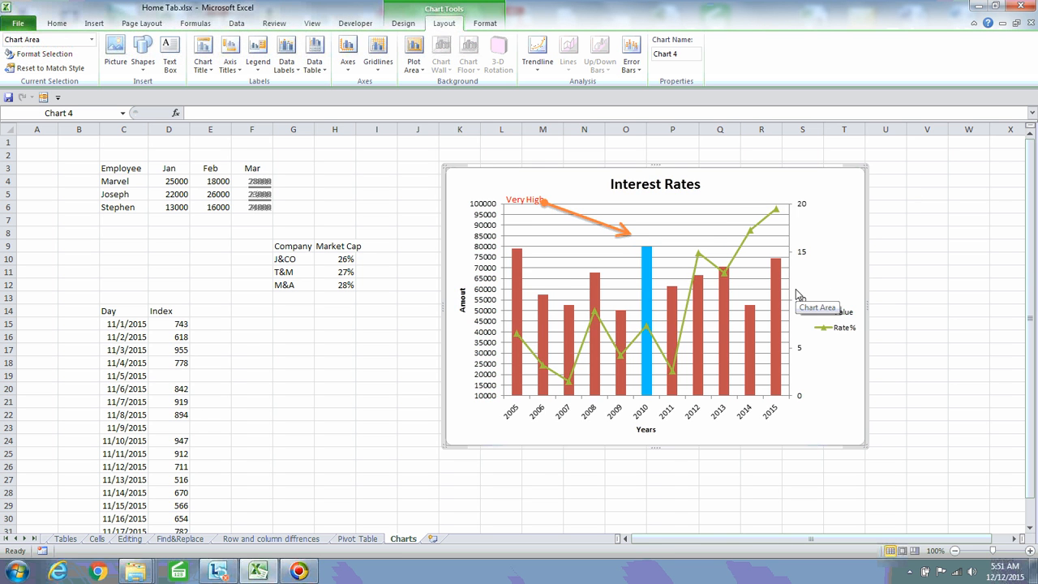
Add data labels in the Center position to both the Value columns and the Rate% line
click(294, 73)
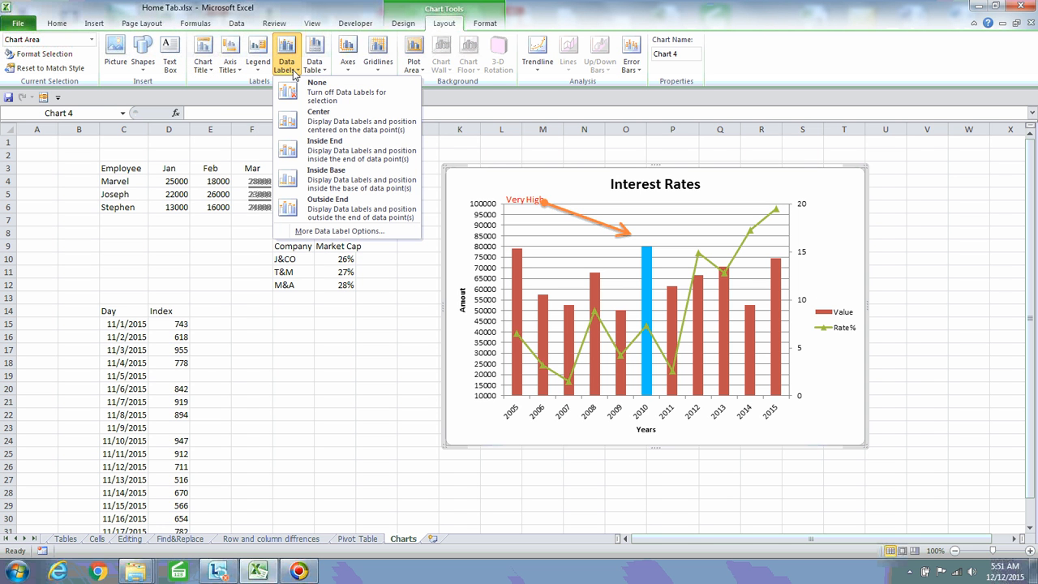
click(829, 234)
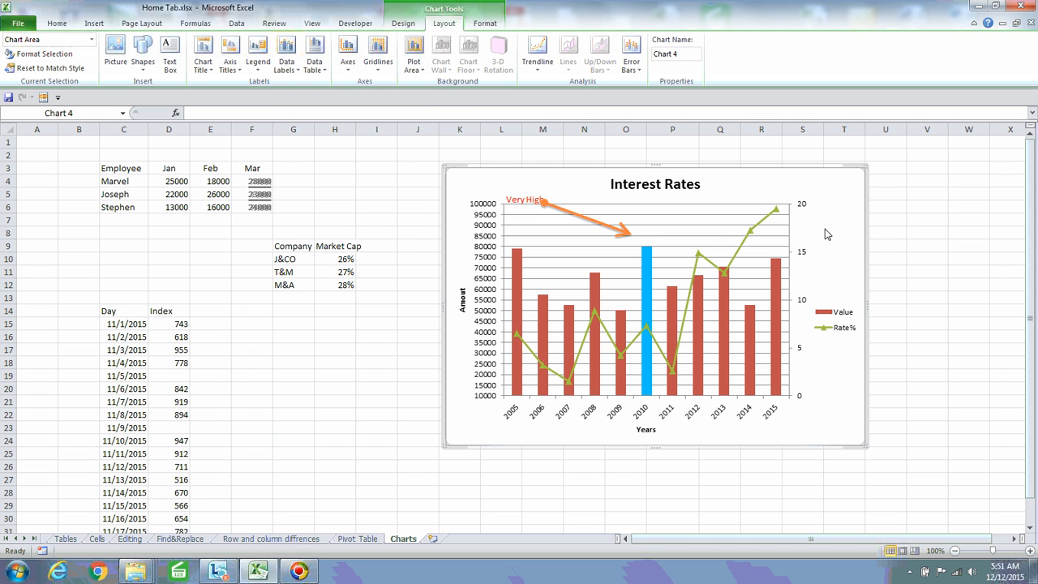
click(514, 272)
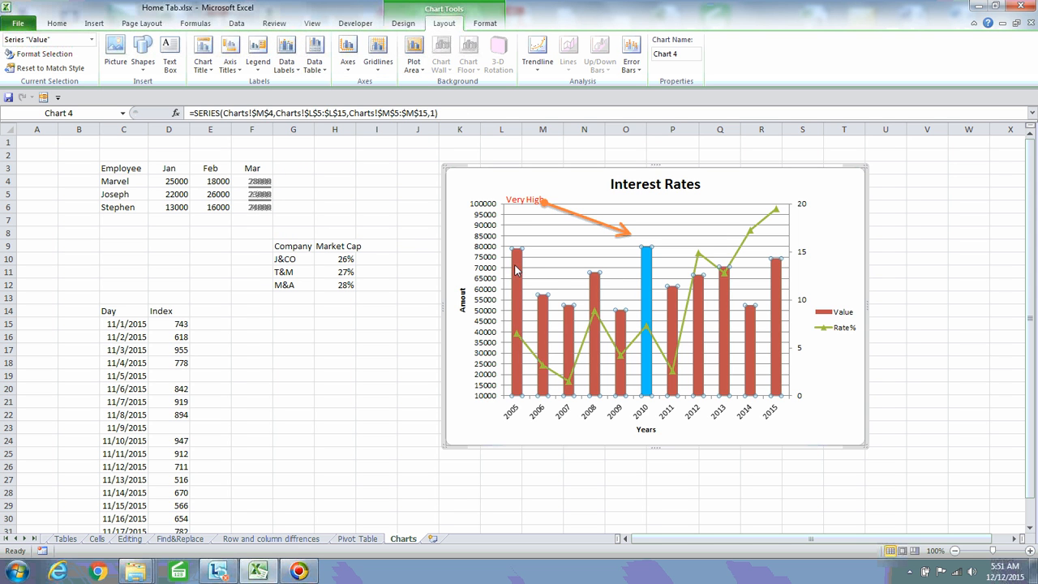
click(819, 279)
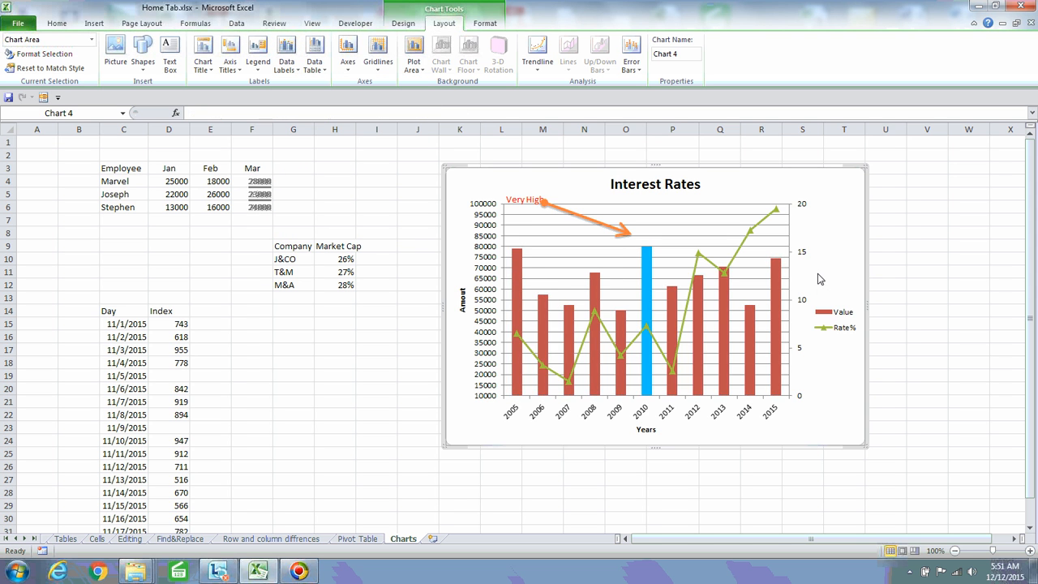
click(517, 263)
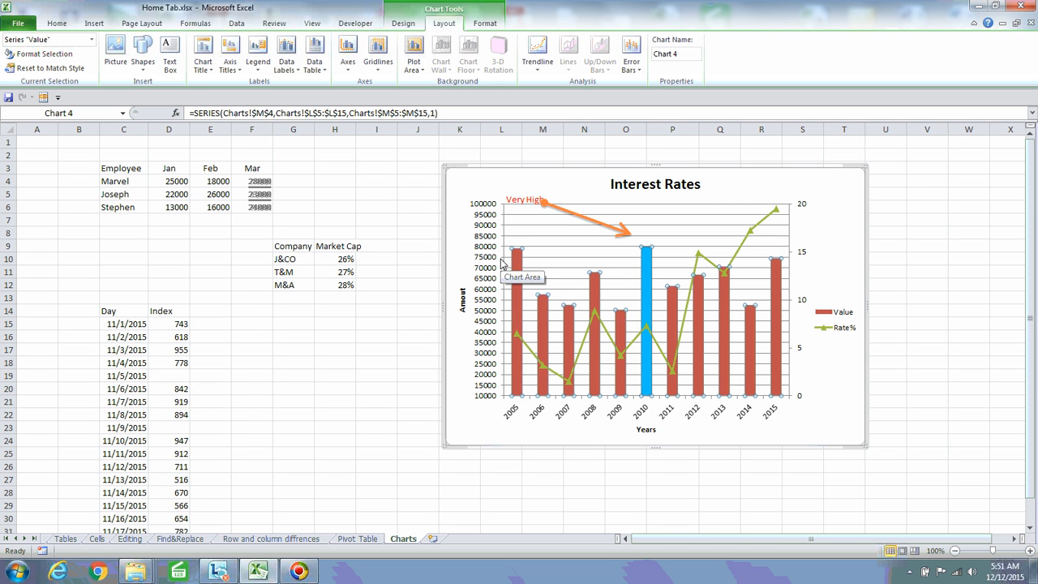
mouse_move(513, 258)
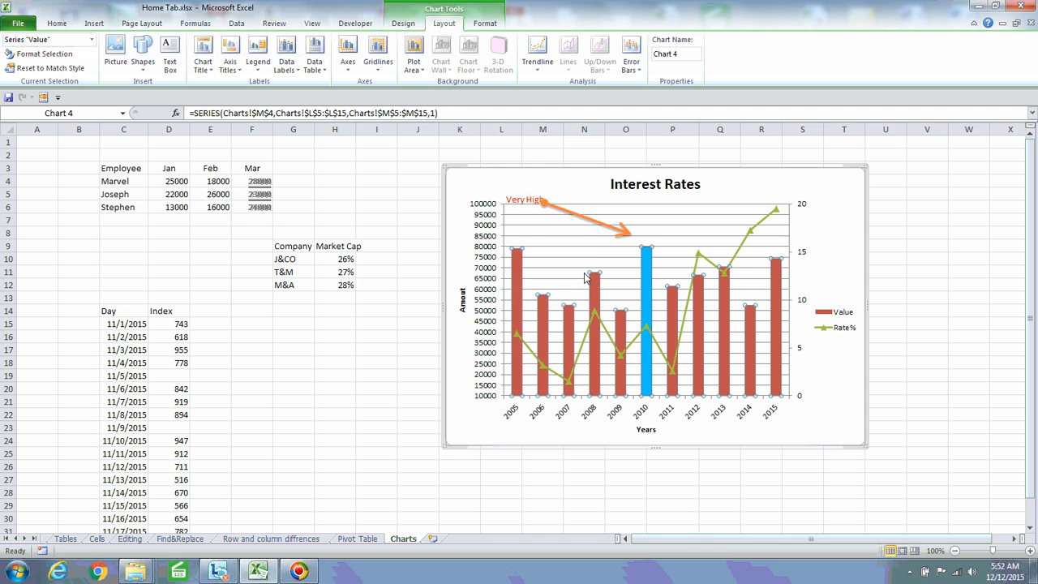
click(555, 244)
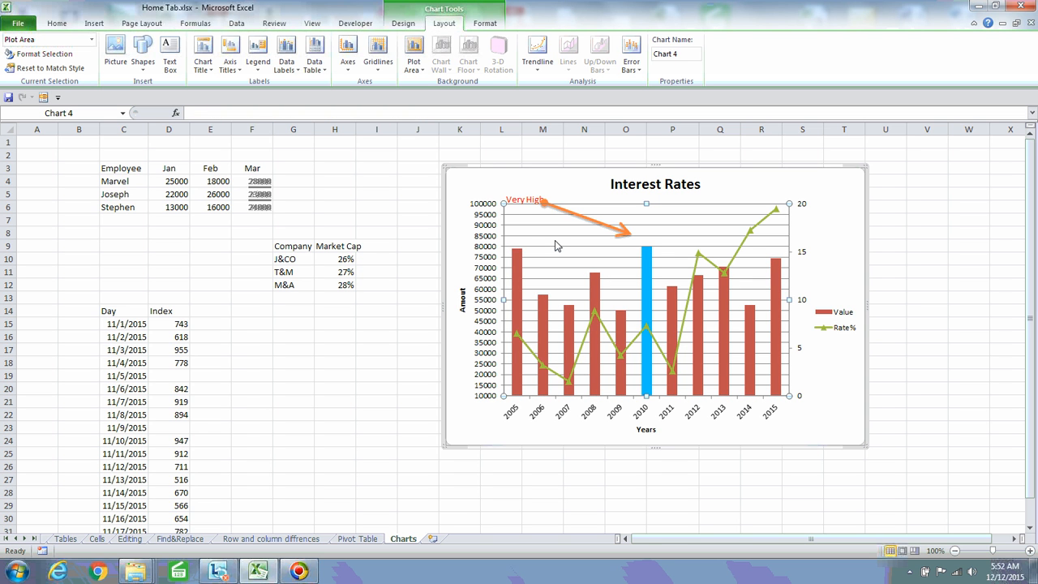
click(289, 71)
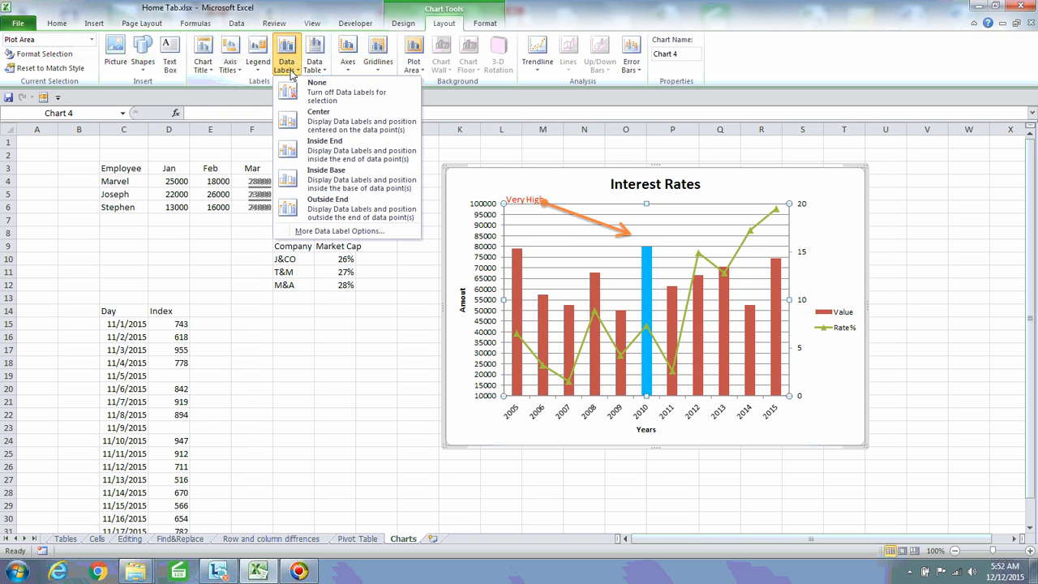
click(332, 123)
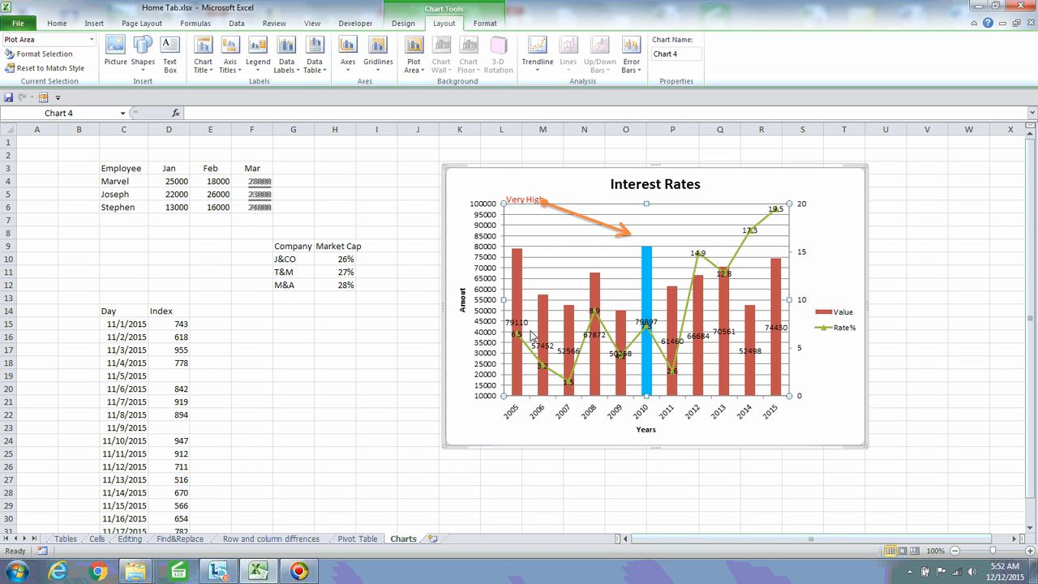
Set the position of the chart's data labels to Outside End
click(320, 68)
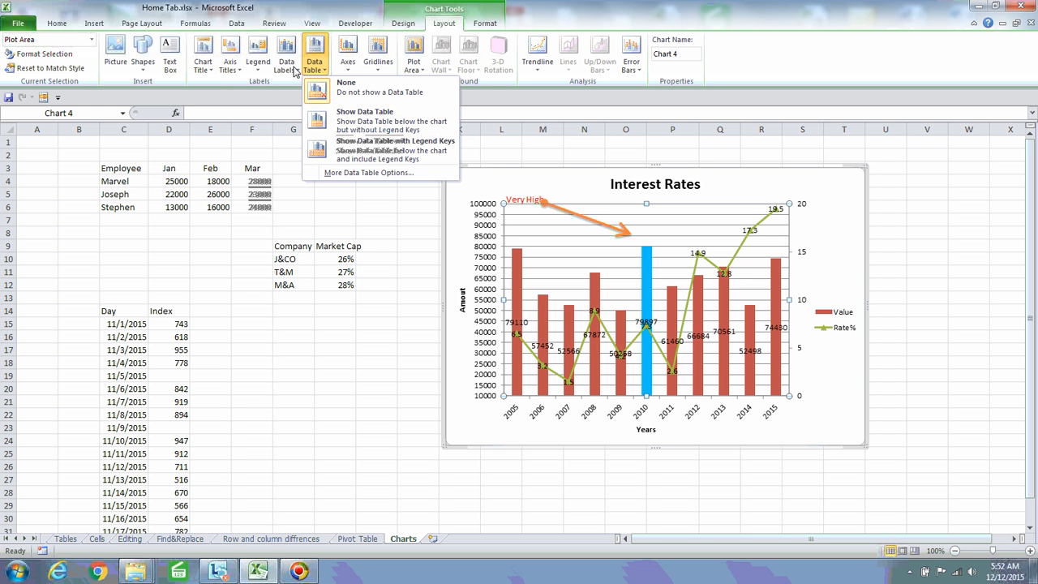
click(292, 70)
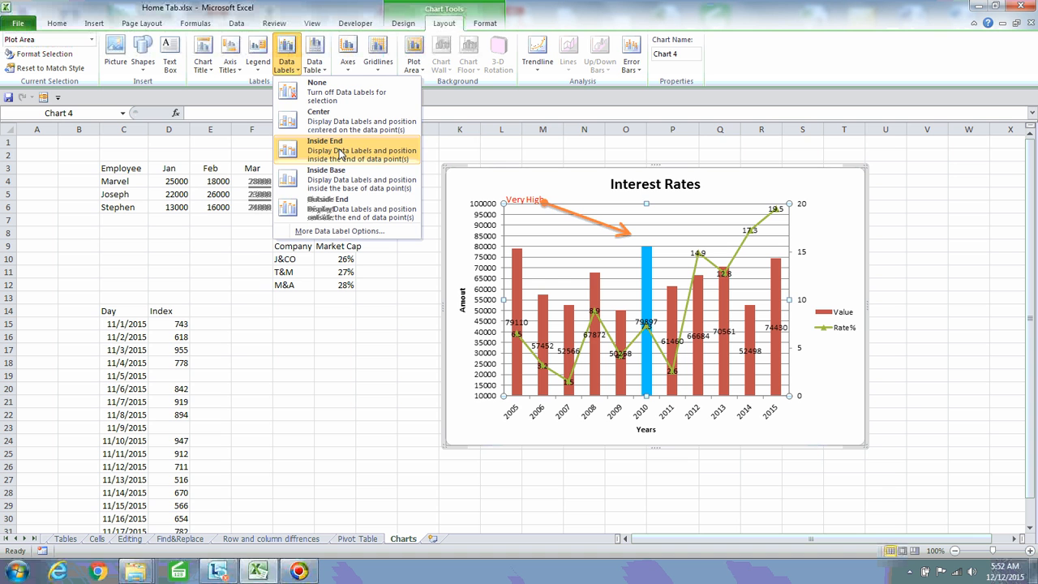
click(337, 215)
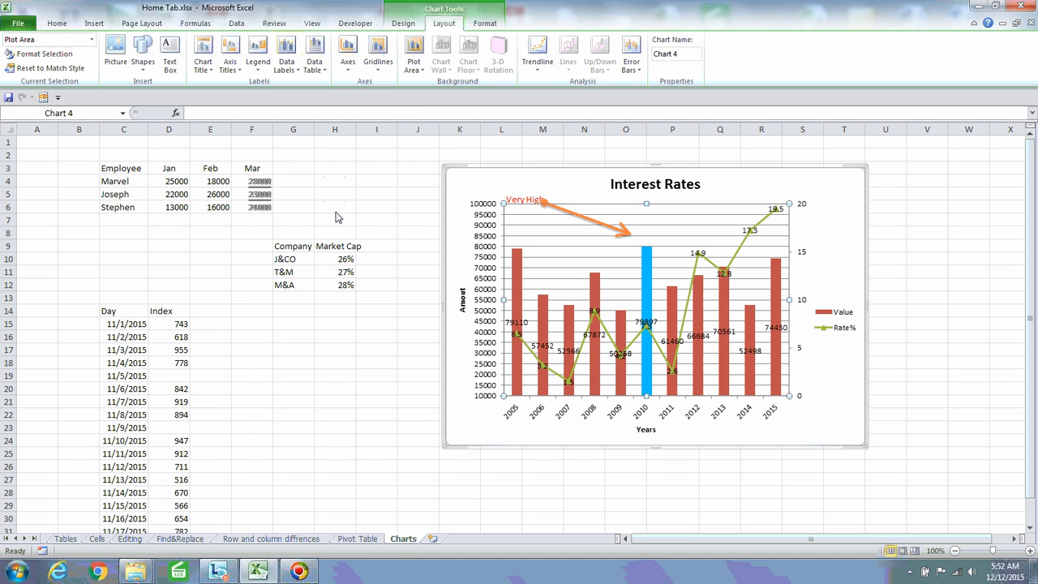
Try the Inside End and Inside Base positions for the data labels of the Value columns
click(517, 305)
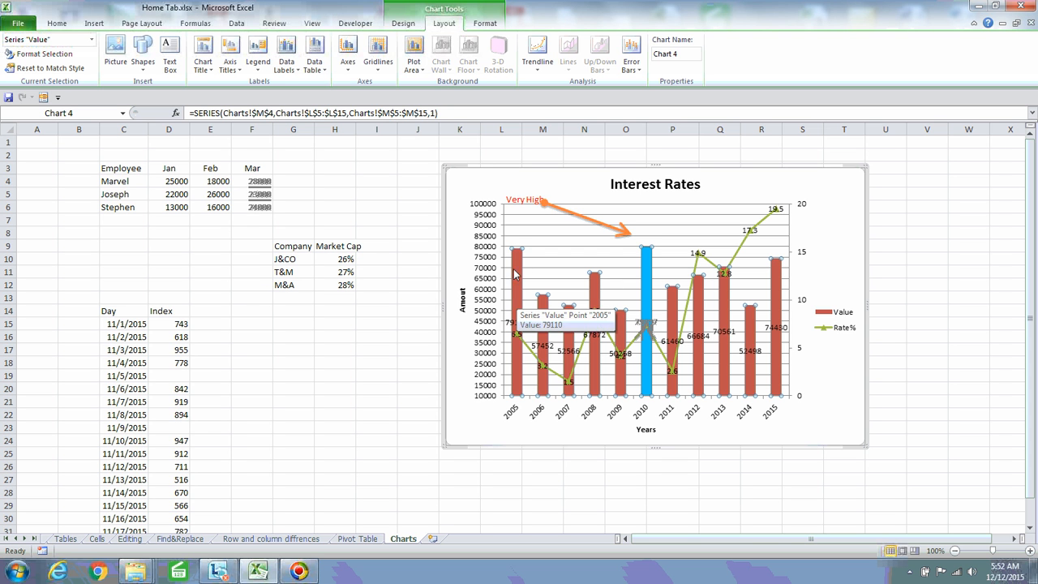
click(291, 72)
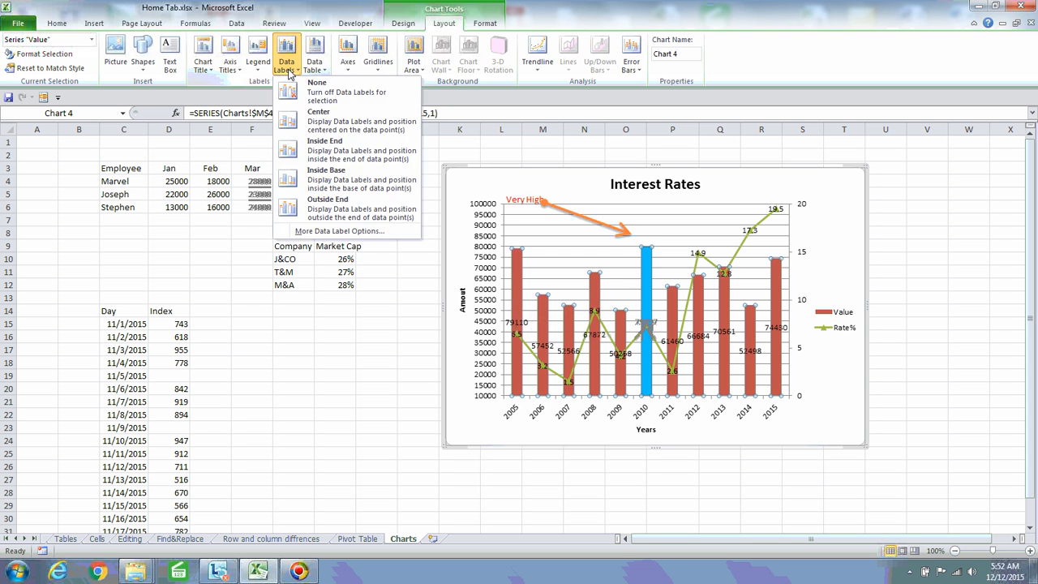
click(333, 161)
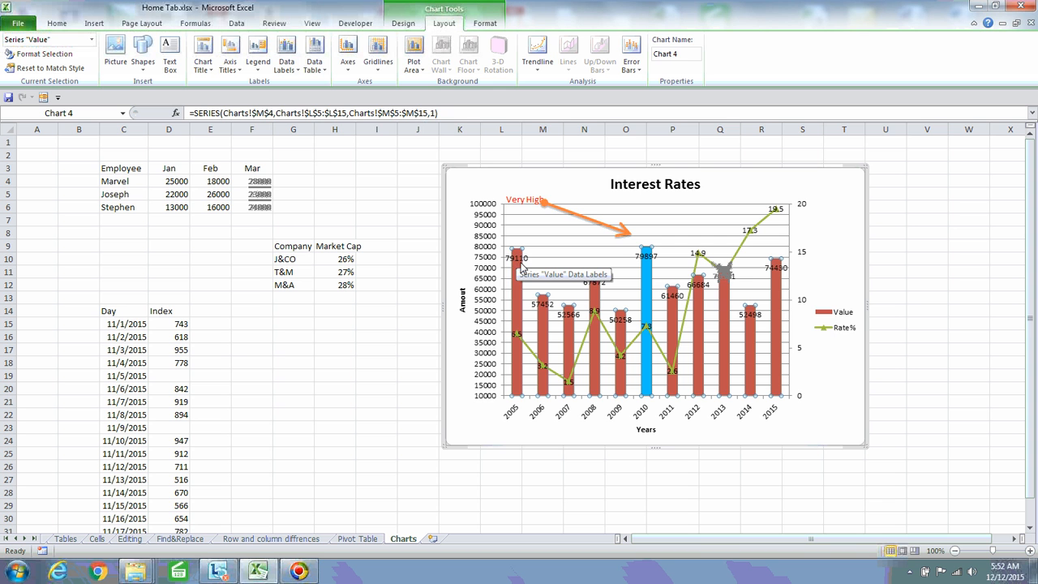
click(286, 61)
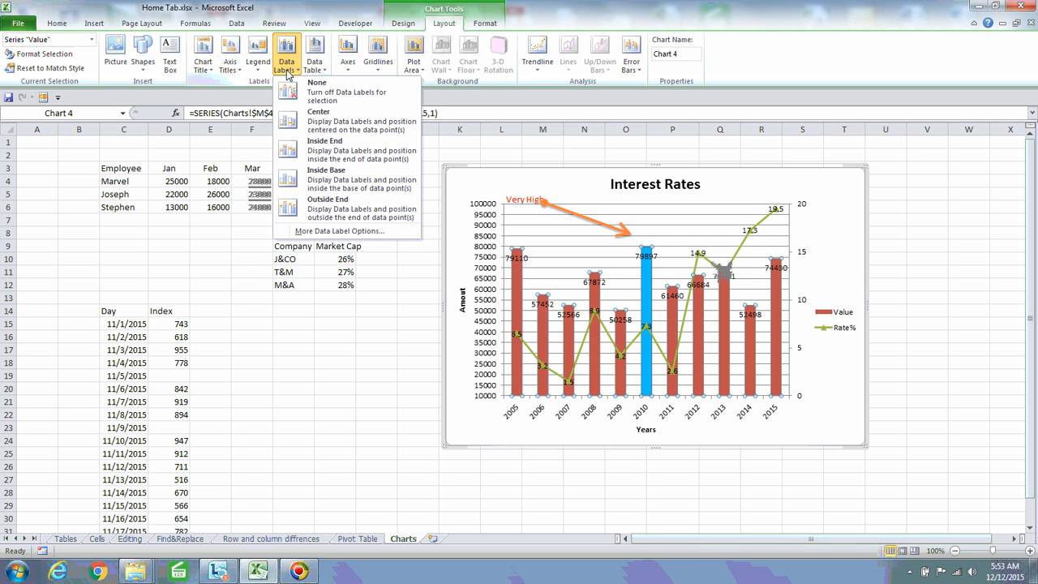
click(337, 182)
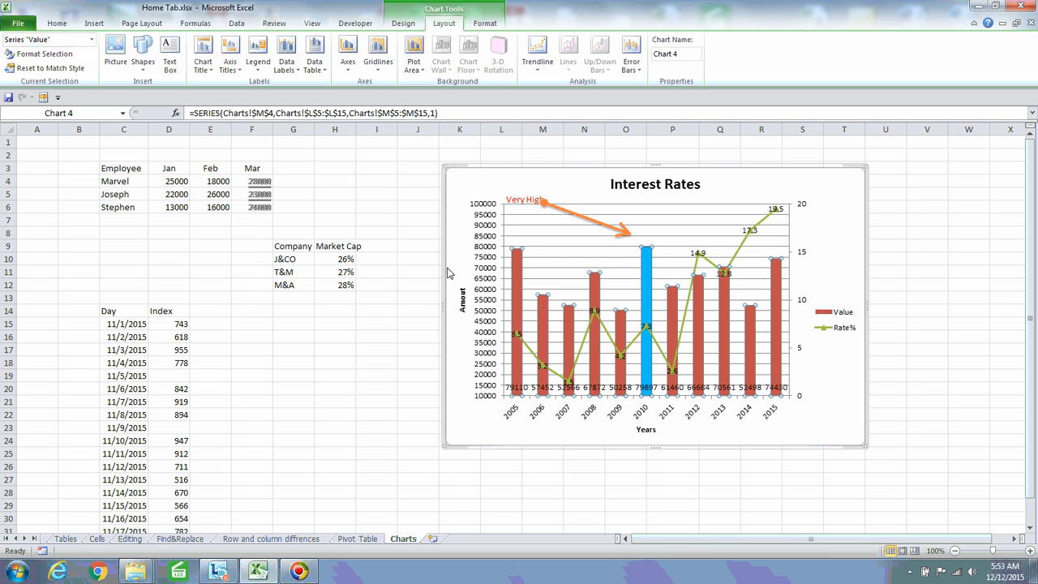
Set the data labels of the Value columns to the Outside End position
click(286, 63)
click(342, 203)
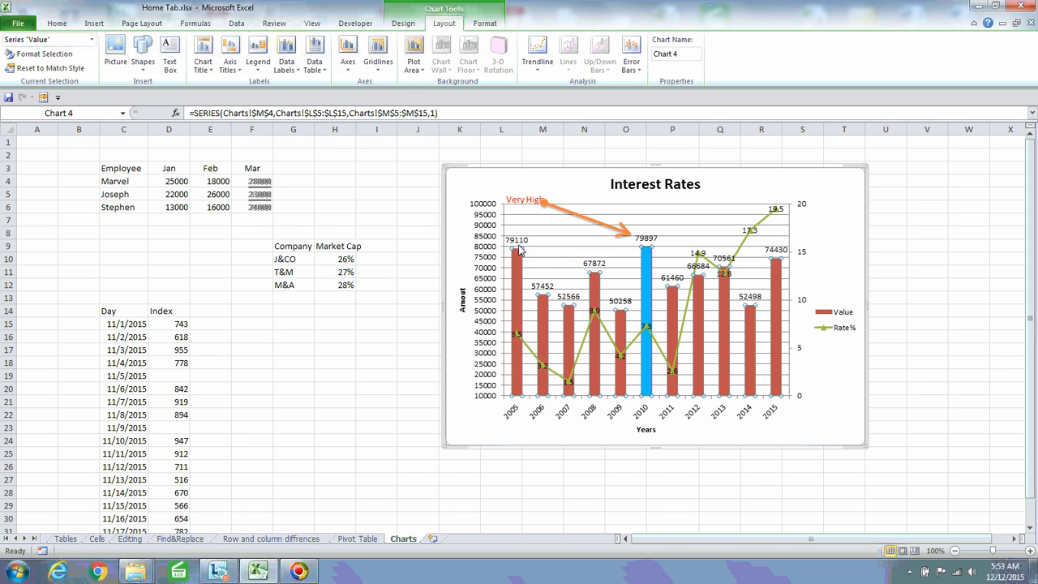
click(541, 256)
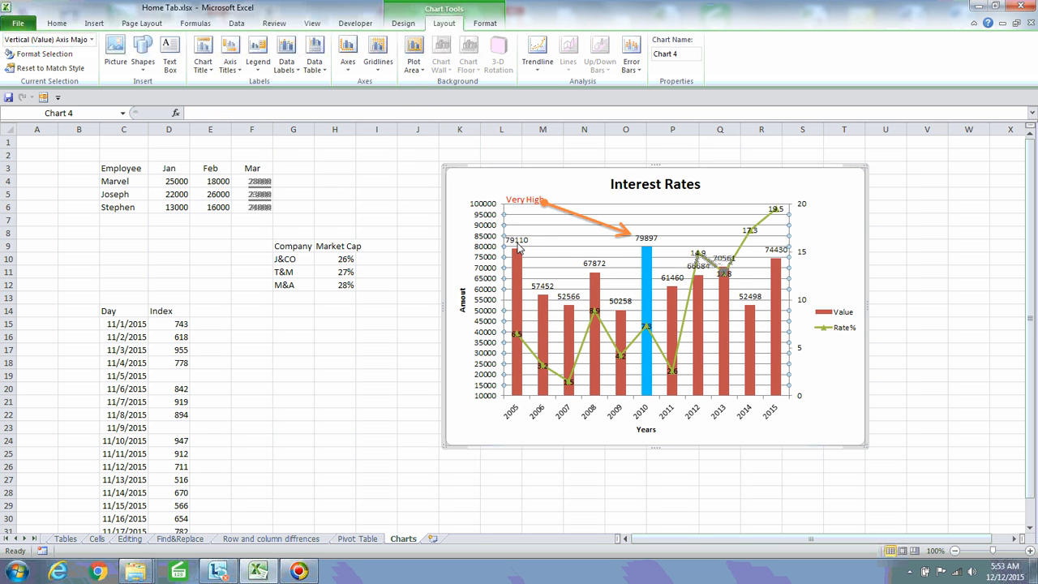
Turn off the data labels for the whole chart
click(847, 294)
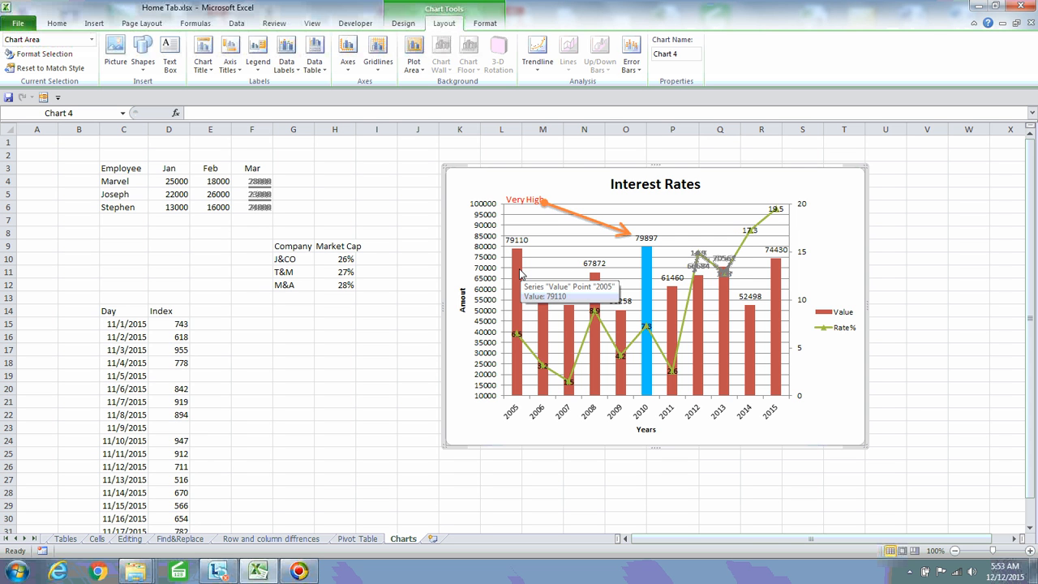
click(291, 70)
click(327, 97)
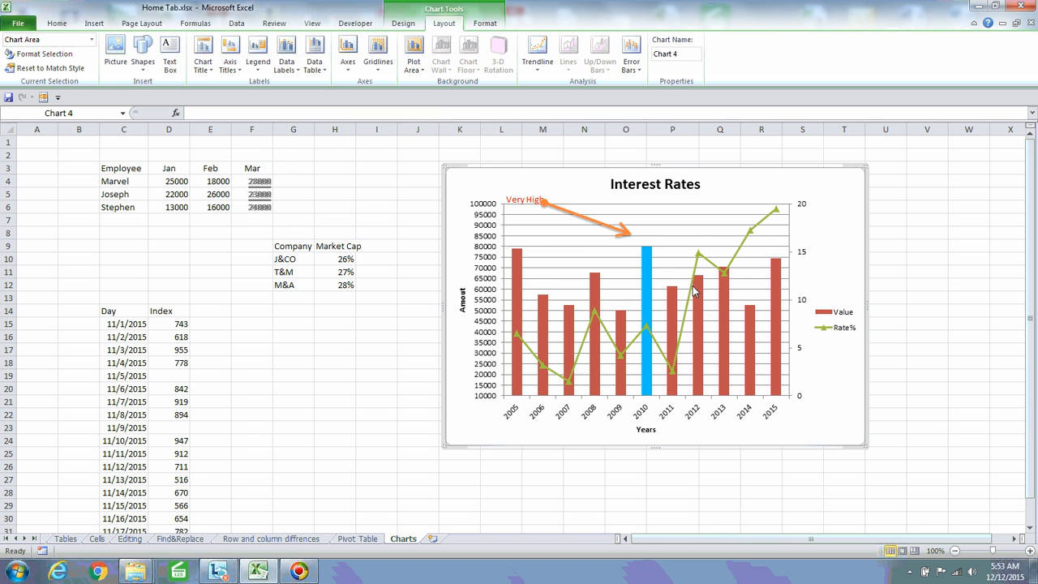
click(648, 278)
double_click(649, 278)
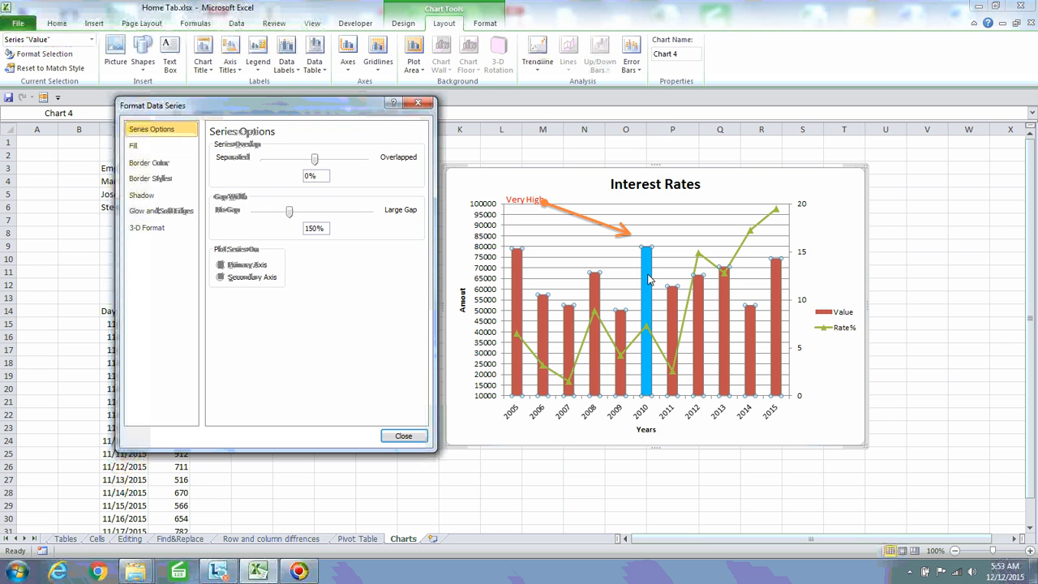
click(418, 103)
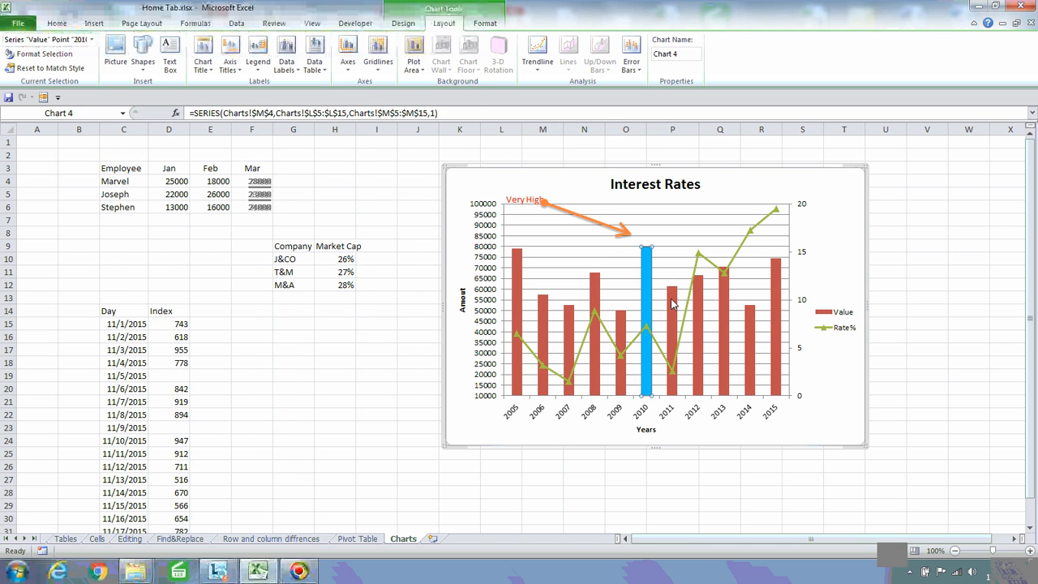
click(673, 304)
click(565, 381)
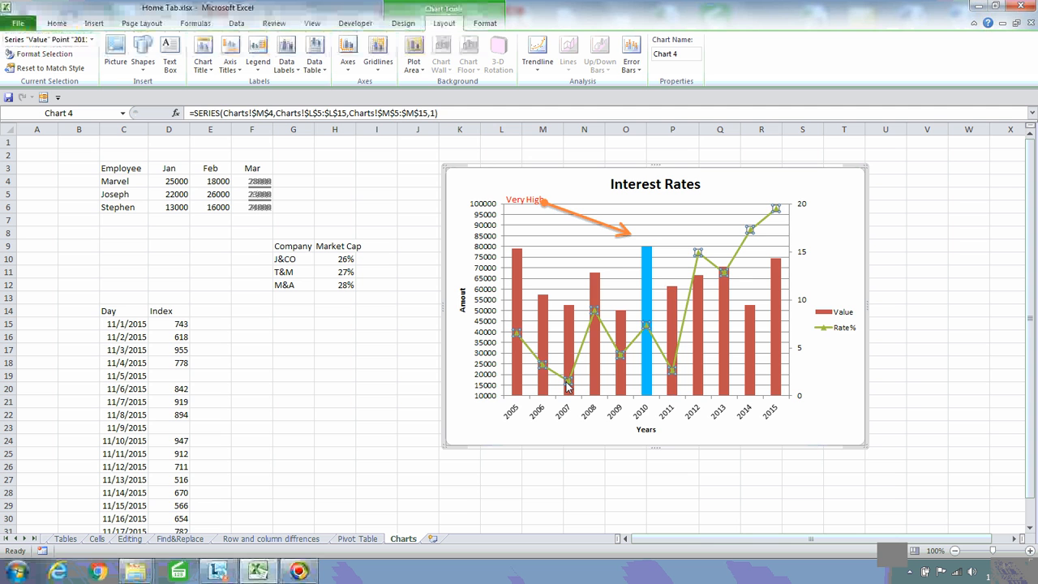
click(661, 372)
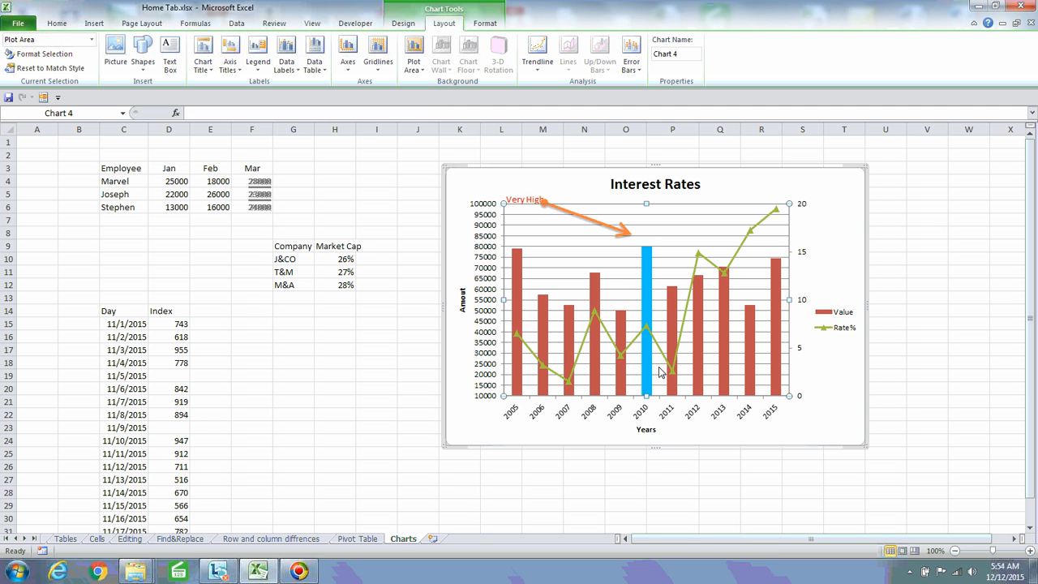
click(821, 300)
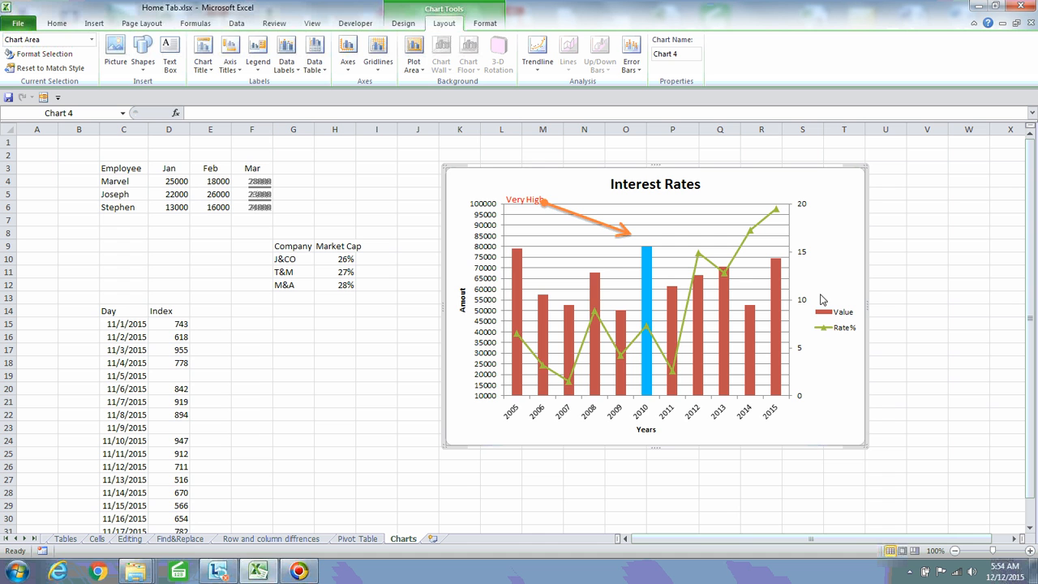
Add a data label in the Outside End position to only the 2005 column of the Value series
mouse_move(518, 288)
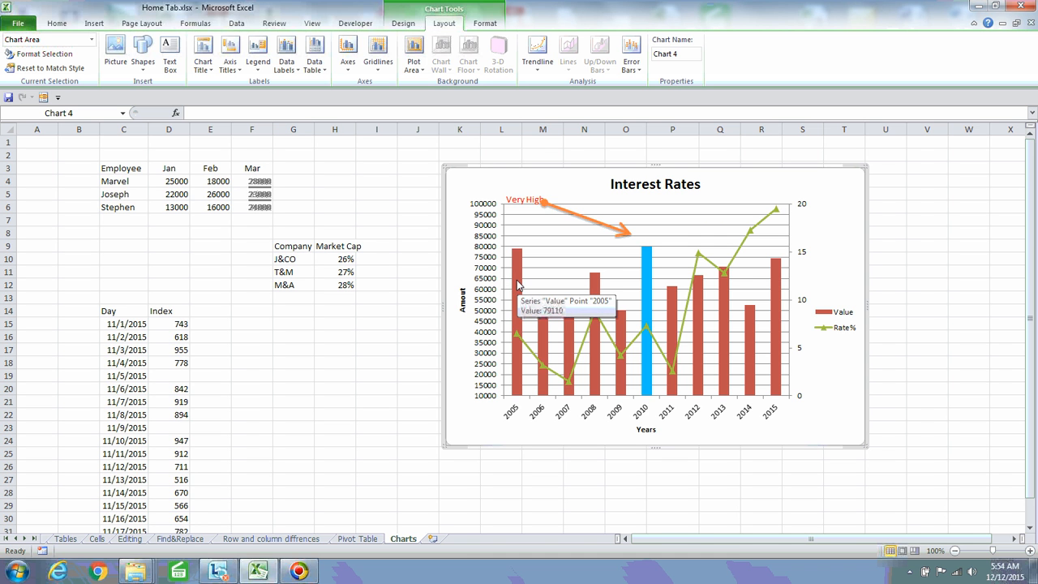
click(517, 283)
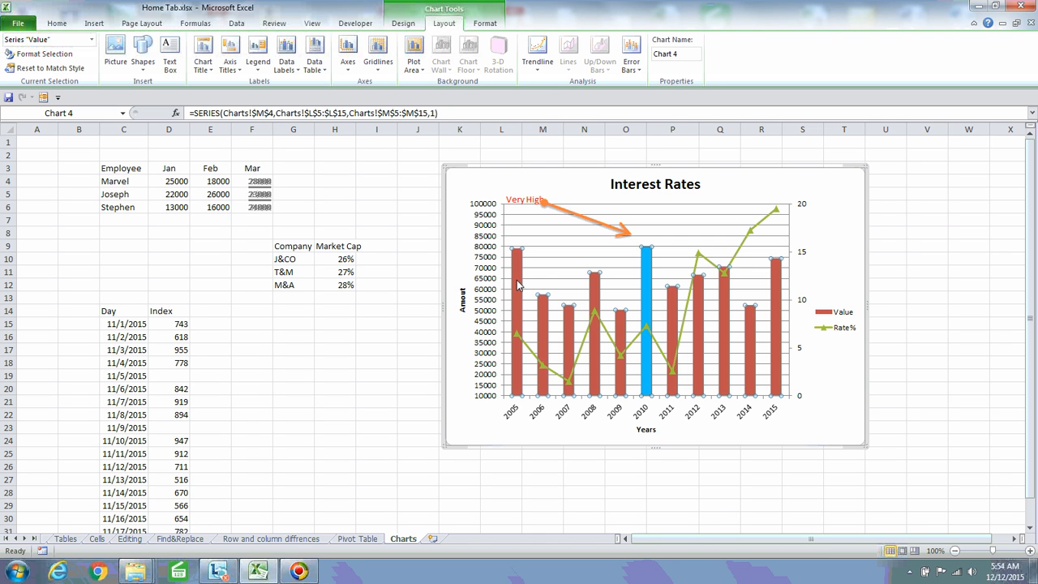
mouse_move(783, 294)
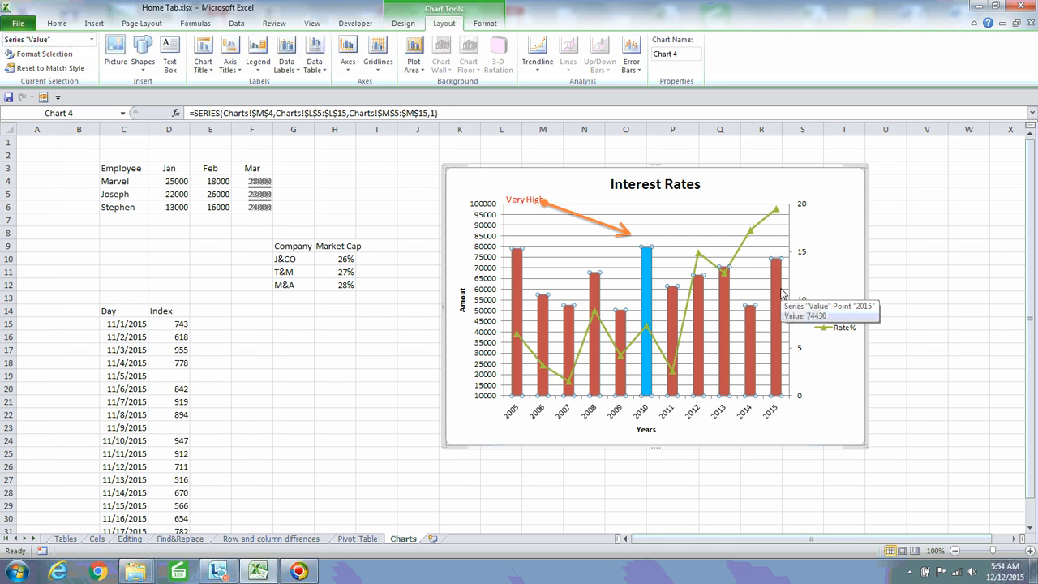
click(519, 288)
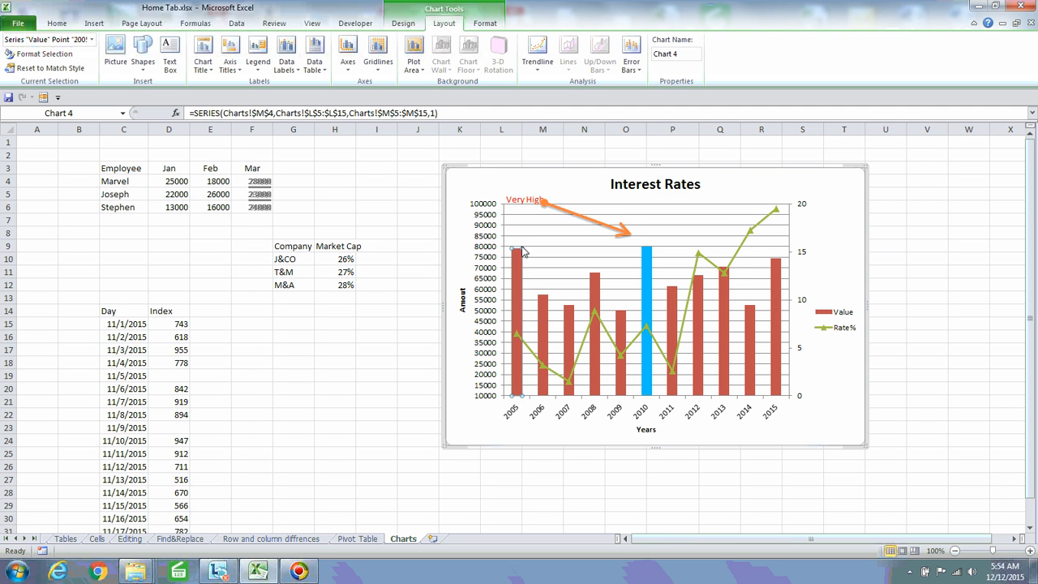
mouse_move(521, 278)
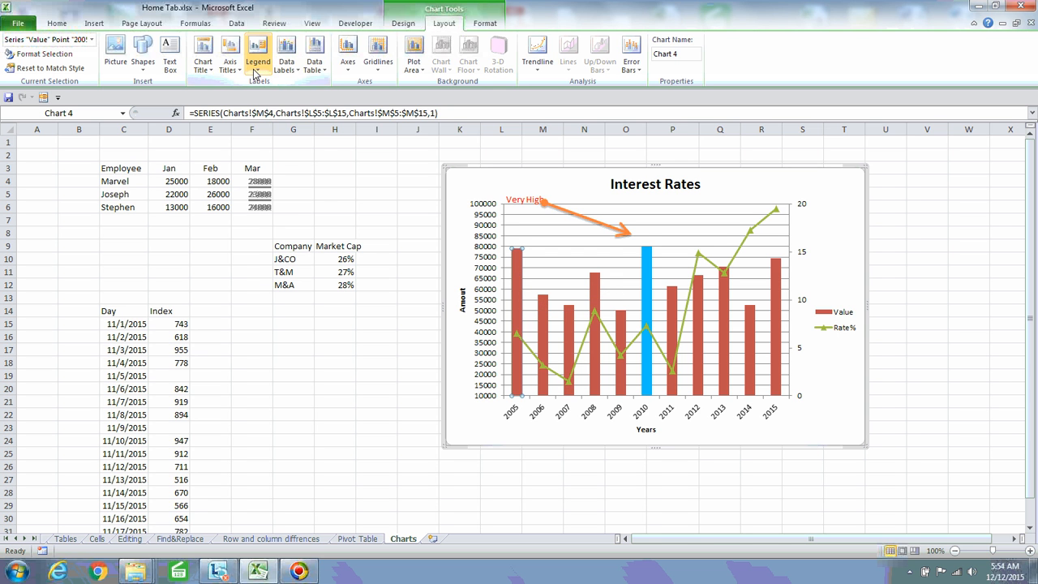
click(286, 53)
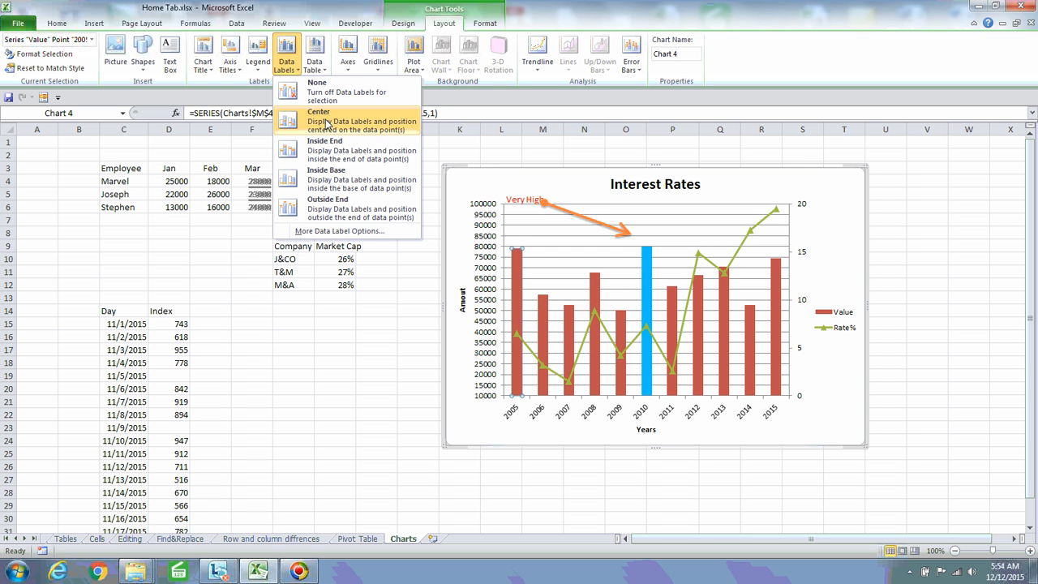
click(334, 203)
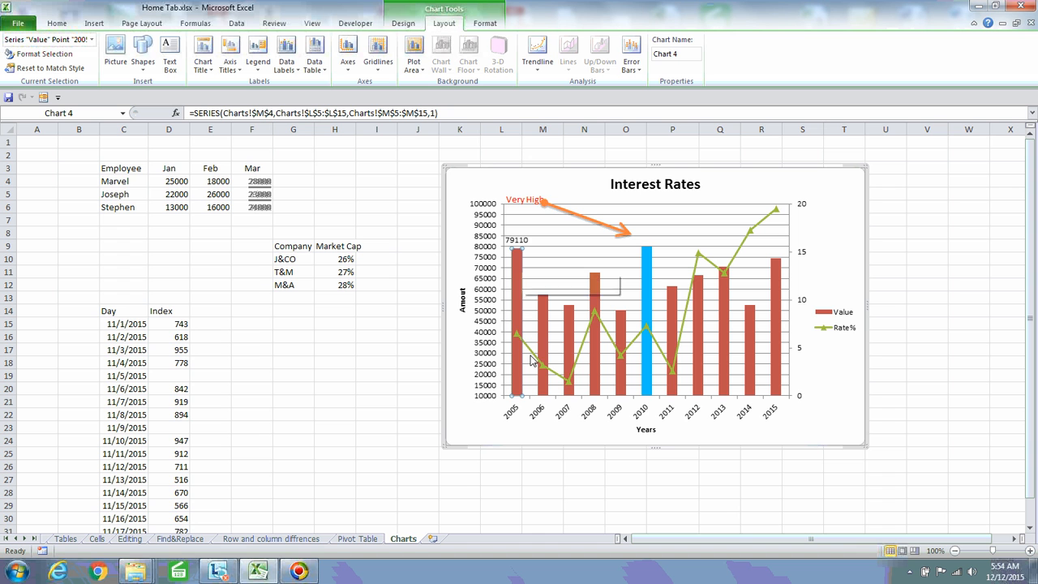
Add a data label in the Above position to only the 2015 point of the Rate% line
click(776, 210)
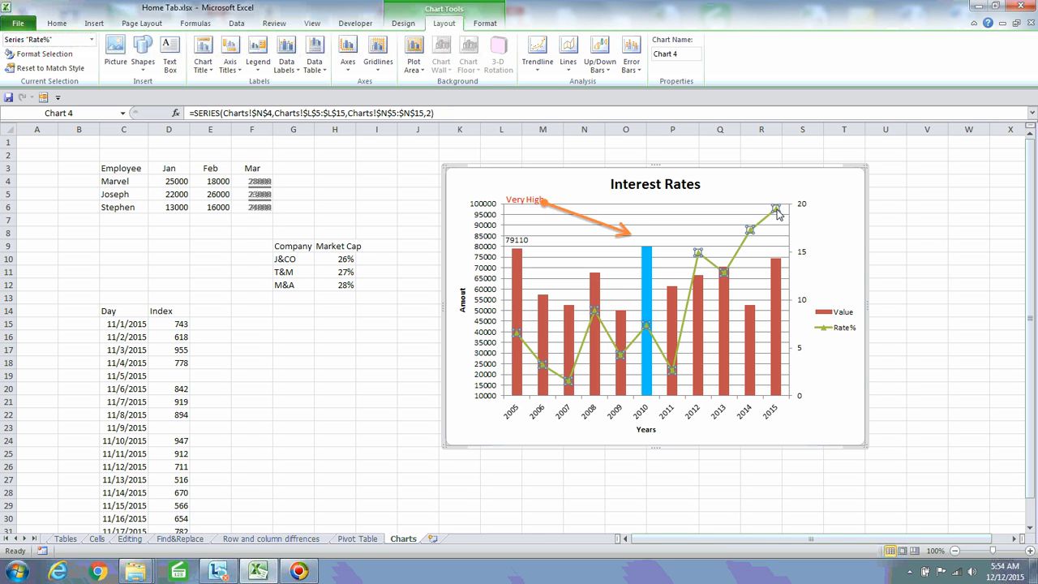
click(776, 210)
click(286, 56)
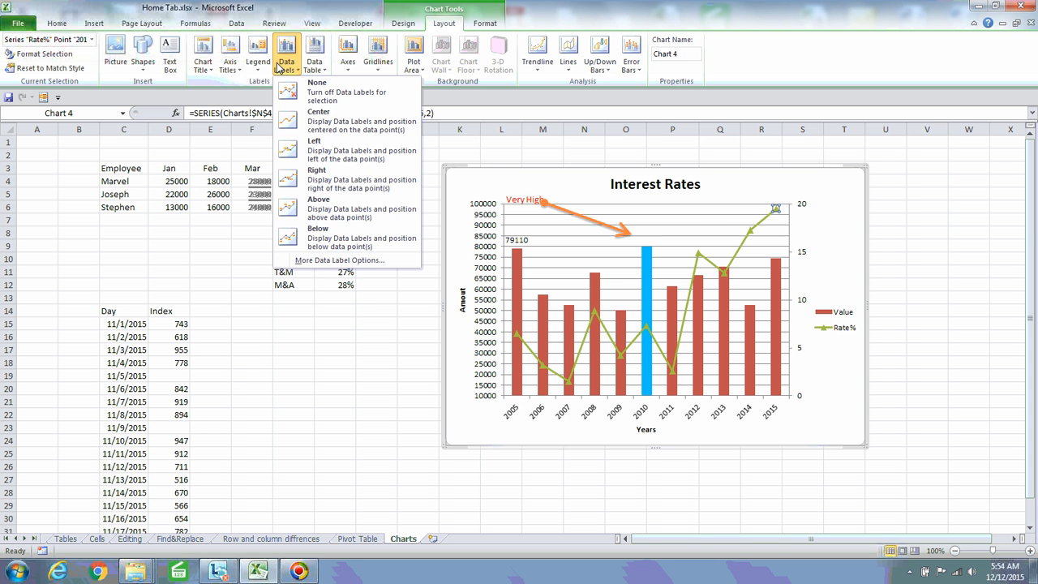
click(327, 209)
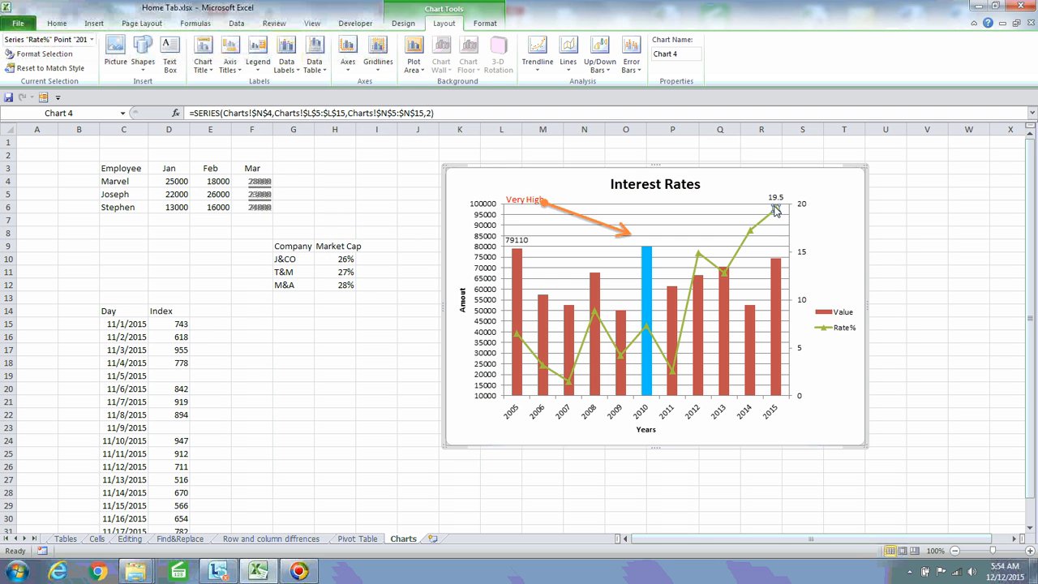
click(733, 216)
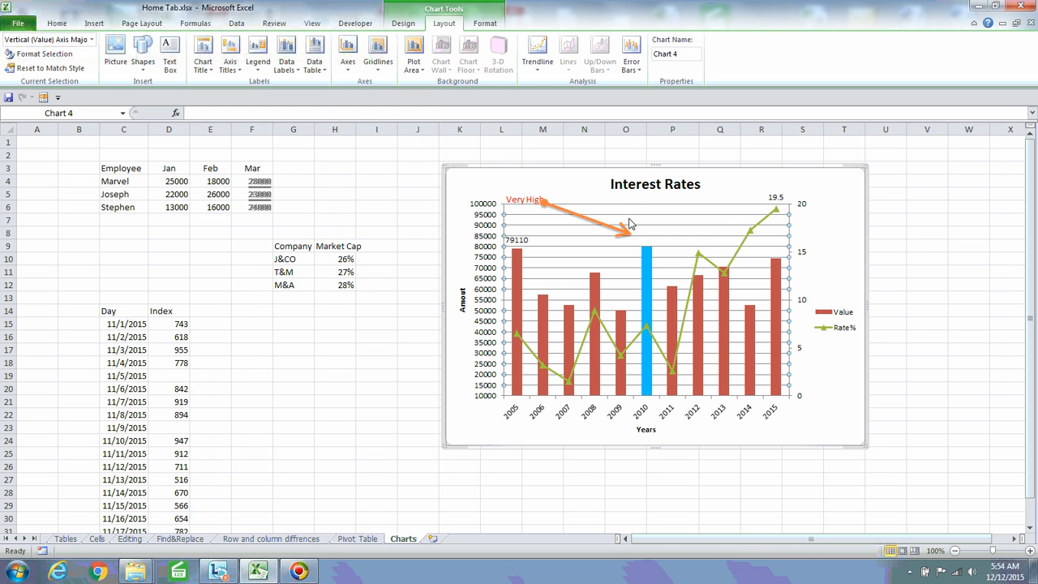
click(859, 214)
mouse_move(777, 208)
click(582, 250)
click(833, 221)
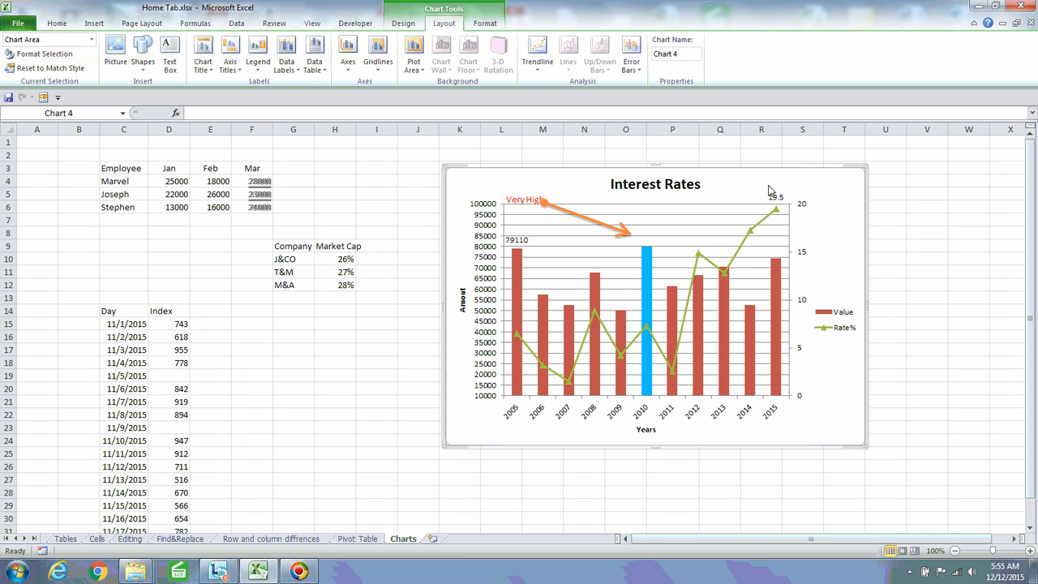
Try Outside End data labels on the whole chart and remove the individual labels from the 2005 column and the 2015 point
click(282, 70)
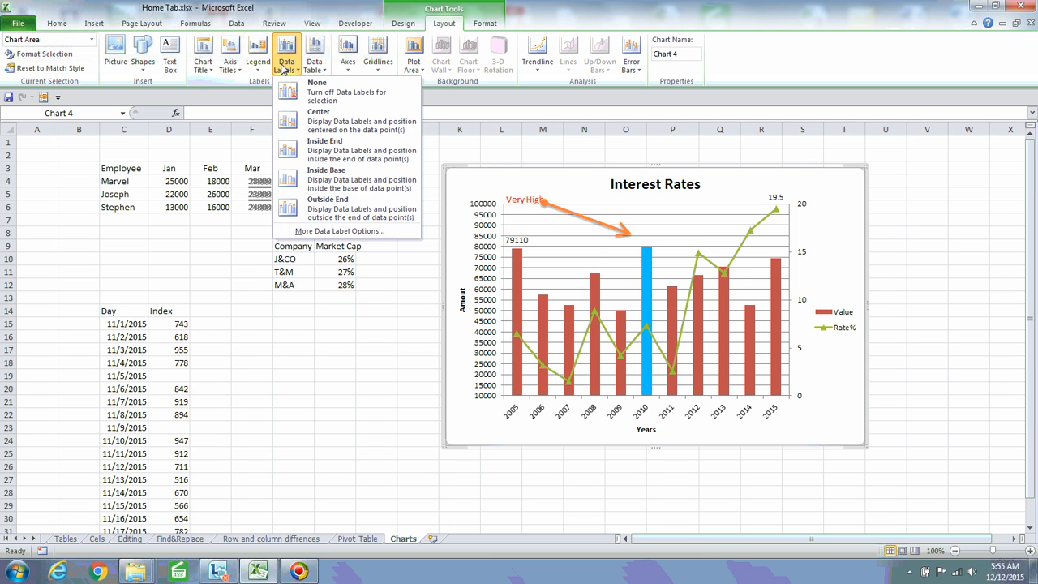
click(337, 213)
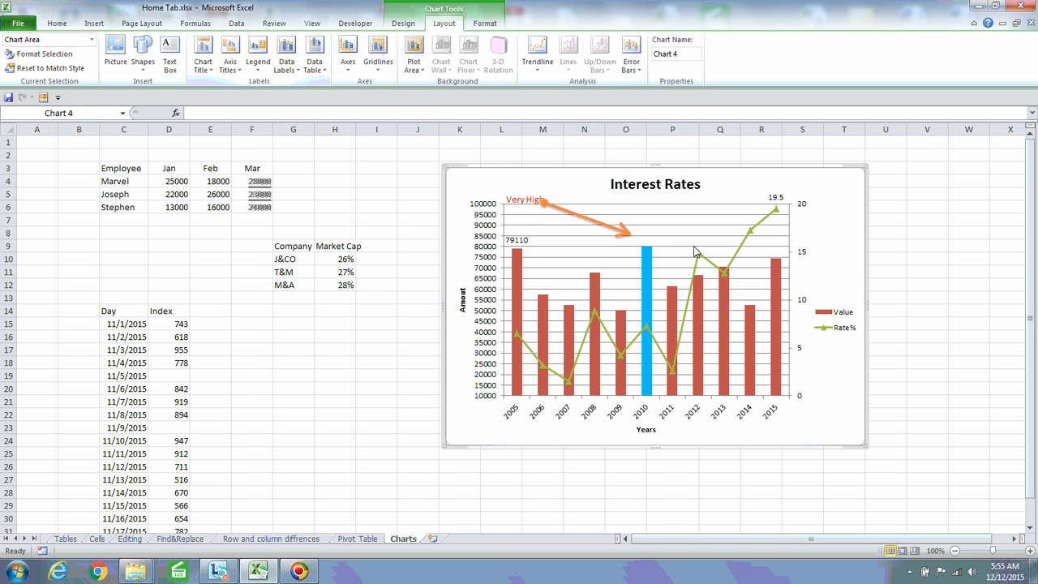
click(288, 75)
click(335, 89)
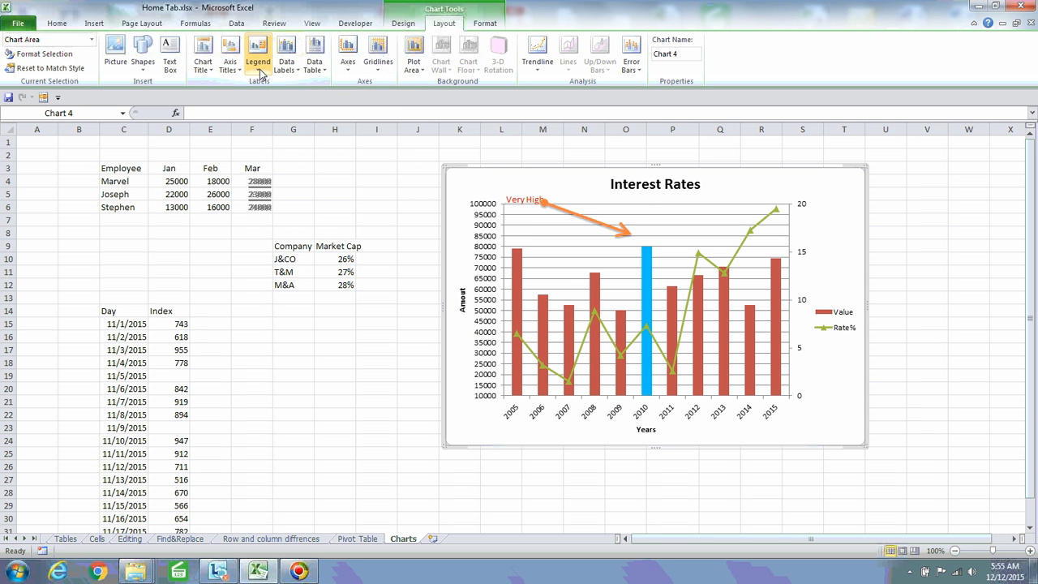
Try to add Outside End data labels with the plot area selected
click(539, 230)
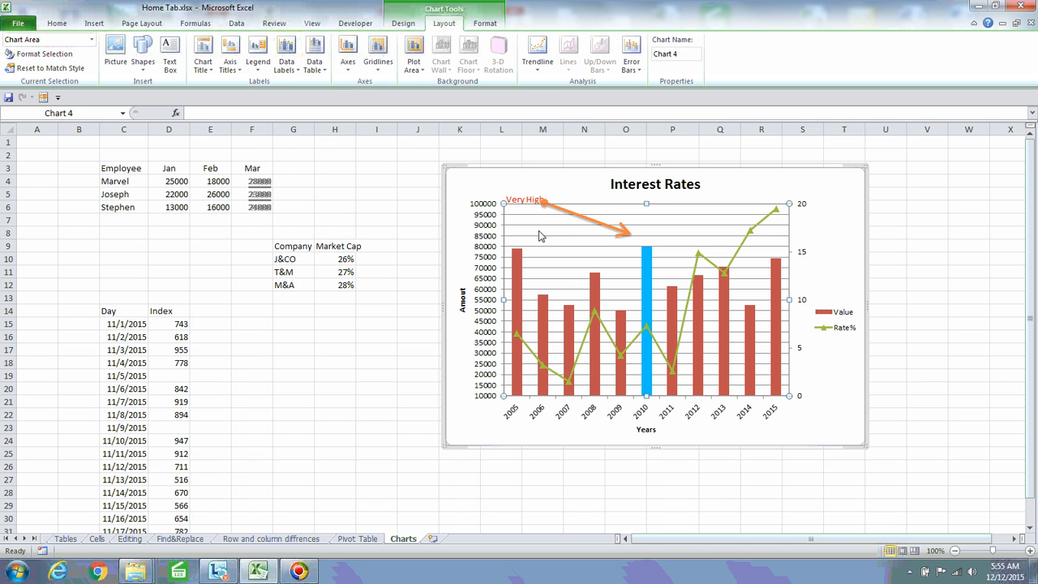
click(286, 67)
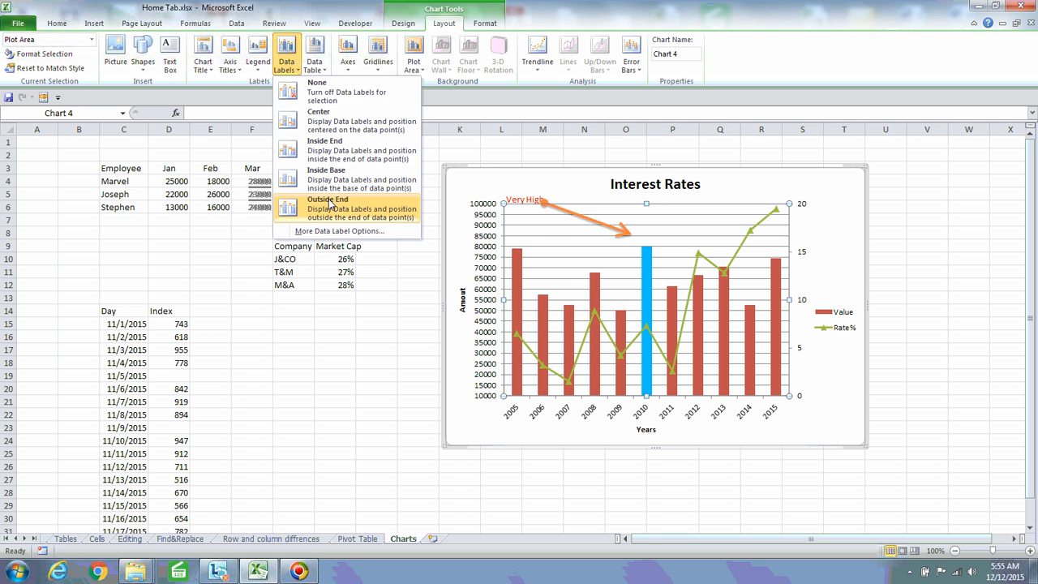
click(329, 206)
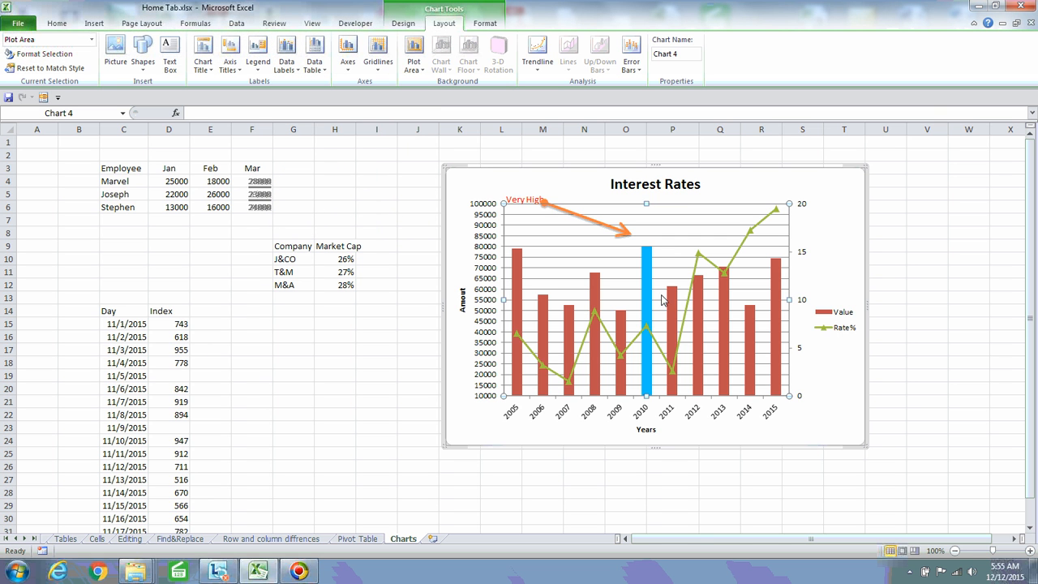
click(592, 304)
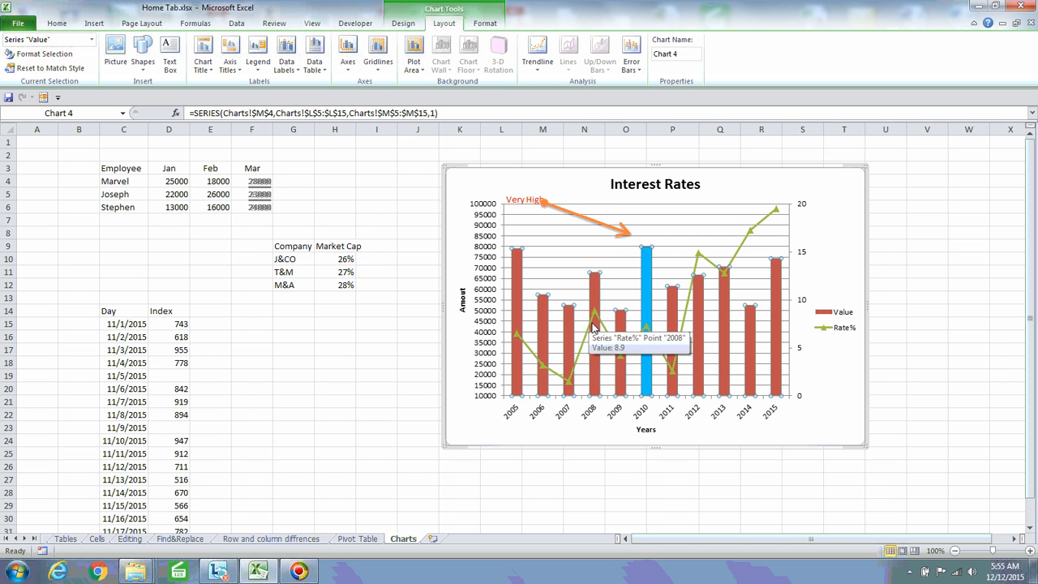
key(Escape)
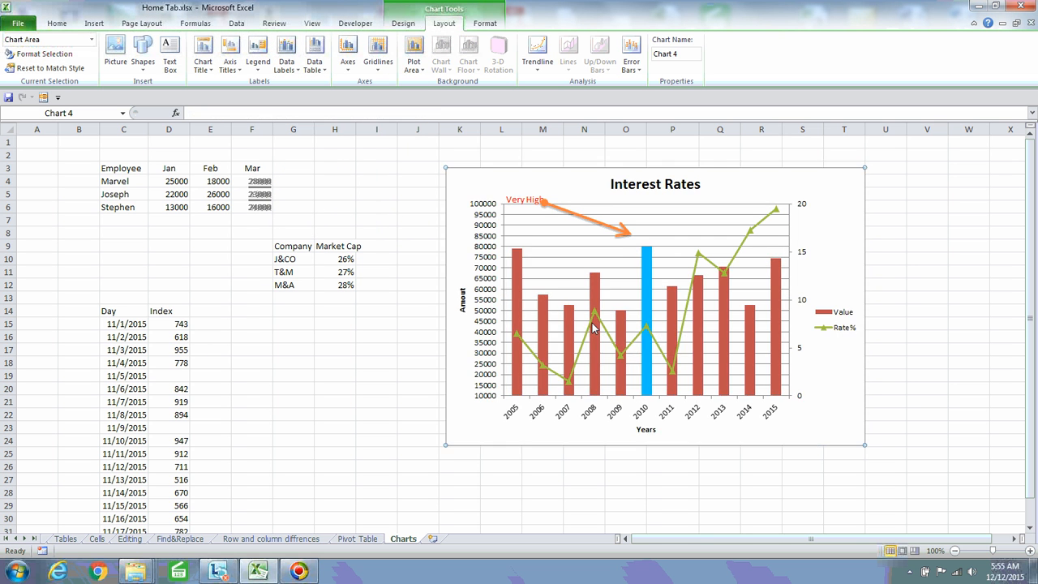
click(697, 263)
mouse_move(651, 272)
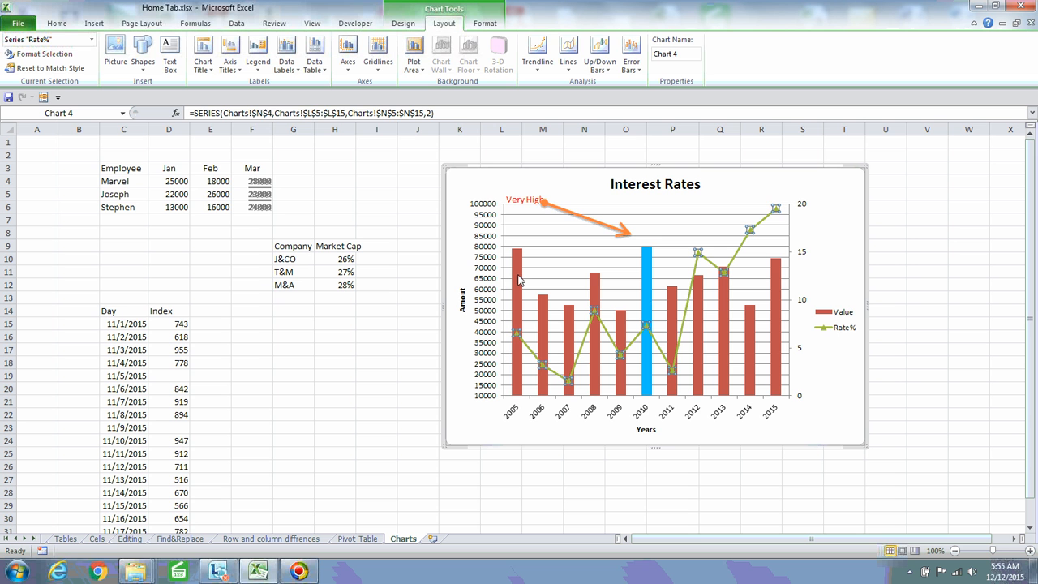
Add data labels in the Outside End position to all columns of the Value series
click(519, 280)
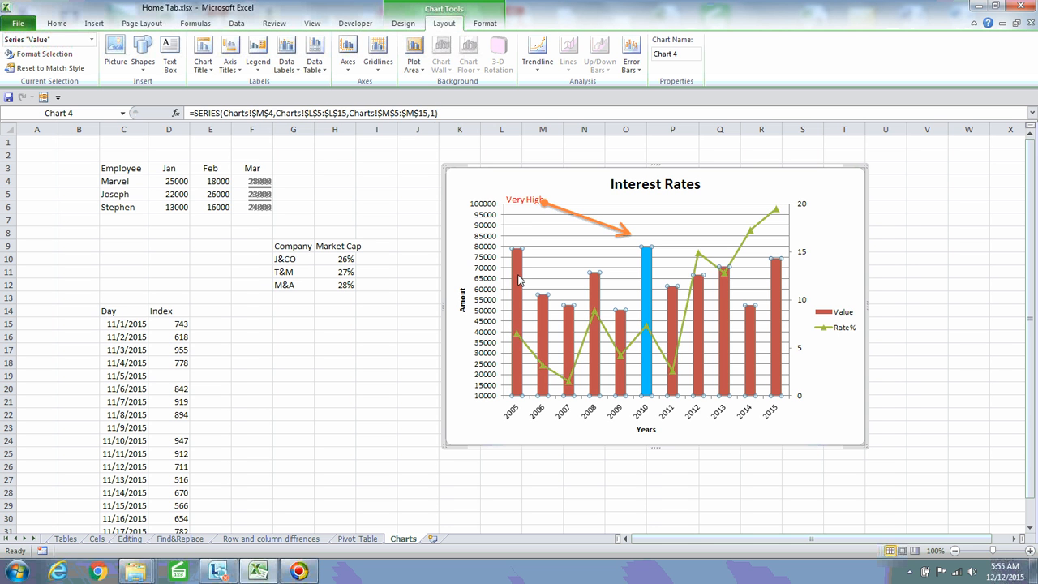
click(316, 65)
click(294, 71)
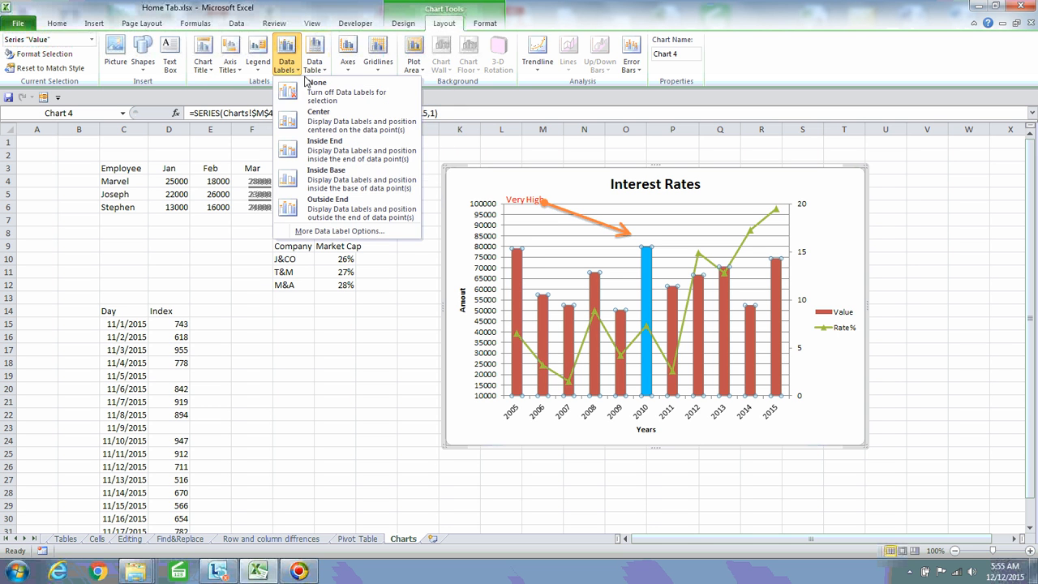
click(344, 209)
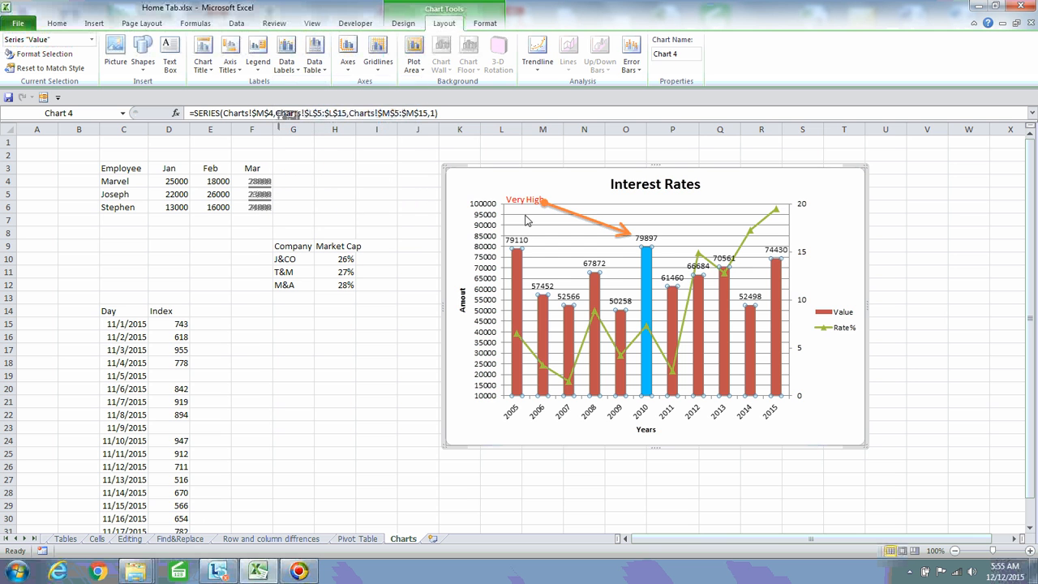
Add data labels in the Above position to every point of the Rate% line
click(625, 357)
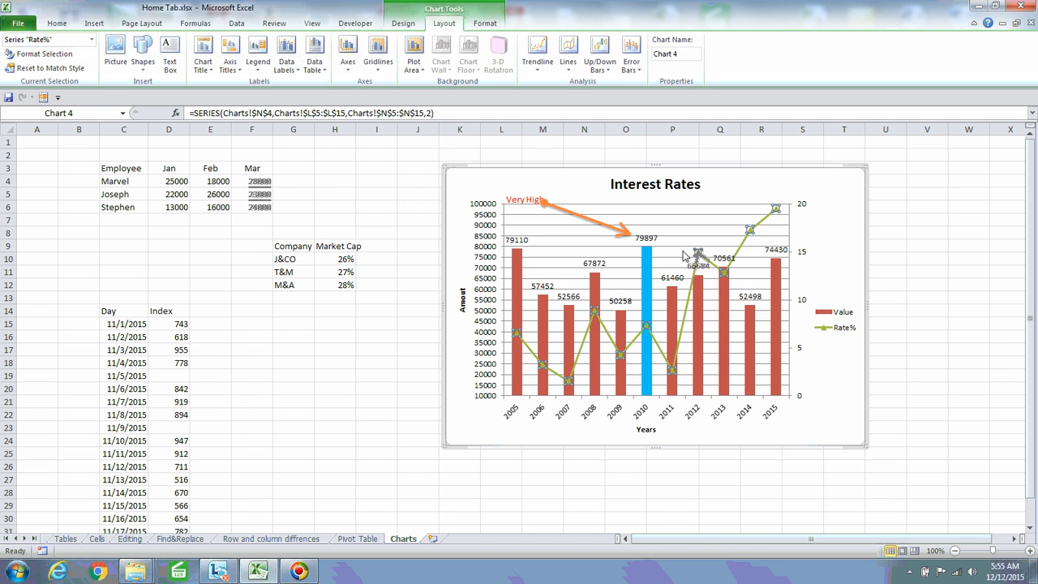
click(290, 72)
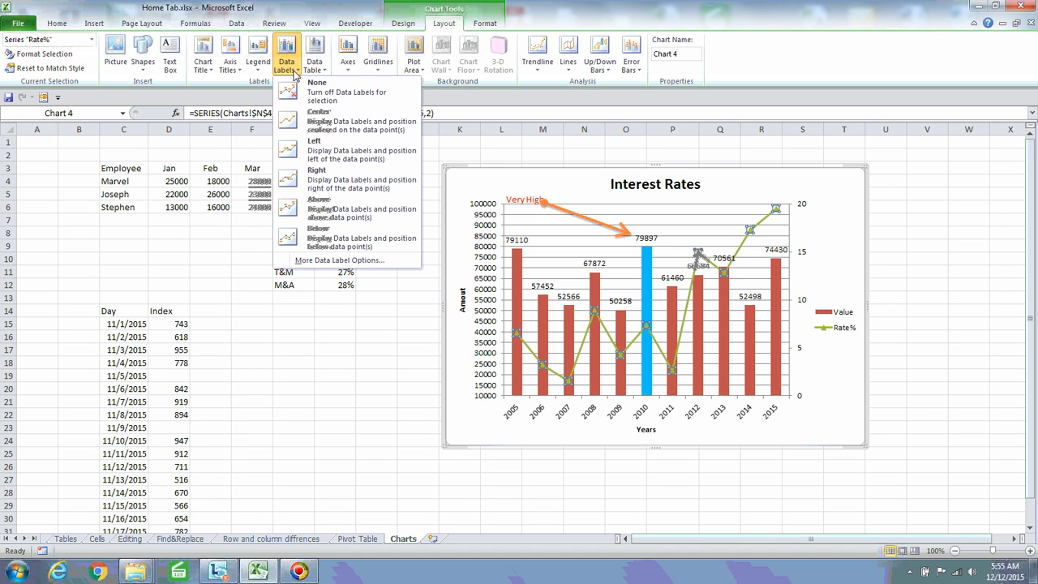
click(325, 209)
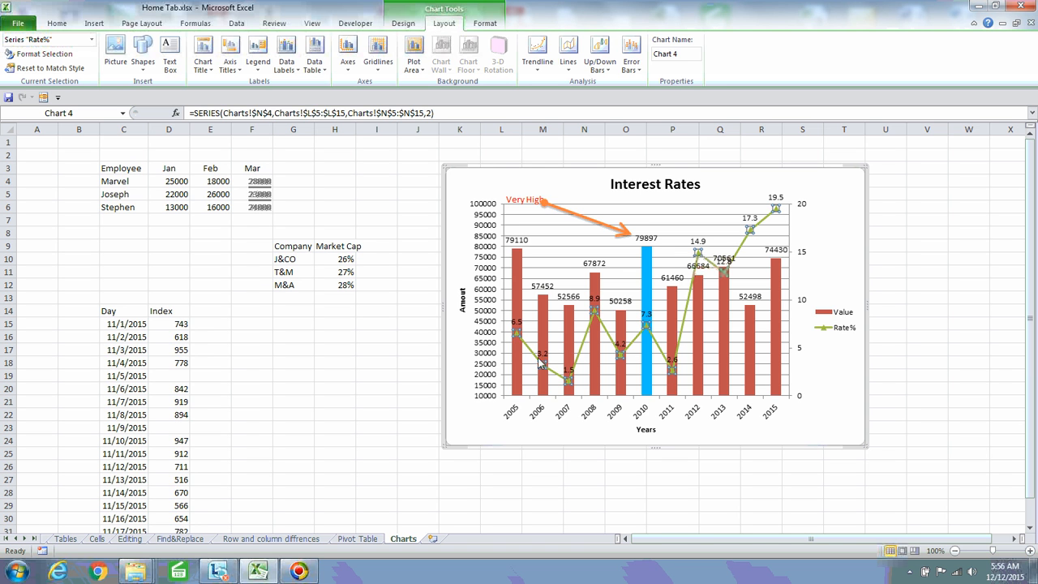
Select the whole chart and show a data table without legend keys below it
click(805, 236)
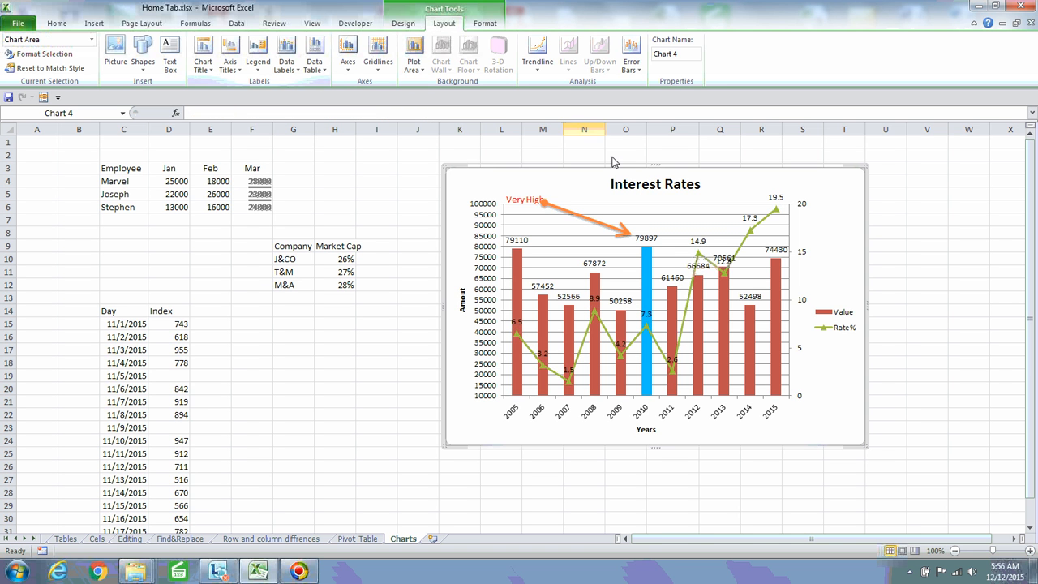
click(314, 65)
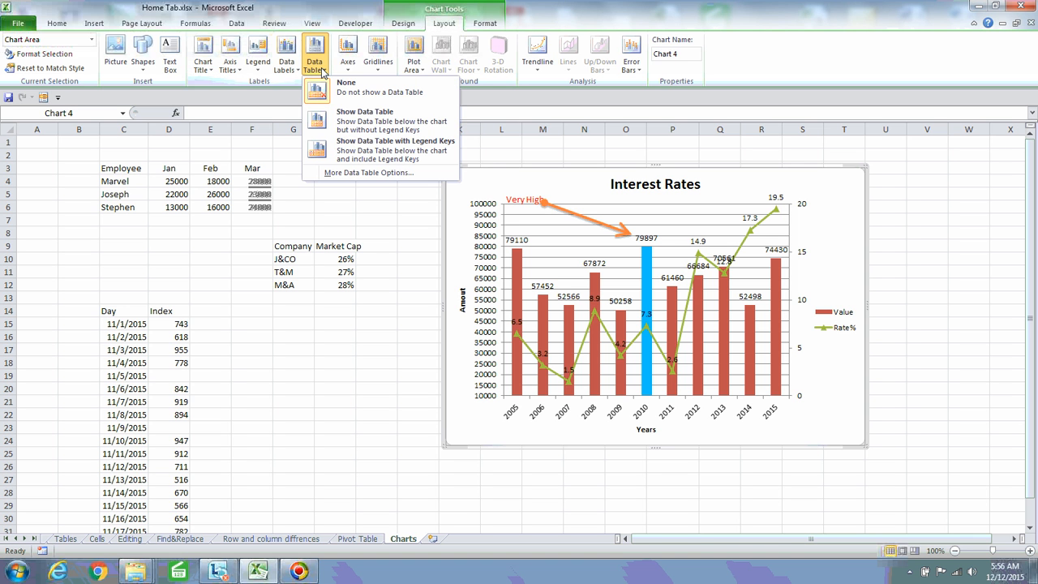
click(361, 126)
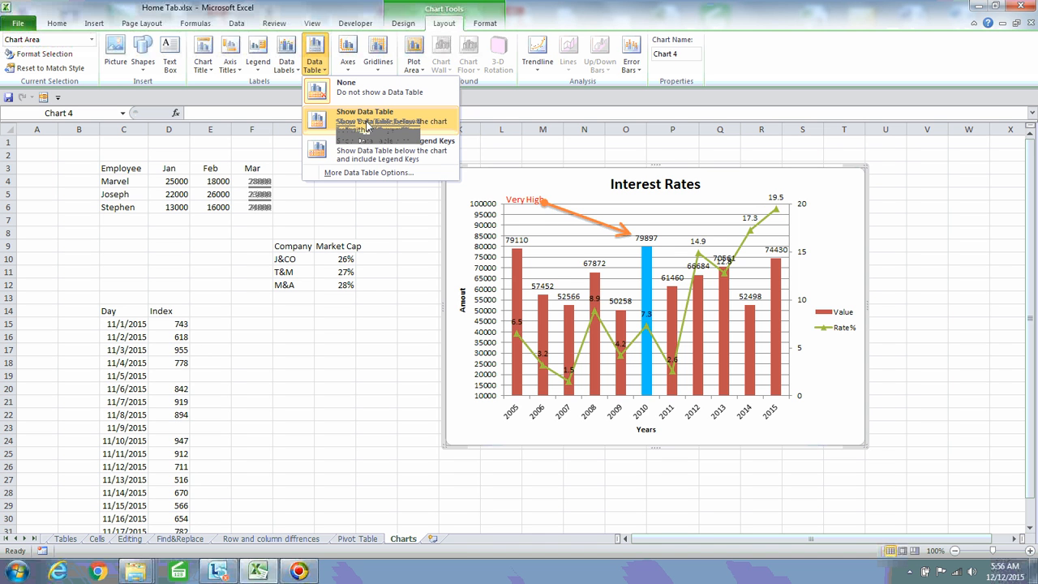
click(366, 126)
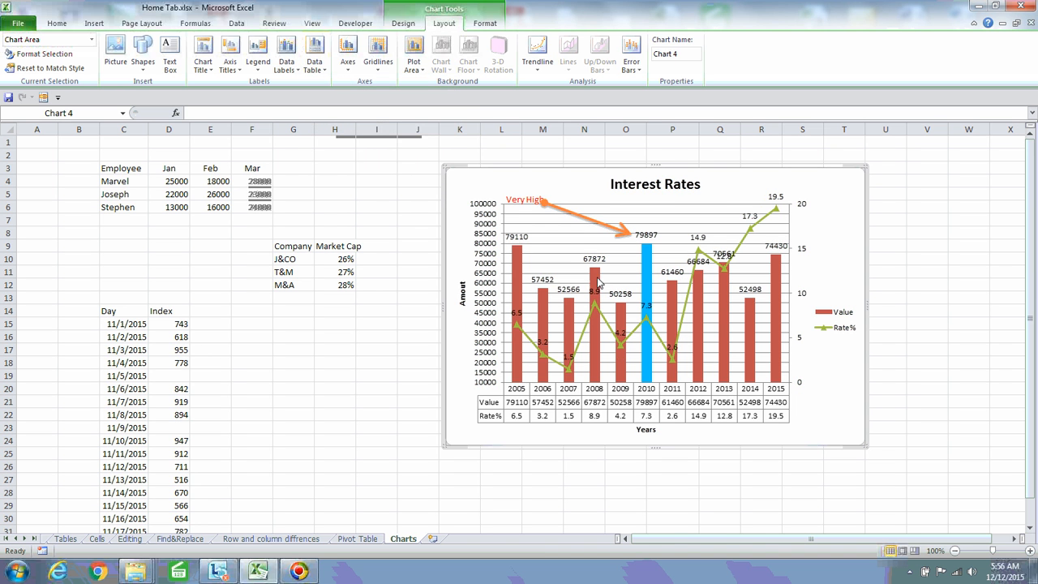
Move the chart away from its source data and change the data table to include legend keys
drag(830, 184, 405, 173)
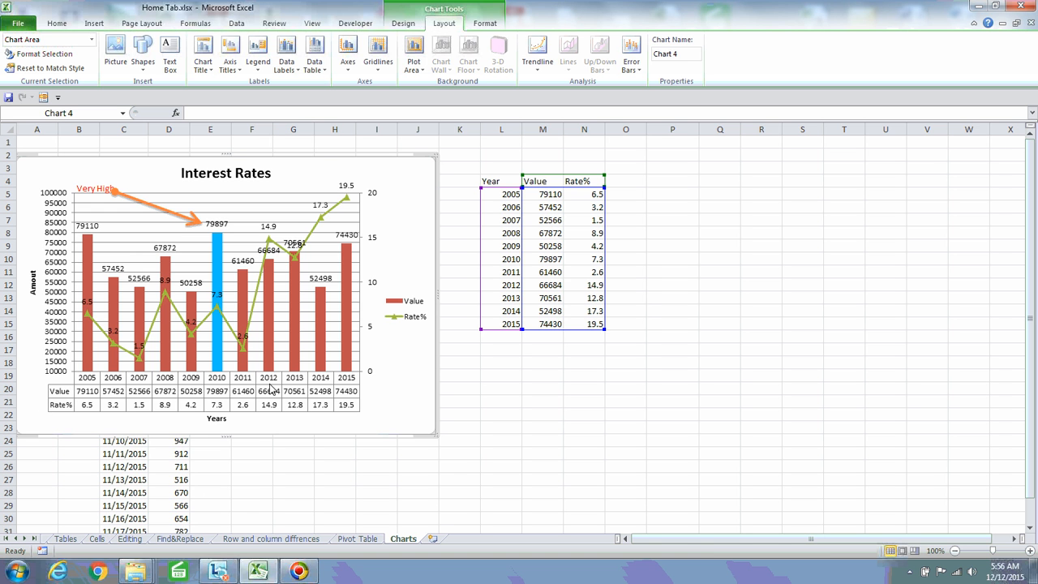
click(319, 70)
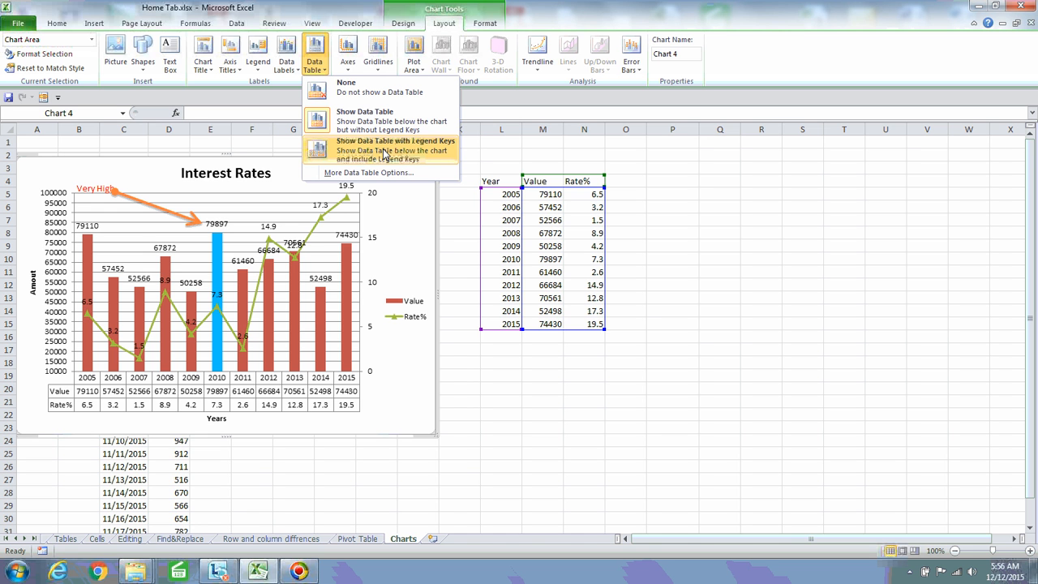
click(368, 154)
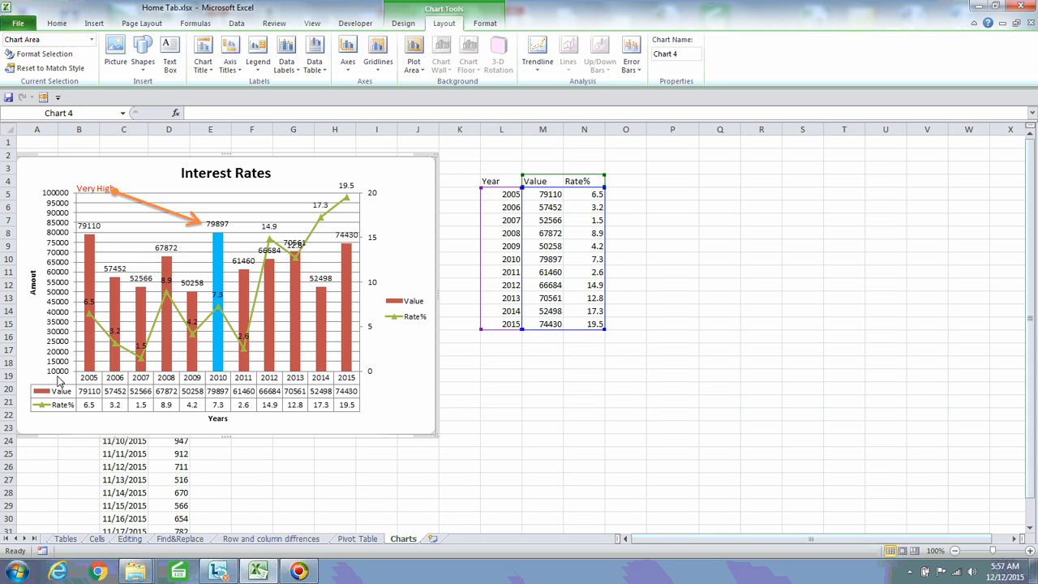
Shift the chart back toward the source data and delete its separate legend
drag(389, 172, 433, 191)
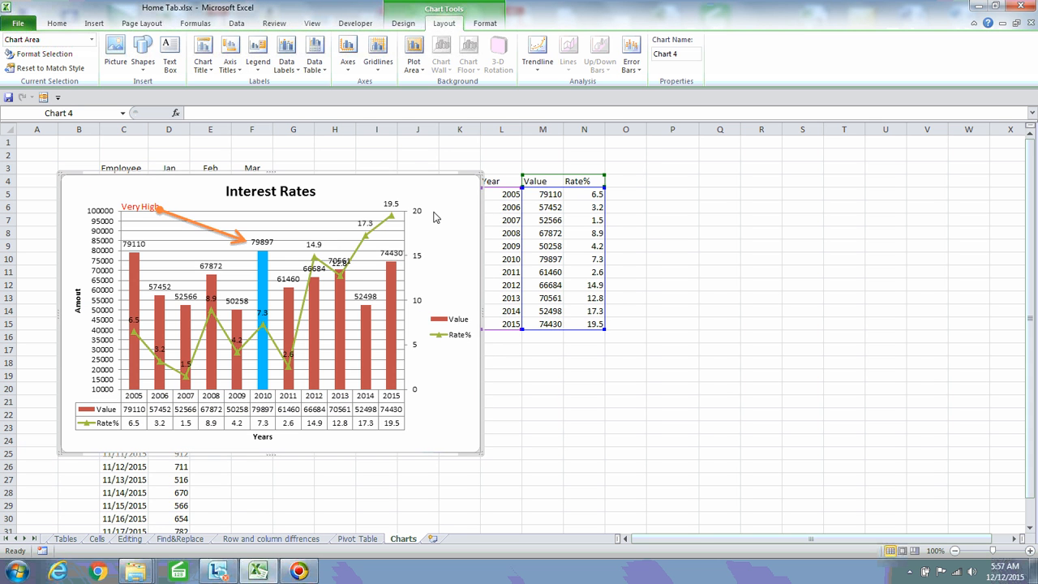
click(469, 336)
key(Delete)
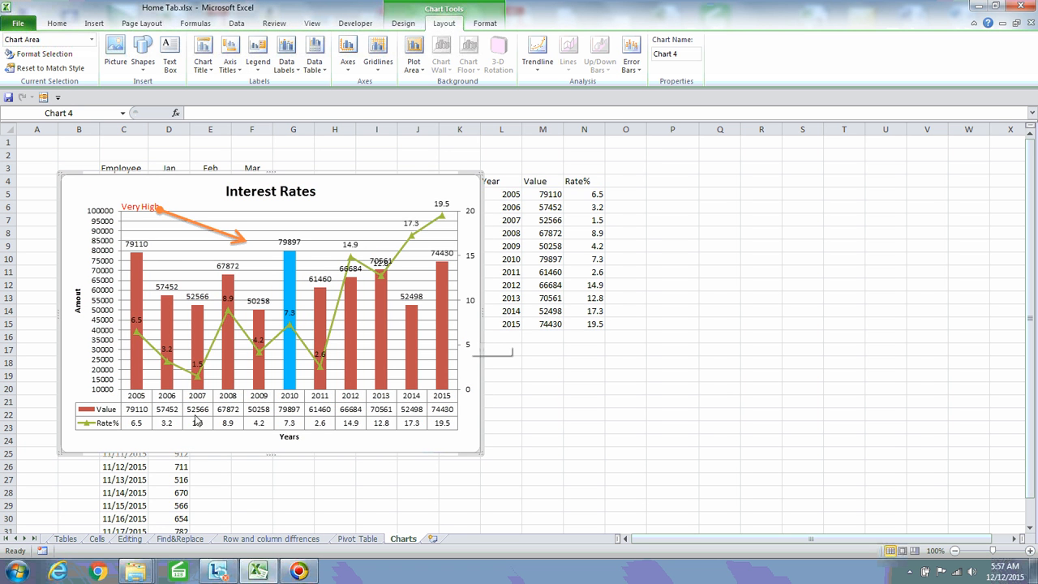
Undo the legend deletion, the chart moves and the data table, keeping the data labels on both series
key(ctrl+z)
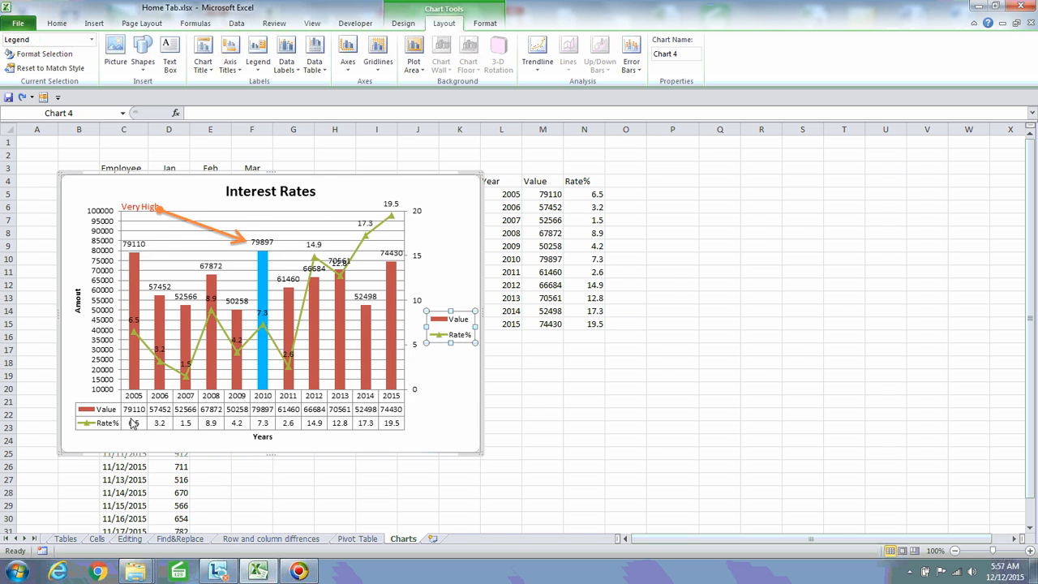
key(ctrl+z)
key(ctrl+z)
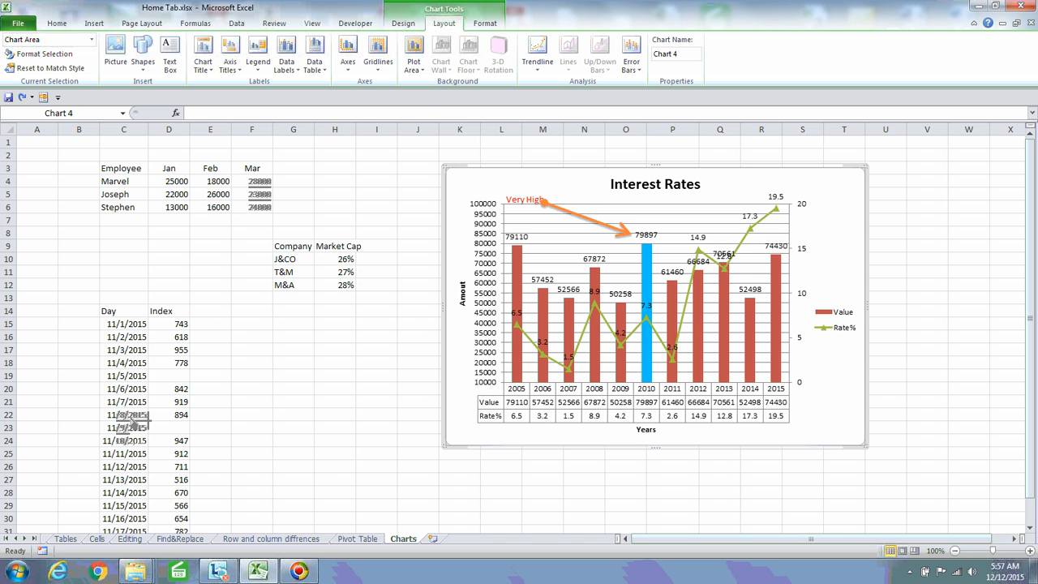
key(ctrl+z)
key(ctrl+z)
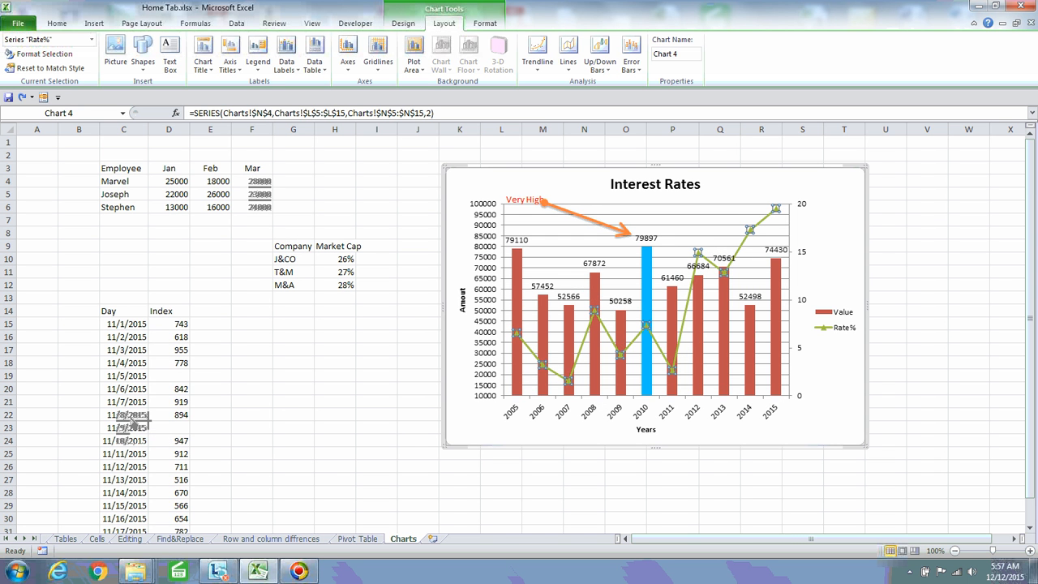
key(ctrl+y)
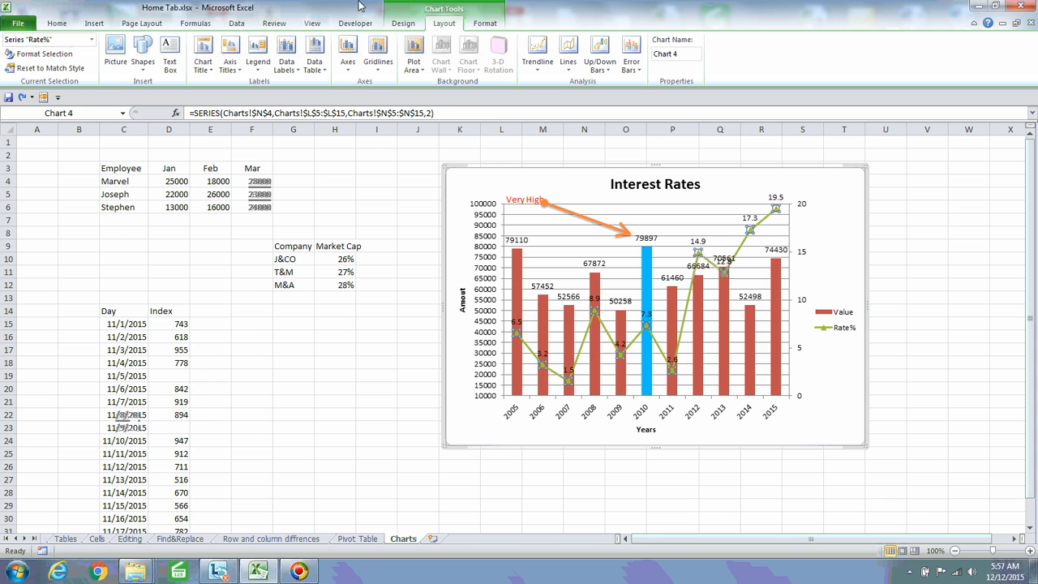
Add a data table with legend keys through its format options and turn off its horizontal, vertical and outline borders
click(315, 65)
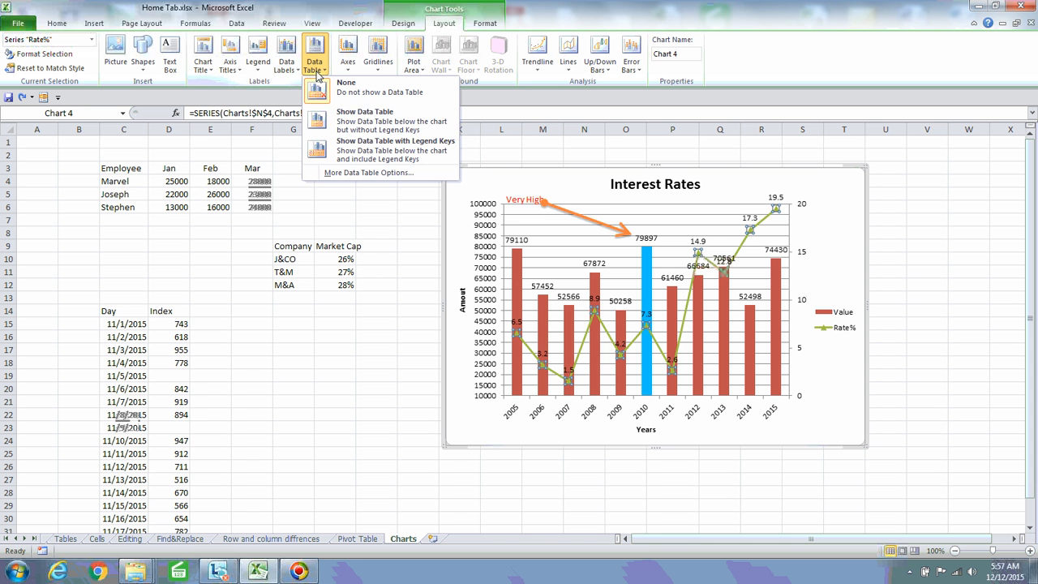
click(373, 174)
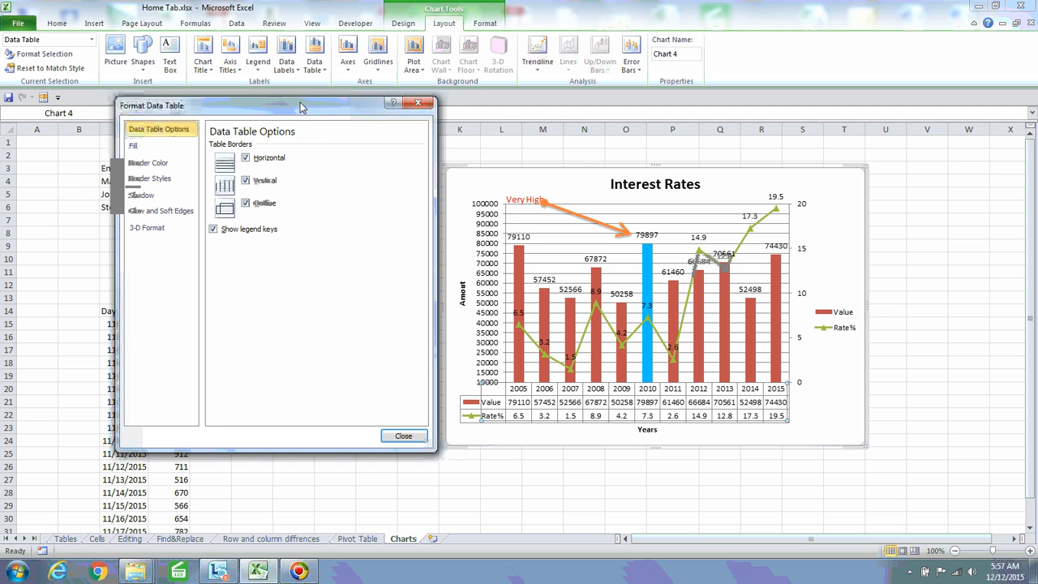
drag(300, 107, 263, 105)
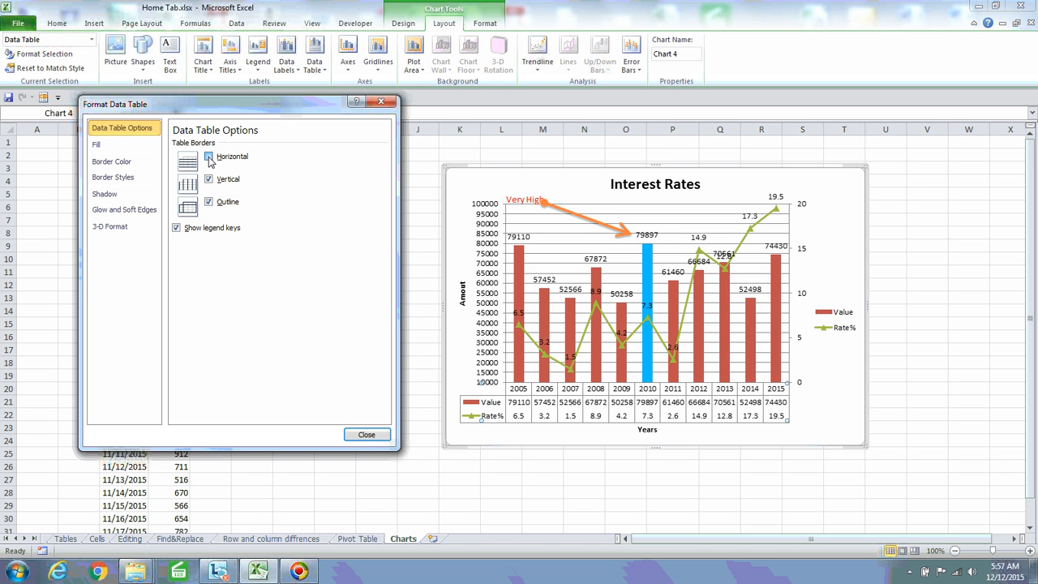
click(208, 156)
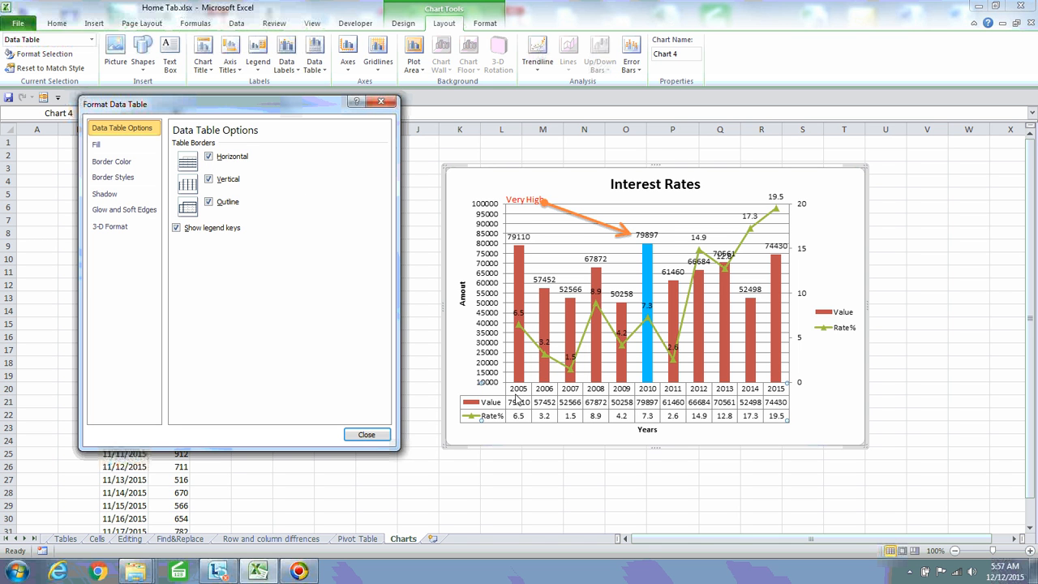
click(208, 158)
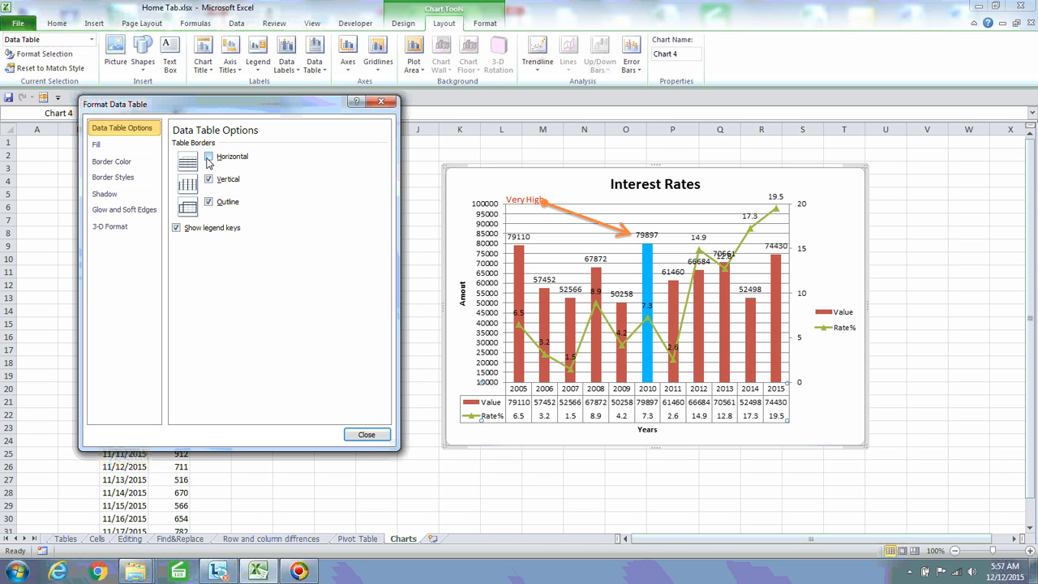
click(209, 179)
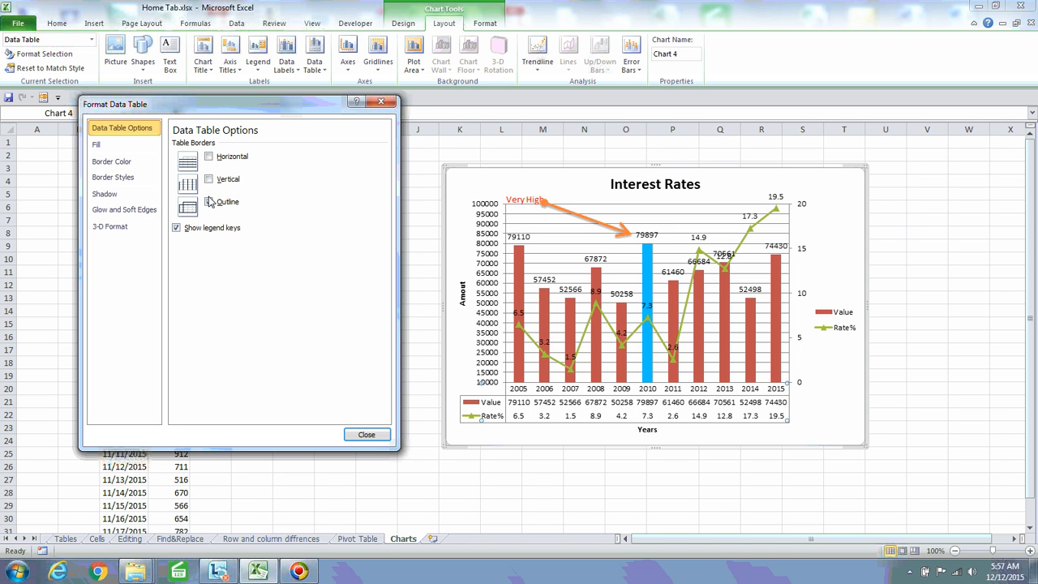
click(208, 202)
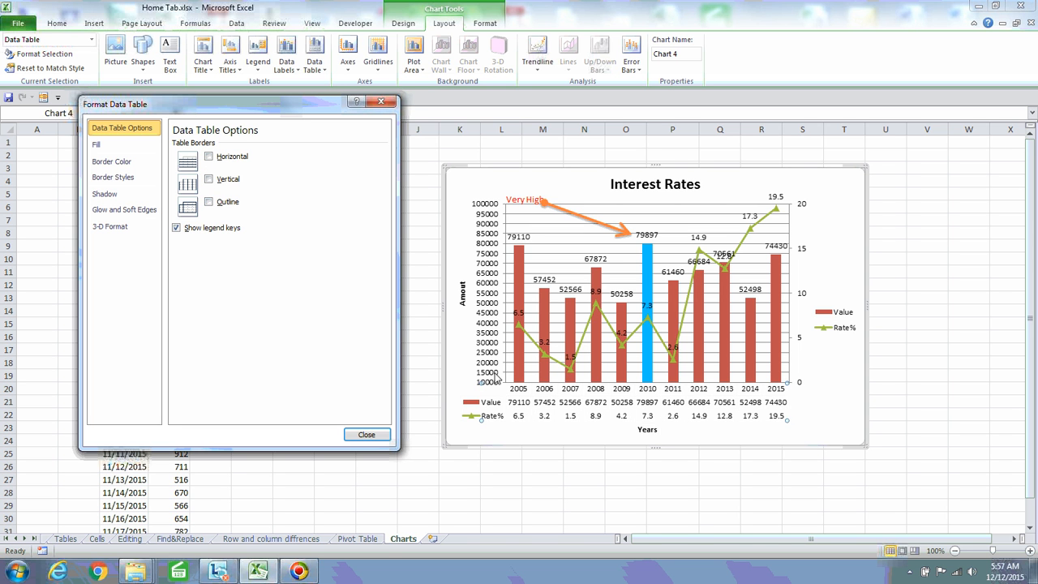
Turn the data table's outline, vertical and horizontal borders back on
click(208, 202)
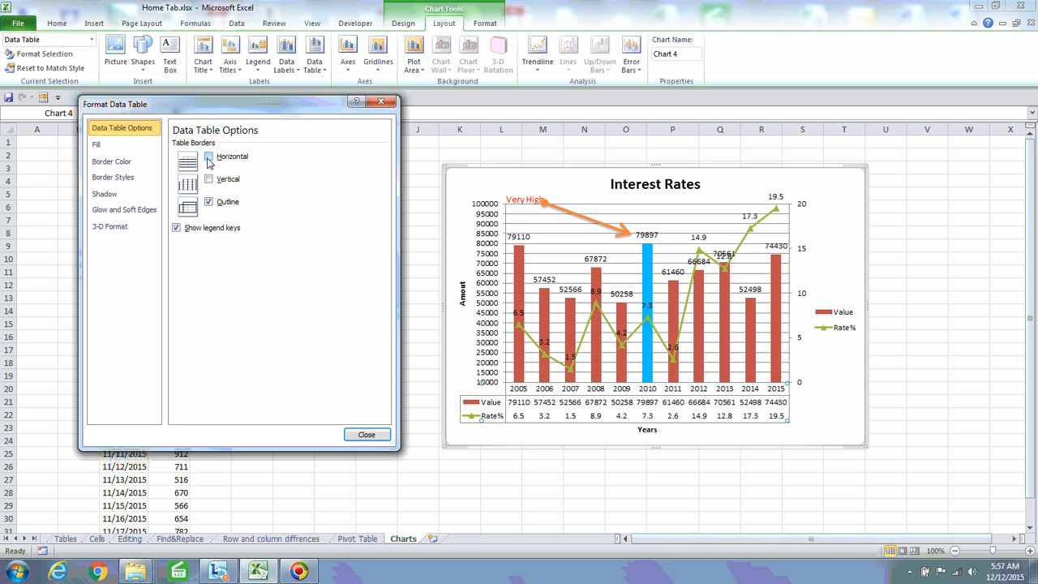
click(209, 180)
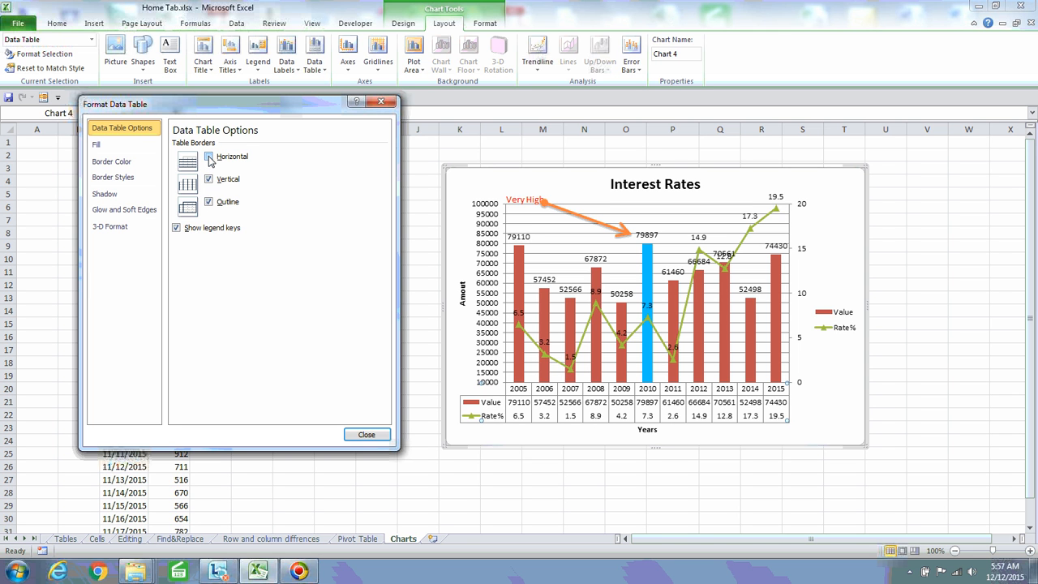
click(208, 157)
Try a solid fill and then a gradient fill on the data table and close its formatting dialog
click(124, 146)
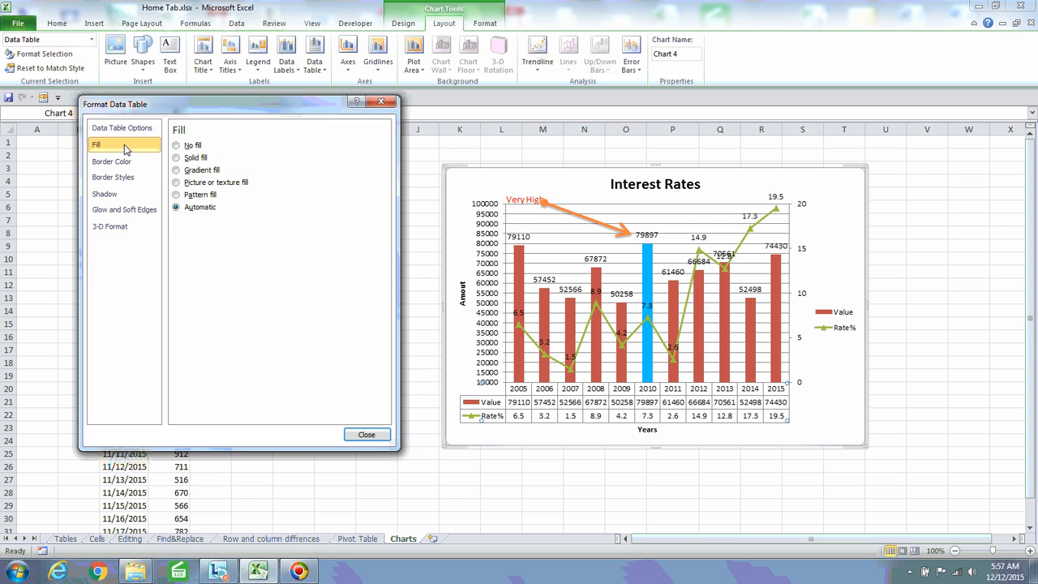
click(177, 158)
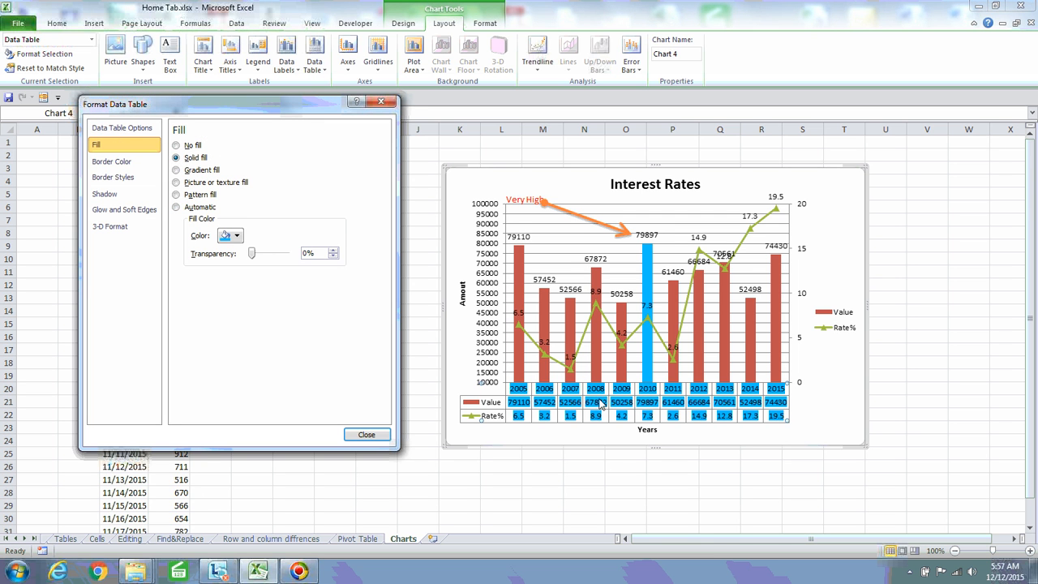
click(177, 171)
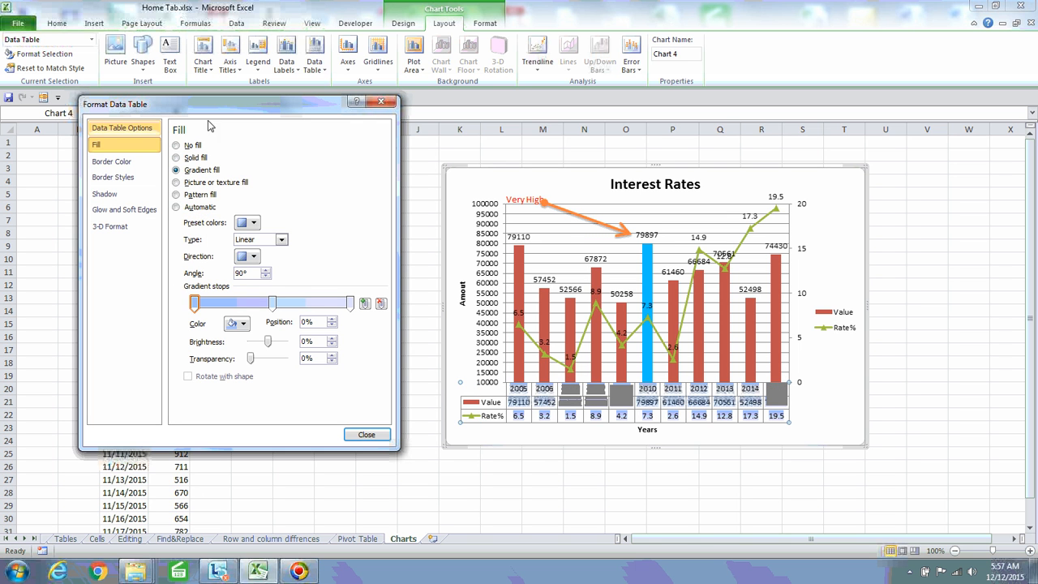
click(379, 103)
Remove the data table from the chart
click(314, 63)
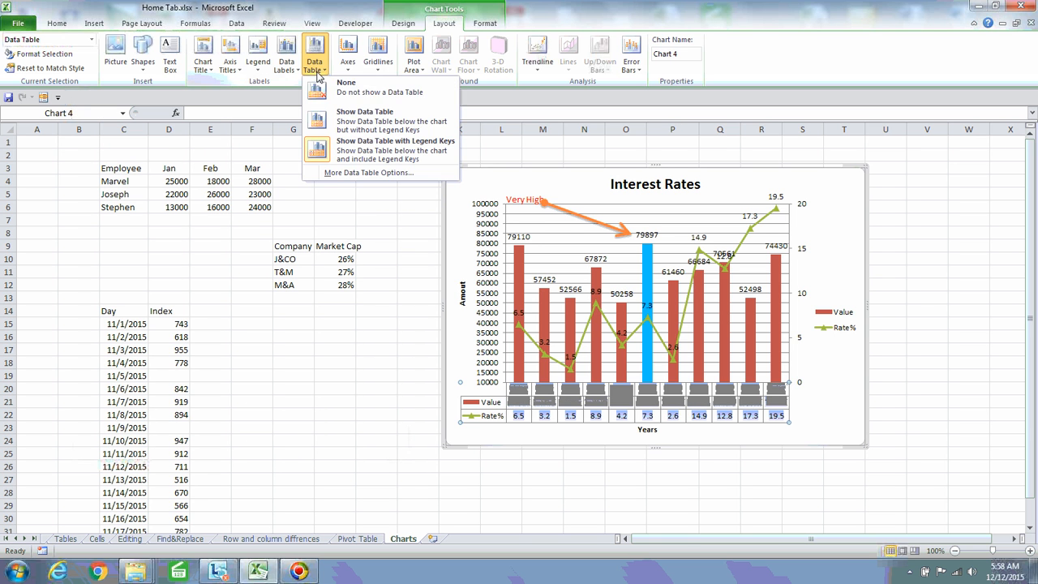
click(351, 97)
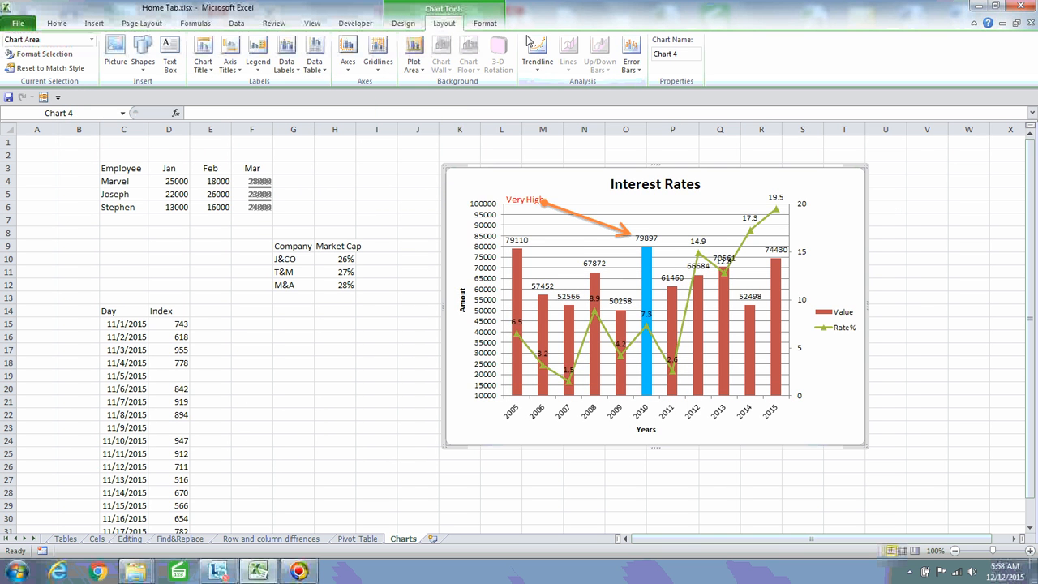
Turn off the chart's primary horizontal axis and restore it as a left-to-right axis with labels
click(350, 75)
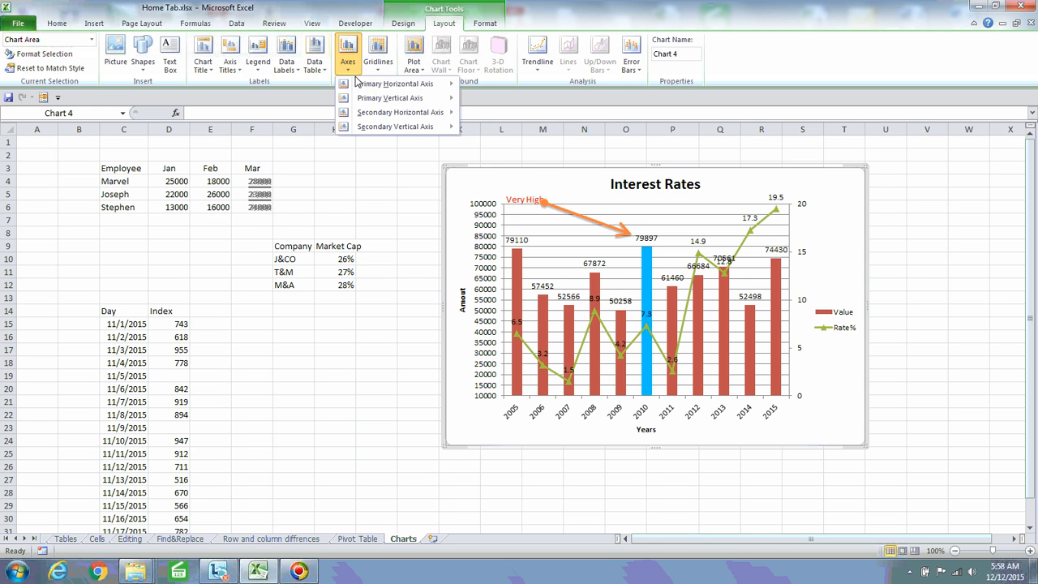
mouse_move(376, 85)
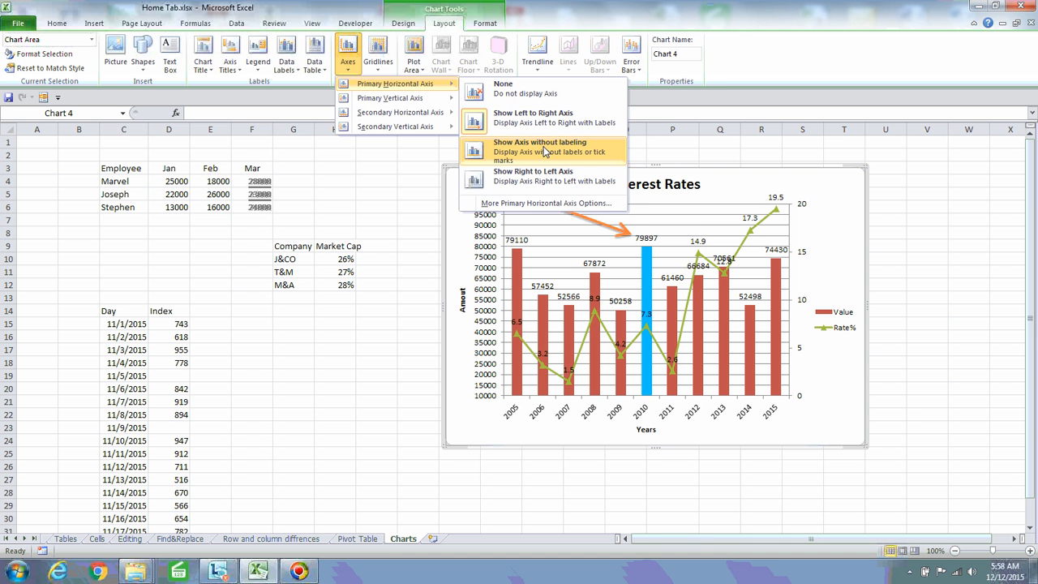
click(510, 94)
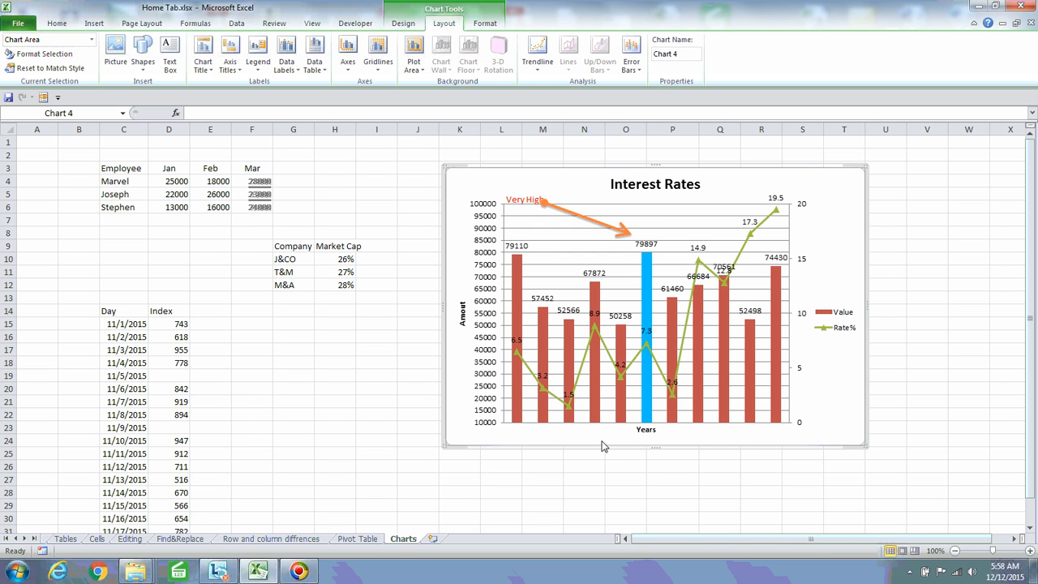
click(345, 63)
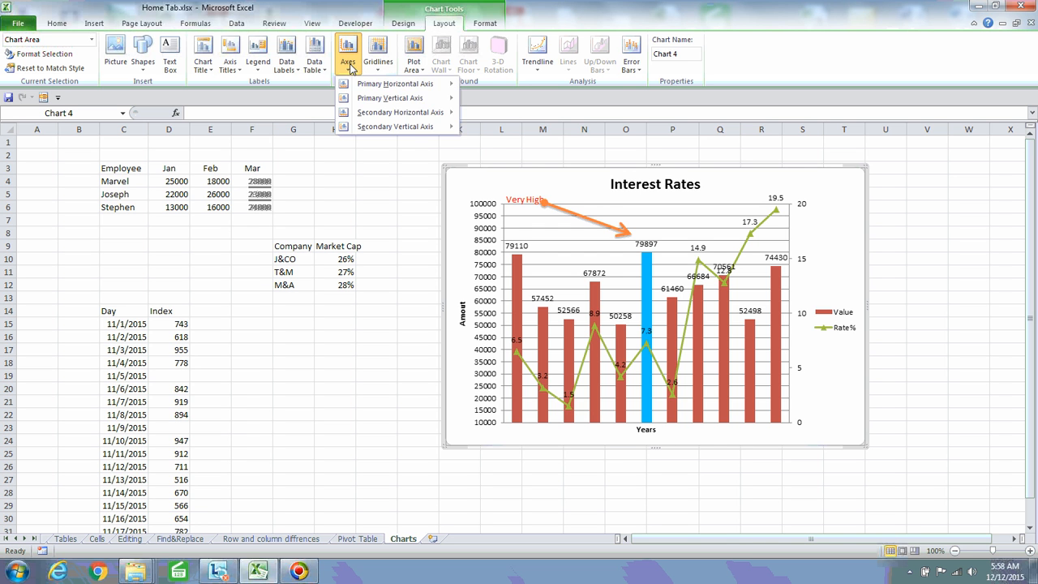
mouse_move(419, 86)
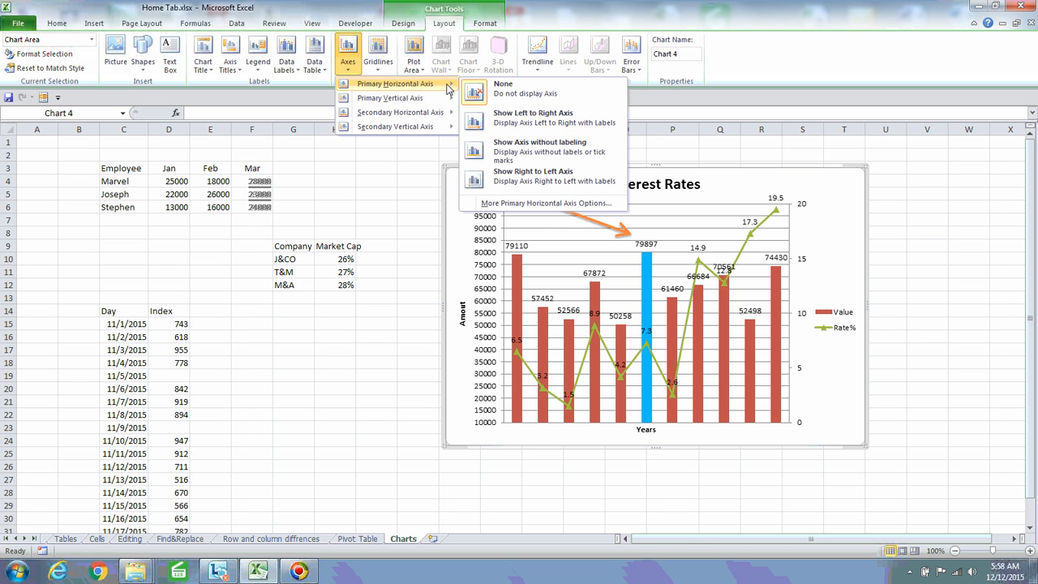
click(530, 122)
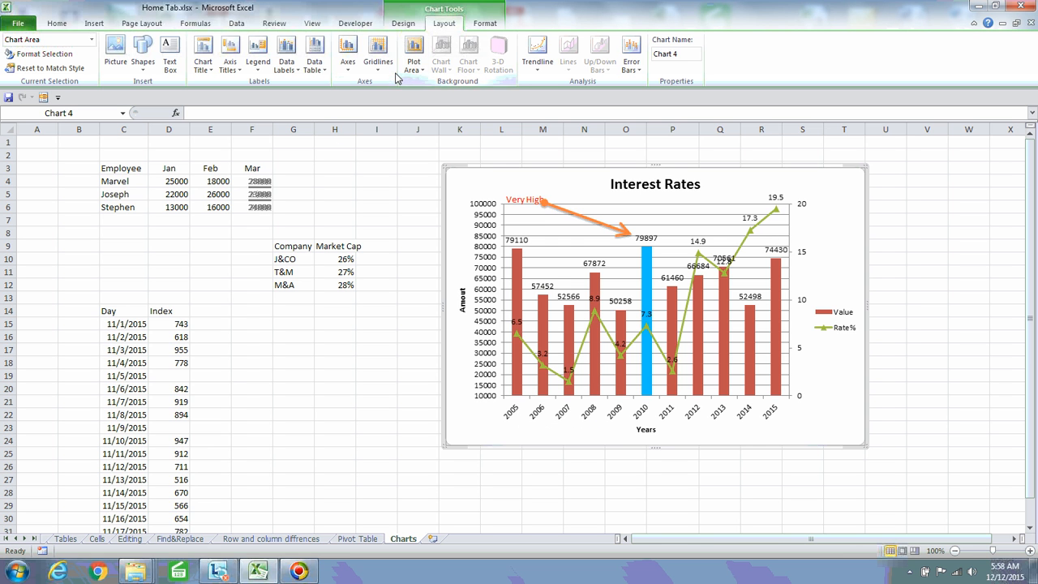
Try the right-to-left display for the primary horizontal axis and switch it back to left to right
click(347, 58)
mouse_move(422, 90)
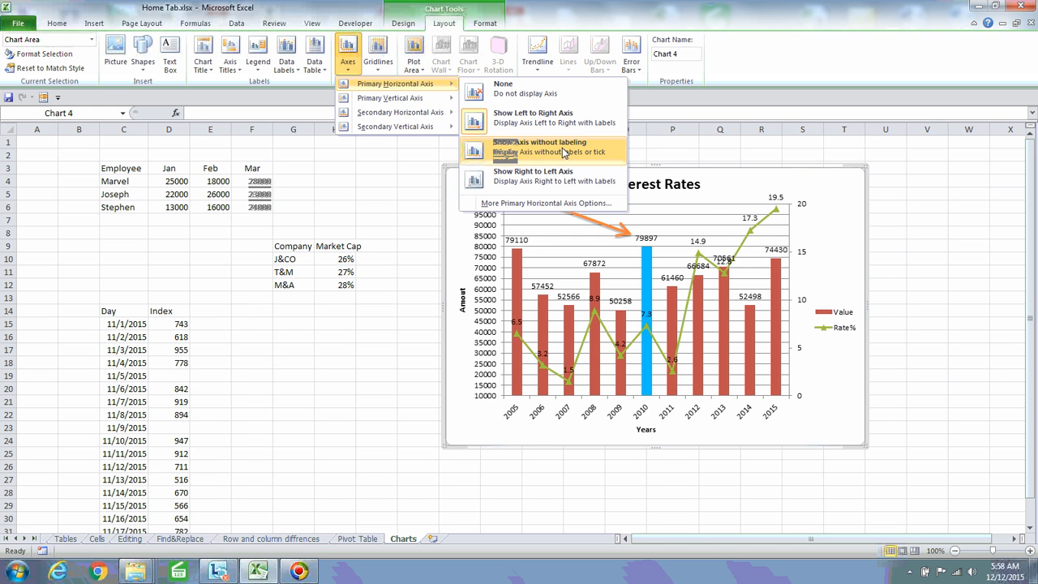
click(559, 179)
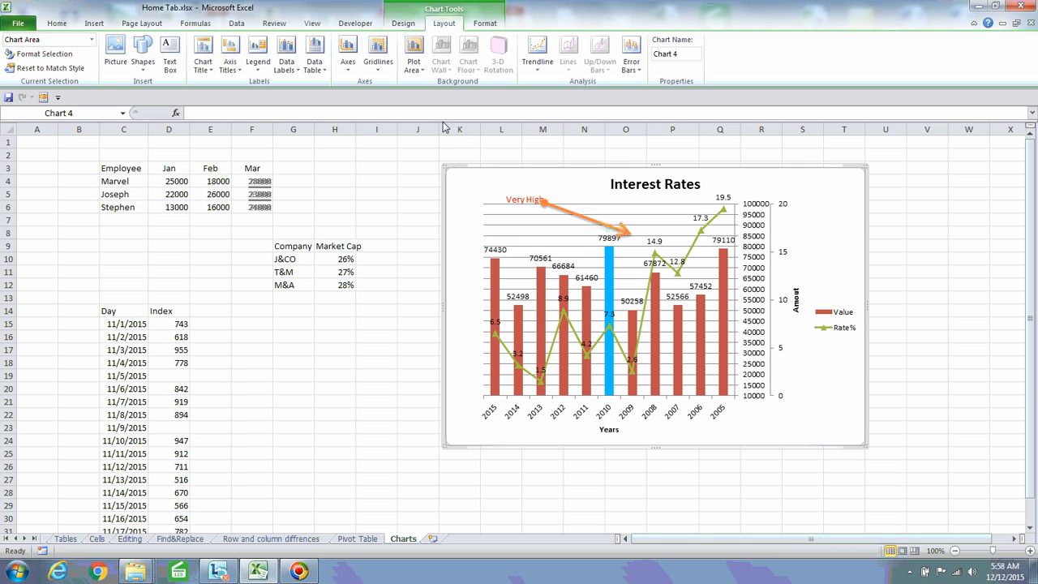
click(348, 66)
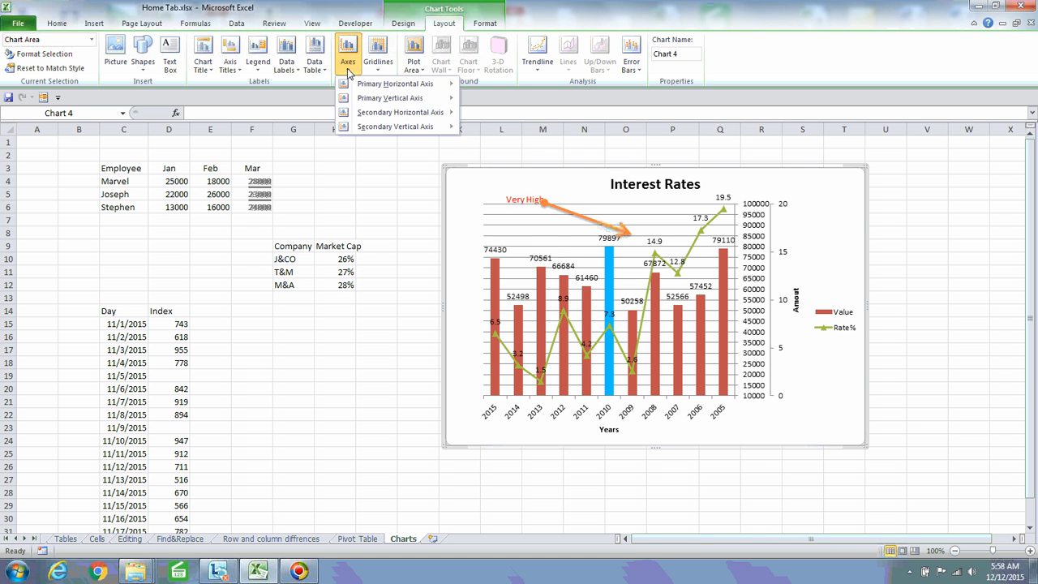
mouse_move(394, 89)
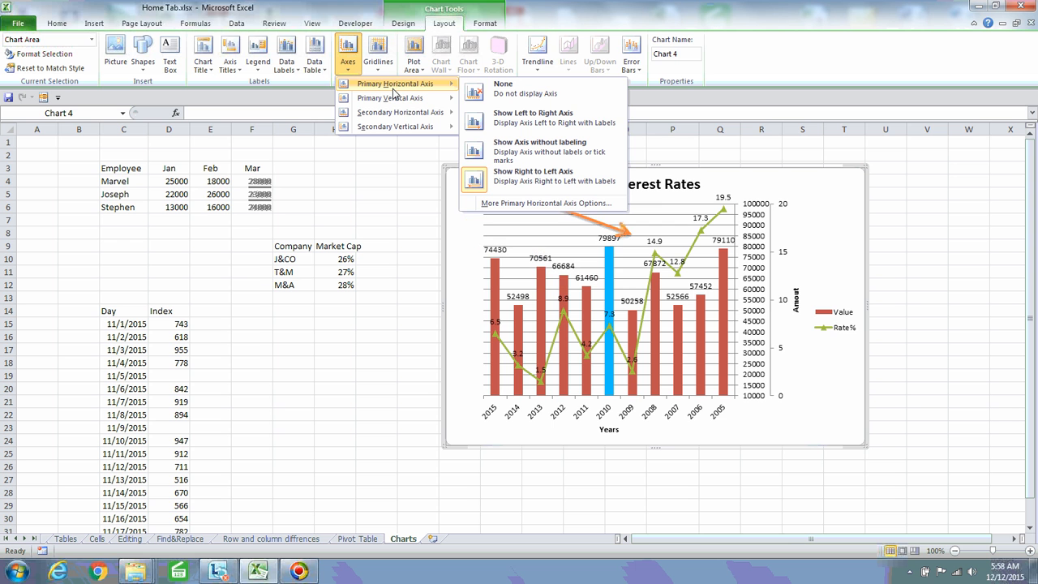
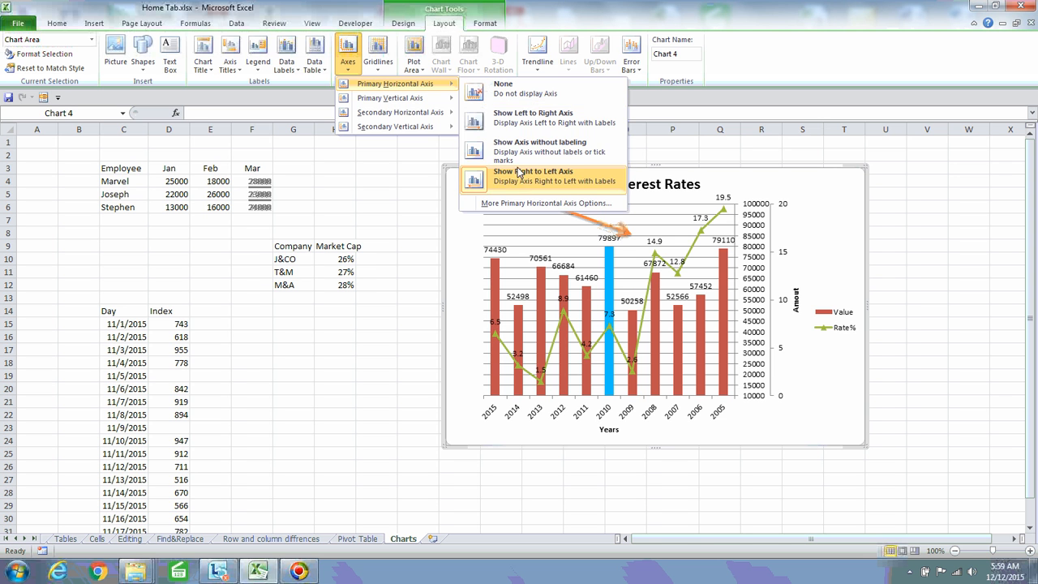
click(529, 118)
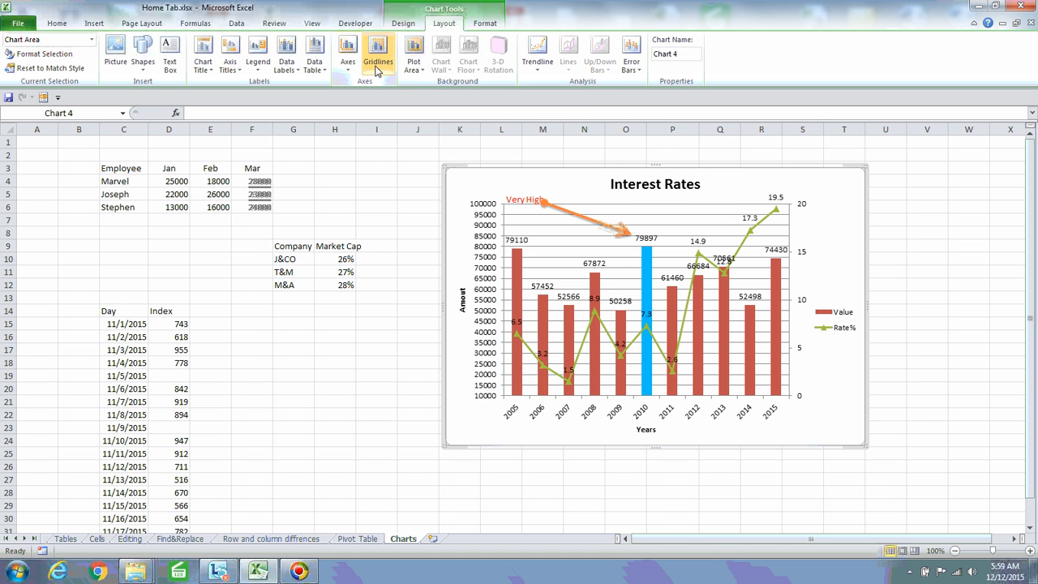
Display the chart's primary vertical axis in thousands
click(347, 56)
mouse_move(403, 98)
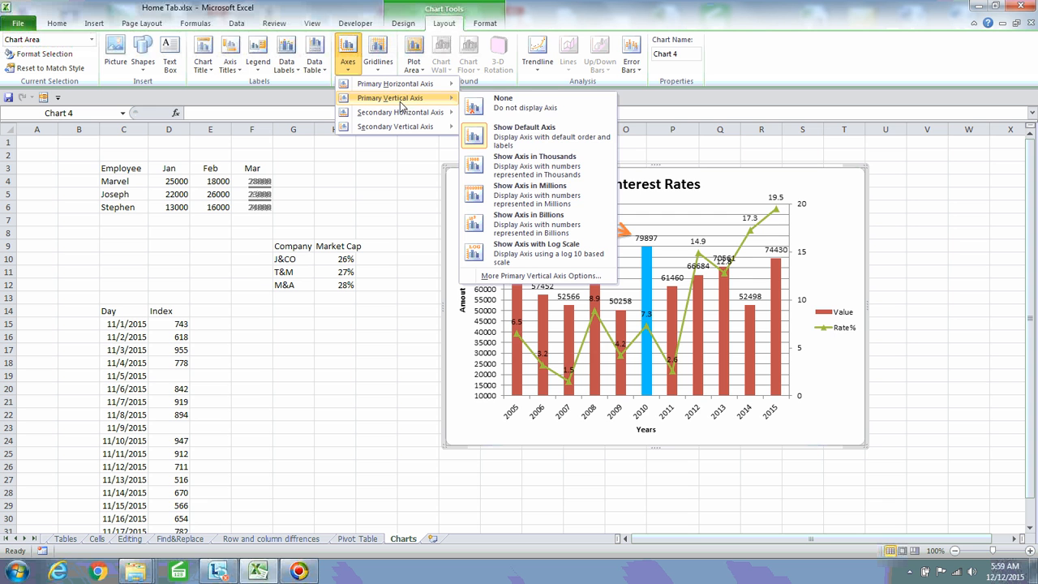
click(552, 169)
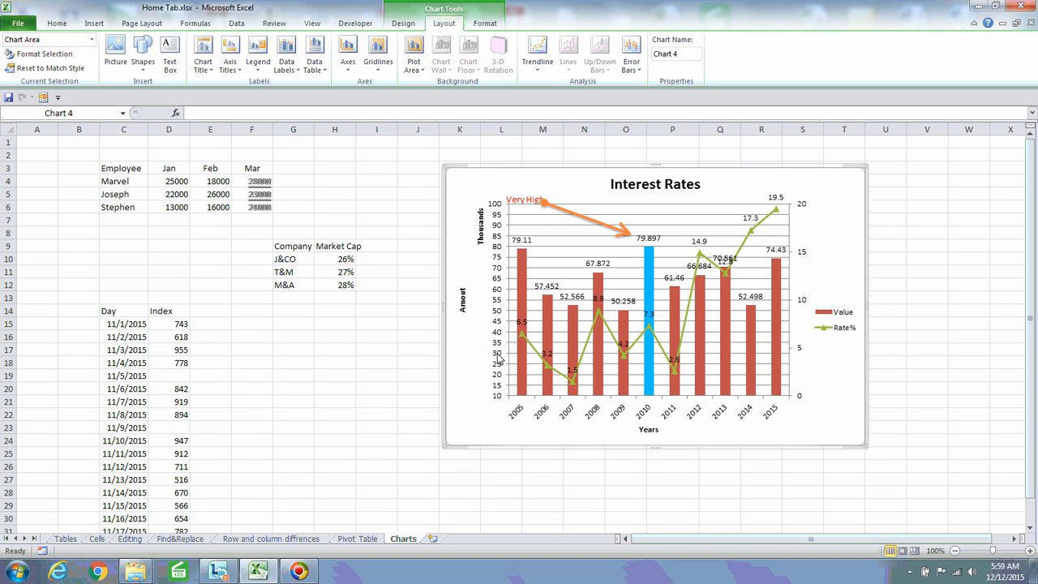
click(481, 230)
click(499, 183)
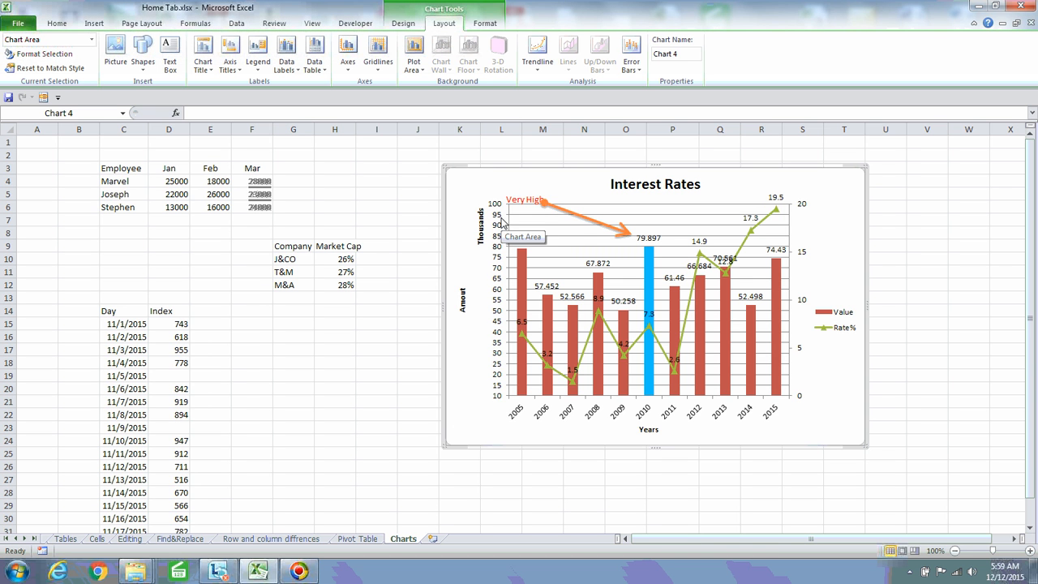
Try a solid fill on the primary vertical axis through its format options and close the formatting dialog
click(340, 60)
mouse_move(397, 98)
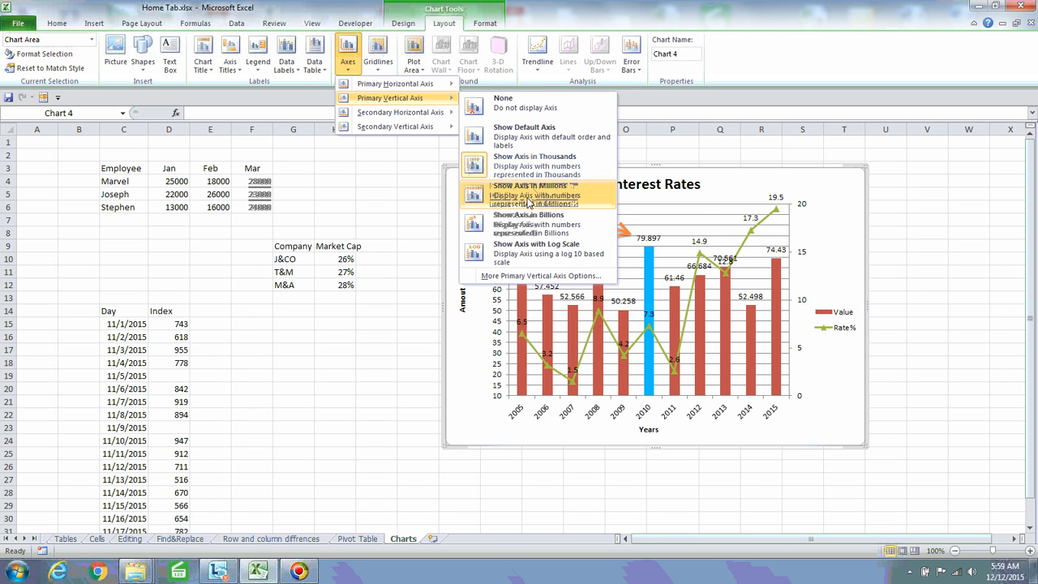
click(519, 278)
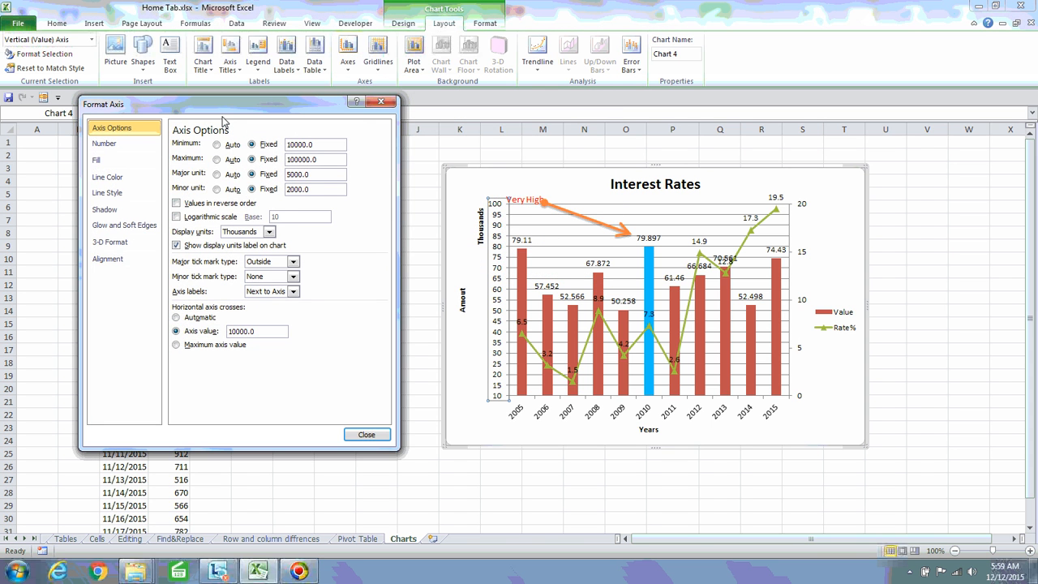
drag(225, 104, 193, 100)
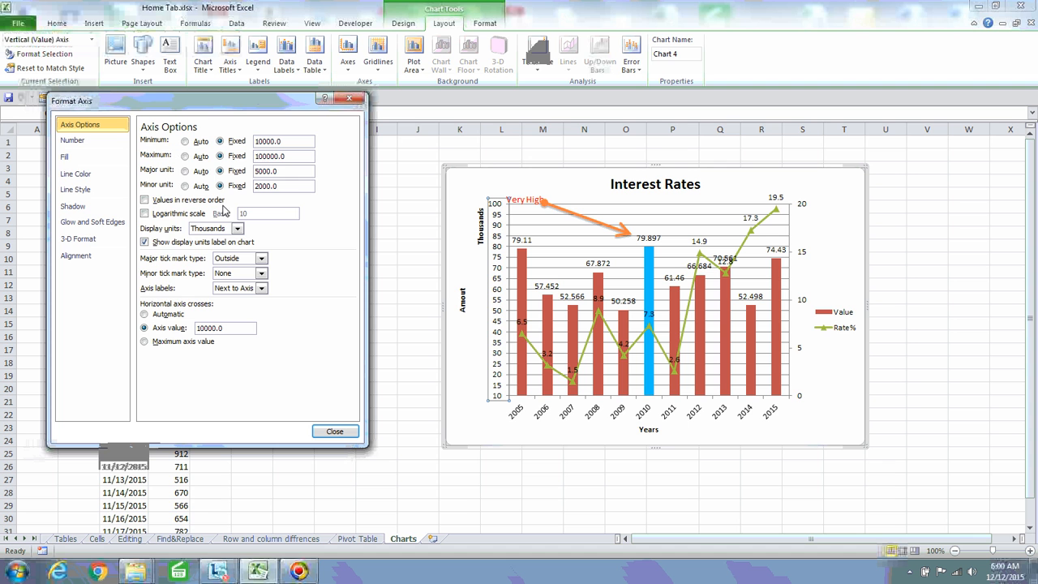
click(63, 158)
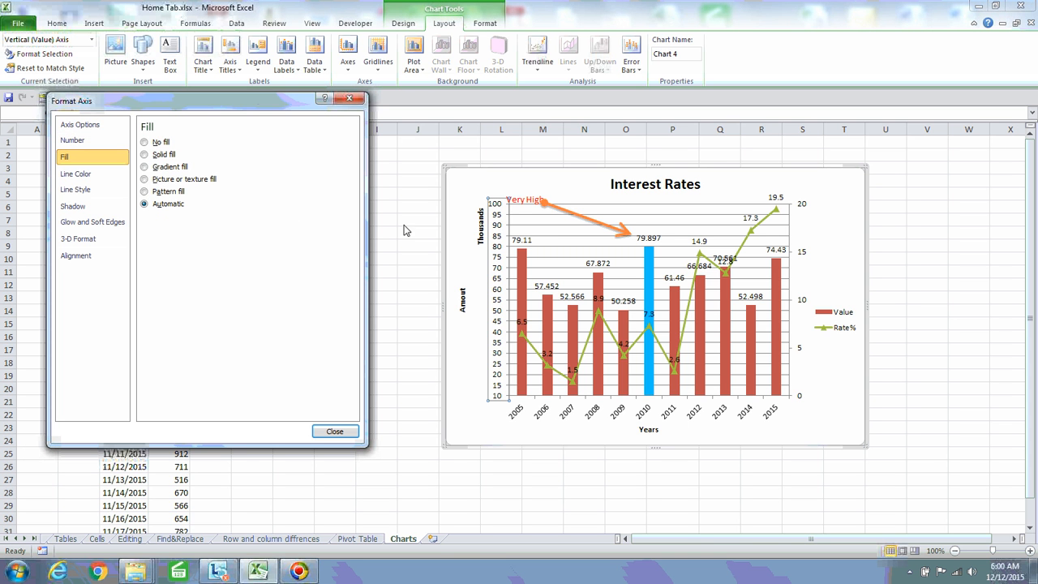
click(145, 155)
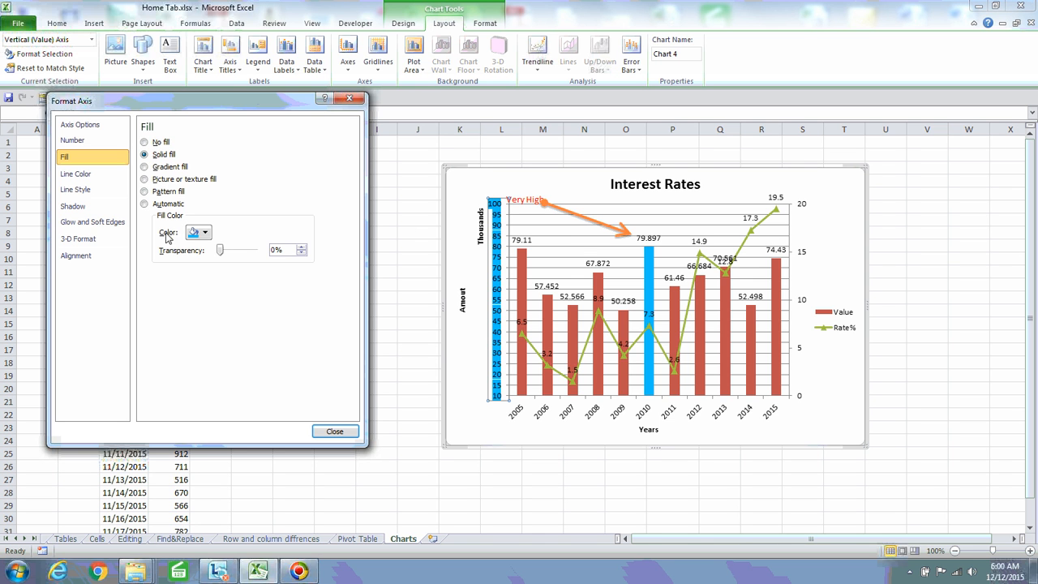
click(354, 100)
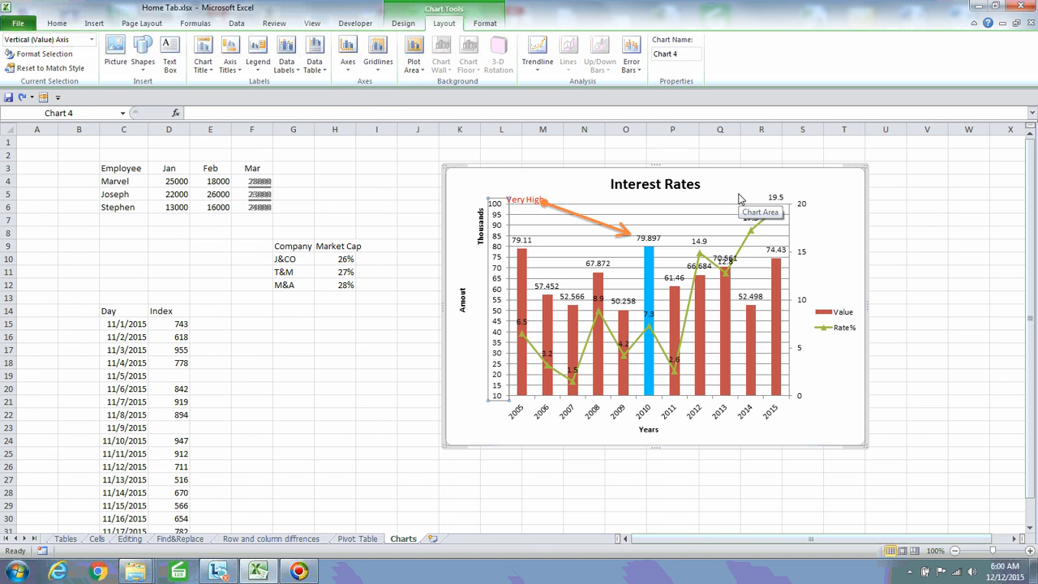
Review the secondary horizontal axis display options, select the secondary vertical axis and open the axis choices
click(348, 69)
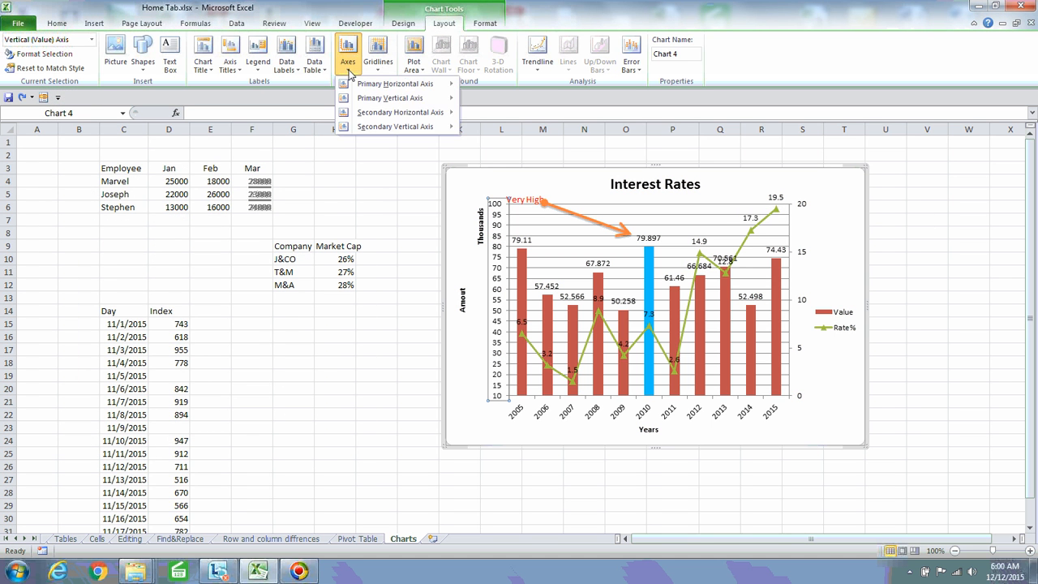
mouse_move(398, 117)
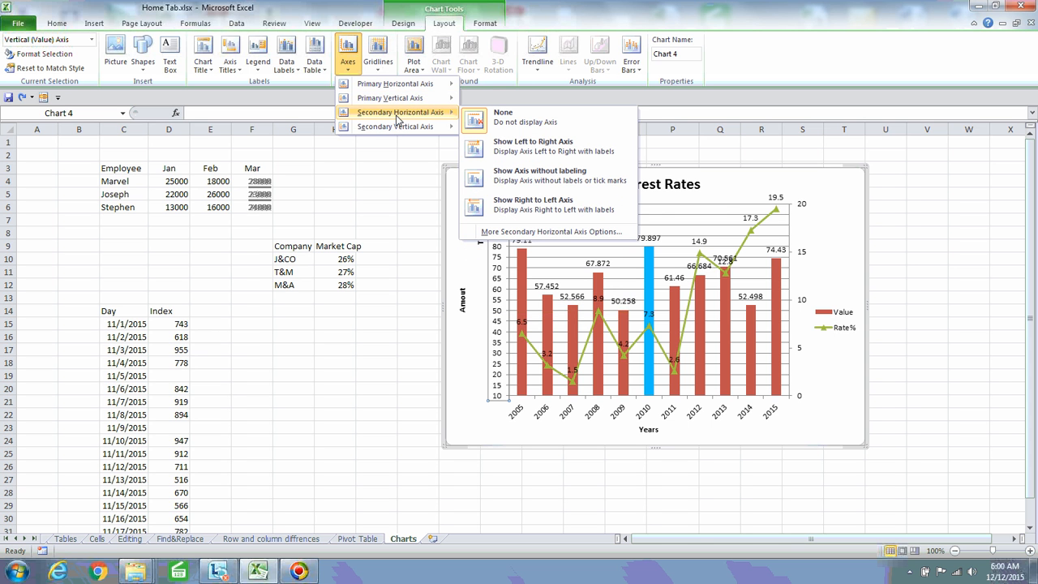
click(807, 223)
click(801, 210)
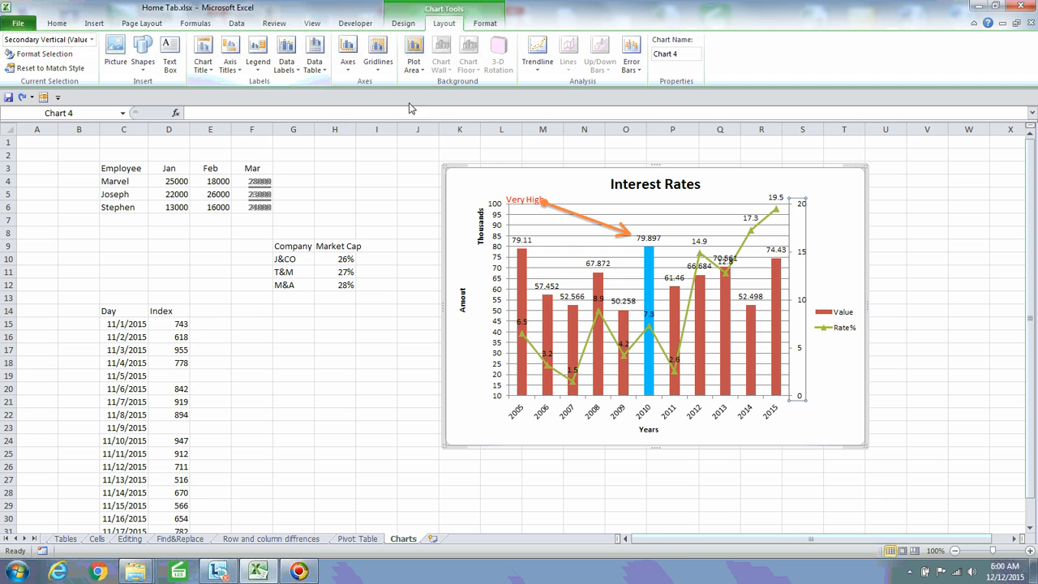
click(349, 69)
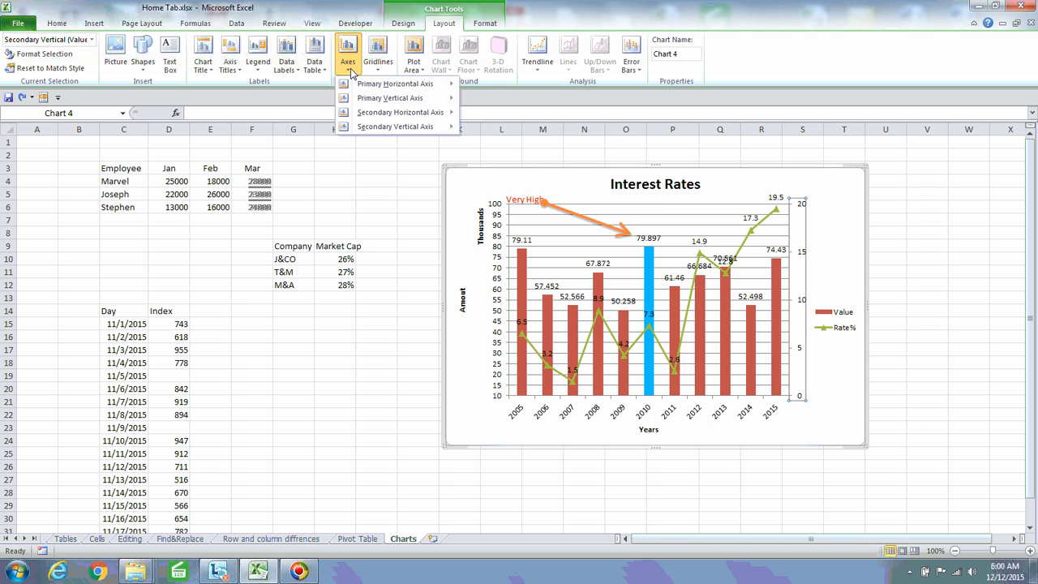
Hide the primary vertical axis and the primary horizontal axis of the Interest Rates chart
mouse_move(385, 118)
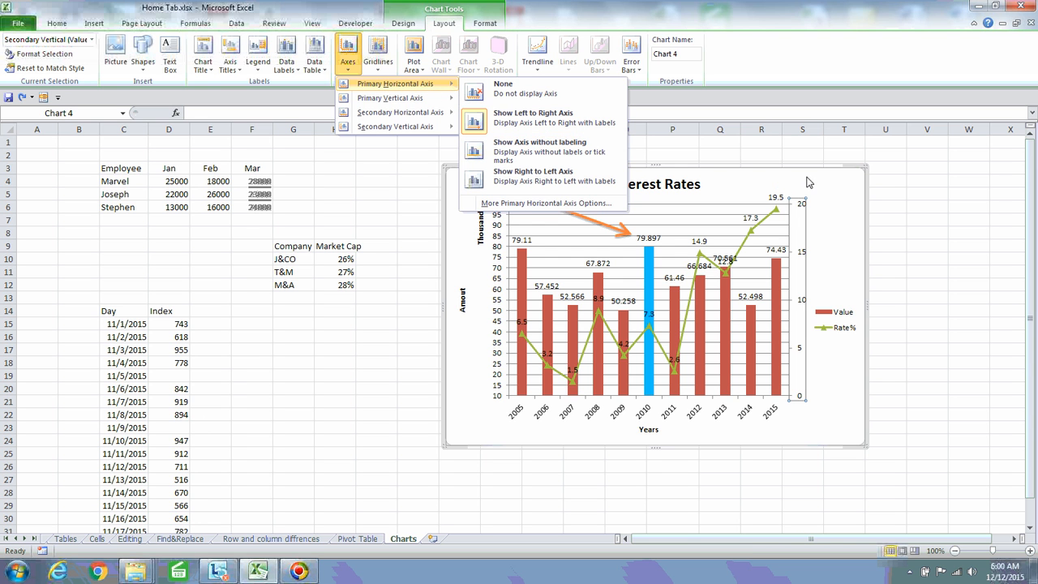
click(874, 181)
click(499, 251)
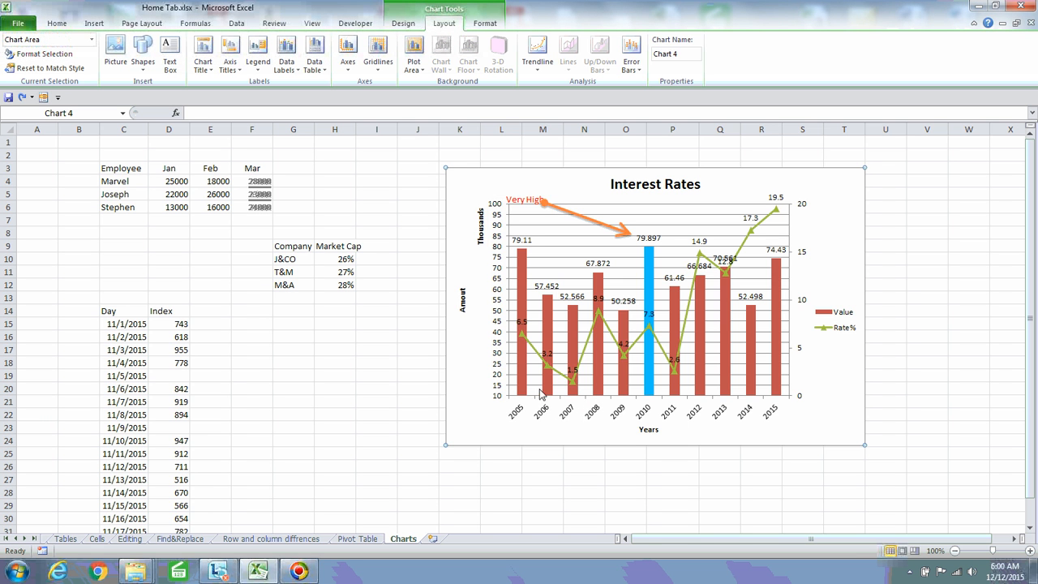
click(490, 339)
click(491, 303)
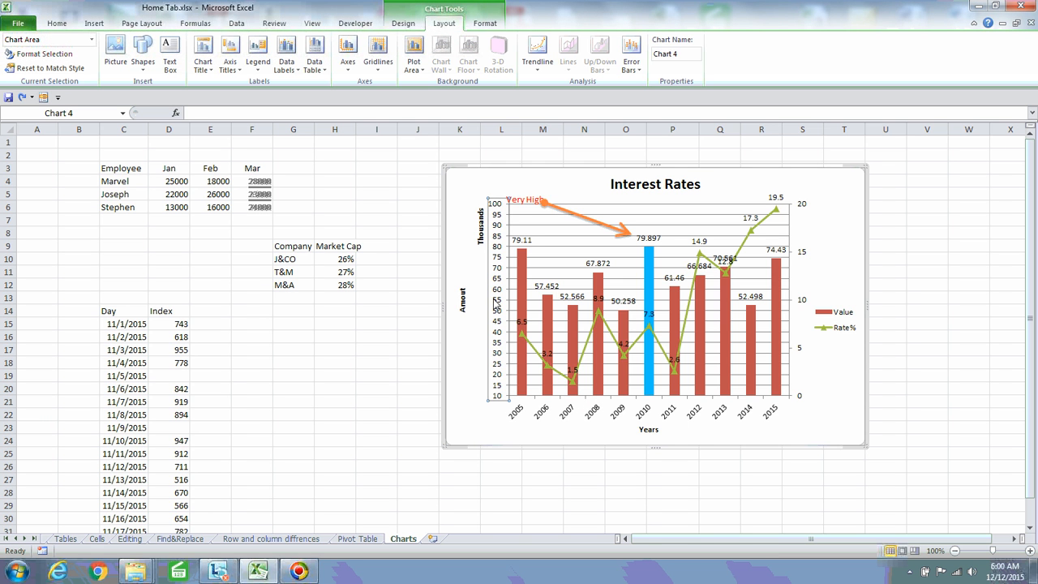
click(351, 65)
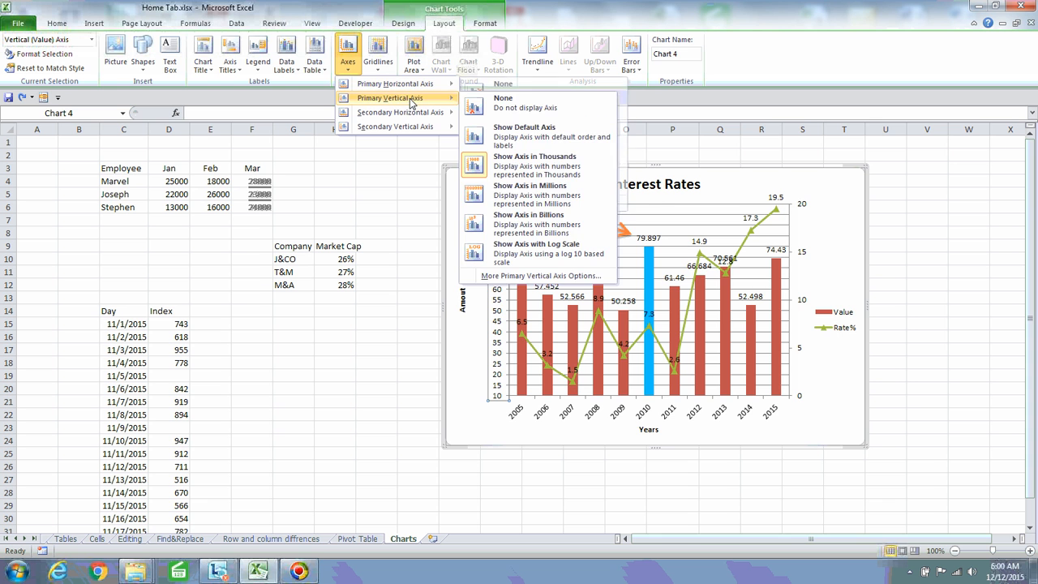
click(513, 98)
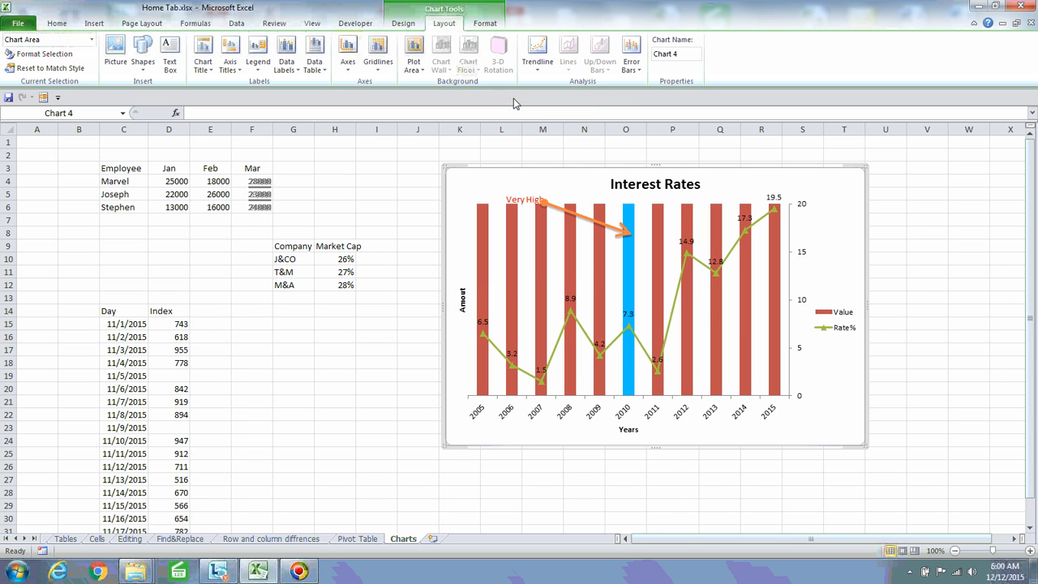
click(348, 58)
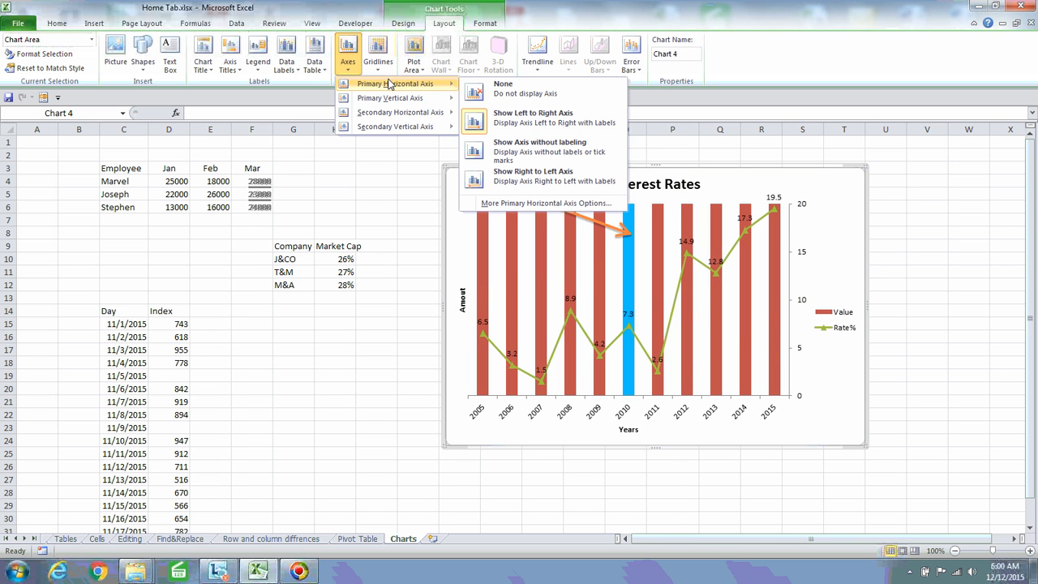
click(535, 95)
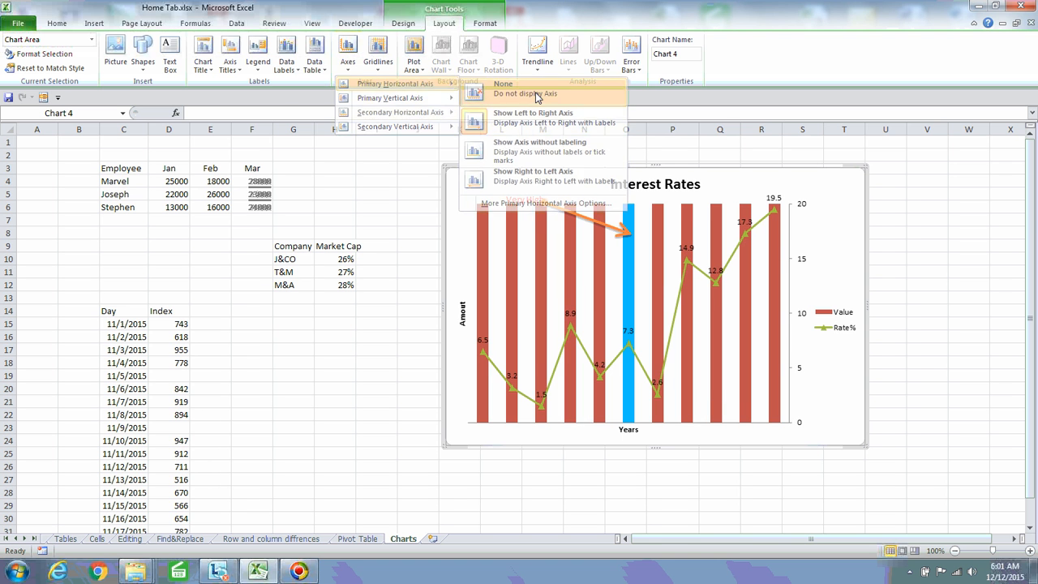
Set both the secondary horizontal axis and the secondary vertical axis of the chart to None
click(346, 65)
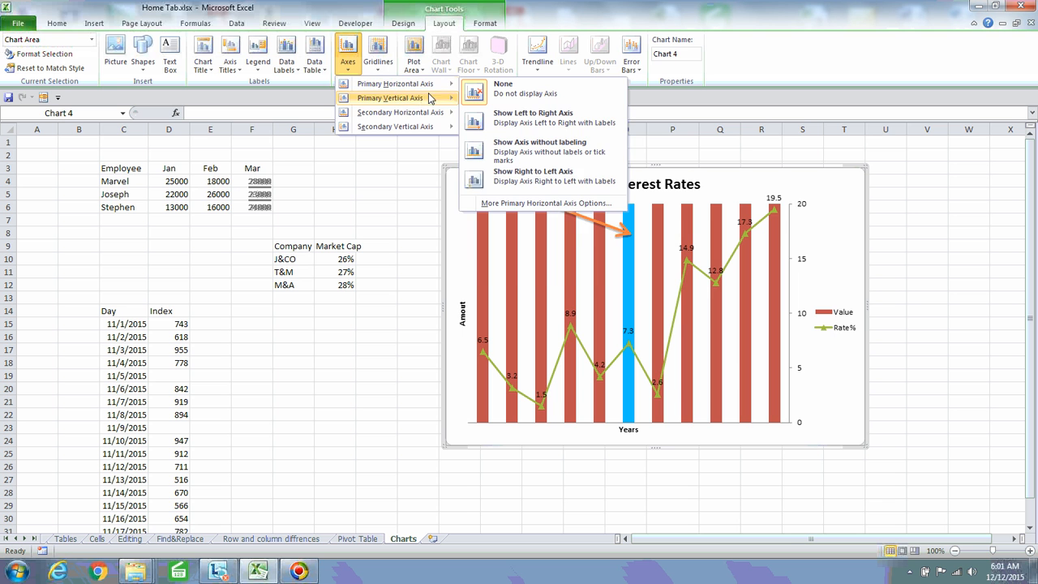
mouse_move(420, 114)
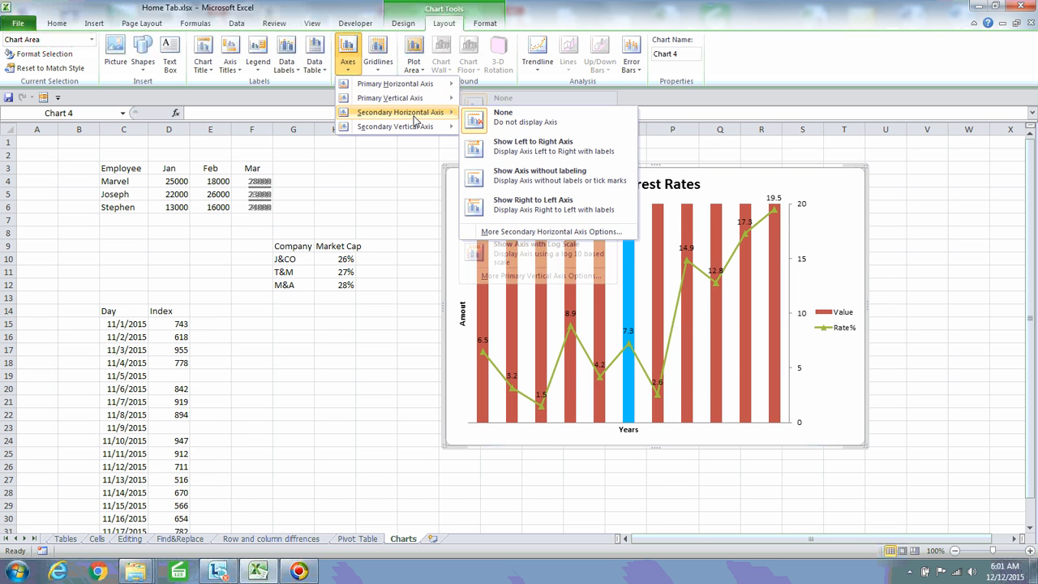
click(516, 113)
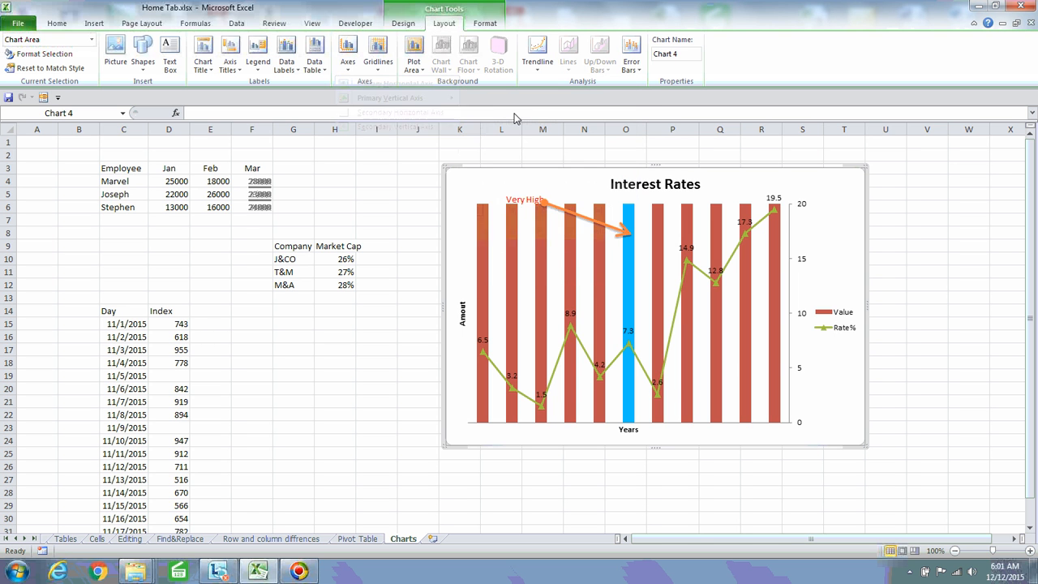
click(347, 64)
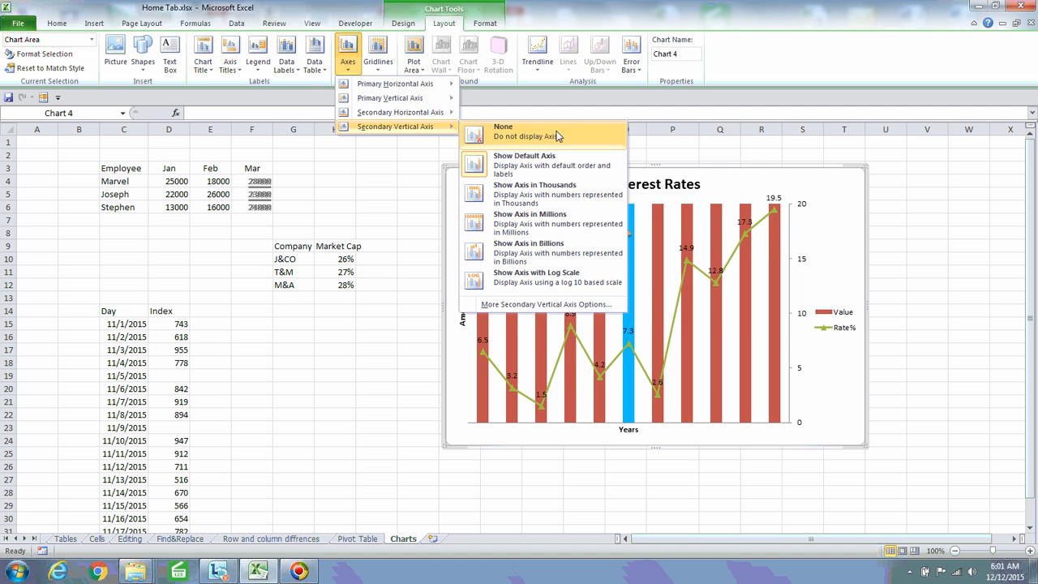
click(546, 136)
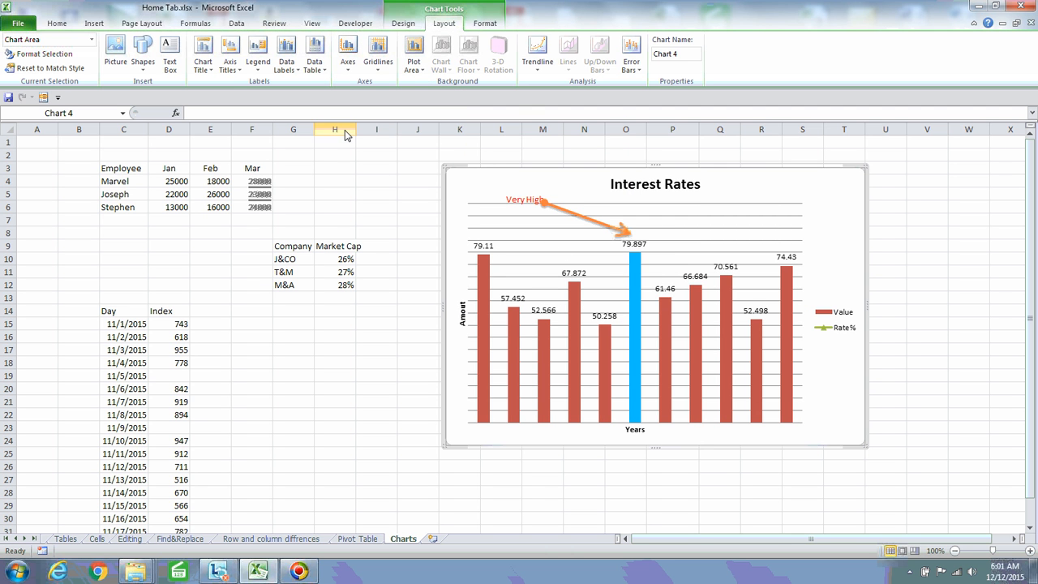
Try resetting the chart area's formatting to match the style, and undo the reset
click(56, 68)
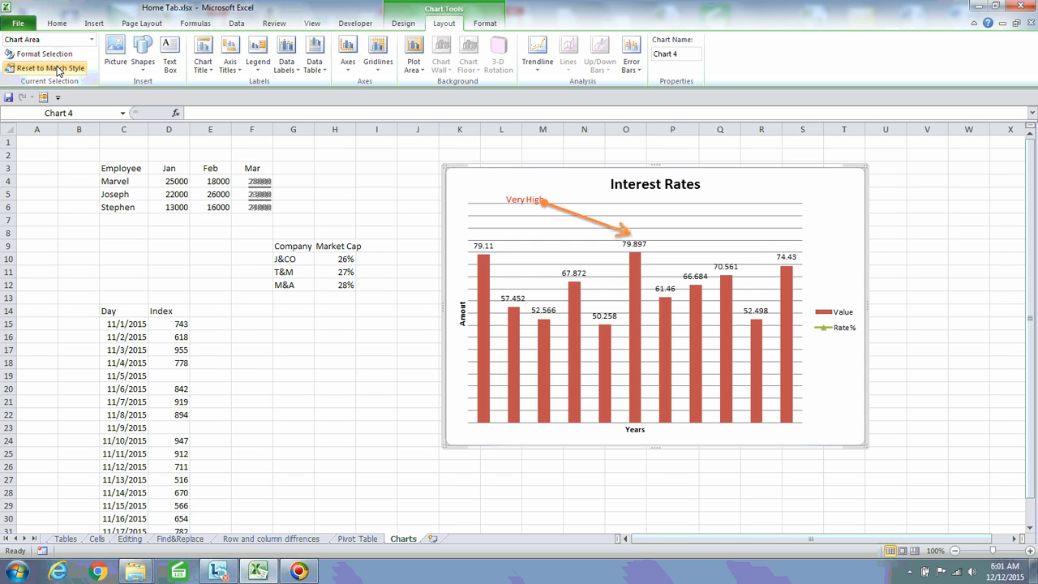
key(ctrl+z)
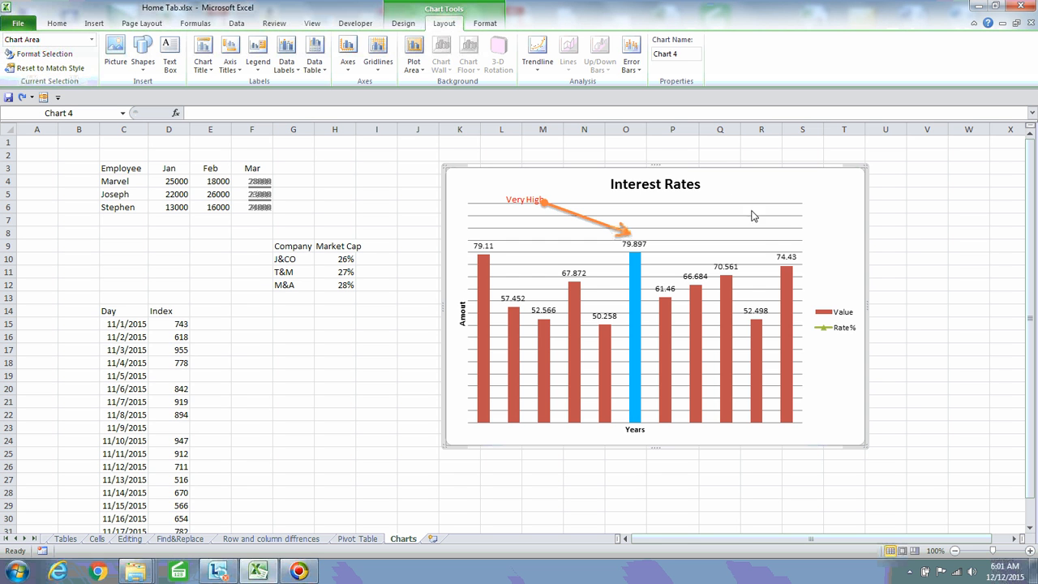
Show the primary horizontal axis from left to right and the primary vertical axis as the default axis
click(347, 71)
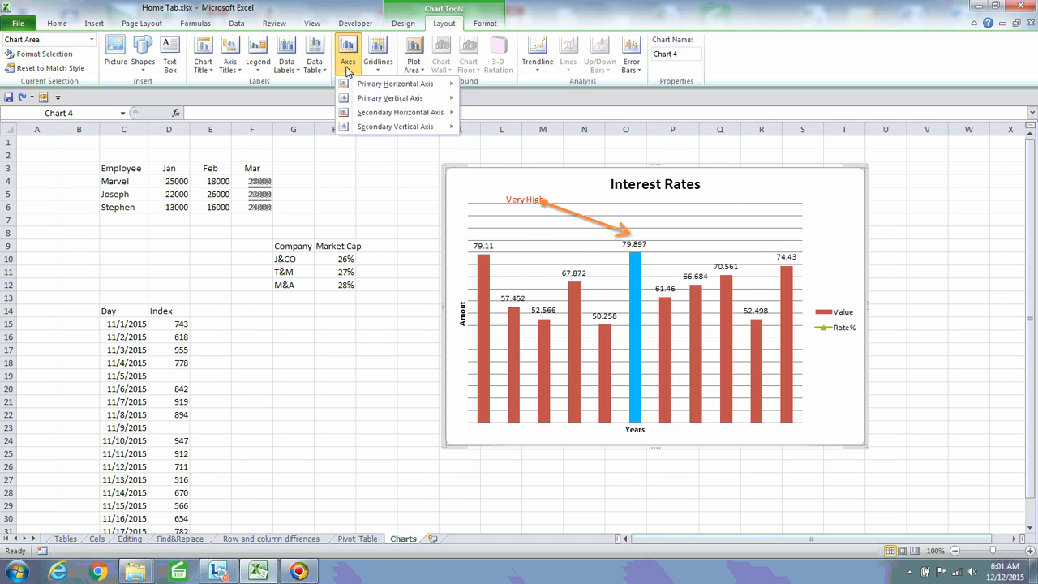
mouse_move(395, 84)
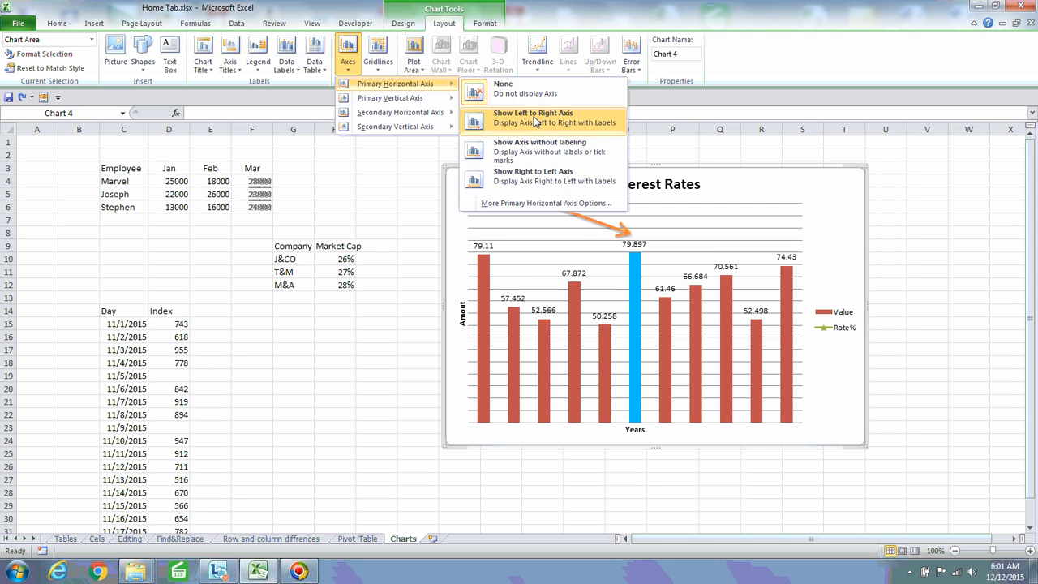
click(533, 120)
click(347, 66)
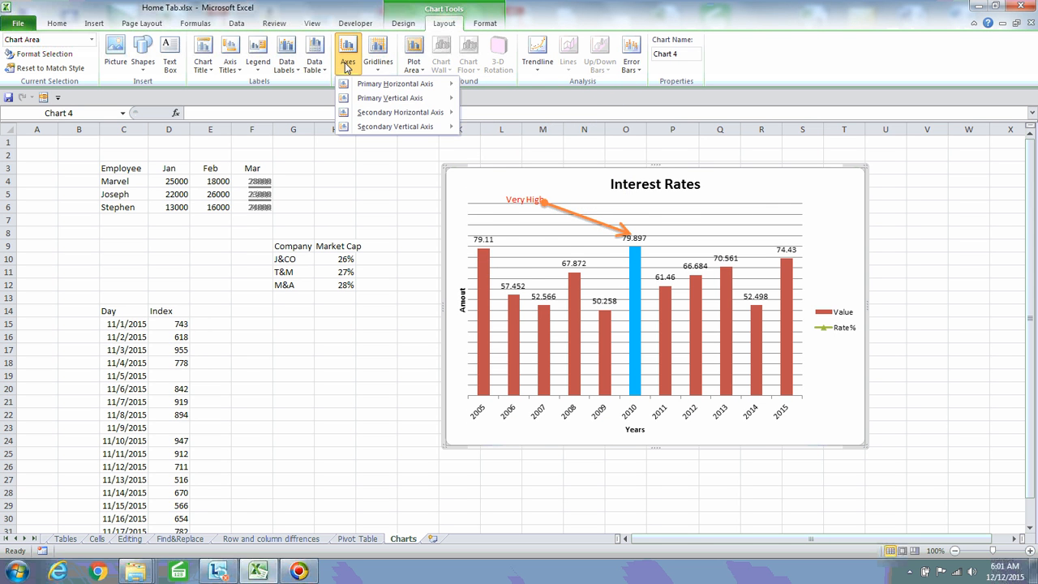
mouse_move(421, 99)
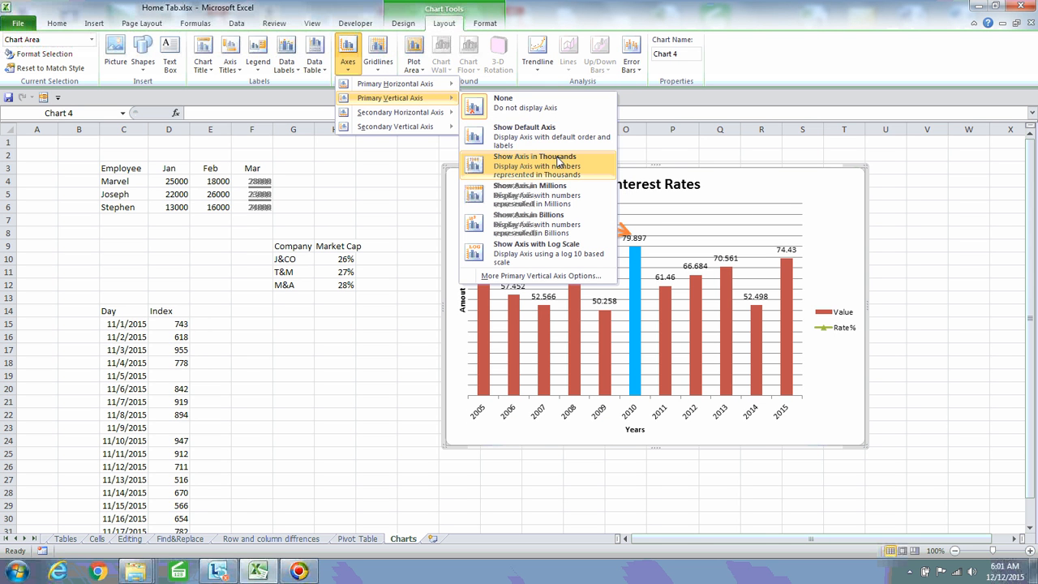
click(523, 136)
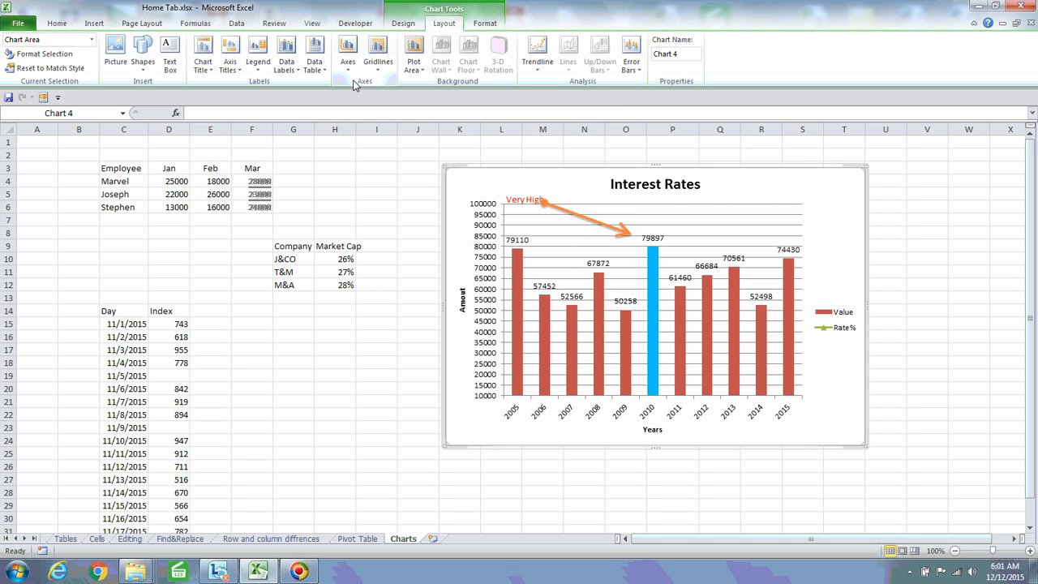
Display both major and minor primary horizontal gridlines on the chart
click(377, 72)
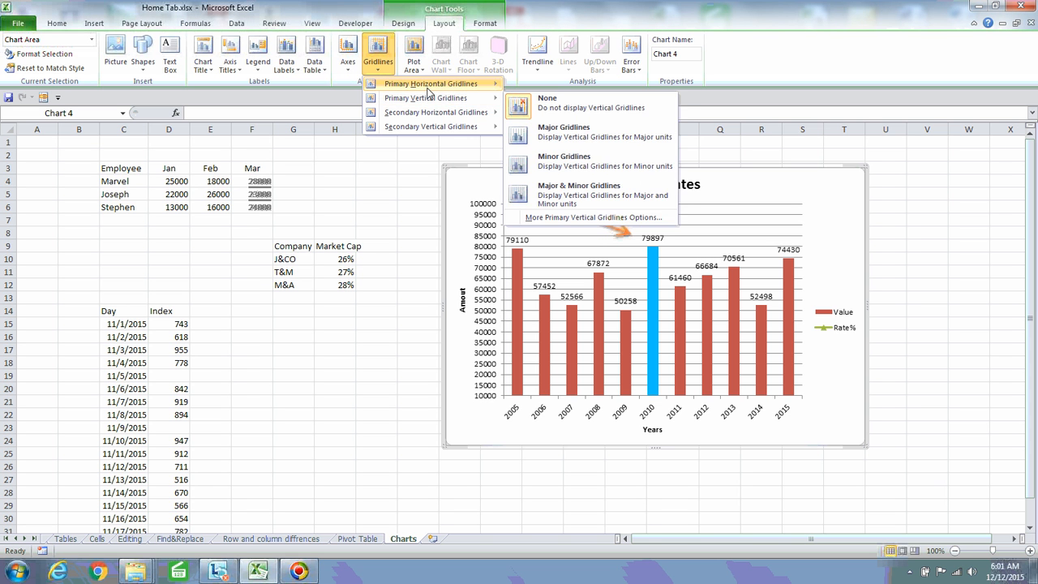
mouse_move(427, 89)
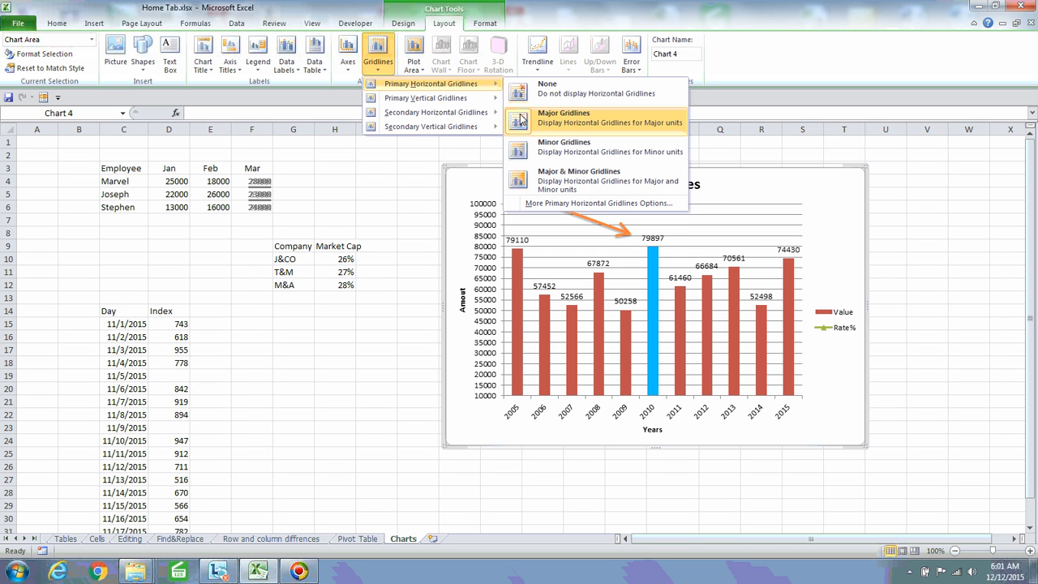
click(560, 184)
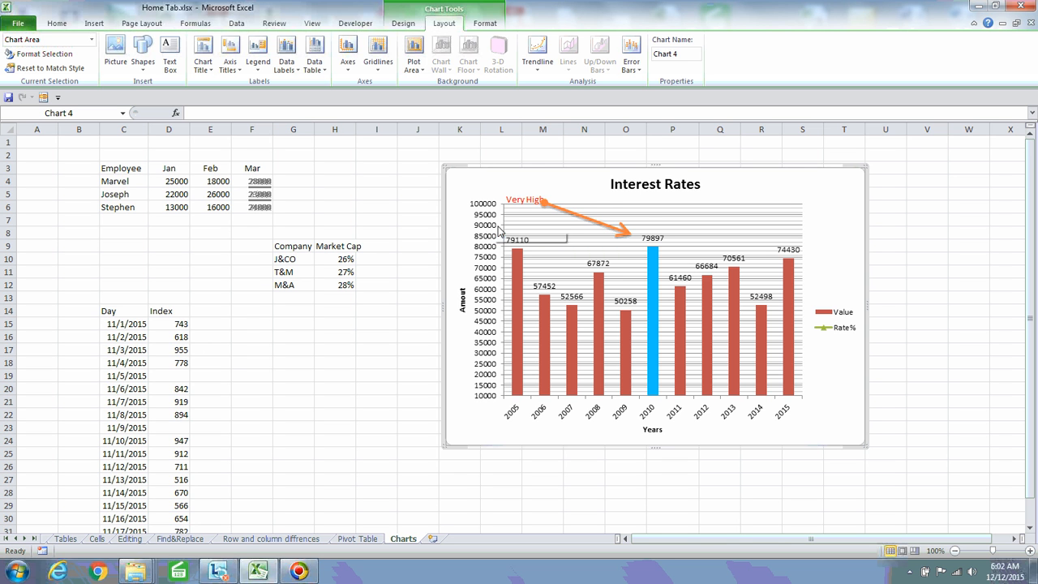
Check the fixed scale and major and minor unit settings in the vertical value axis formatting options
right_click(492, 222)
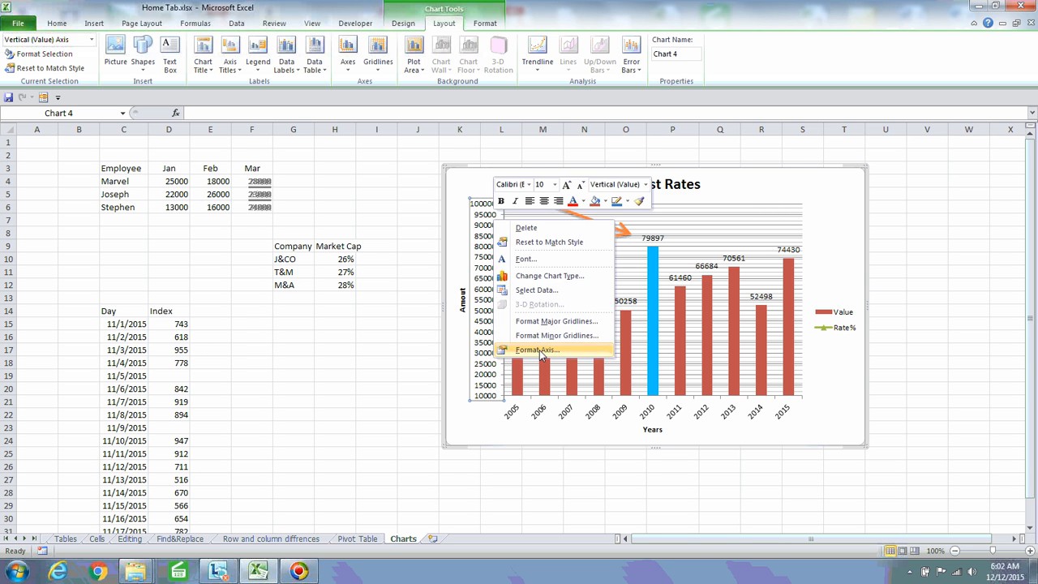
click(536, 351)
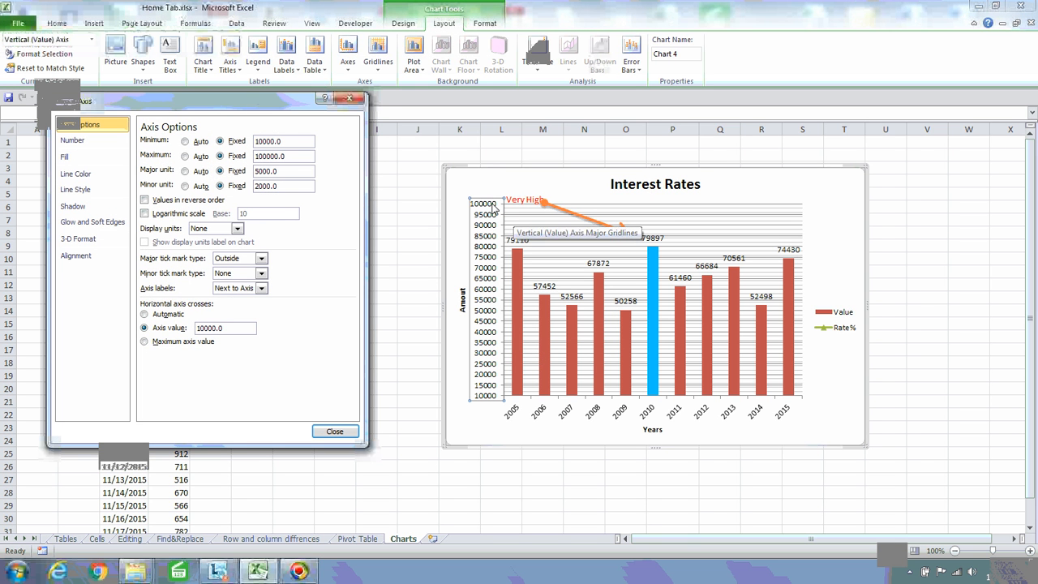
click(349, 99)
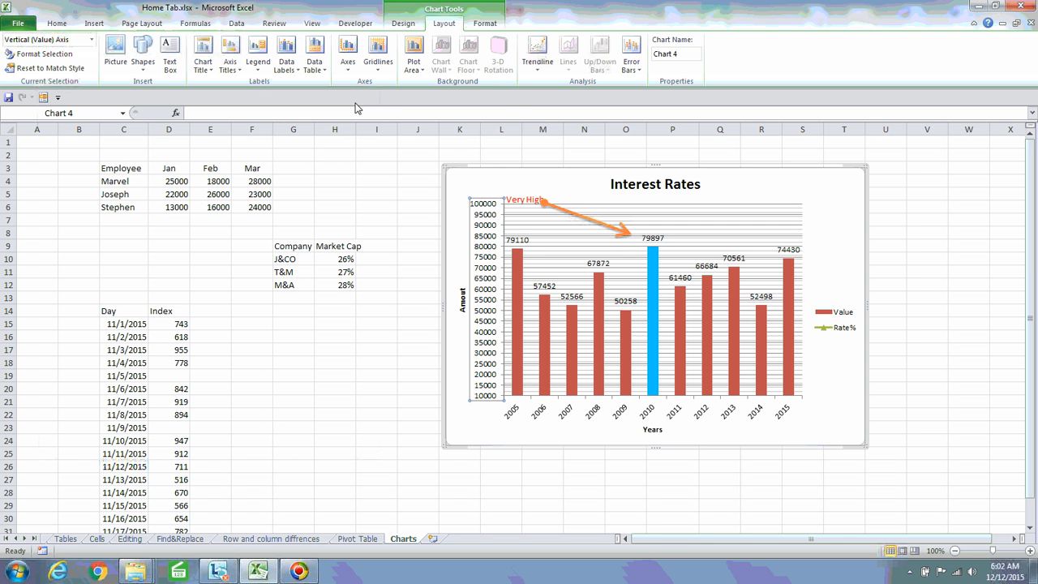
Apply Major & Minor Gridlines to the chart's primary vertical and secondary vertical gridlines
click(377, 62)
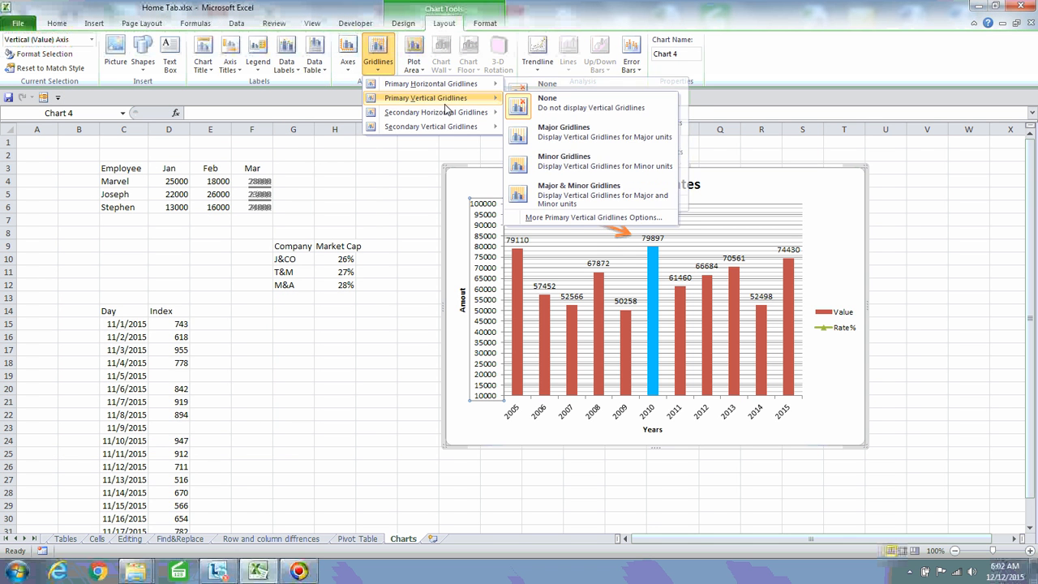
mouse_move(445, 102)
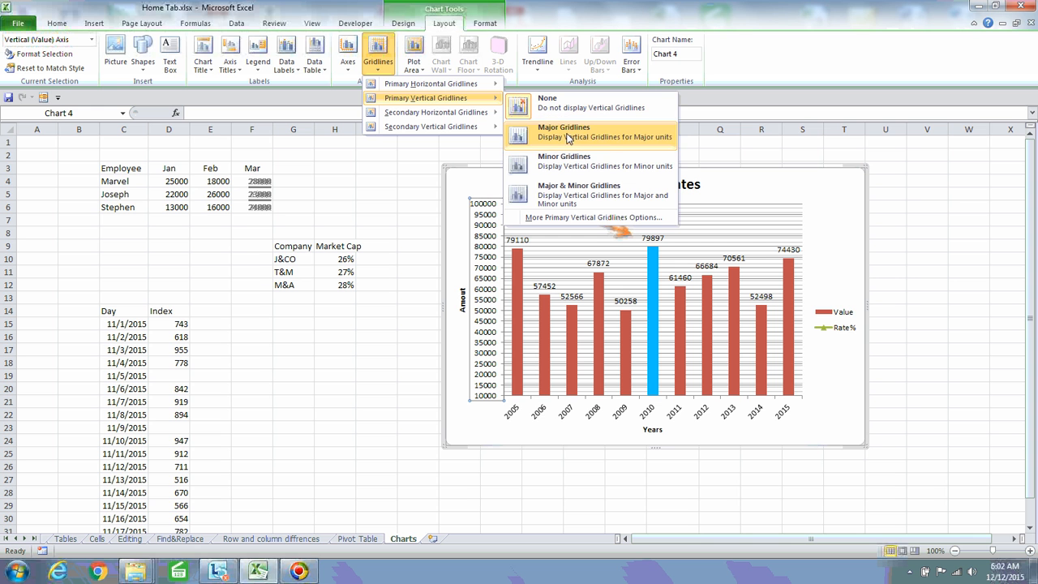
click(592, 197)
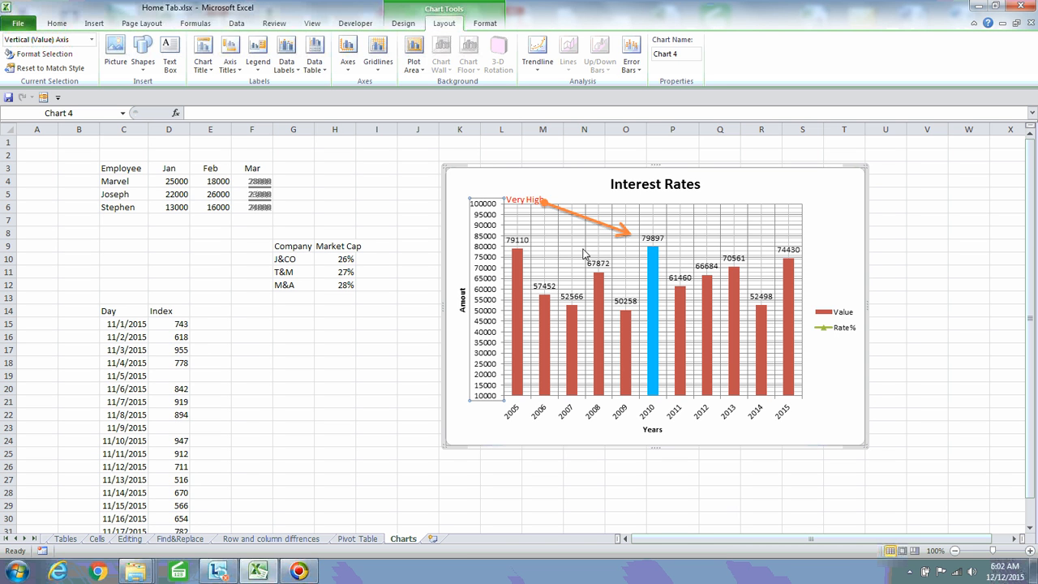
click(387, 73)
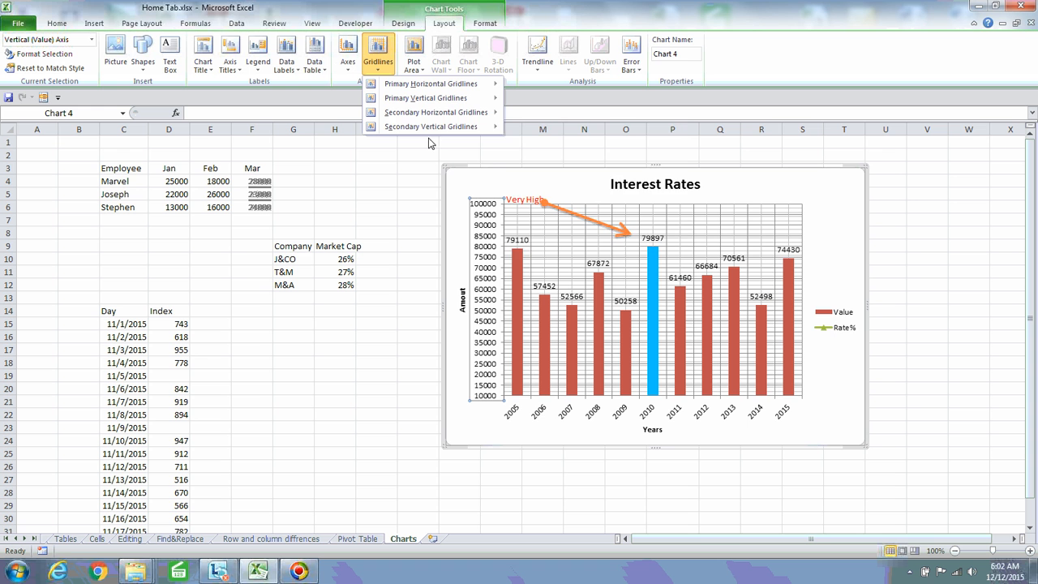
mouse_move(415, 129)
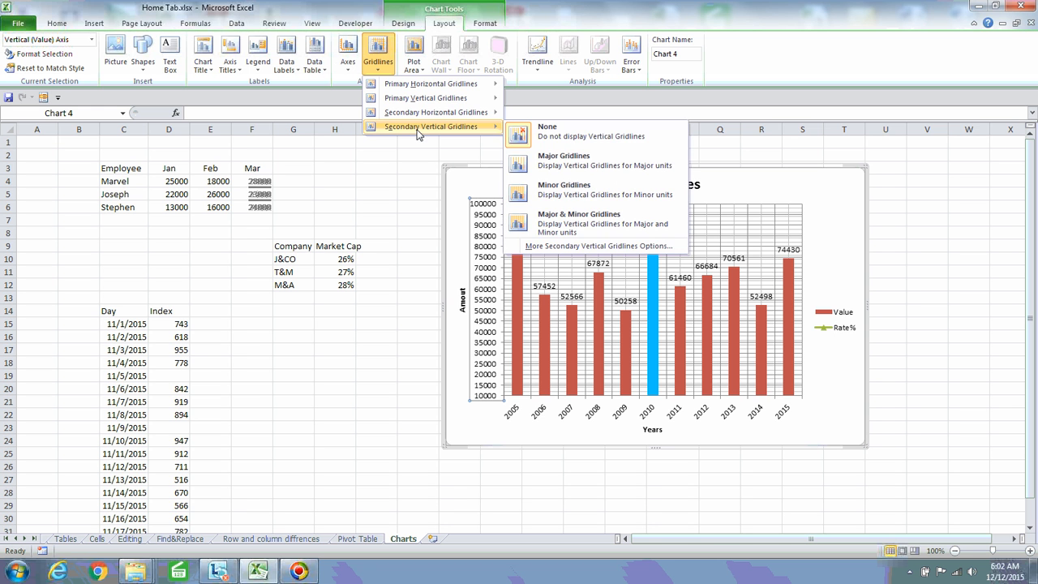
click(577, 227)
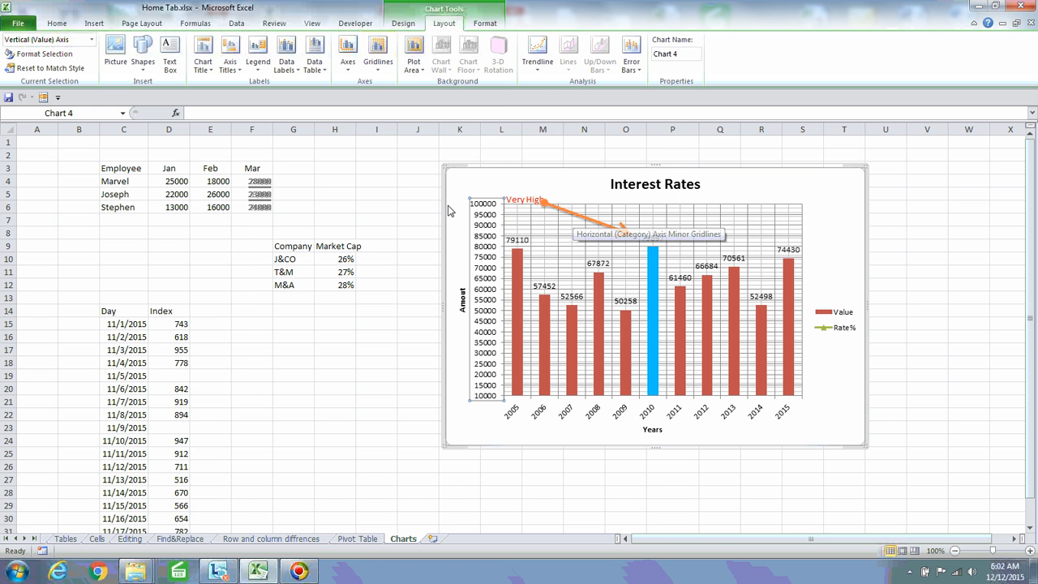
Format the primary horizontal major gridlines as a solid line in Red, Accent 2
click(377, 72)
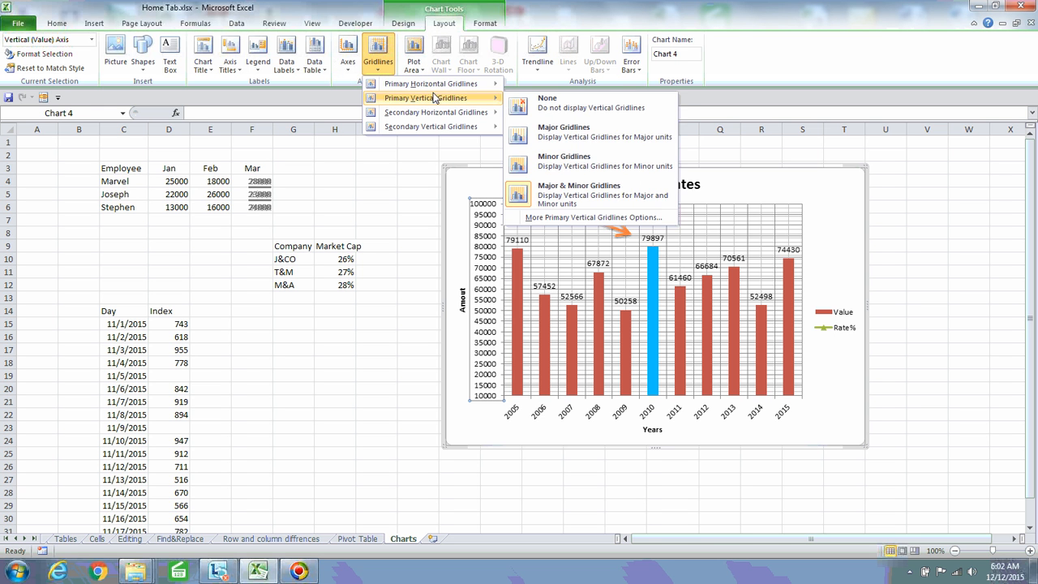
mouse_move(421, 88)
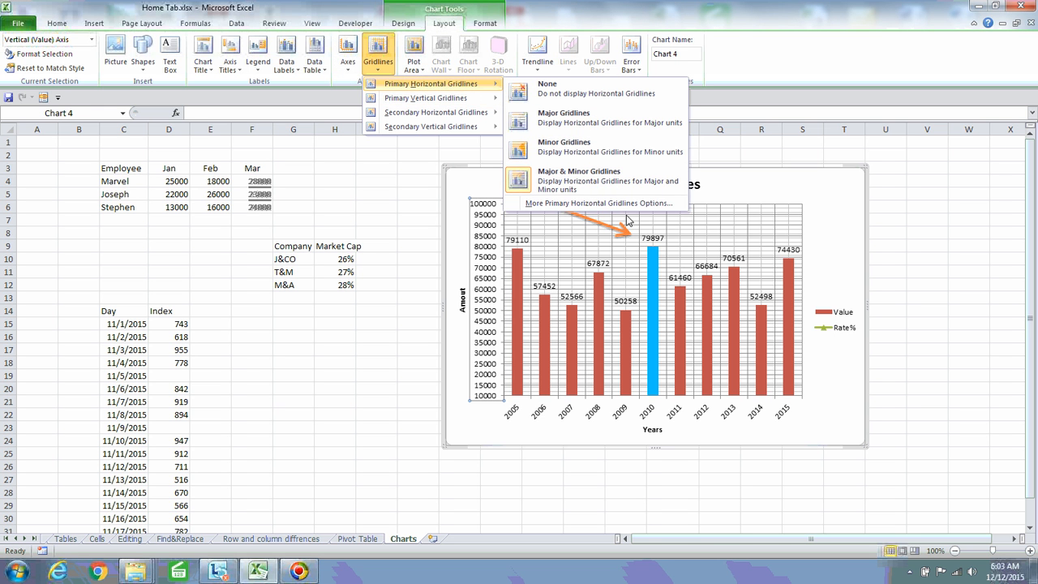
click(598, 203)
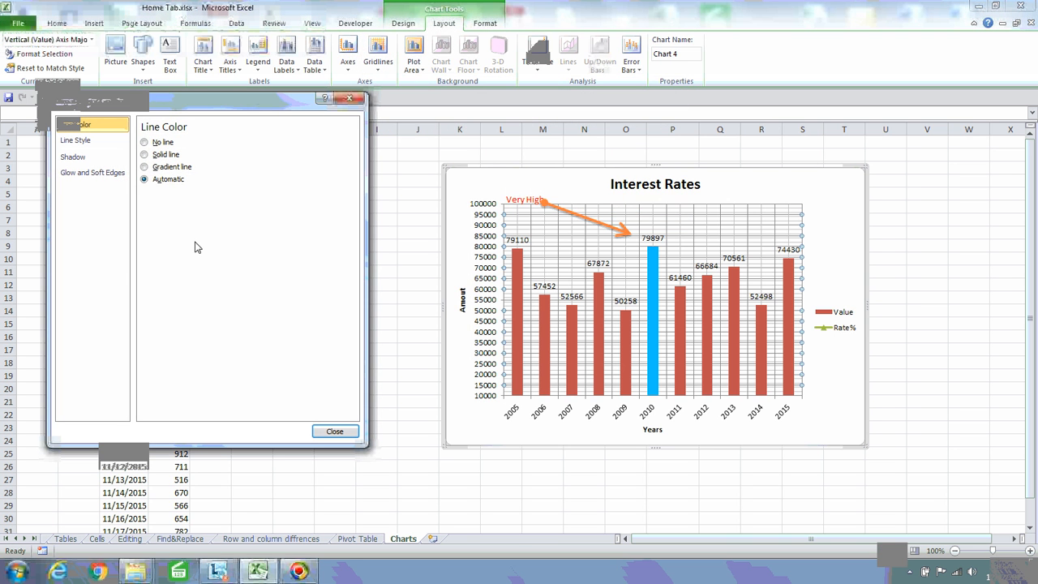
click(144, 154)
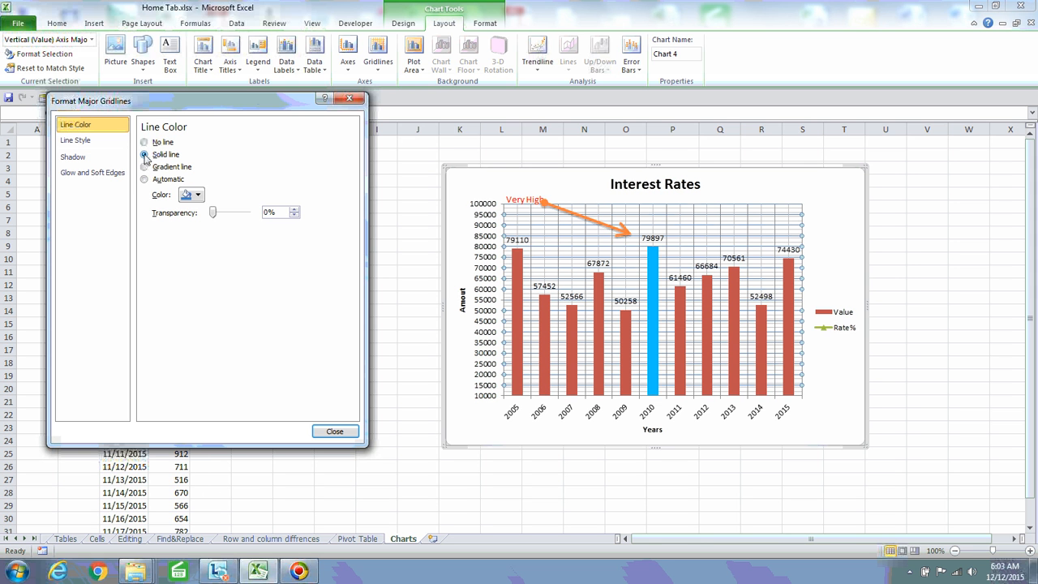
click(199, 195)
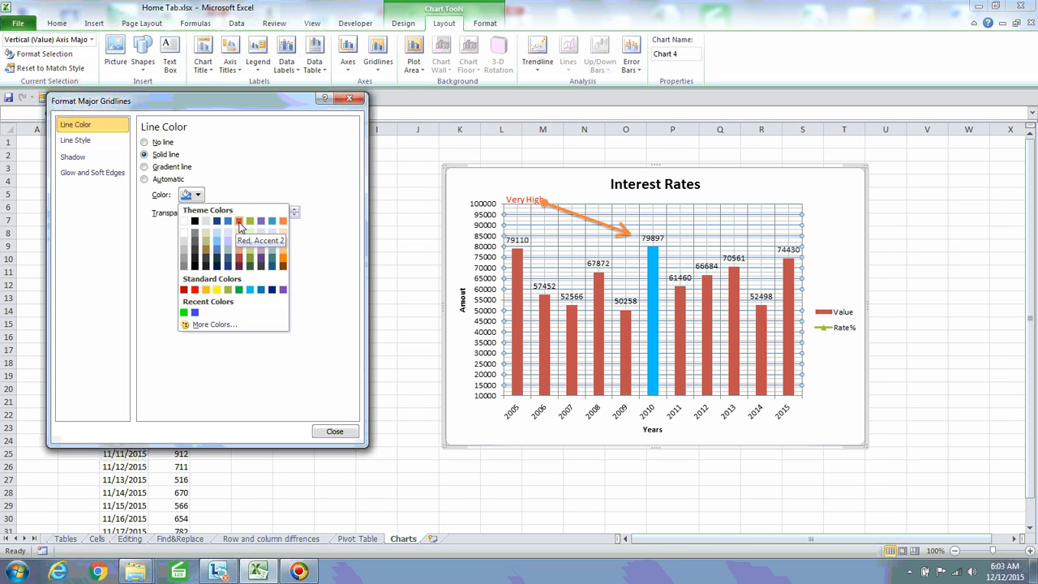
click(240, 227)
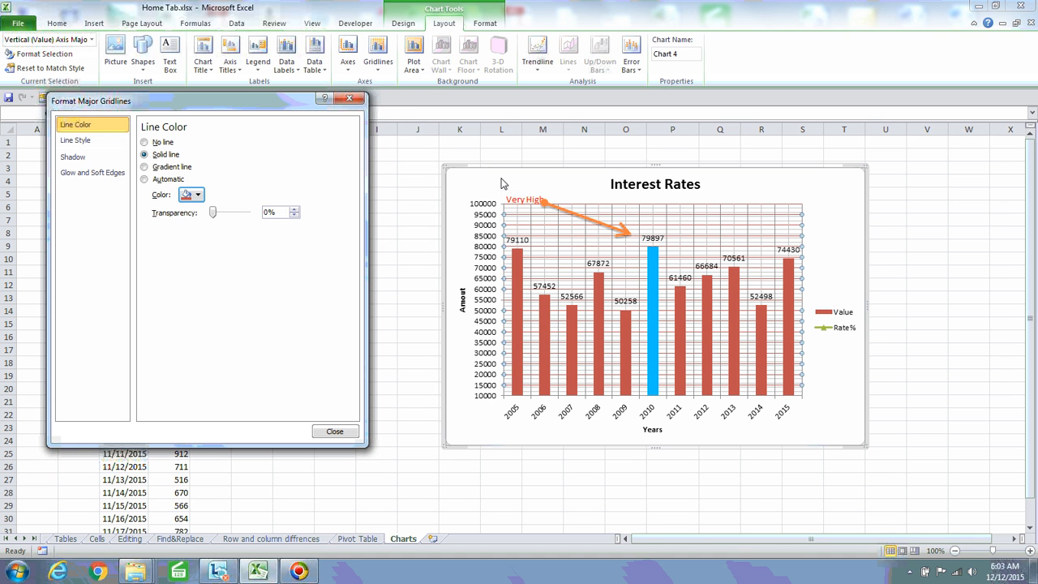
click(348, 98)
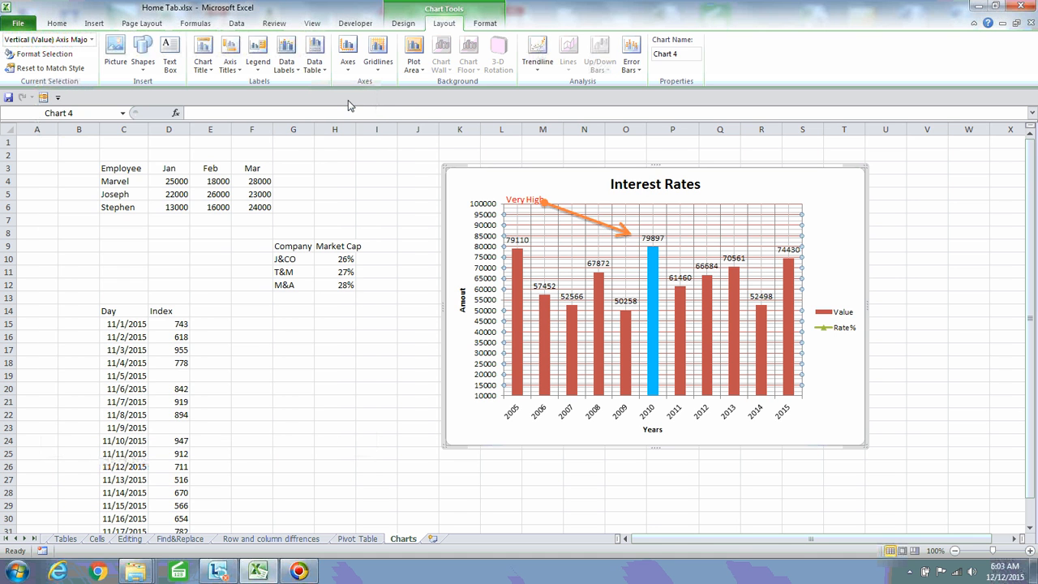
Try a solid fill on the vertical value axis of the chart and undo it
click(525, 214)
click(853, 222)
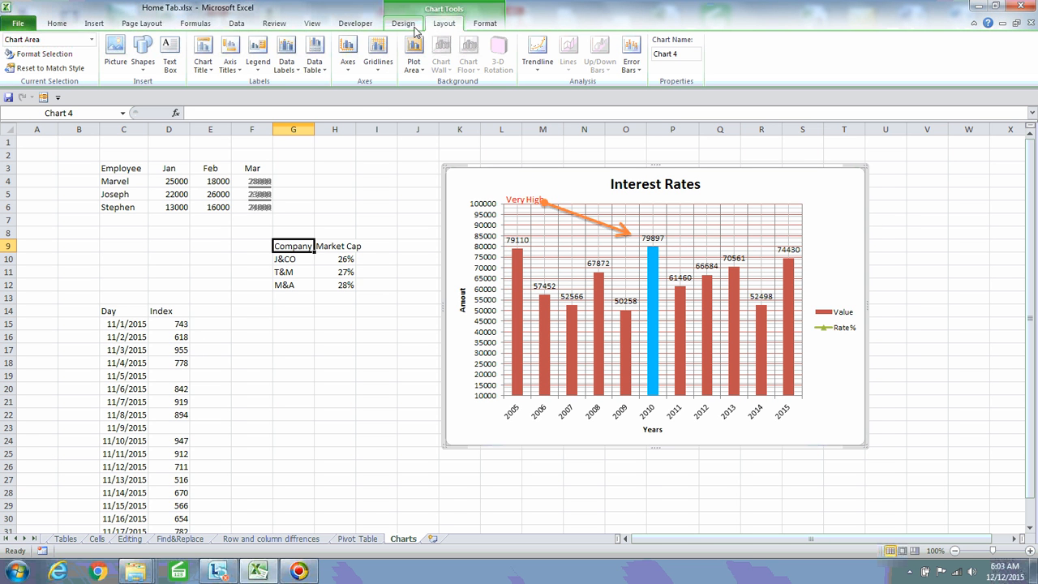
click(92, 39)
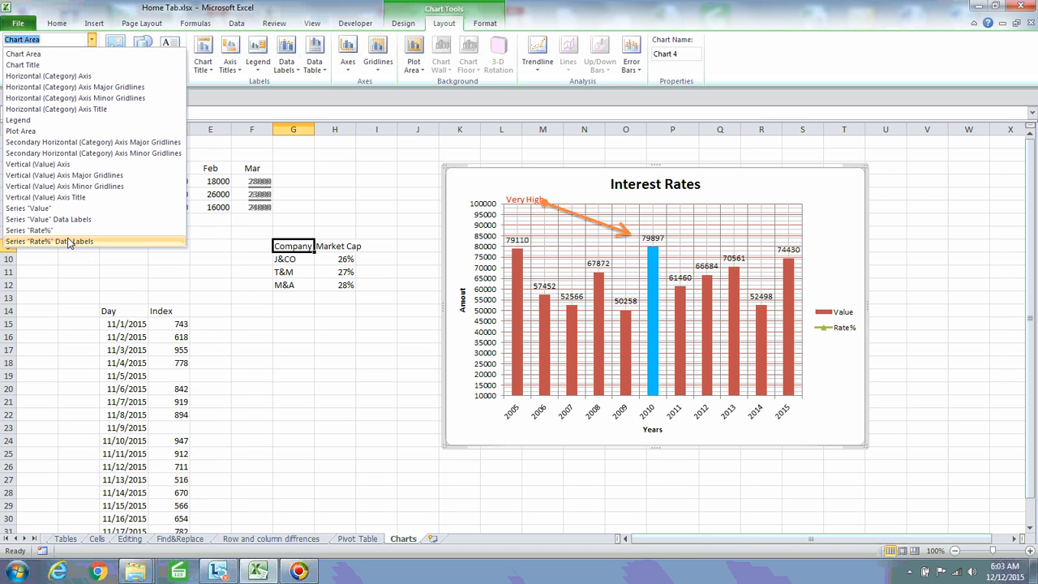
click(76, 187)
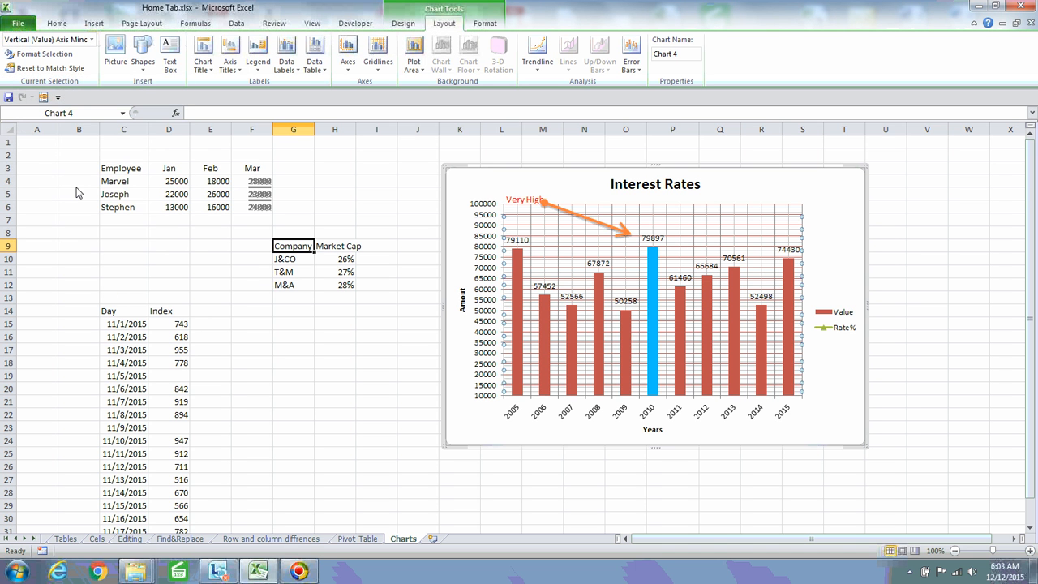
right_click(506, 235)
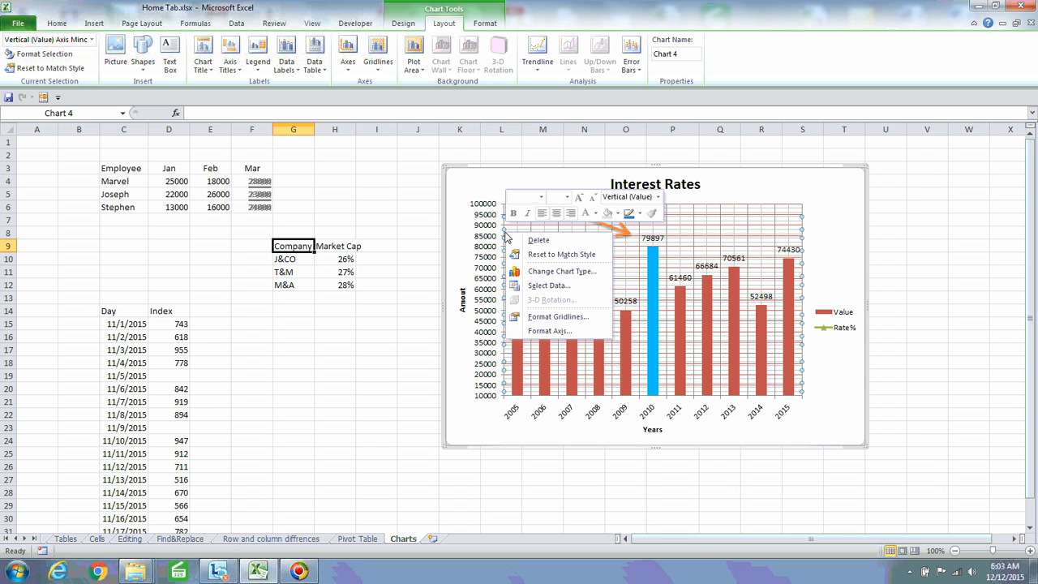
click(550, 330)
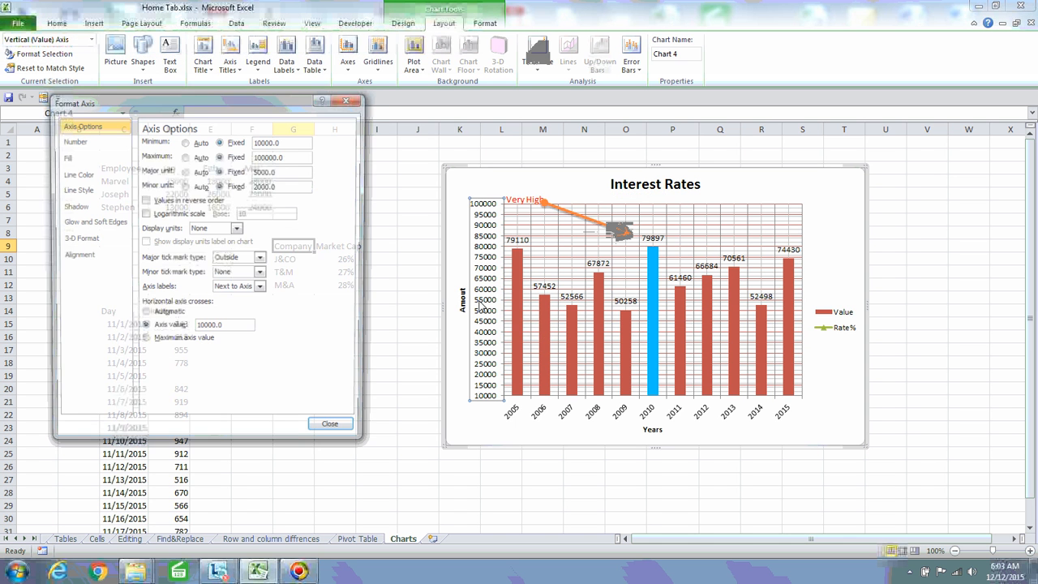
click(71, 156)
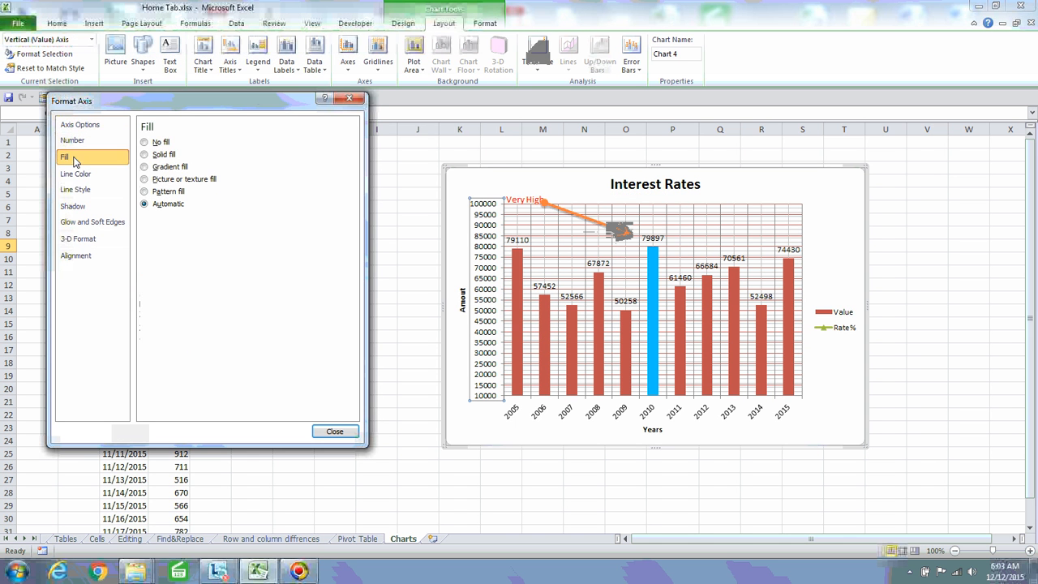
click(157, 158)
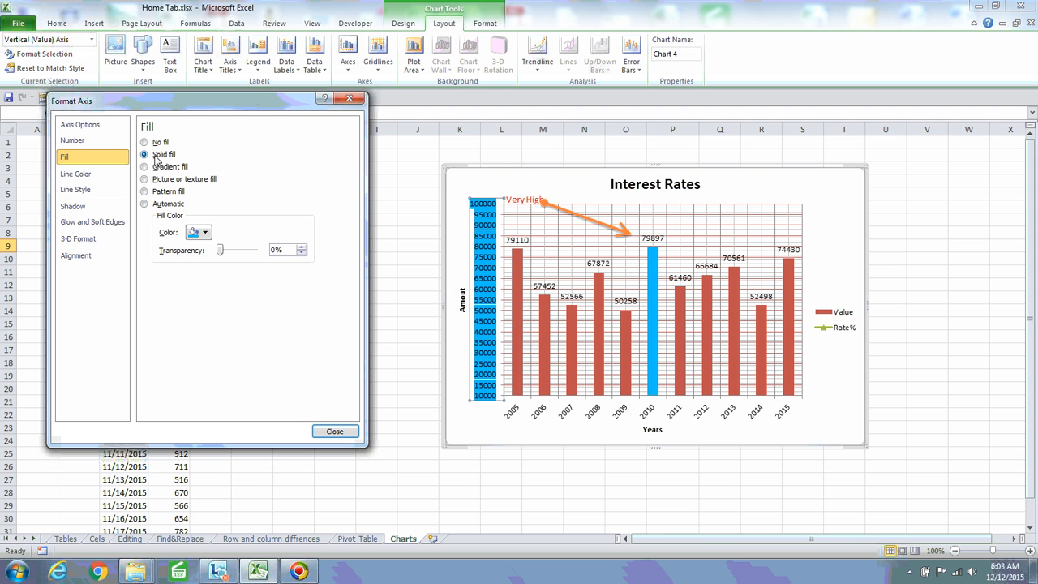
click(348, 98)
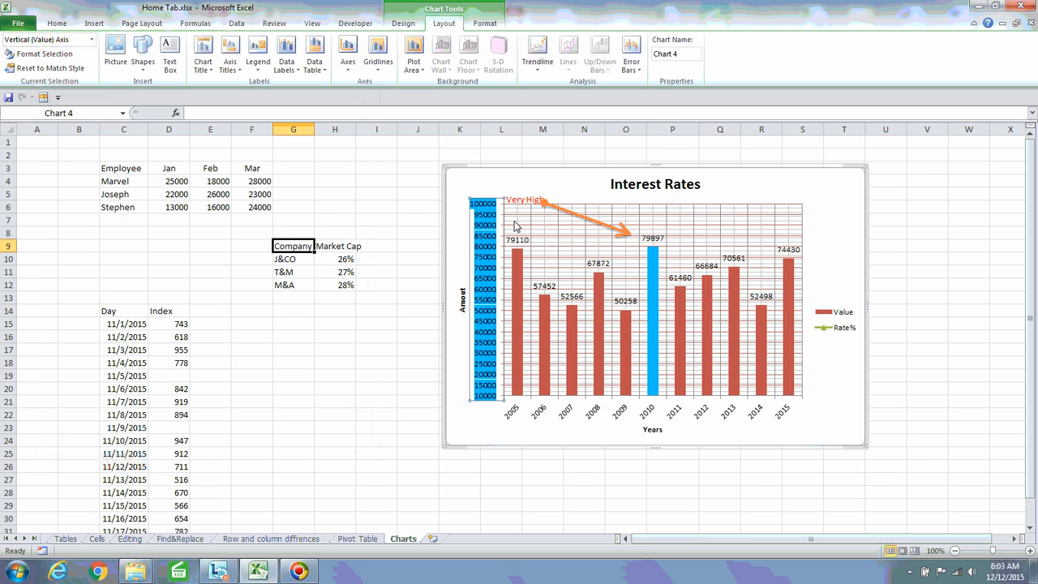
key(ctrl+z)
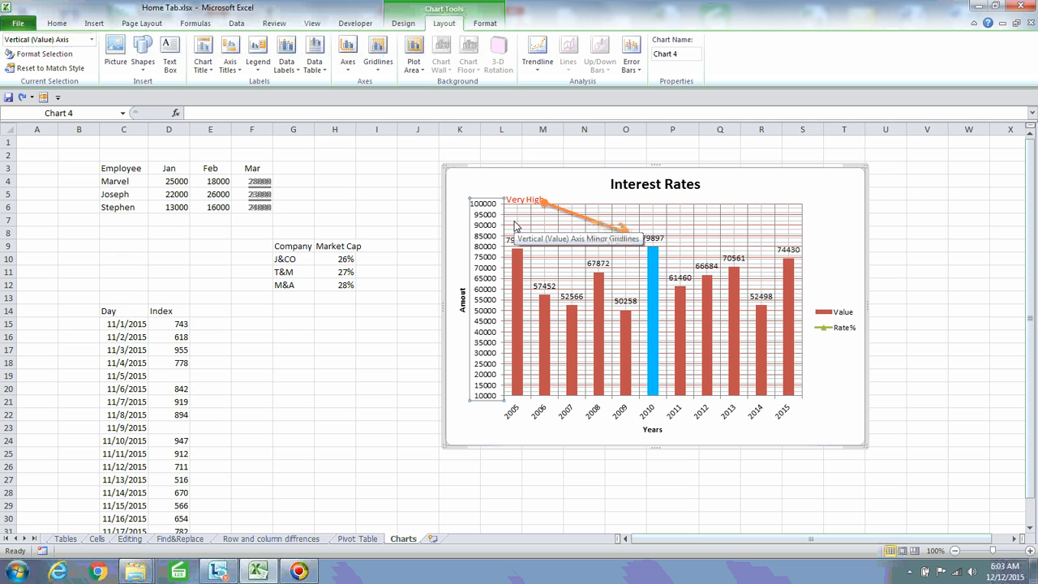
Open the formatting options for the vertical value axis minor gridlines
click(758, 195)
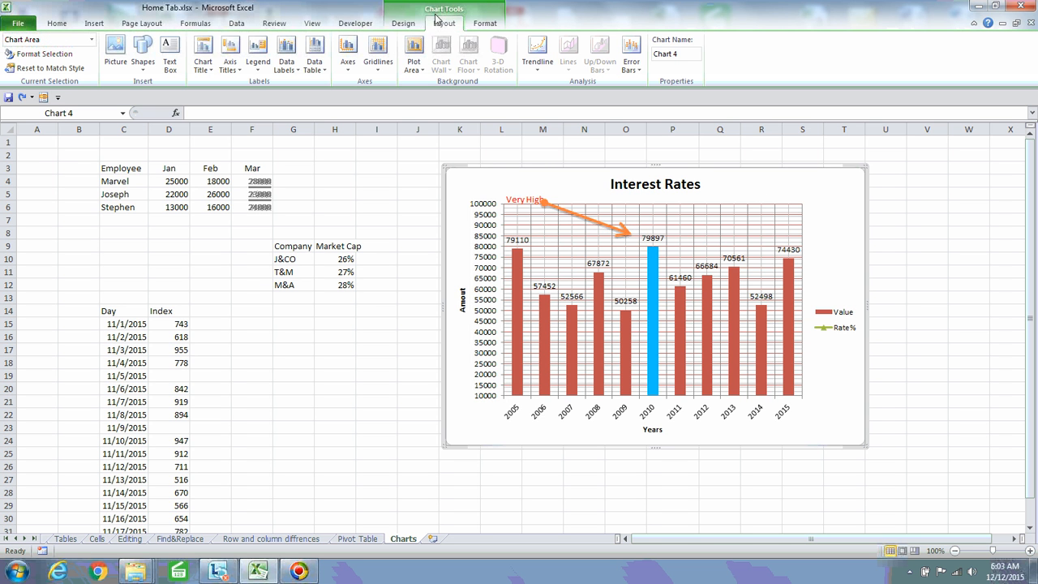
click(92, 39)
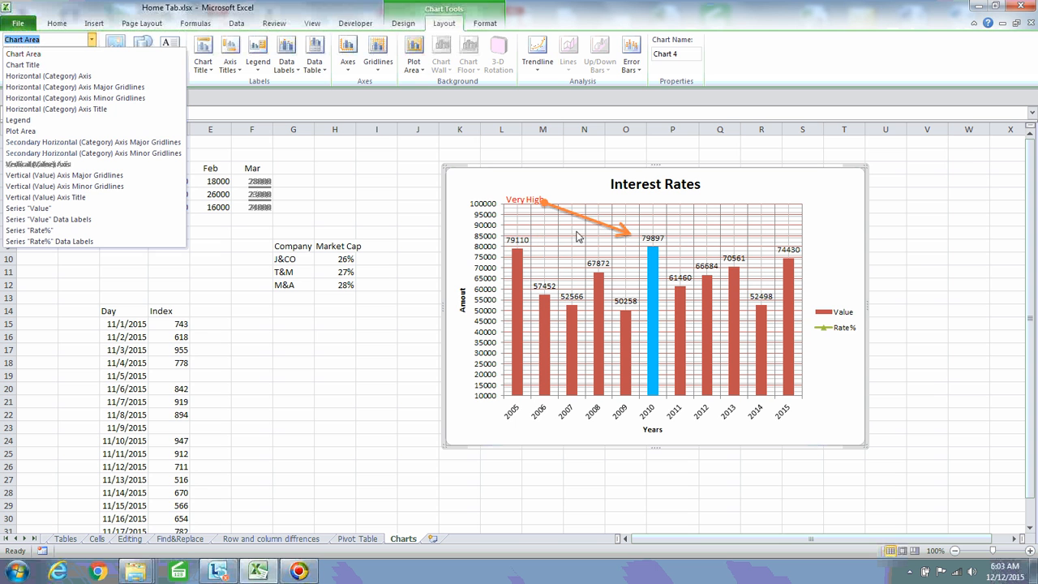
right_click(842, 202)
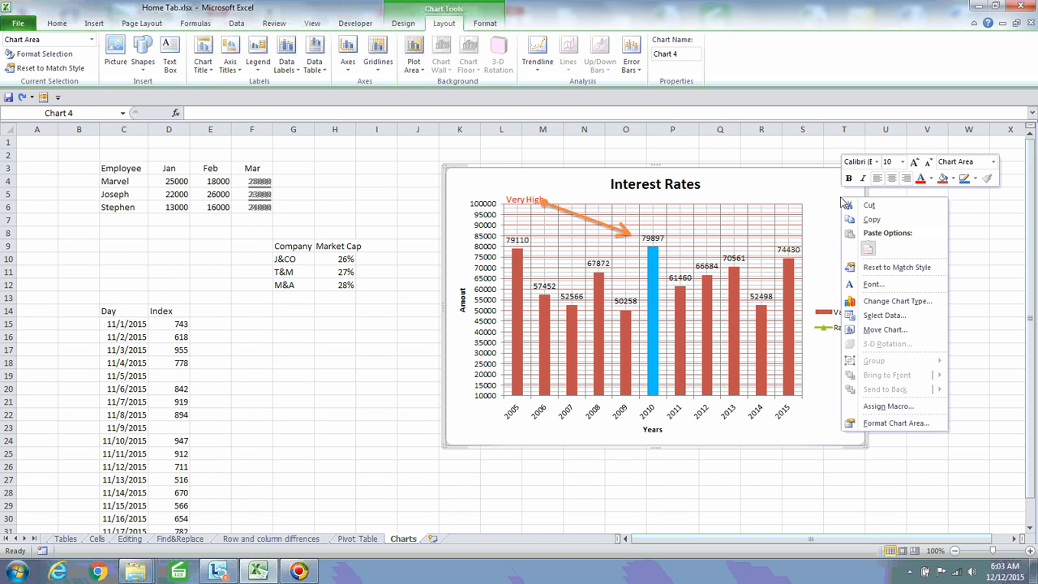
click(889, 423)
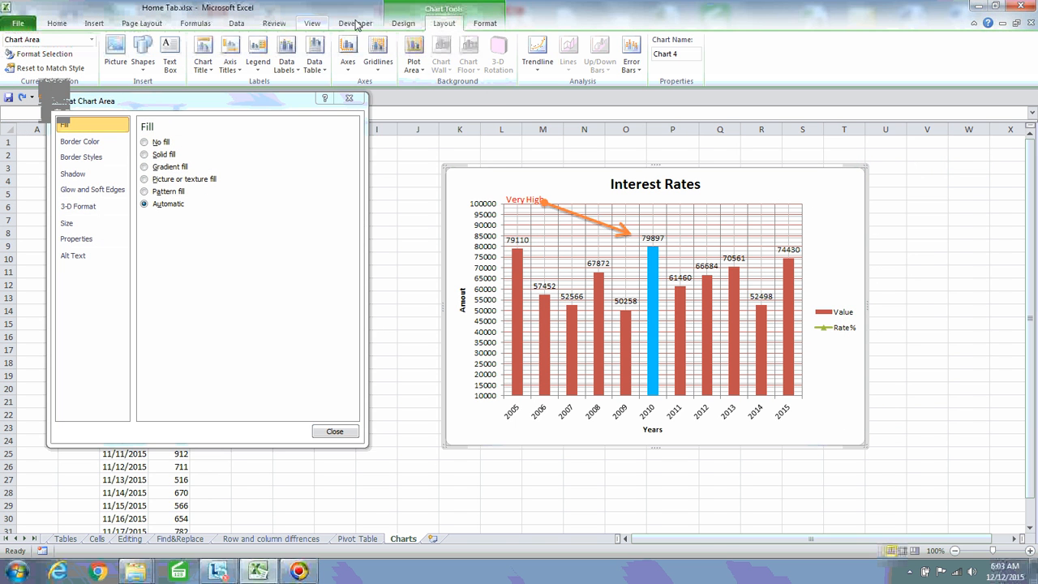
click(92, 40)
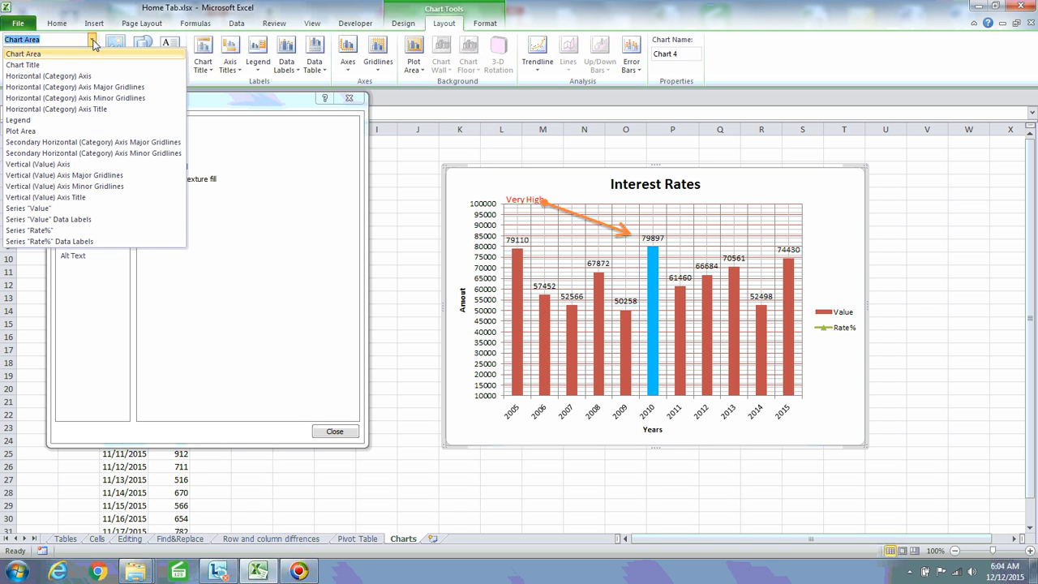
click(103, 188)
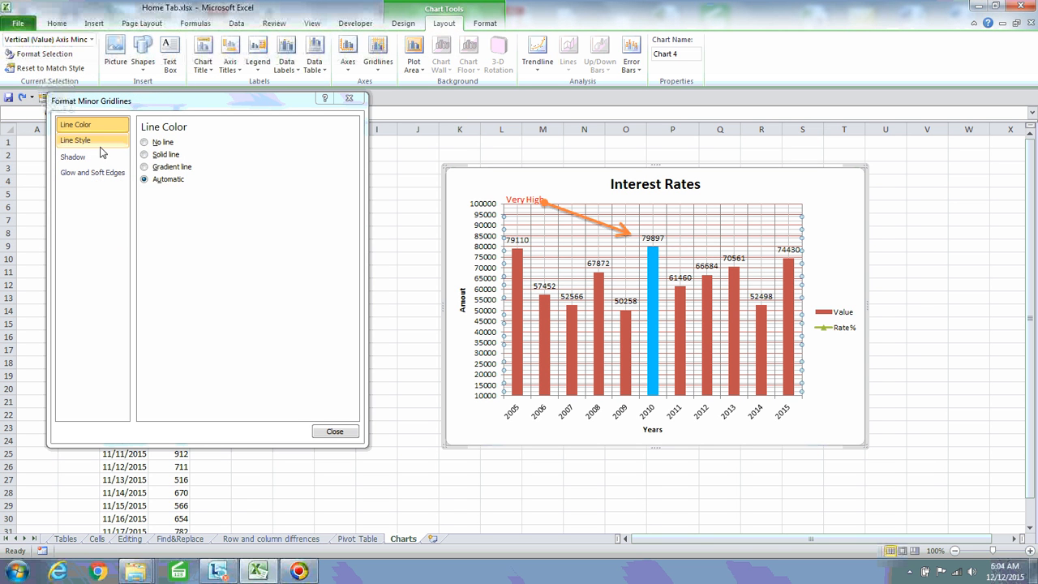
Try a 1.75 pt line width on the vertical axis minor gridlines and set it back to 0.75 pt
click(96, 143)
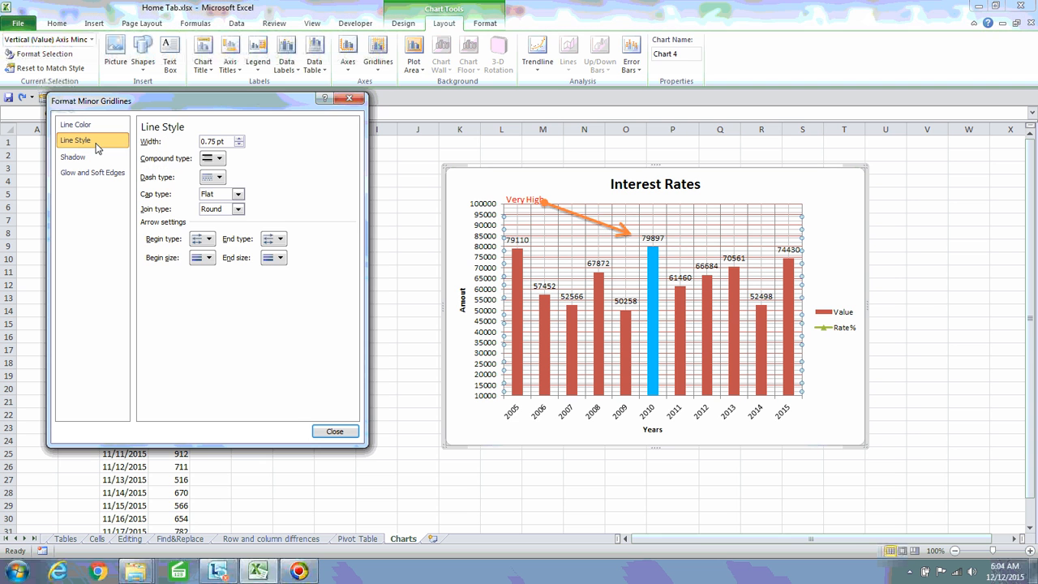
click(239, 139)
click(239, 139)
click(239, 139)
click(239, 140)
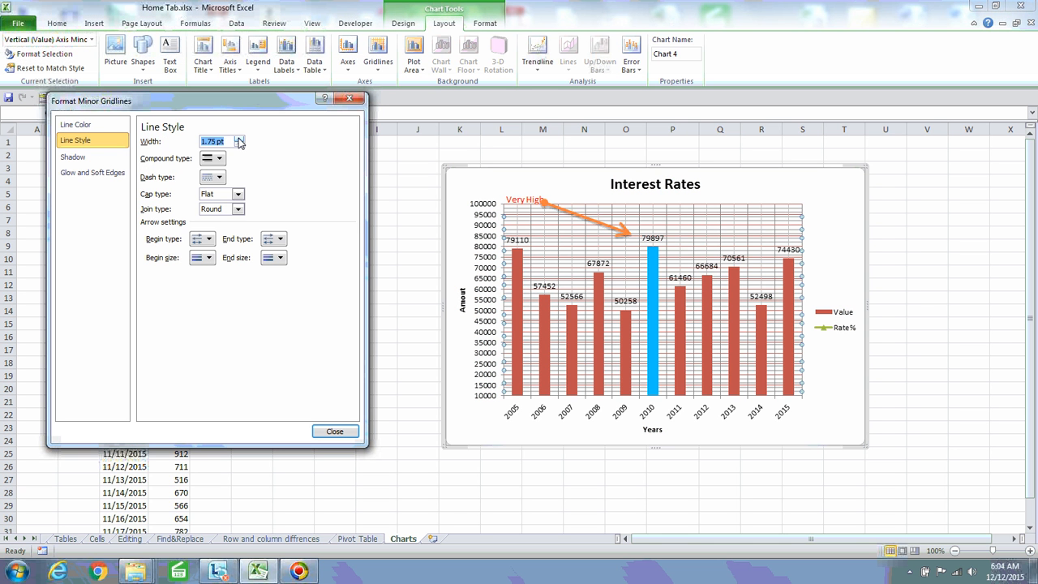
click(238, 146)
click(239, 146)
click(239, 145)
click(239, 146)
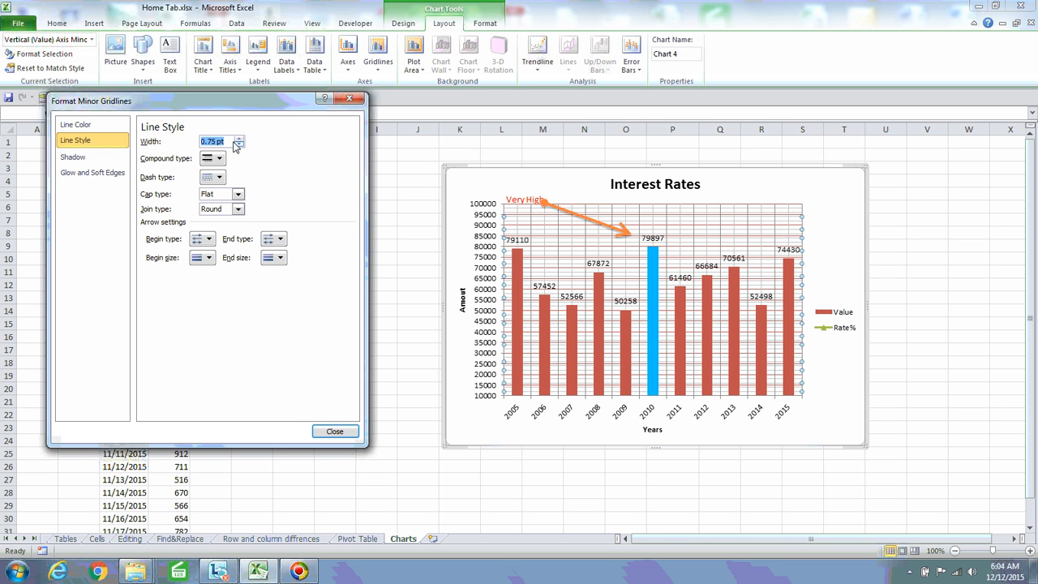
Color the vertical value axis minor gridlines with a solid yellow line
click(91, 126)
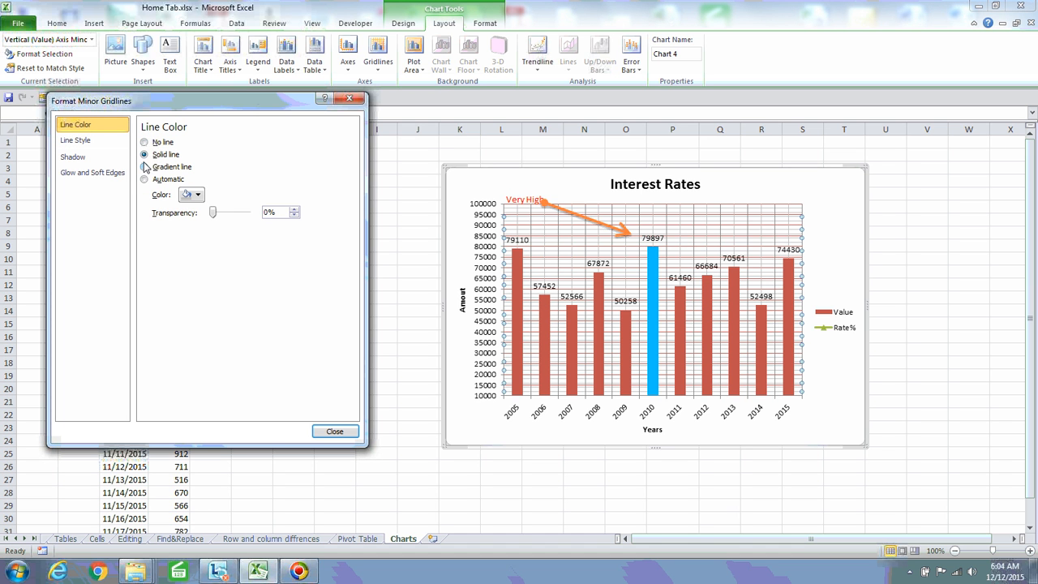
click(197, 195)
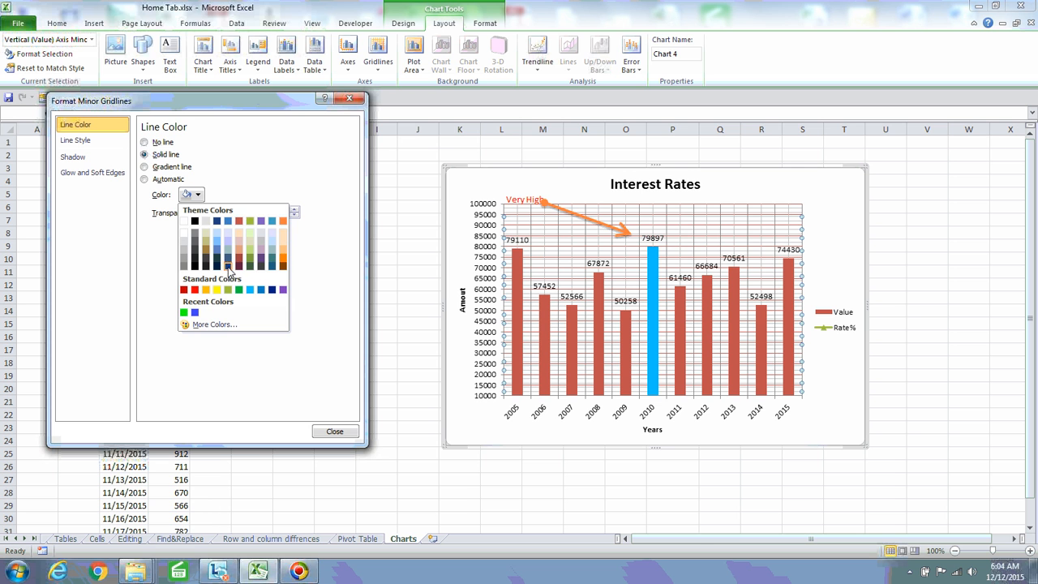
click(217, 290)
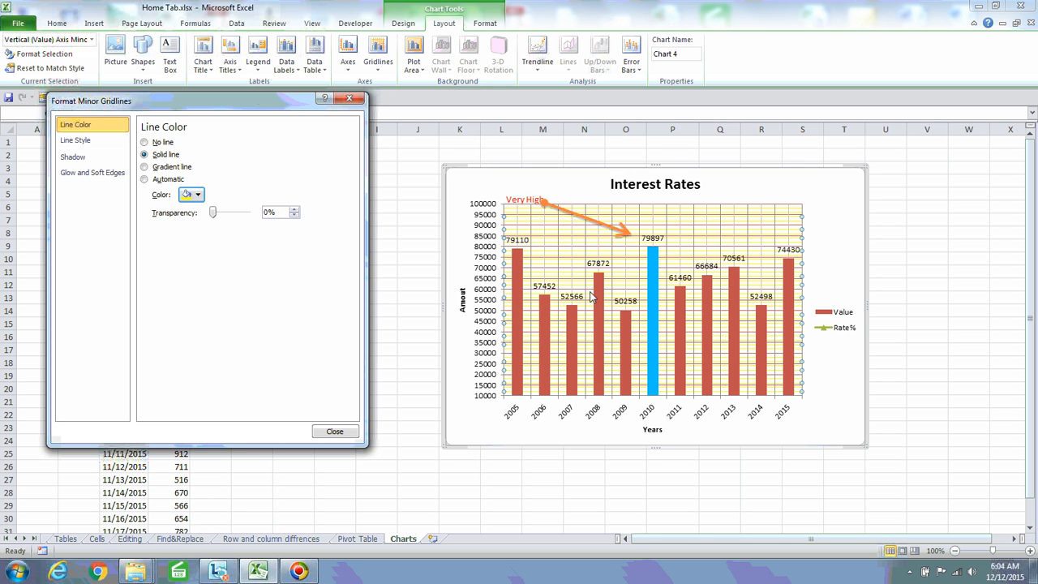
click(350, 99)
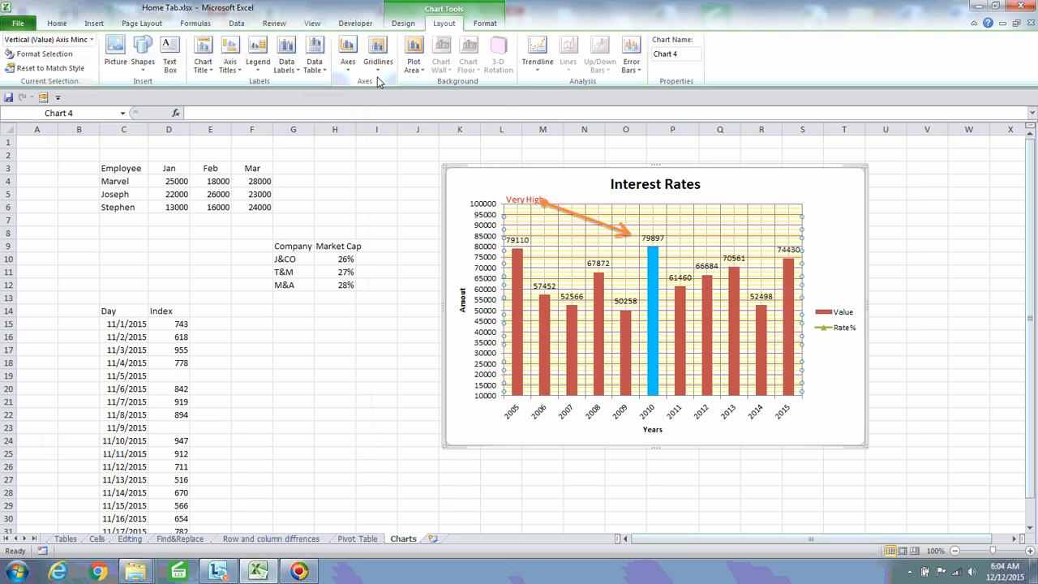
Show the chart's plot area with the default color fill
click(378, 73)
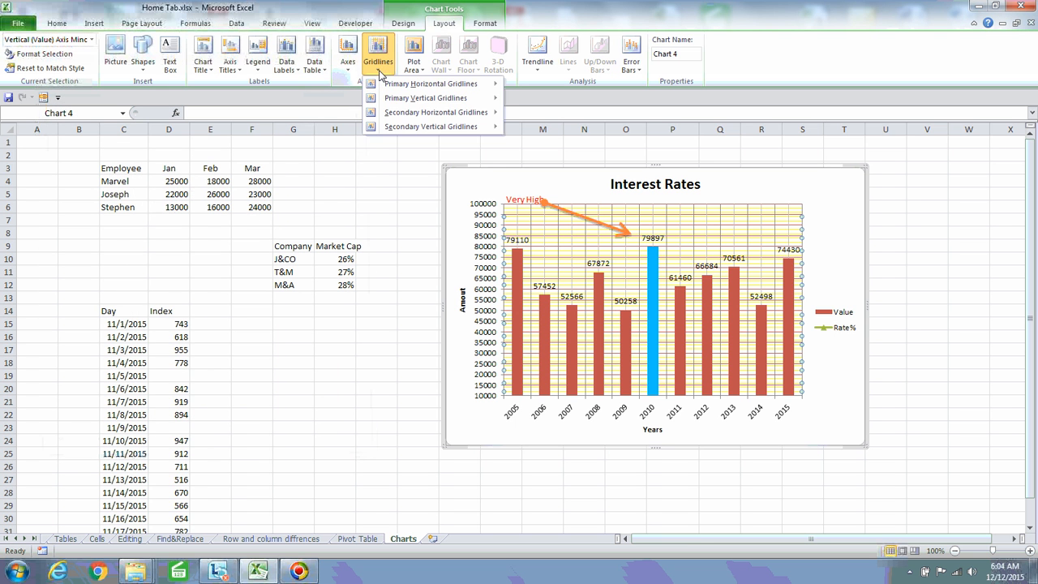
click(740, 62)
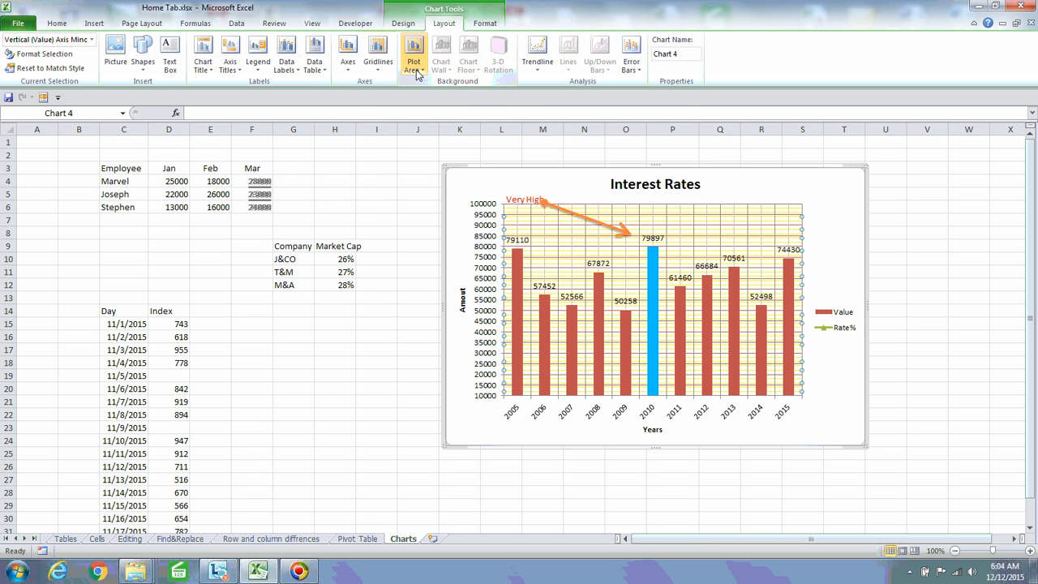
click(417, 73)
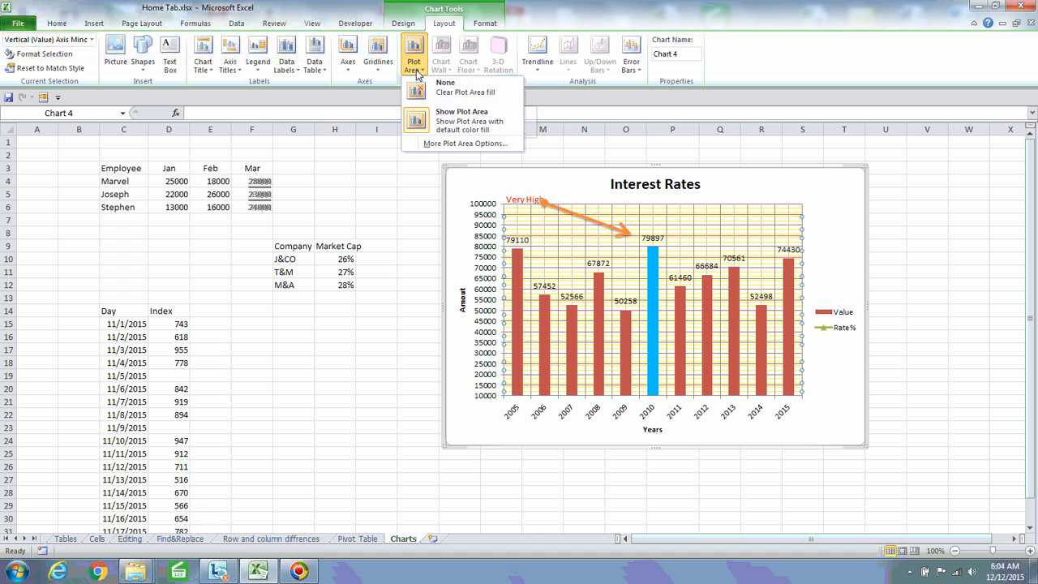
click(467, 125)
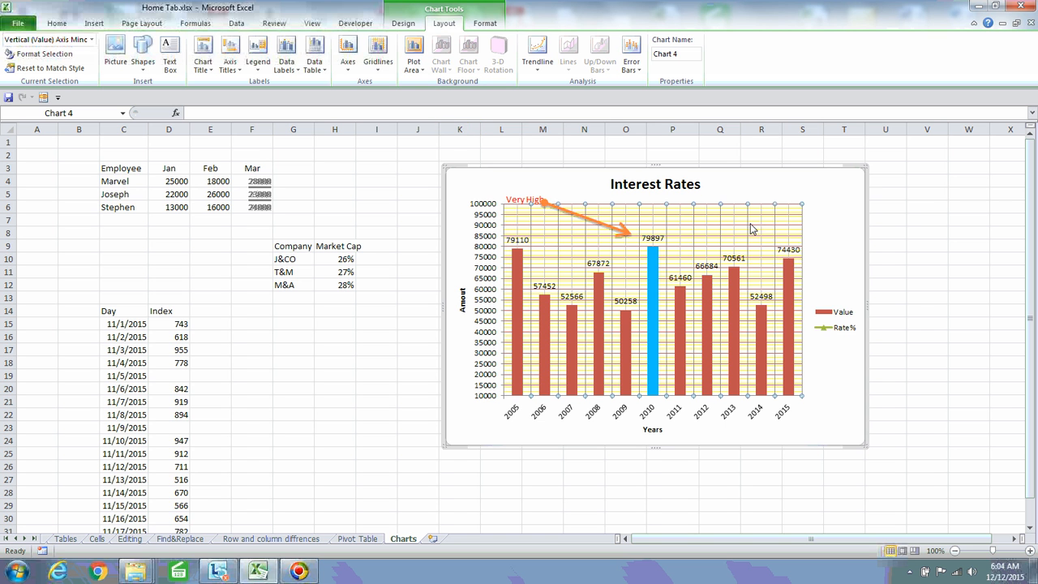
right_click(751, 228)
click(775, 321)
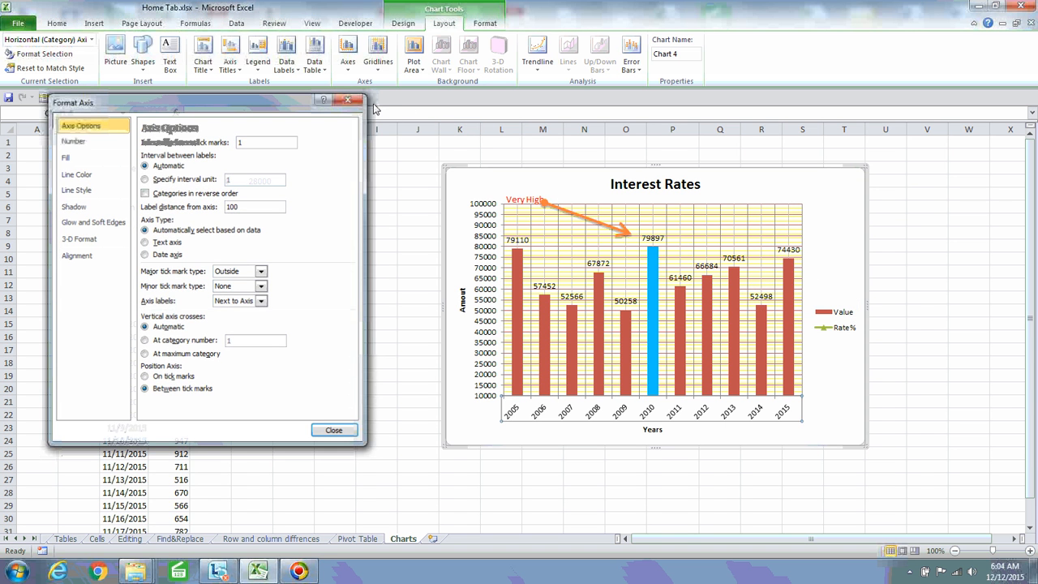
click(623, 214)
click(614, 213)
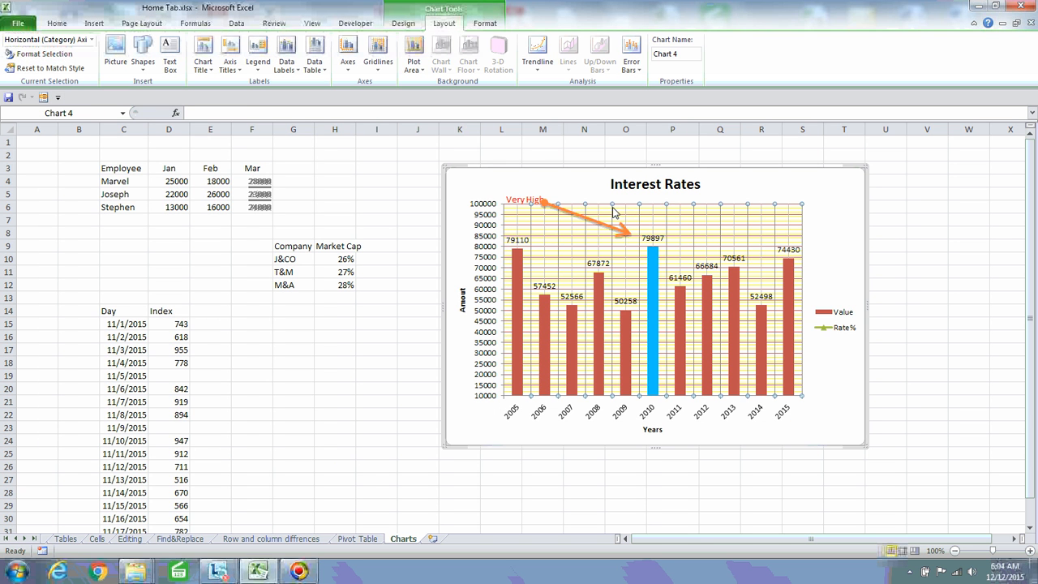
click(551, 229)
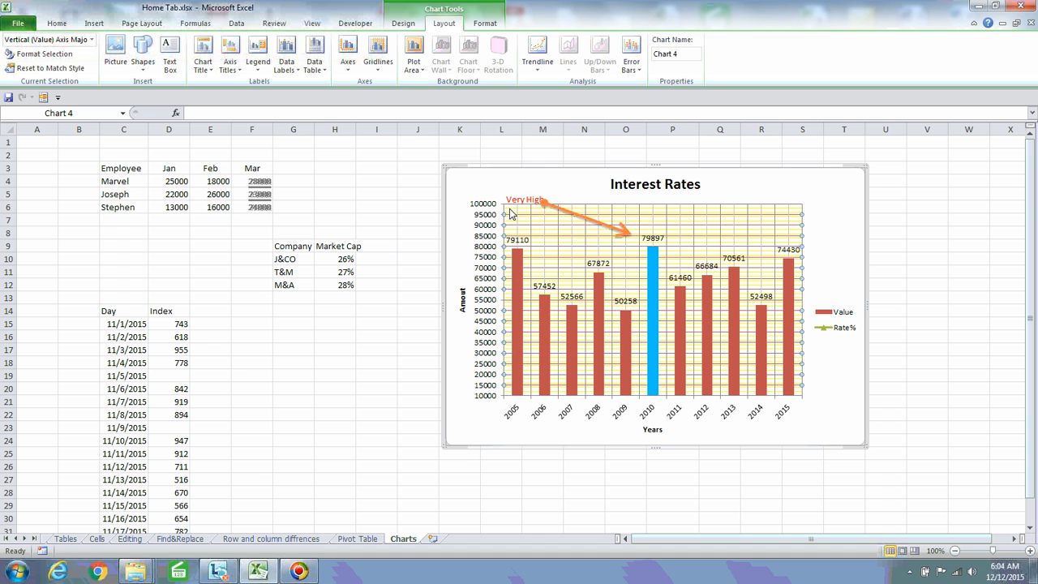
click(511, 213)
click(548, 234)
Select the chart's plot area and apply a solid blue fill to it
click(91, 39)
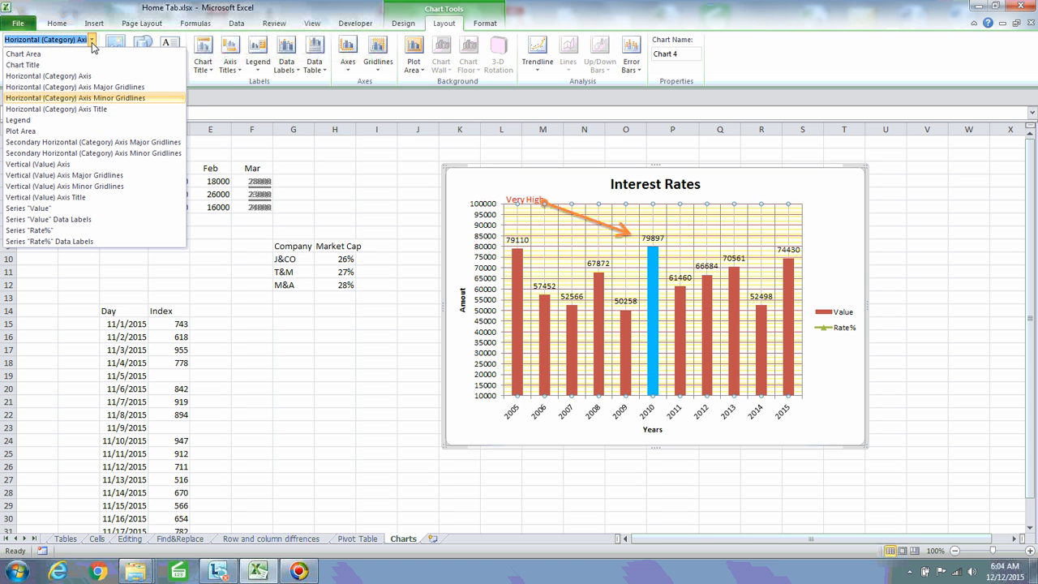
click(29, 131)
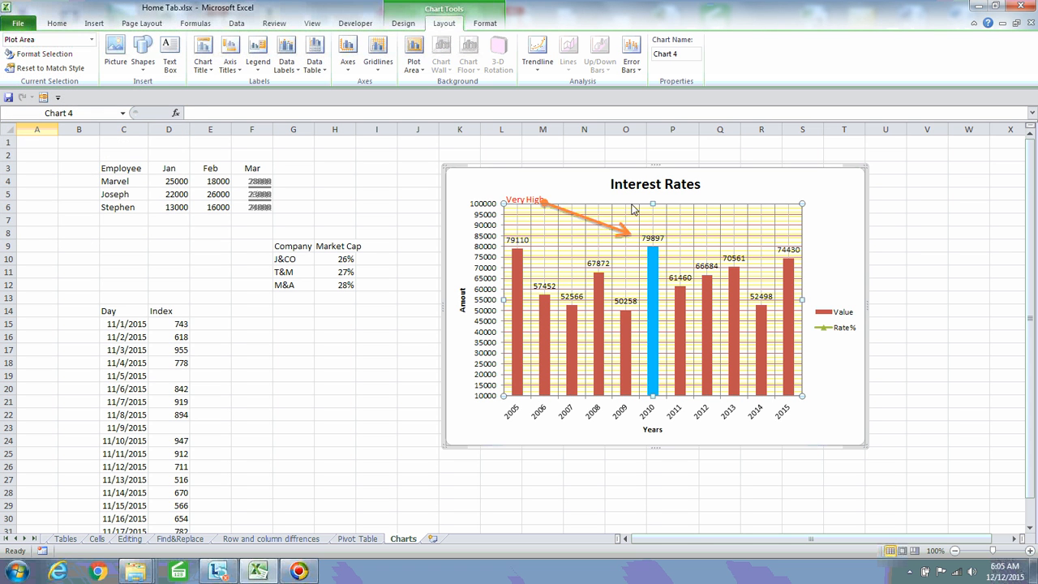
right_click(598, 214)
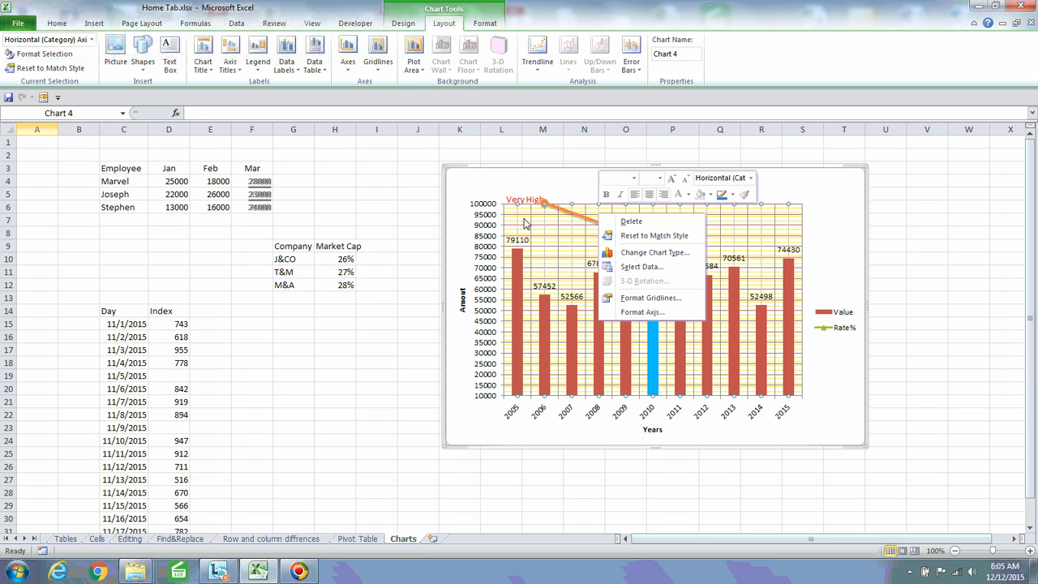
click(642, 311)
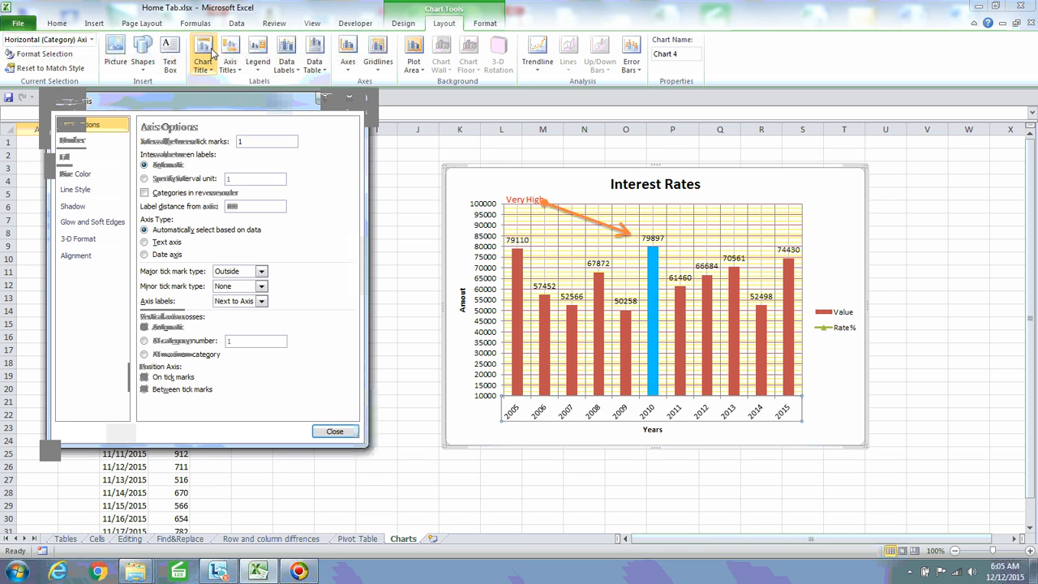
click(92, 40)
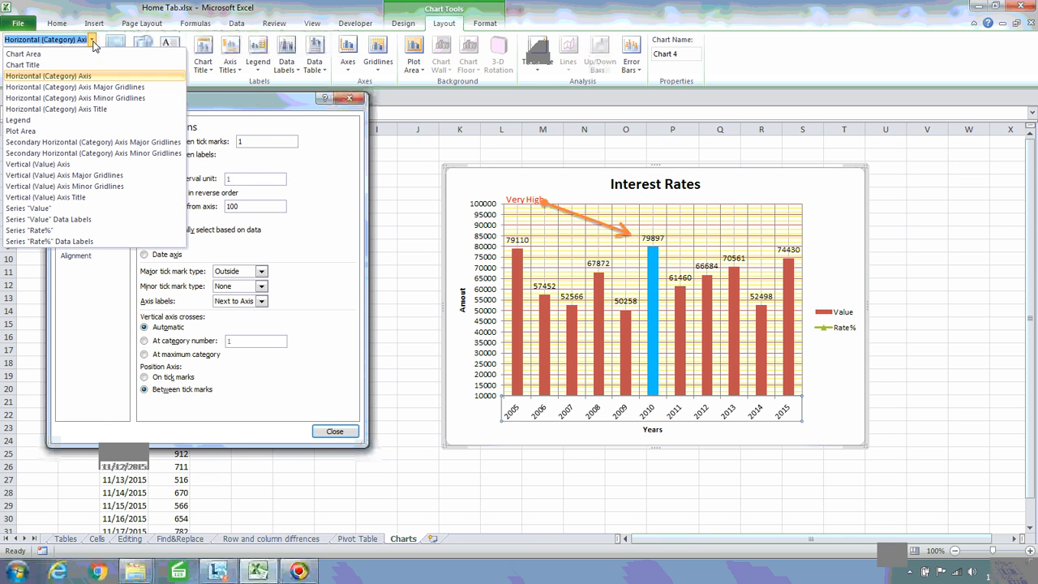
click(40, 134)
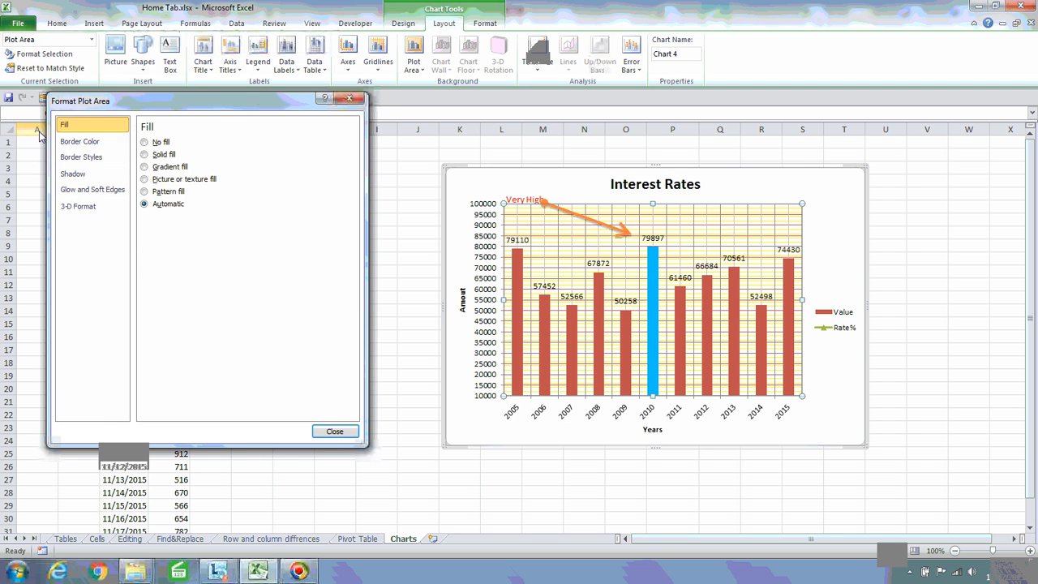
click(145, 155)
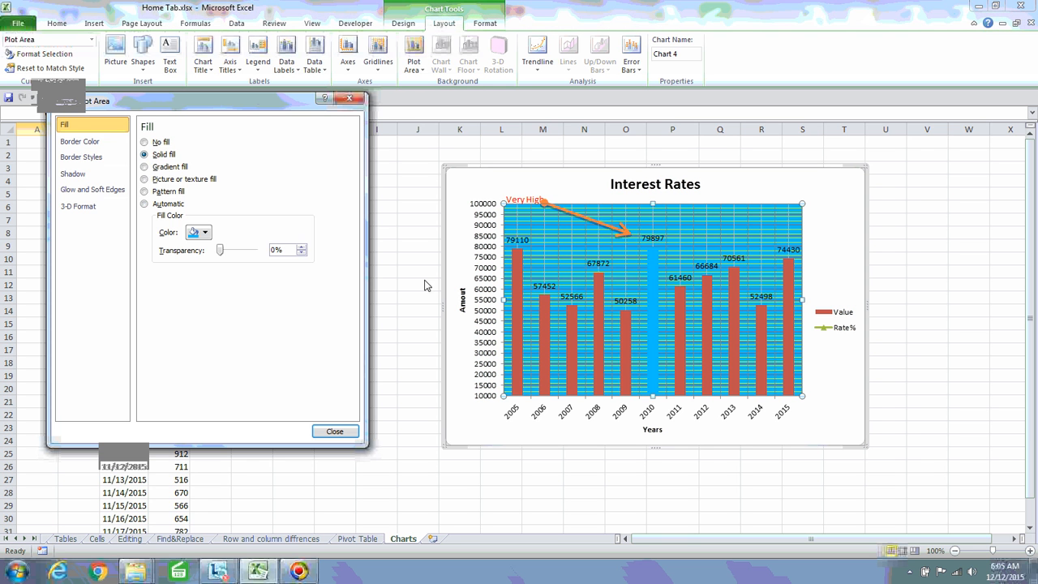
click(350, 98)
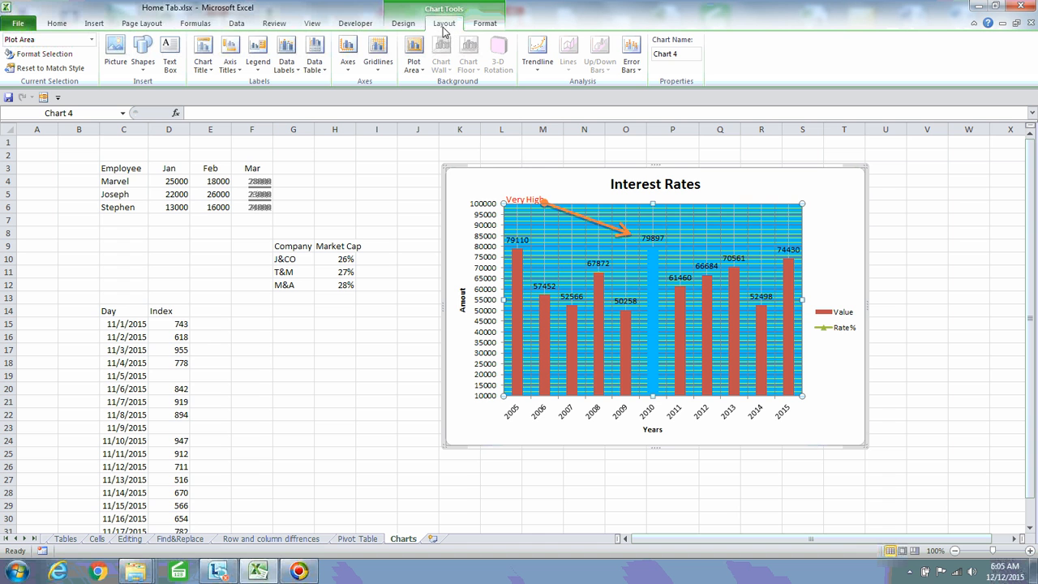
Return the plot area to its default color fill, and finally clear that fill
click(418, 70)
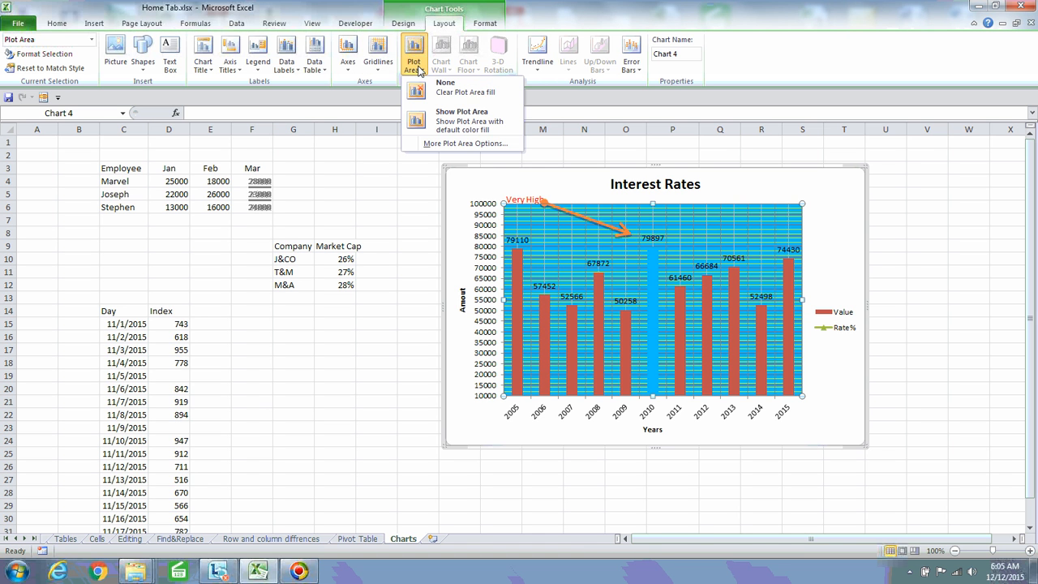
click(462, 121)
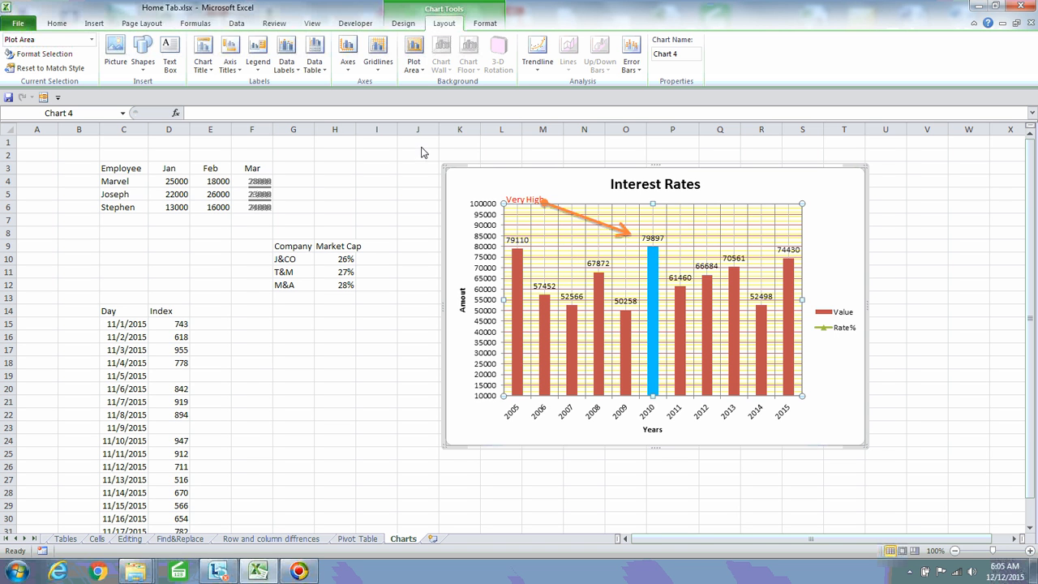
click(416, 67)
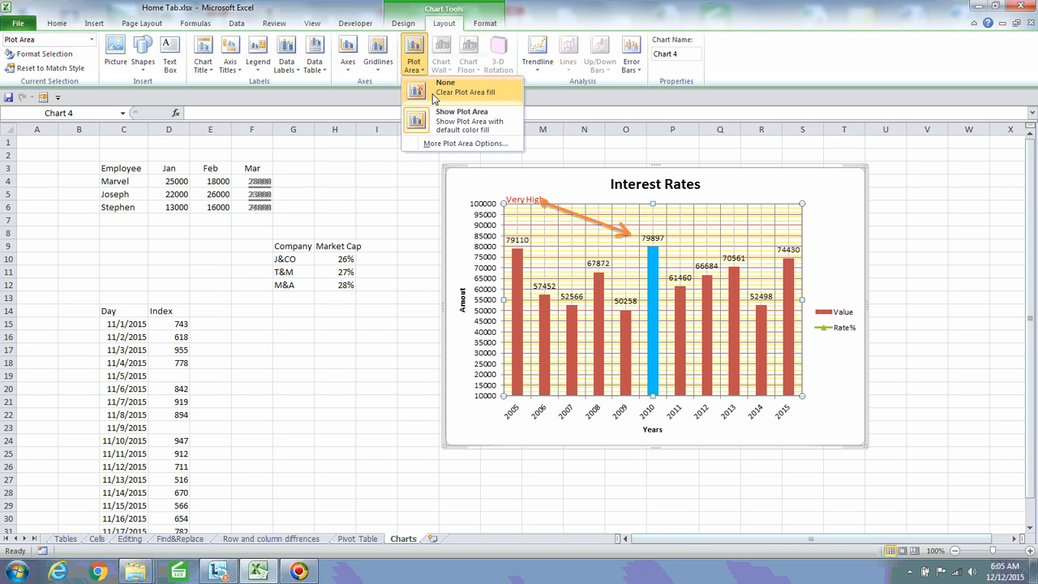
click(432, 93)
click(414, 61)
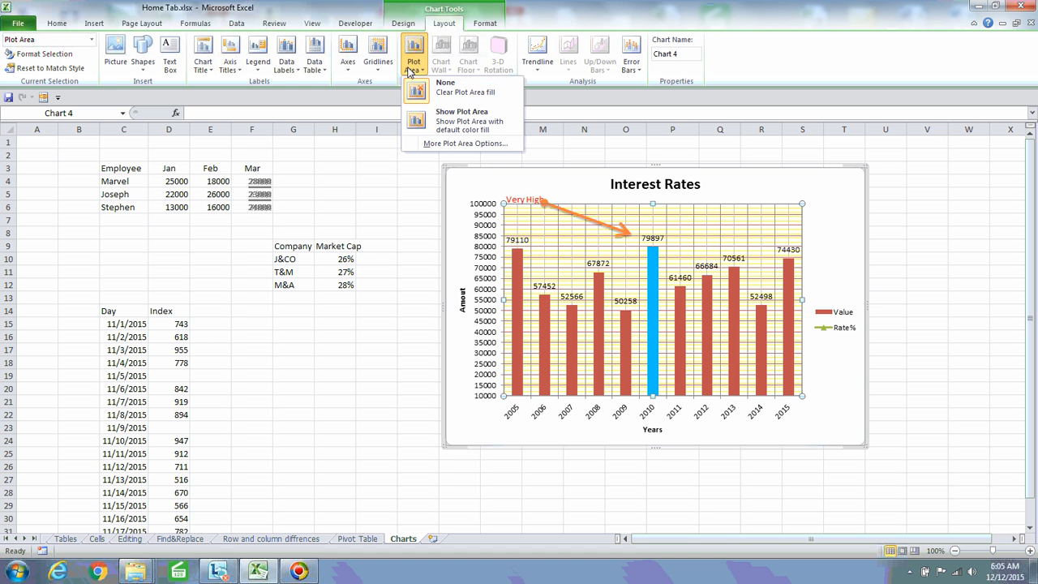
click(471, 145)
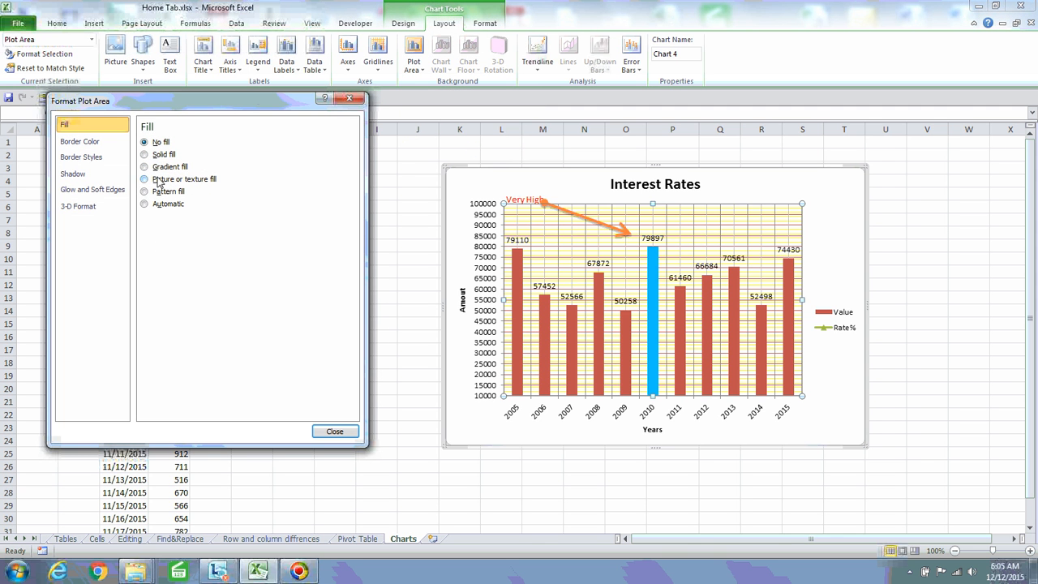
click(356, 97)
click(808, 197)
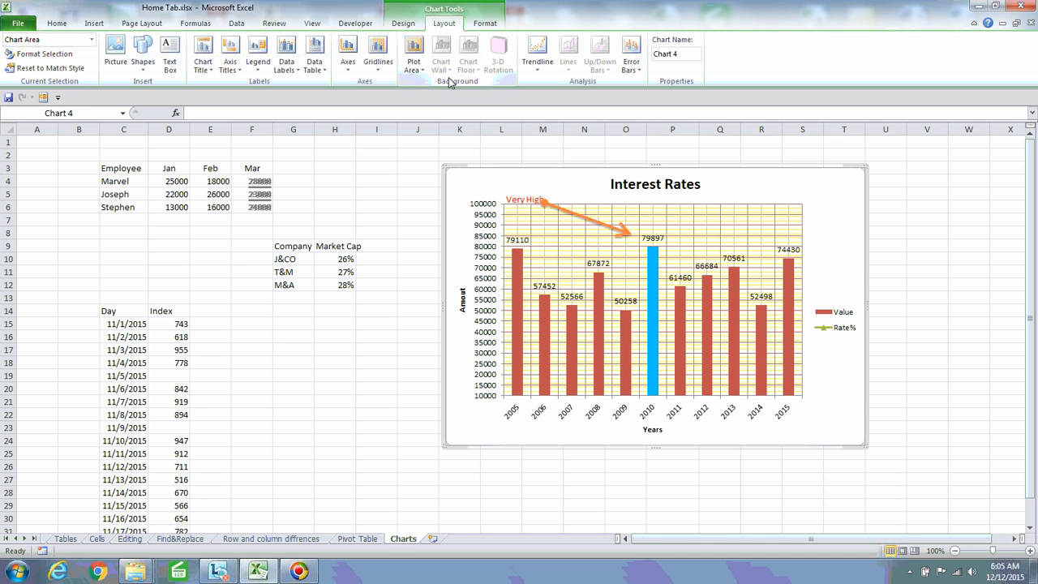
Try a linear forecast trendline on the Rate% series and remove it from the chart
click(539, 73)
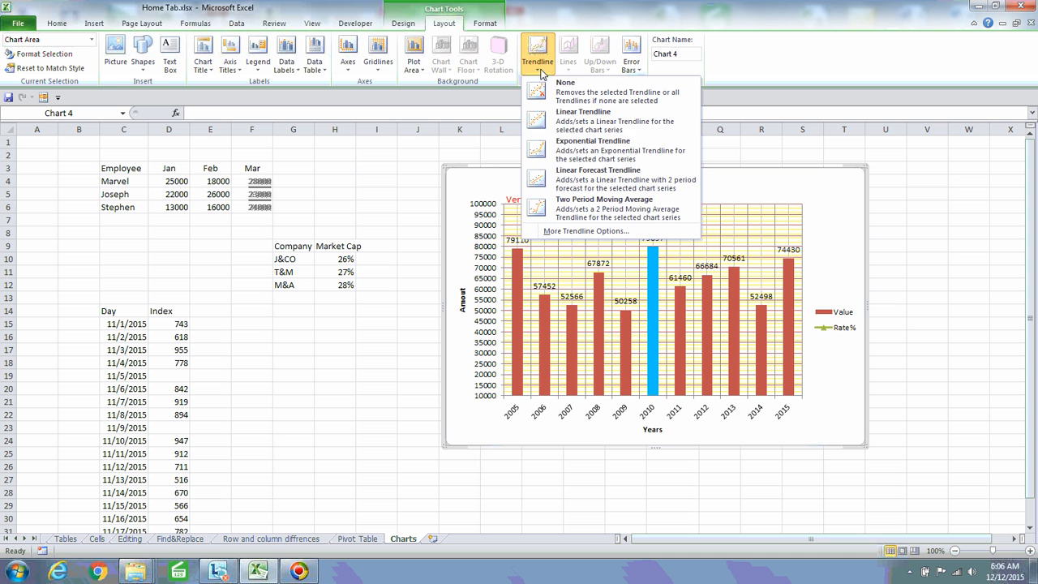
click(590, 181)
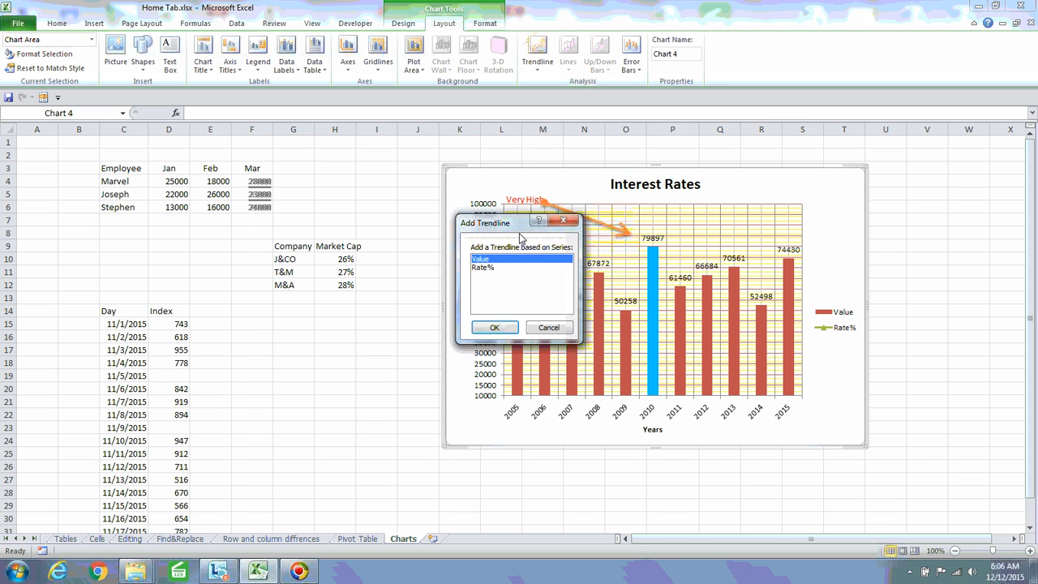
click(483, 268)
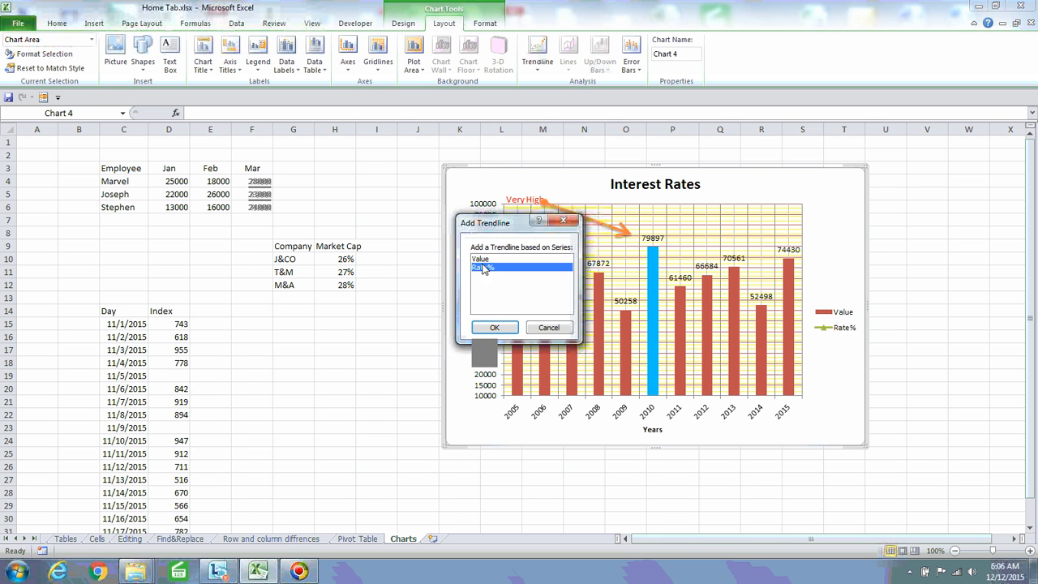
click(490, 328)
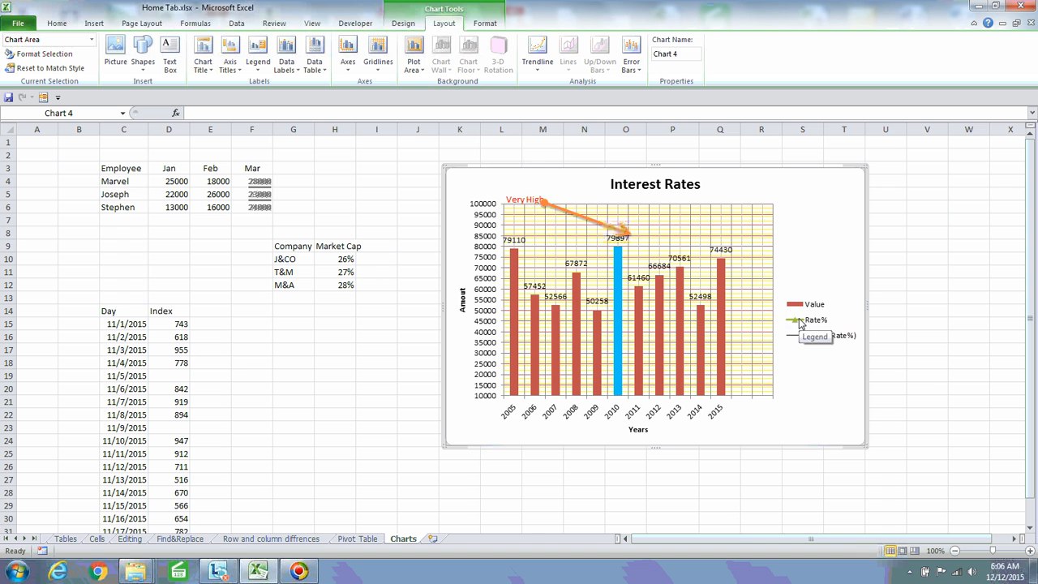
click(800, 324)
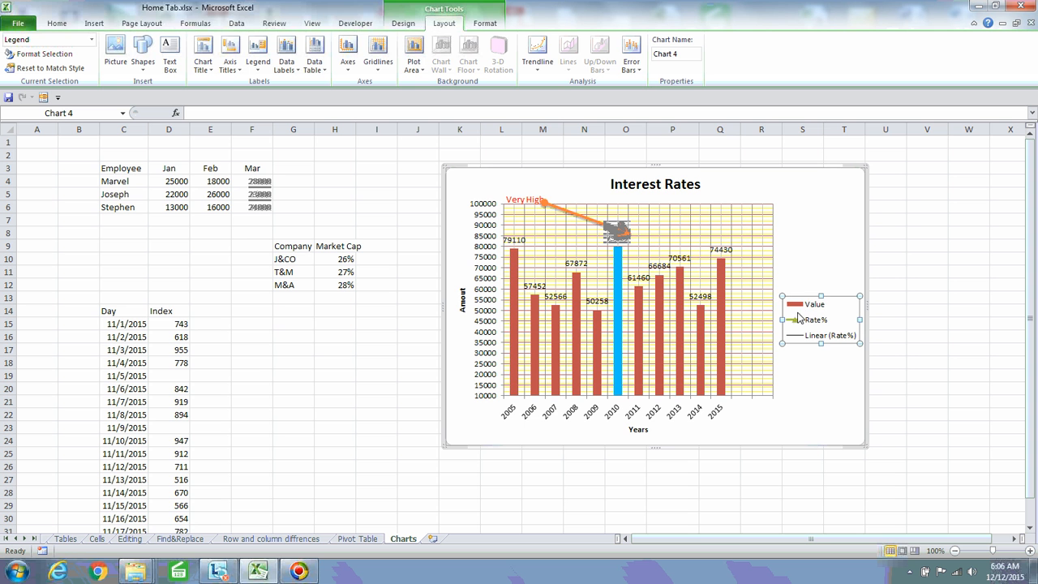
click(536, 58)
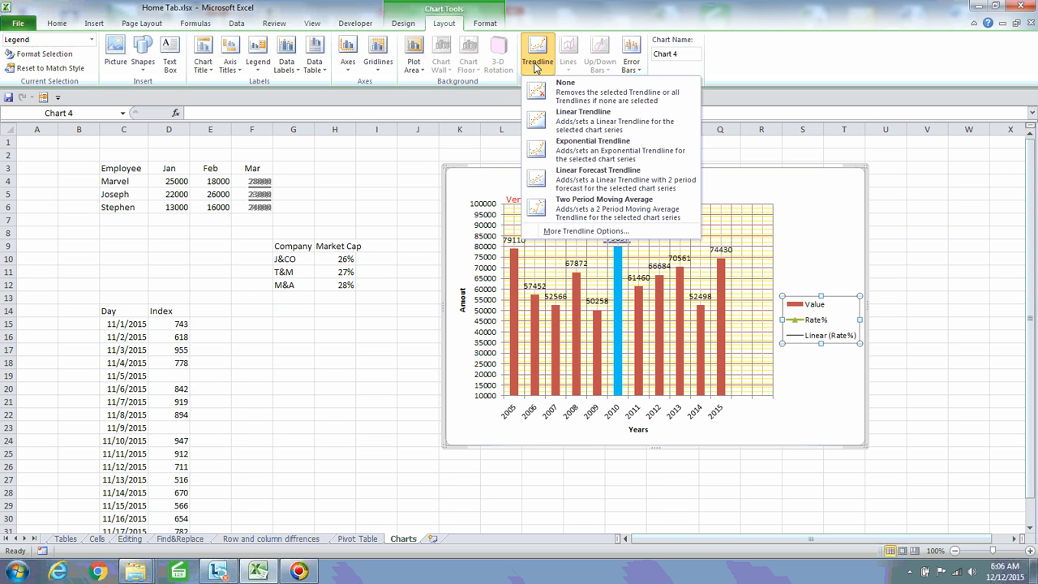
click(580, 98)
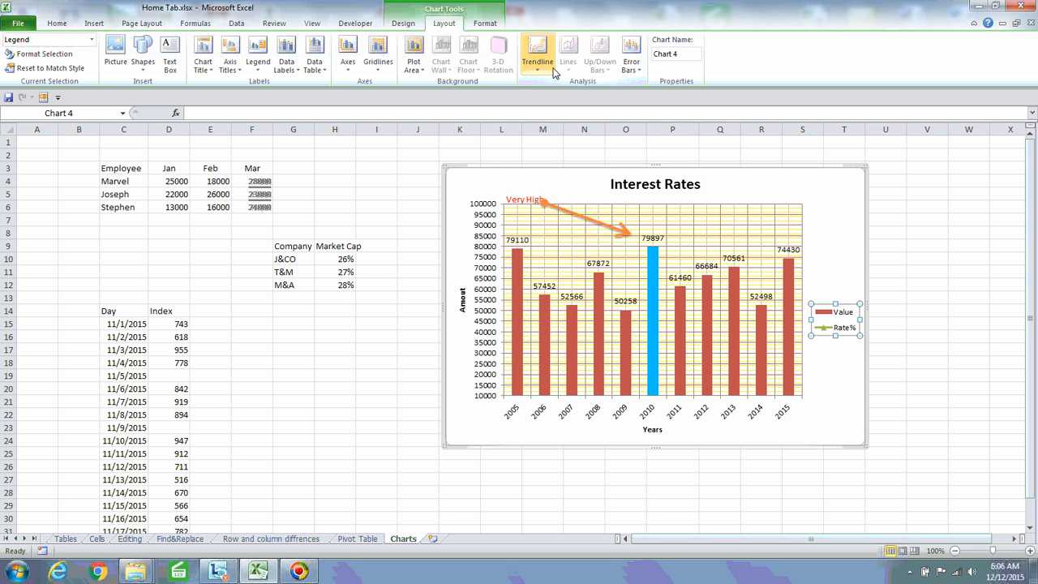
Add a linear trendline based on the Value series
click(536, 58)
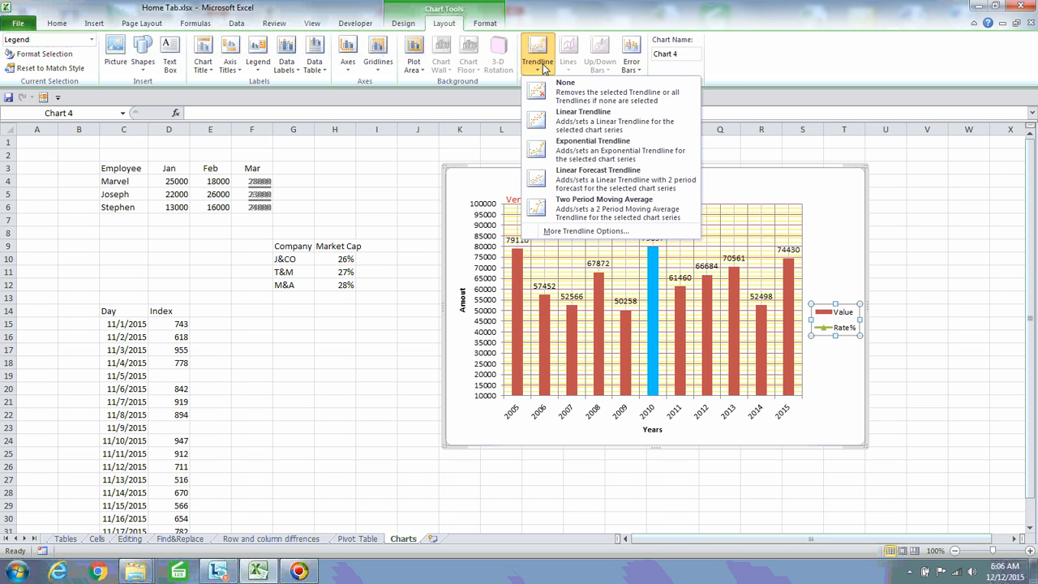
click(580, 128)
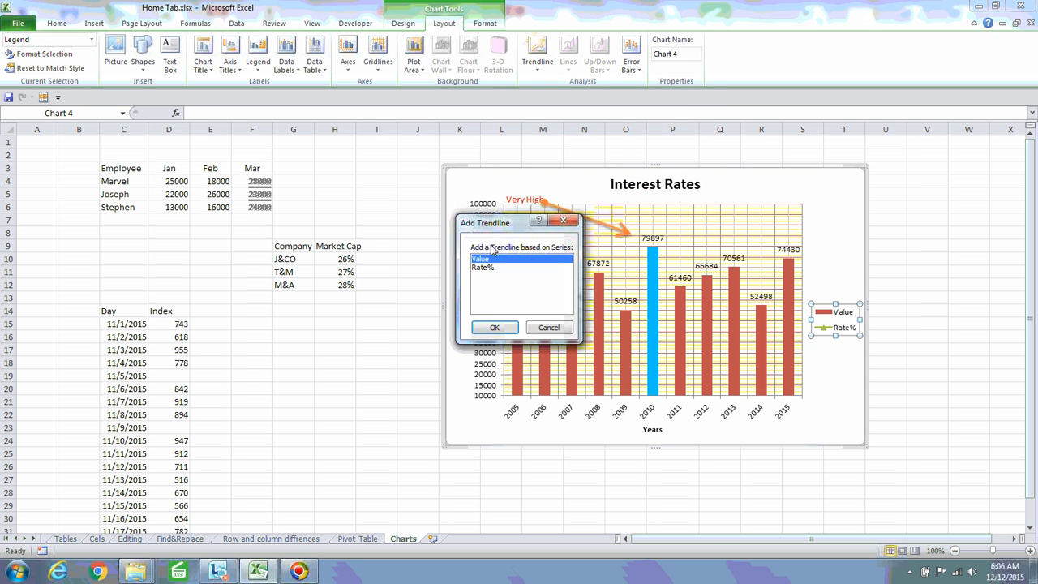
click(490, 327)
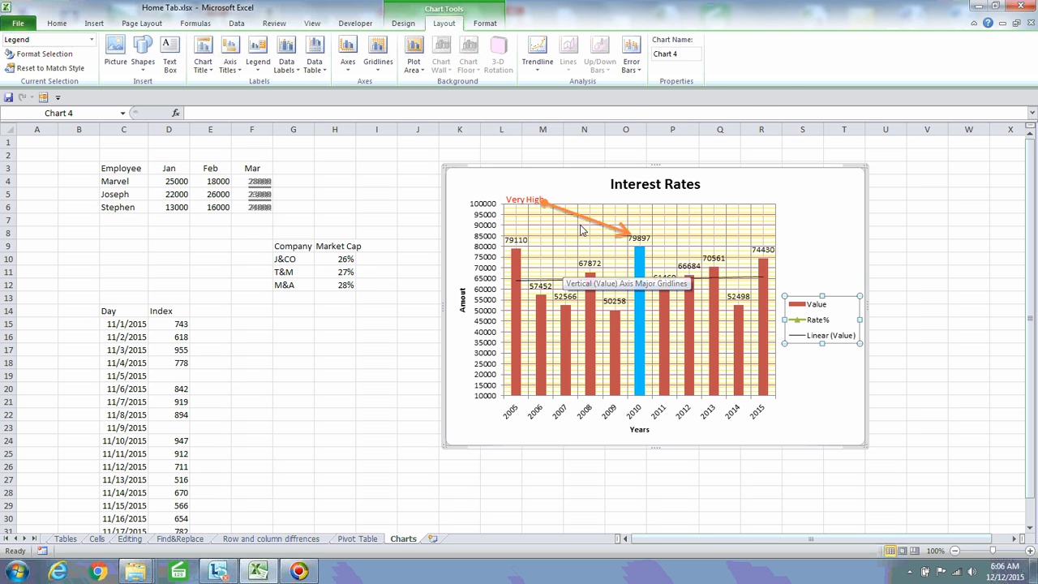
Add error bars with standard error to the chart
click(631, 65)
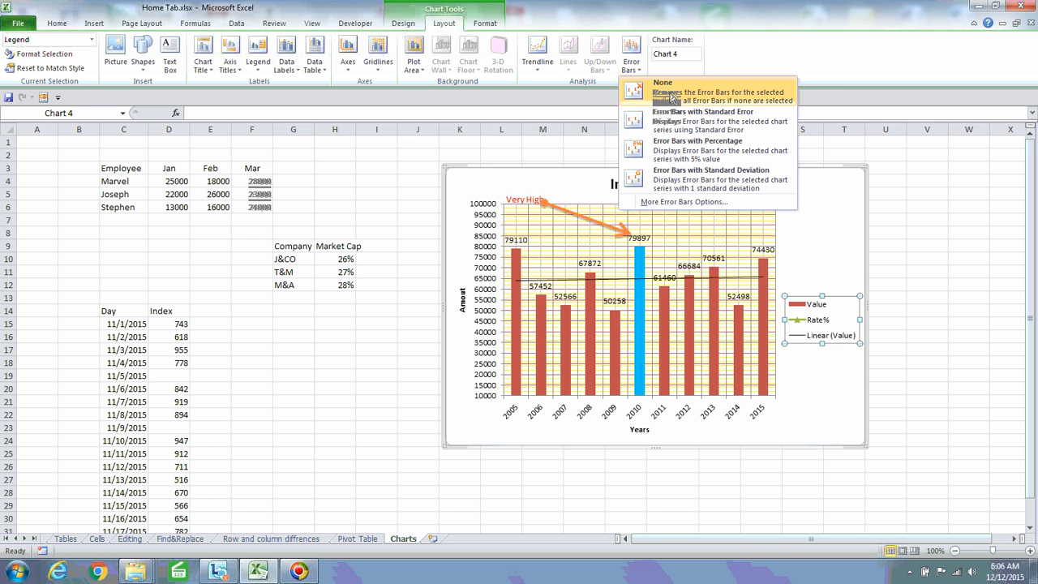
click(629, 63)
click(629, 63)
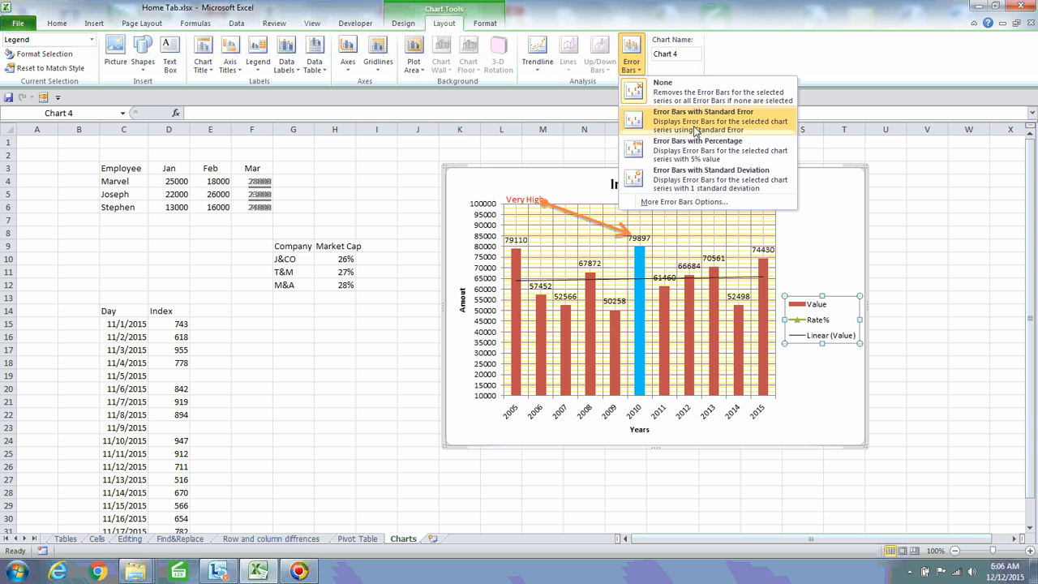
click(697, 123)
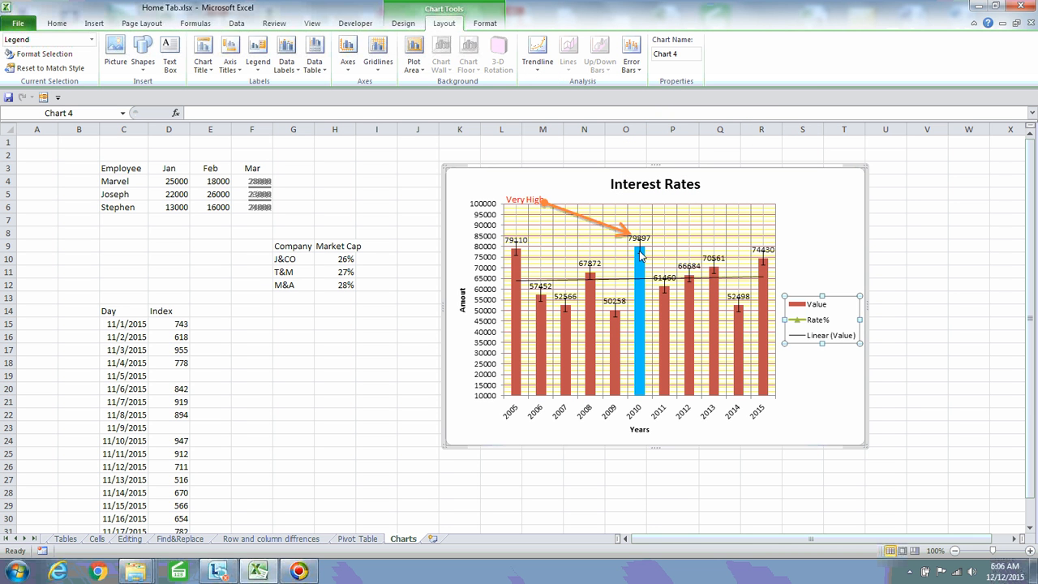
Turn off the chart's primary horizontal and primary vertical gridlines
click(378, 56)
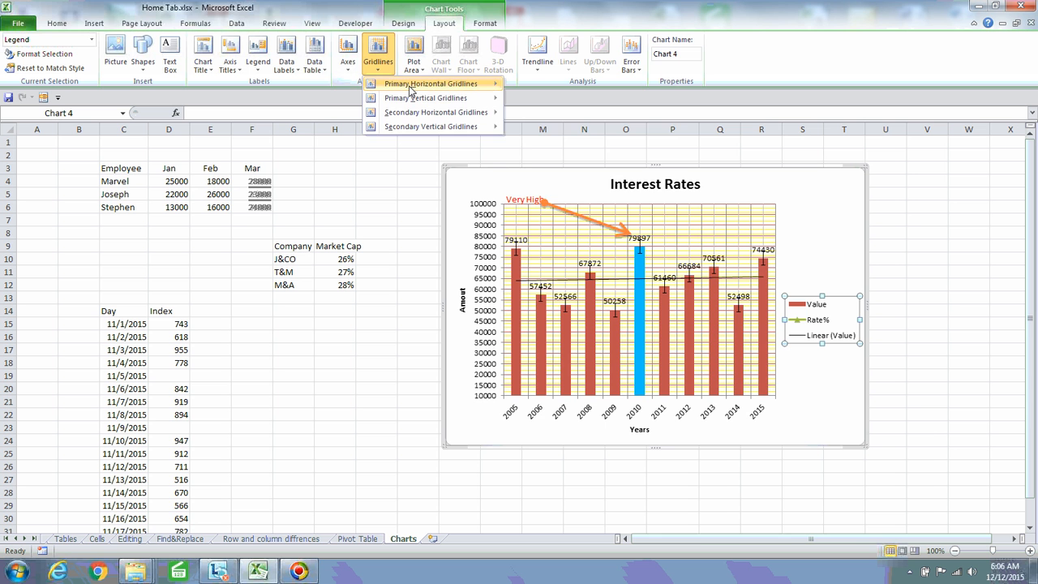
mouse_move(410, 84)
click(553, 99)
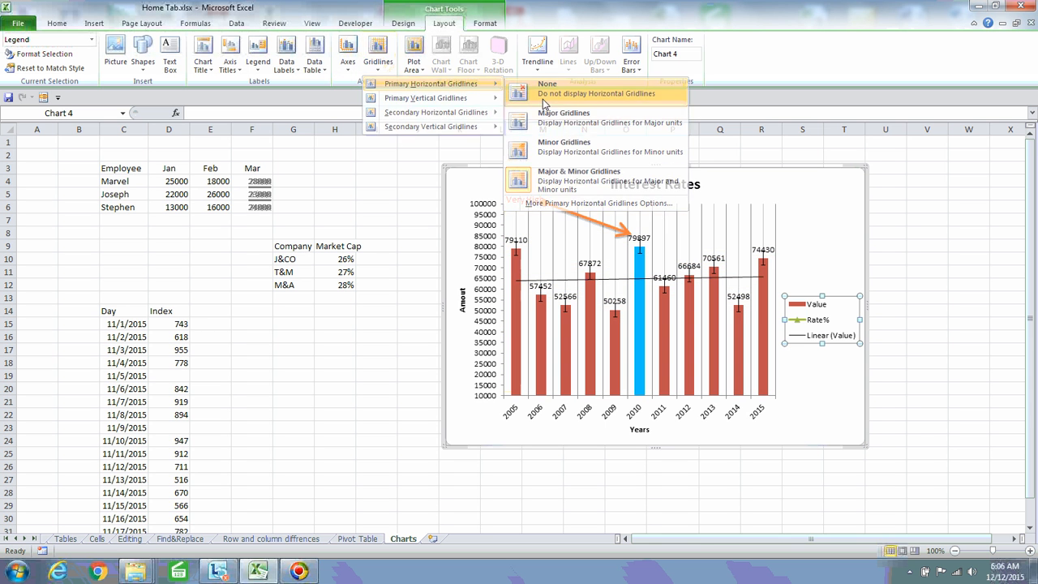
click(373, 71)
mouse_move(426, 97)
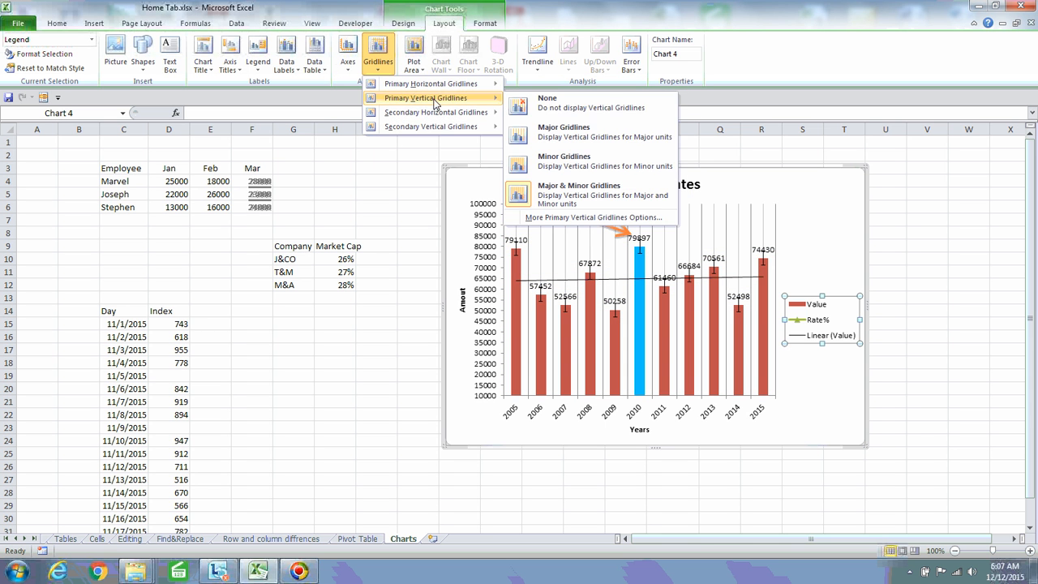
click(542, 112)
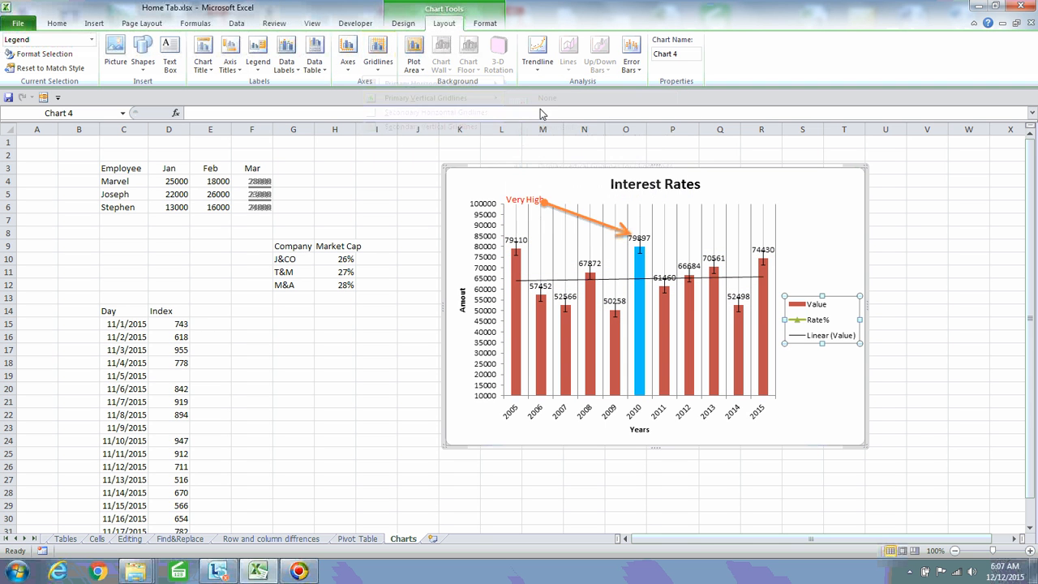
Turn off the chart's secondary horizontal and secondary vertical gridlines
click(379, 71)
mouse_move(462, 113)
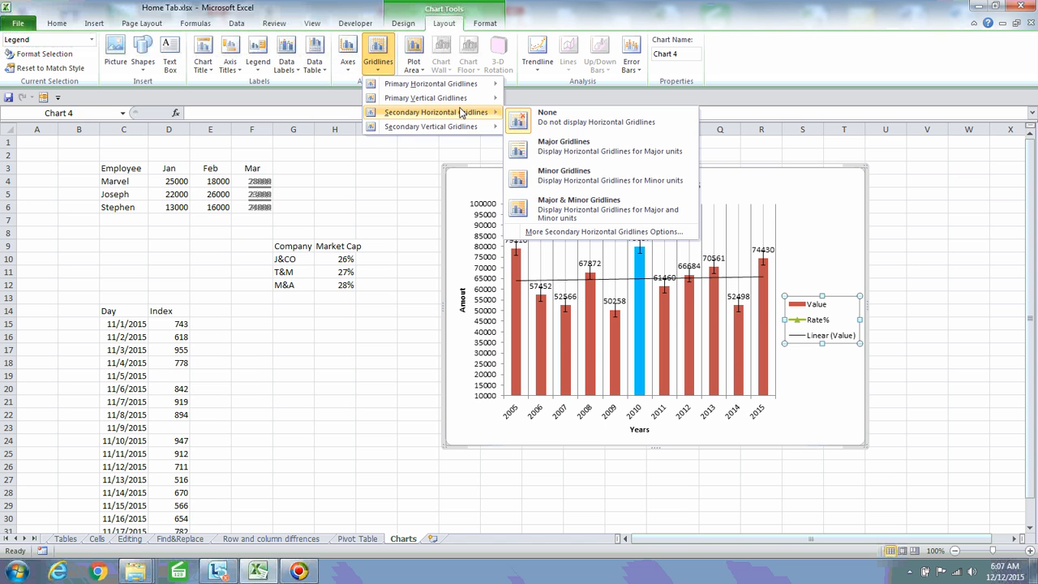
click(551, 122)
click(377, 65)
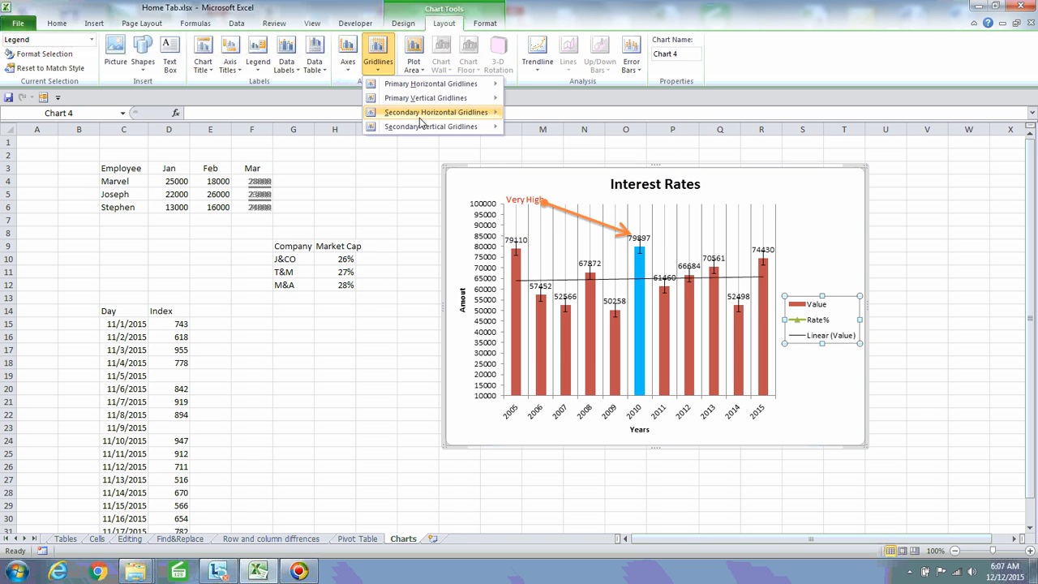
mouse_move(430, 127)
click(580, 143)
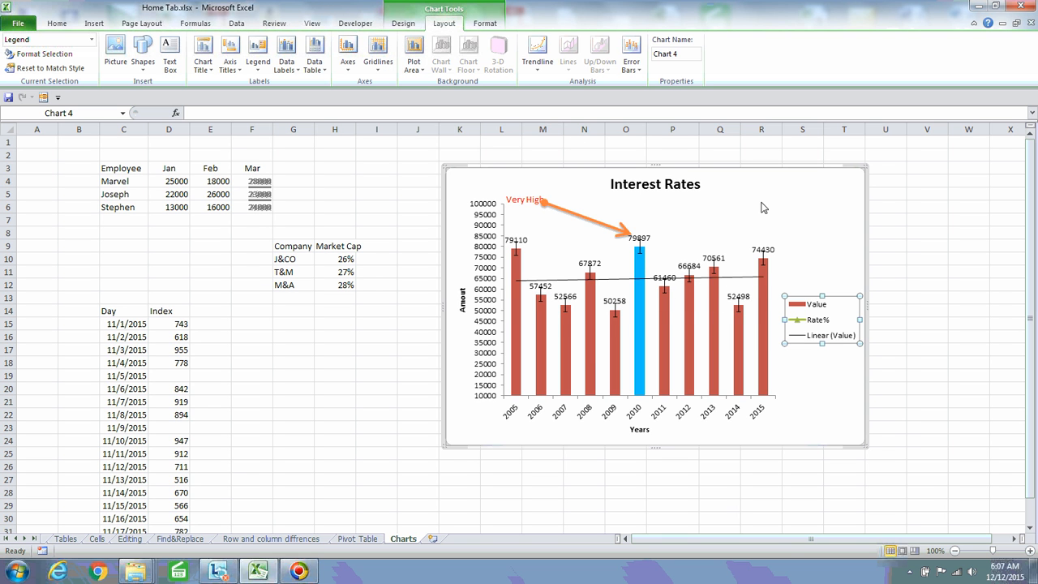
Rename the chart object as Interest
click(686, 57)
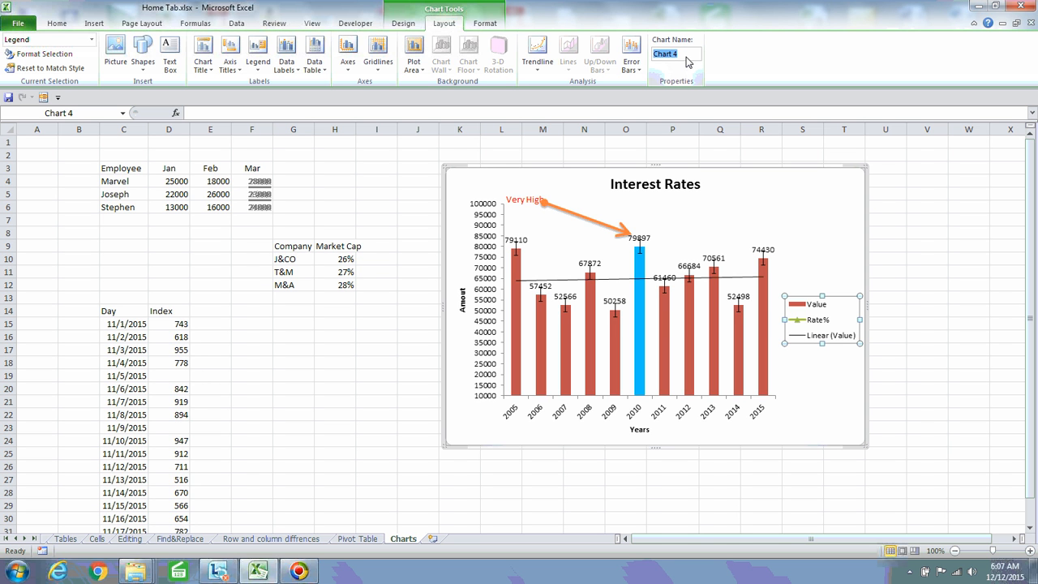
text(IN)
click(739, 199)
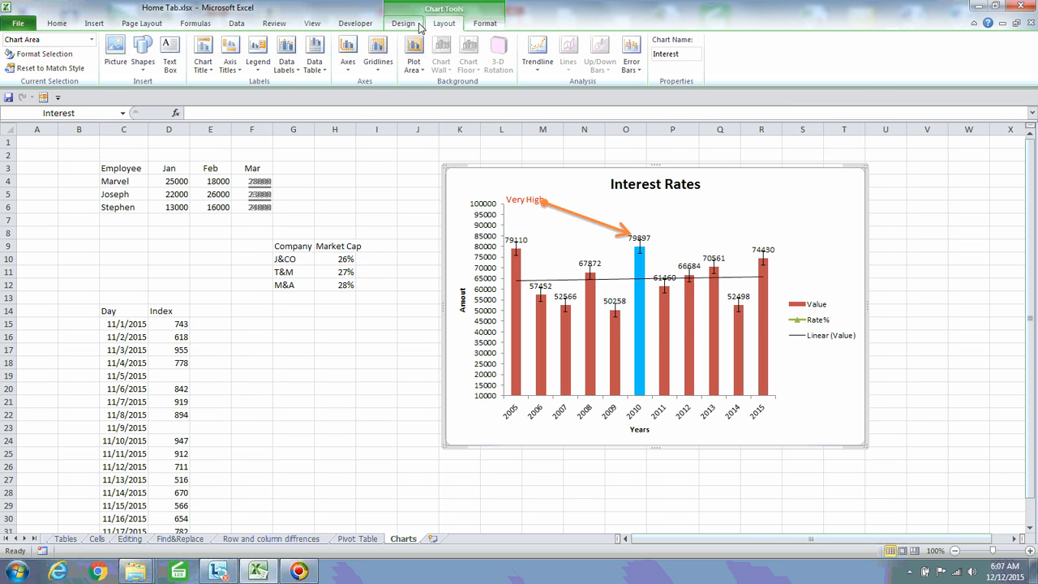
Apply the light aqua gradient shape style from the fourth row of the style gallery to the chart area
click(487, 24)
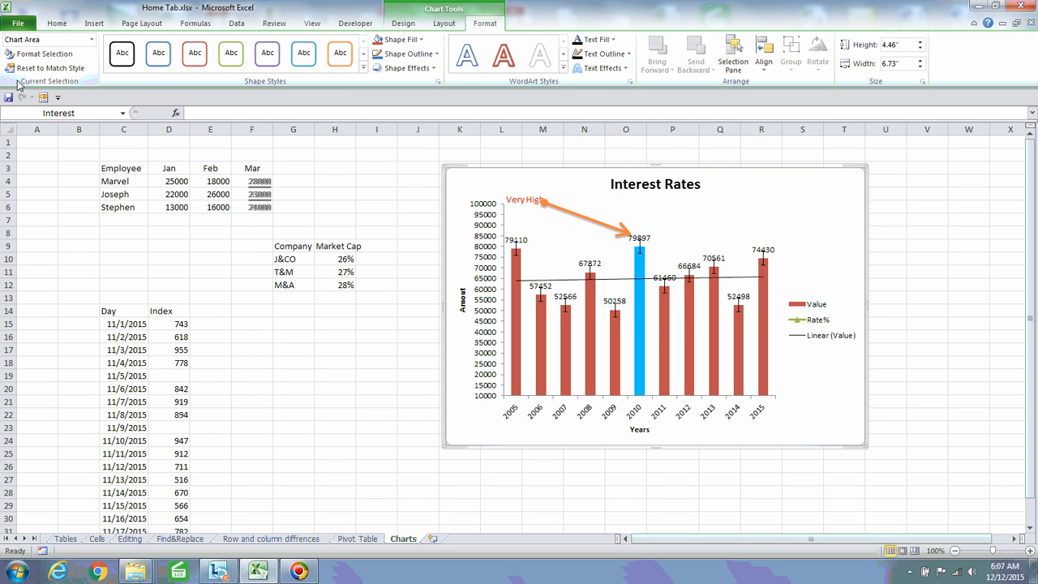
click(363, 68)
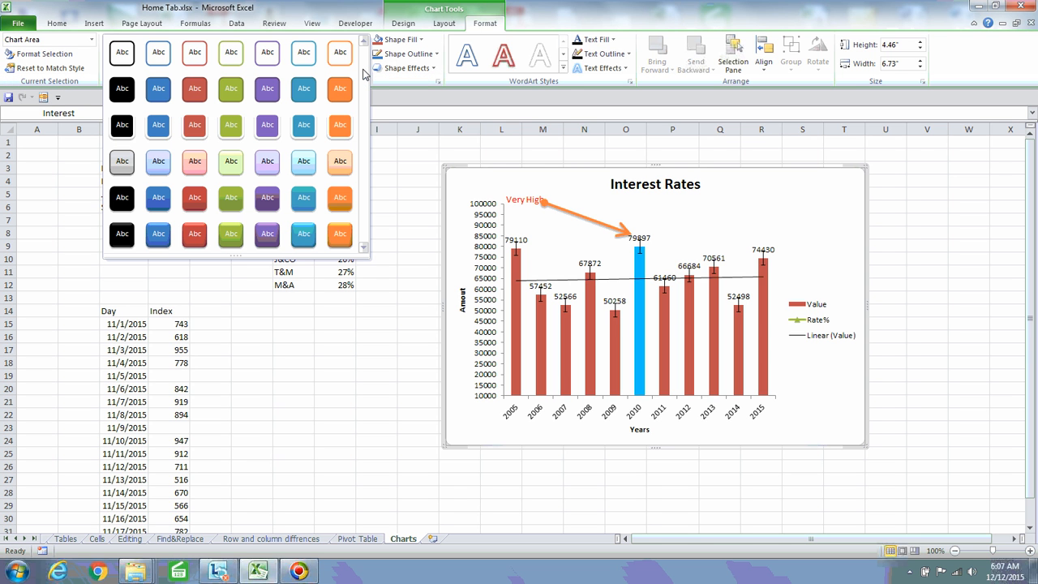
key(Escape)
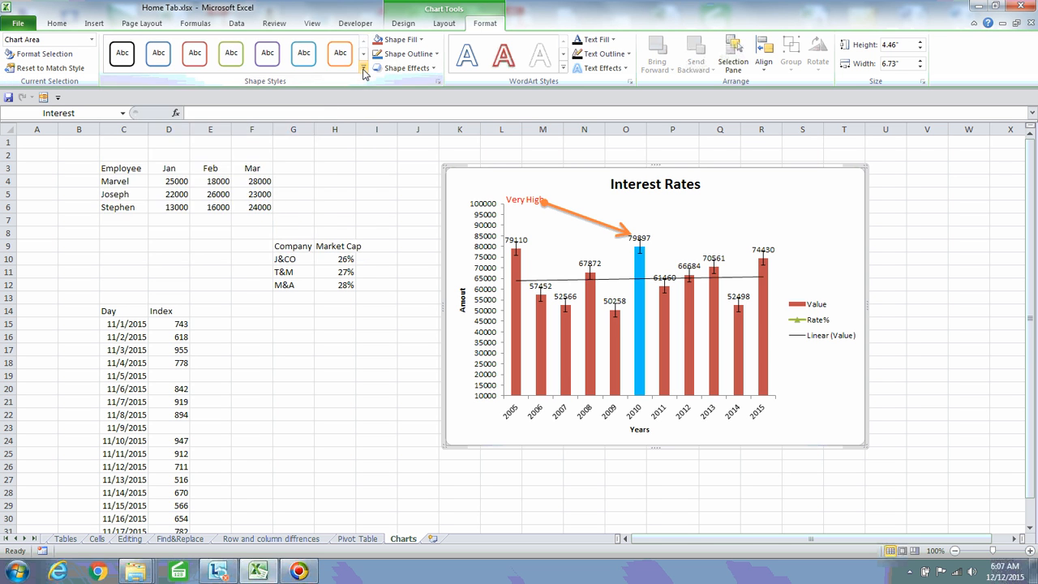
click(446, 23)
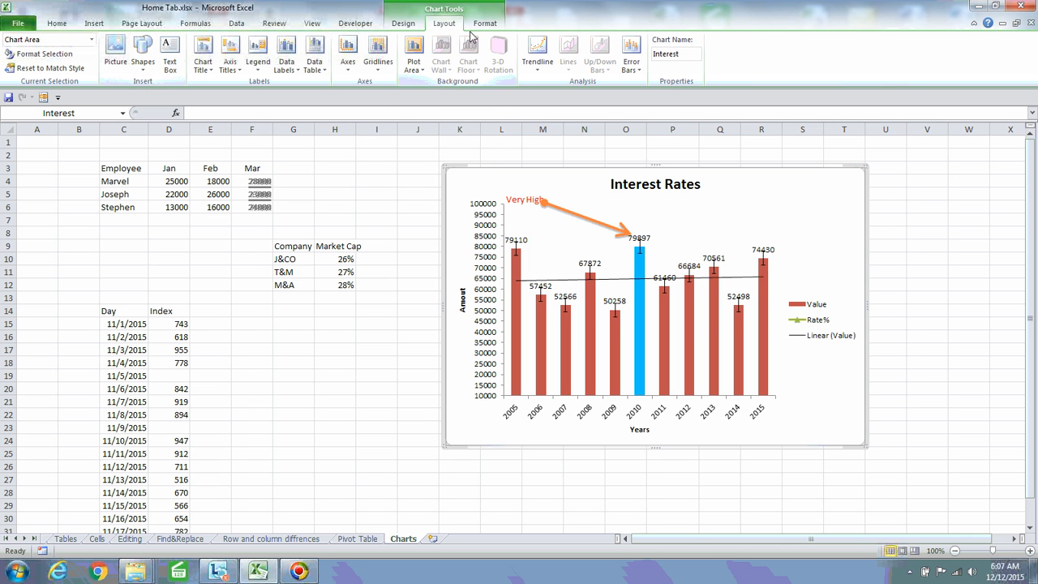
click(480, 25)
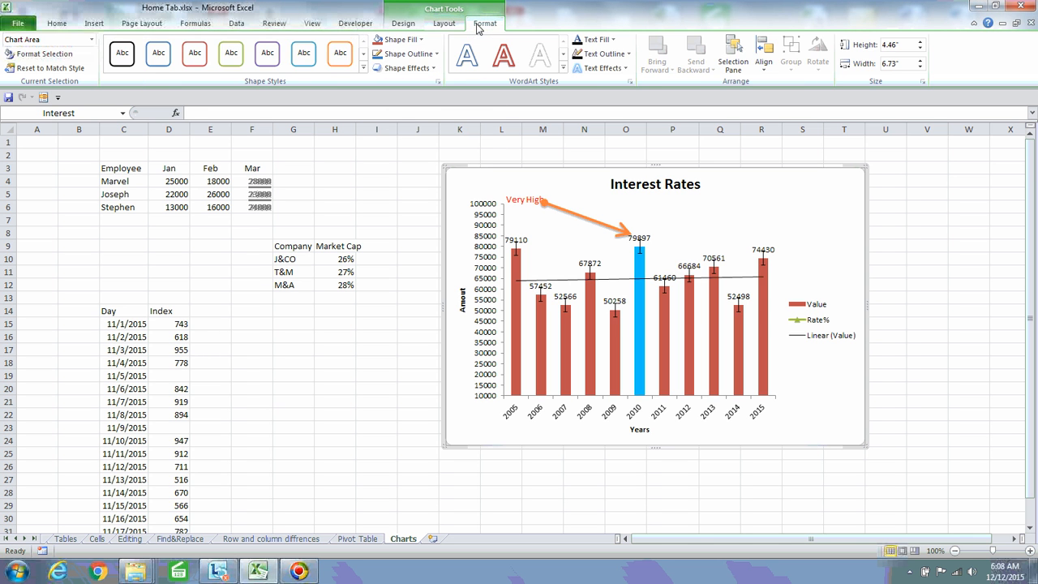
click(363, 68)
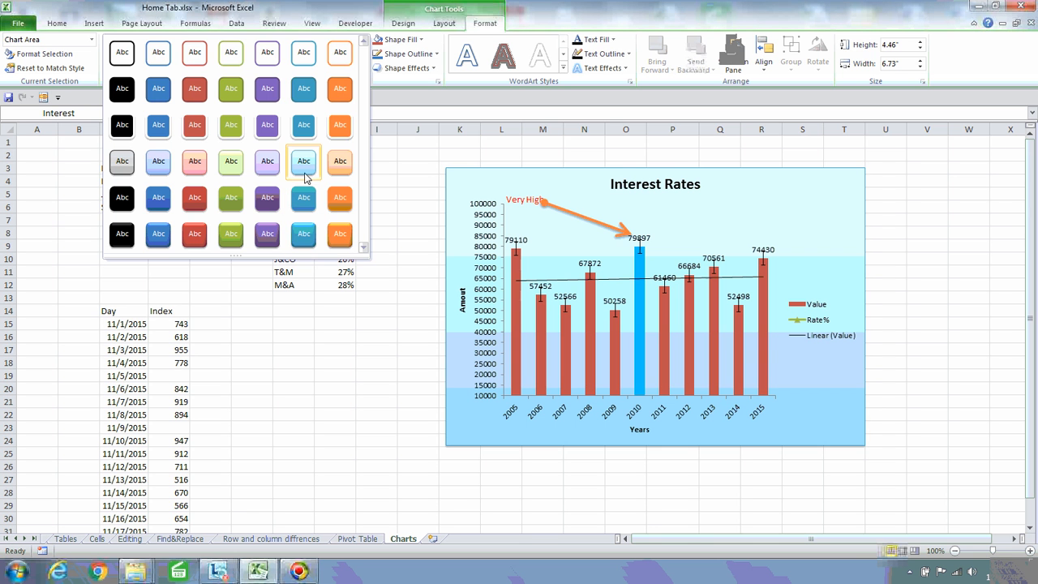
click(303, 162)
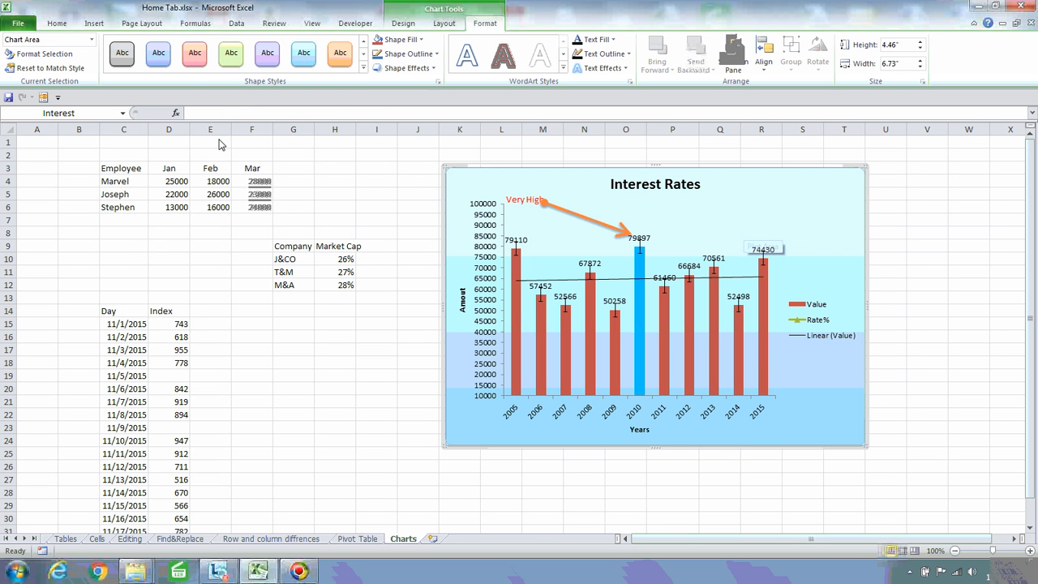
click(405, 40)
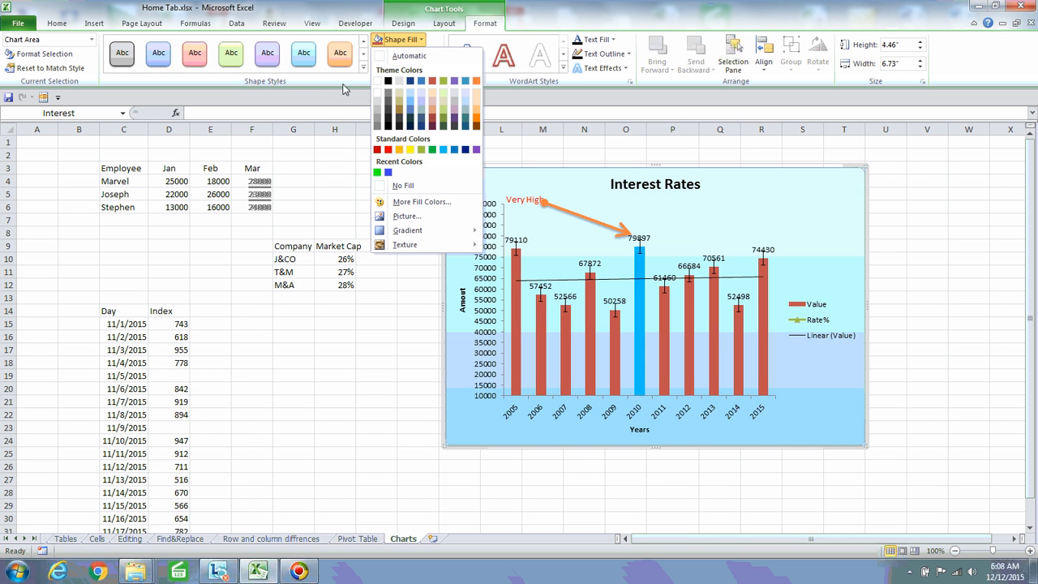
click(328, 78)
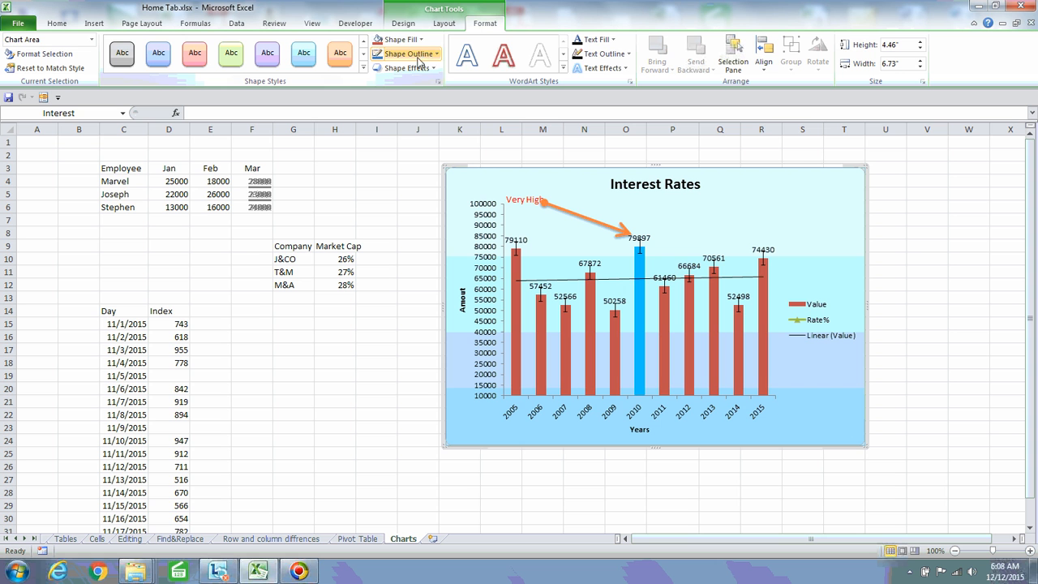
Move the chart over to columns B through L and apply the solid blue WordArt style from the gallery's third row to its text
click(562, 68)
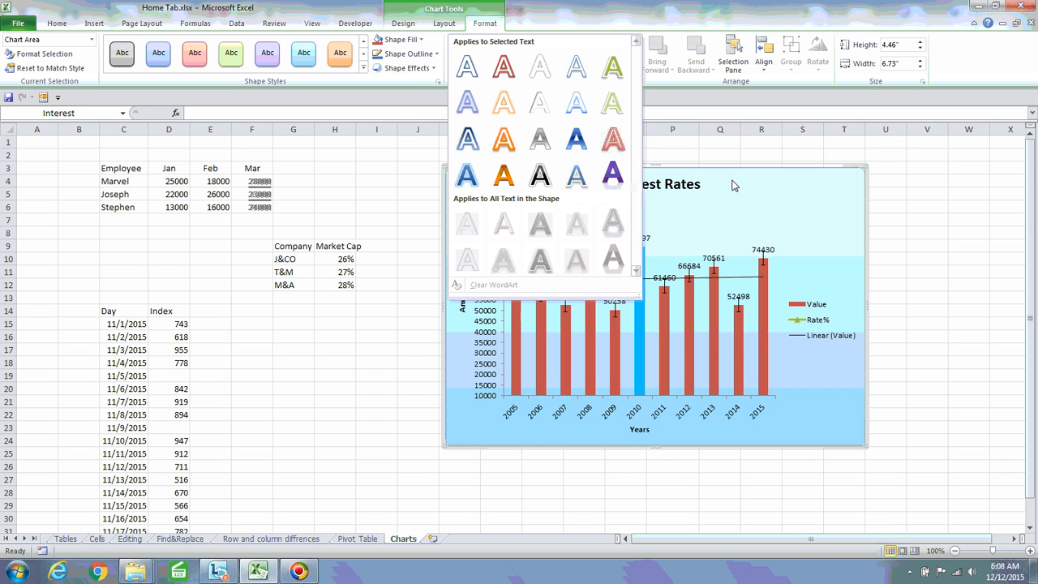
click(745, 186)
drag(745, 186, 373, 194)
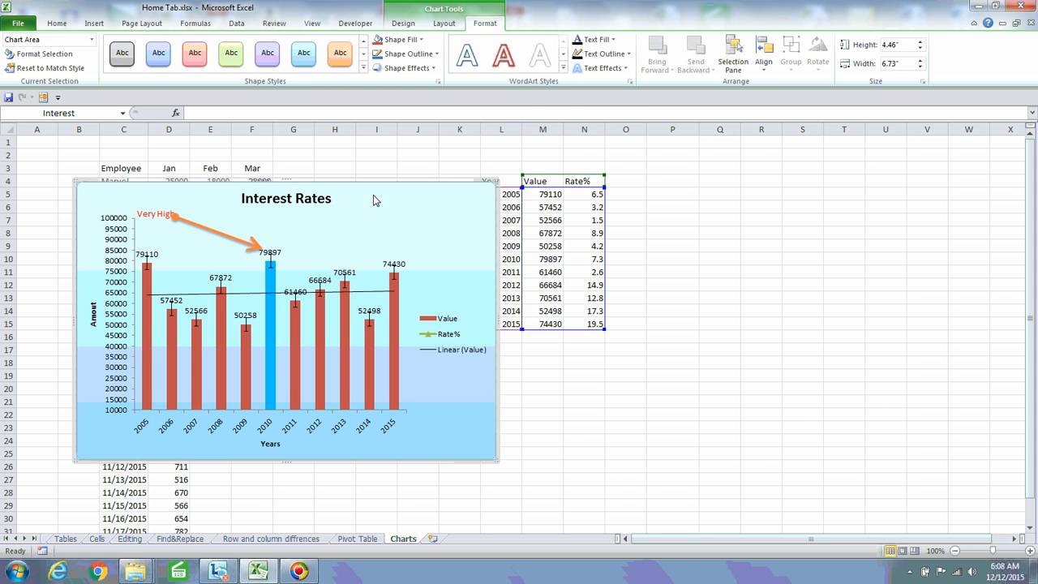
click(563, 68)
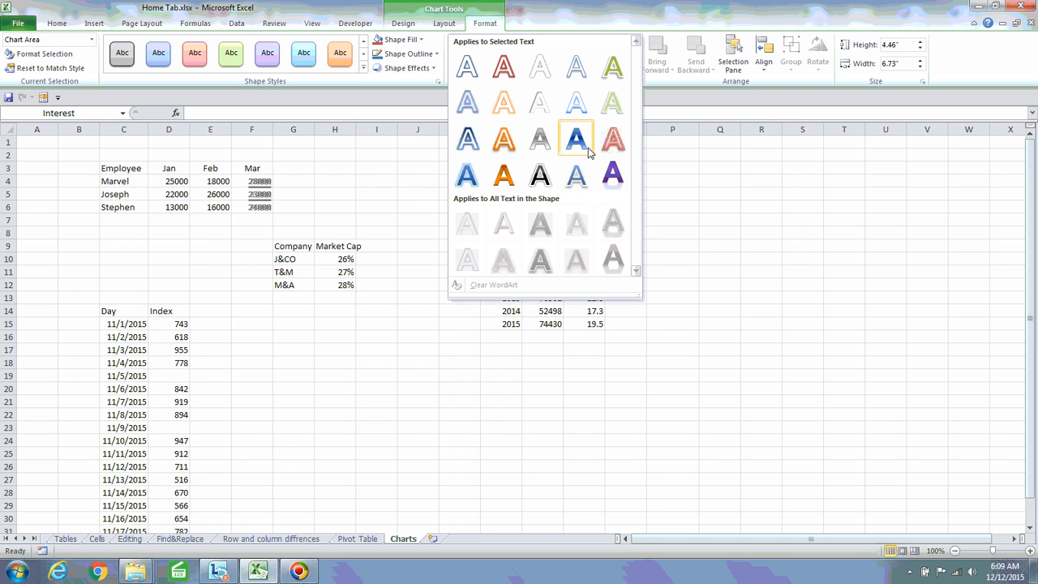
click(582, 149)
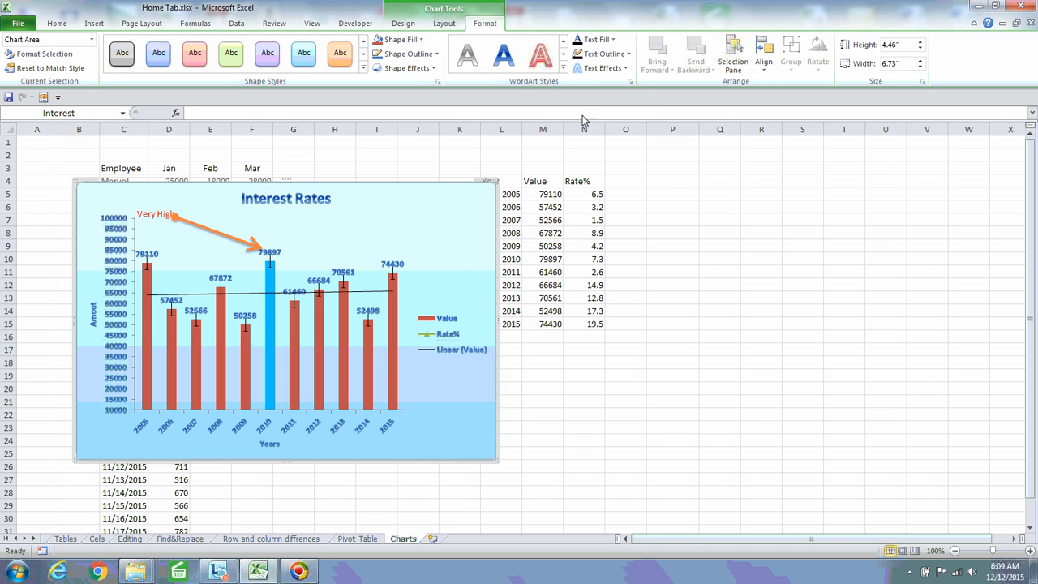
Add the largest red glow text effect to the Interest Rates chart title
click(613, 41)
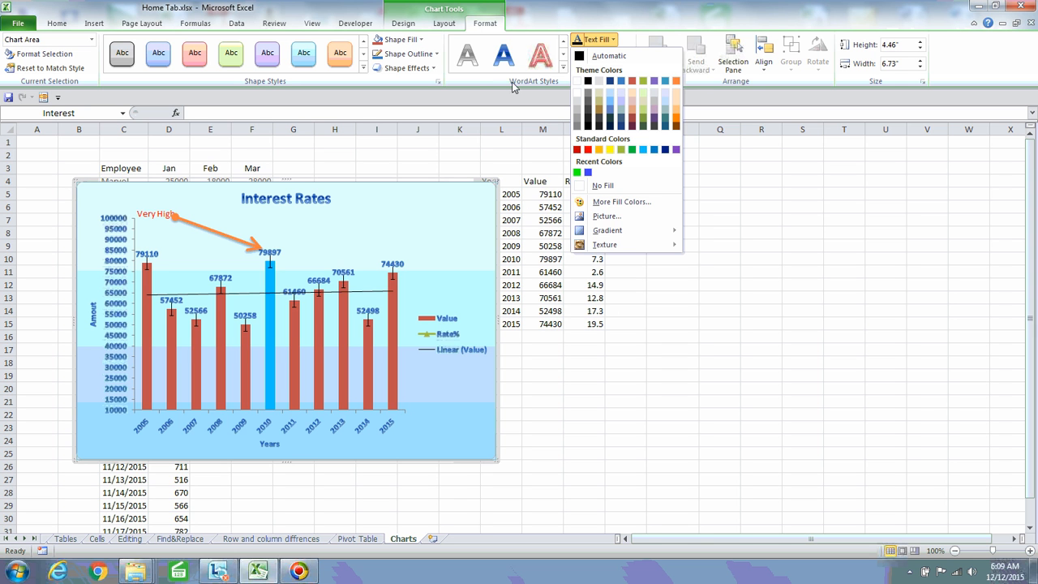
click(475, 81)
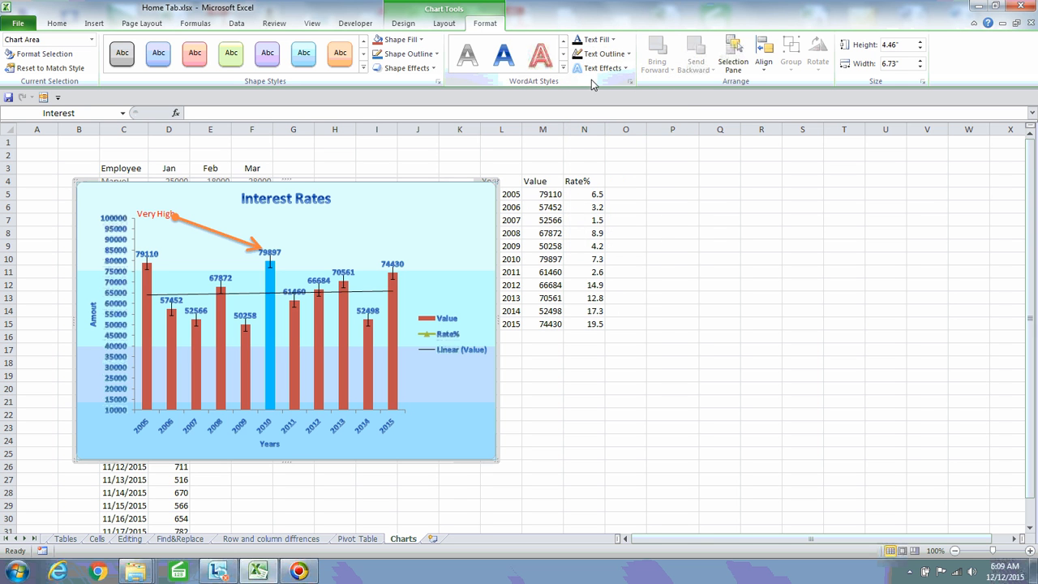
click(616, 70)
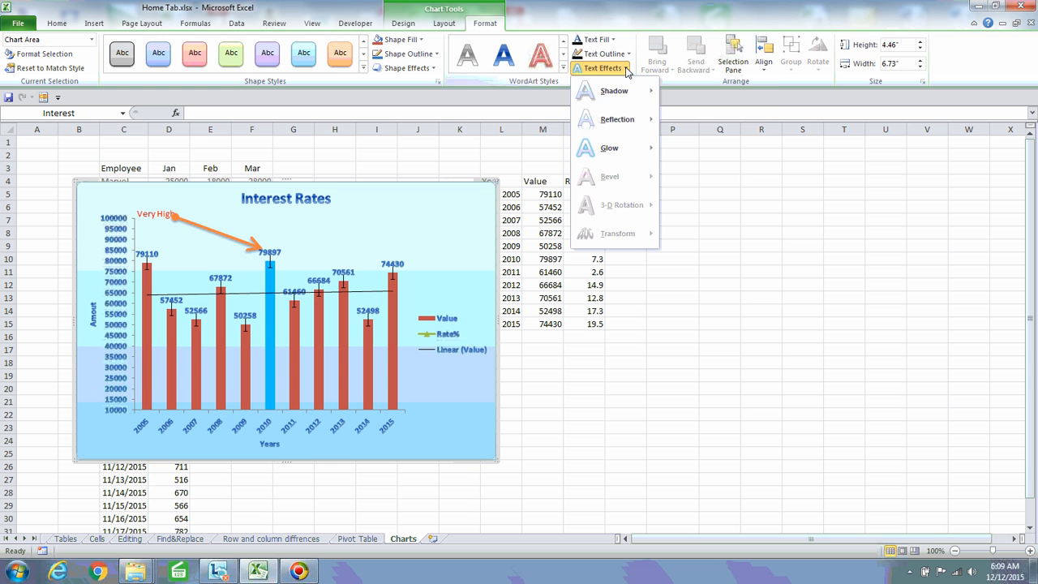
mouse_move(609, 119)
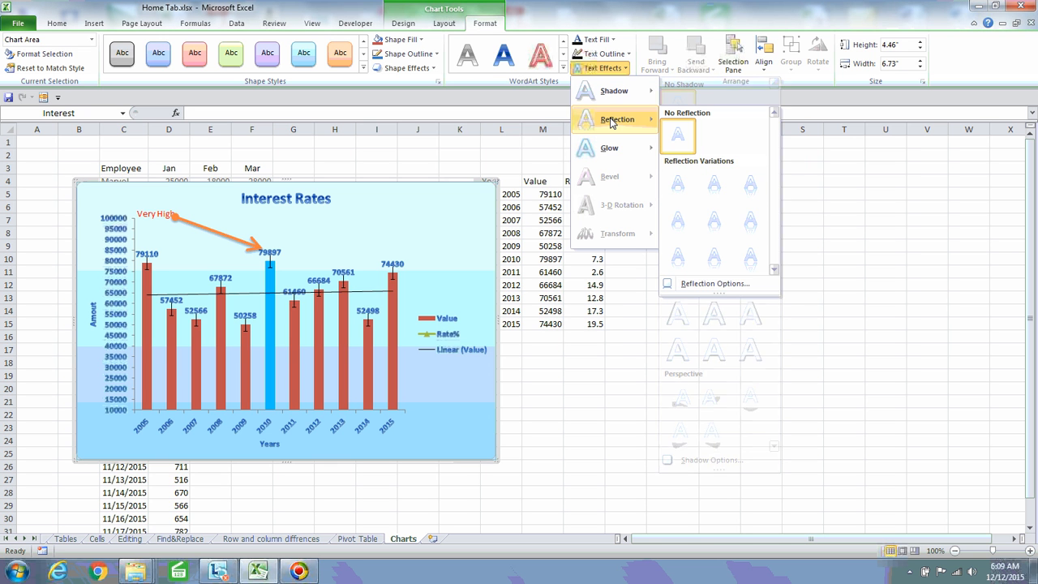
click(304, 209)
click(328, 207)
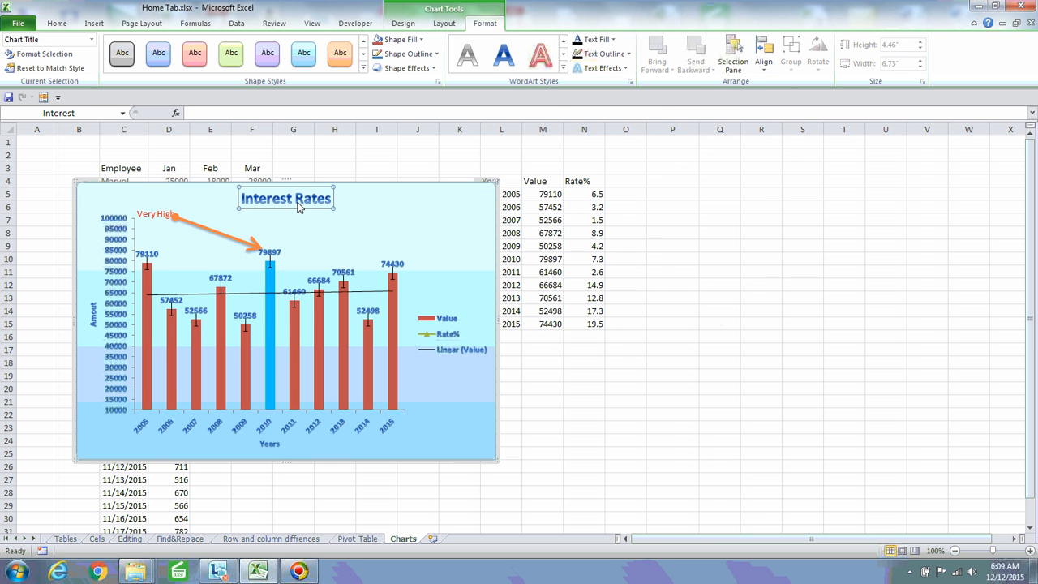
click(600, 68)
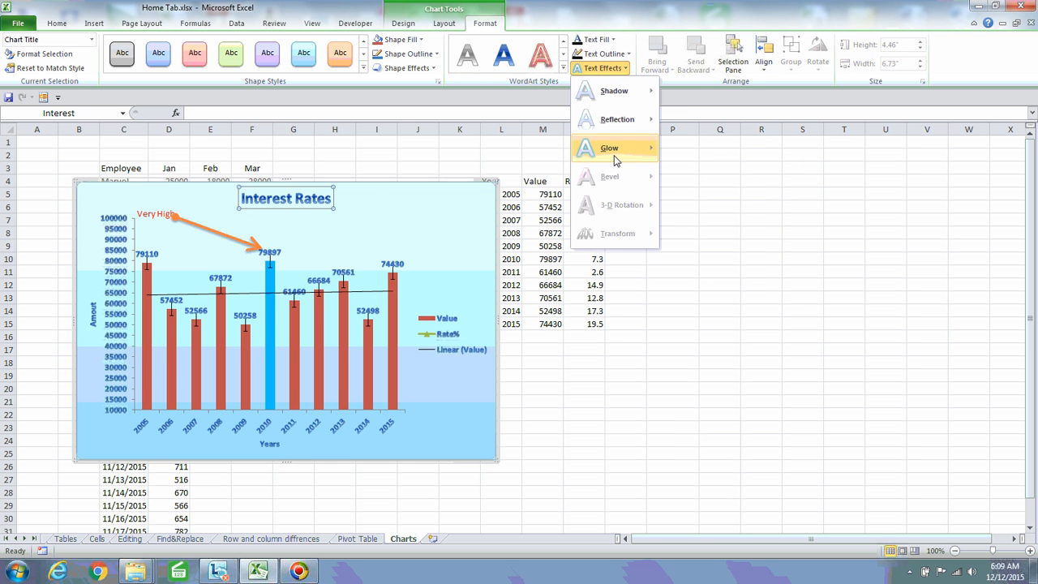
mouse_move(612, 155)
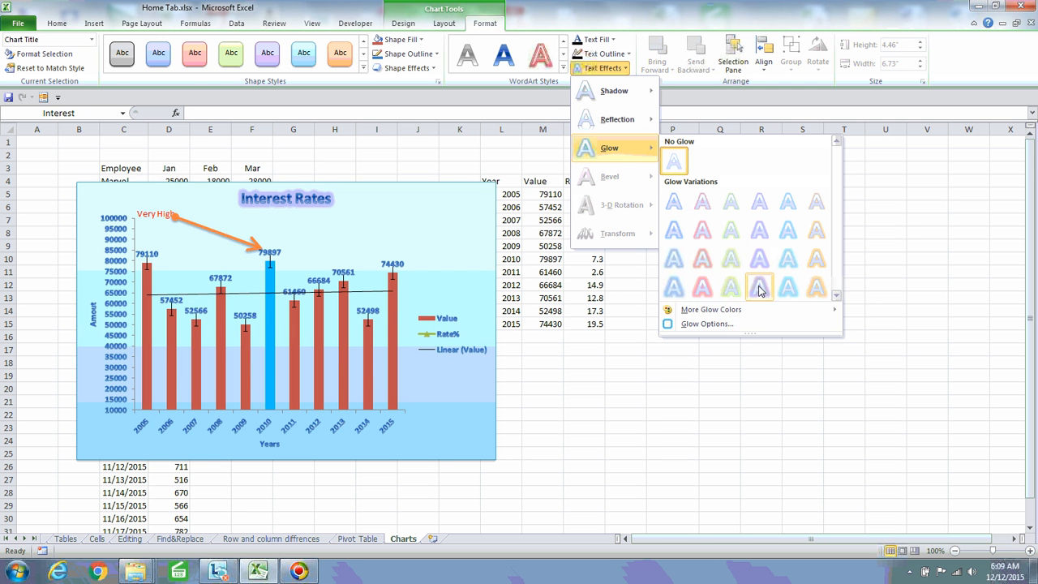
click(701, 287)
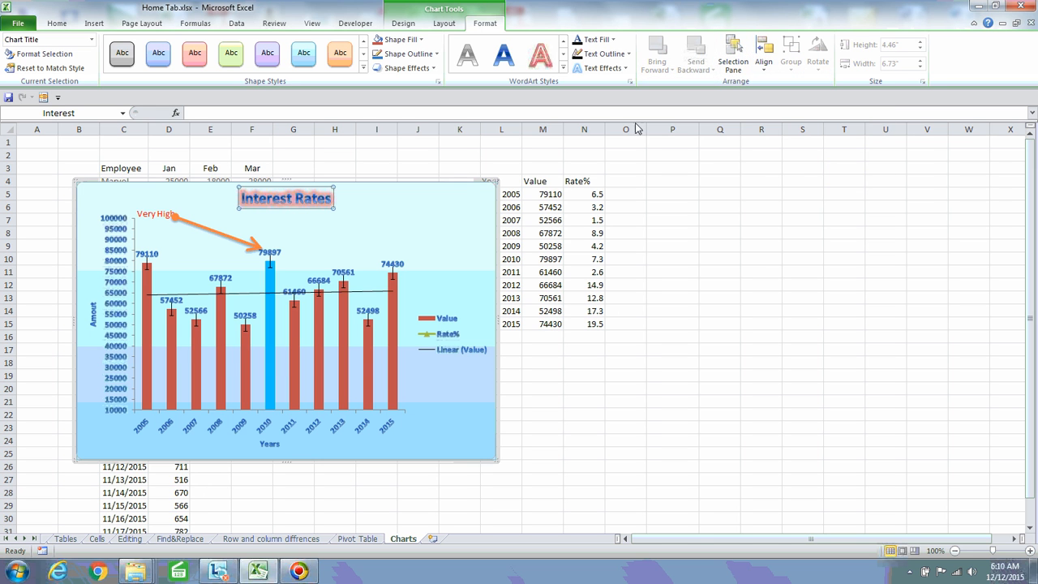
Delete the whole Interest Rates chart from the Charts sheet
click(764, 74)
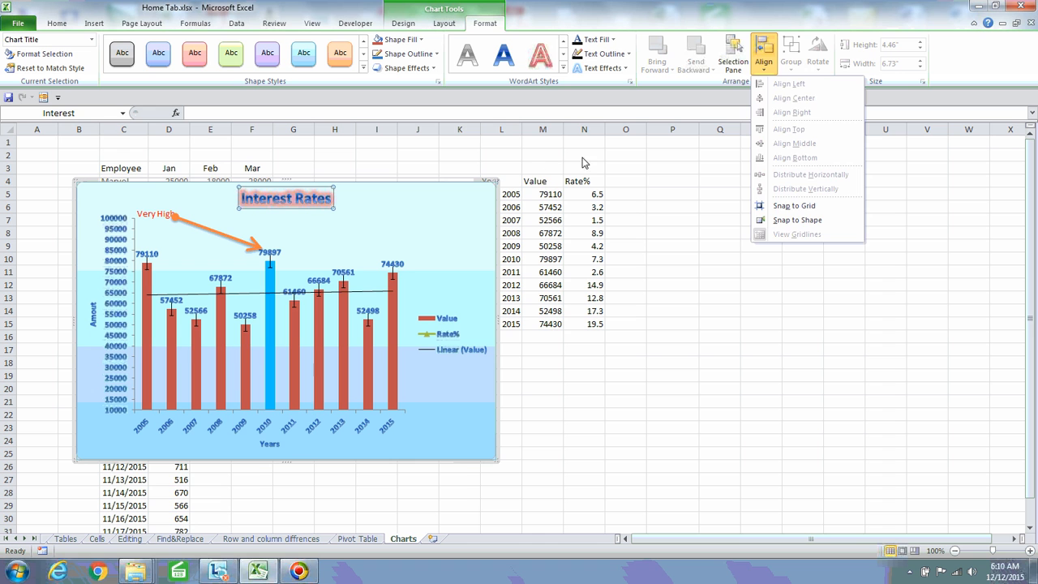
click(556, 165)
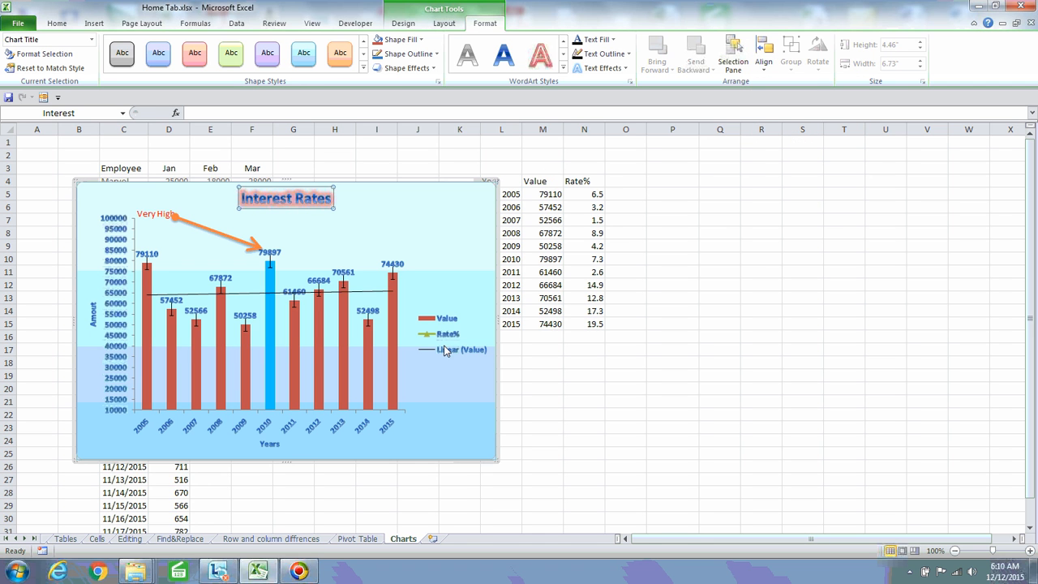
click(440, 210)
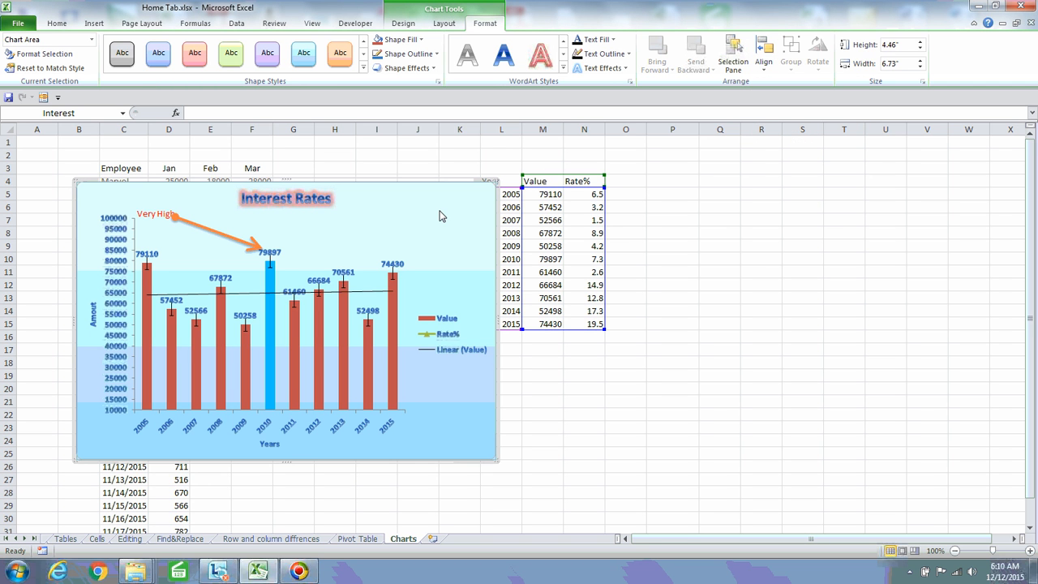
key(Delete)
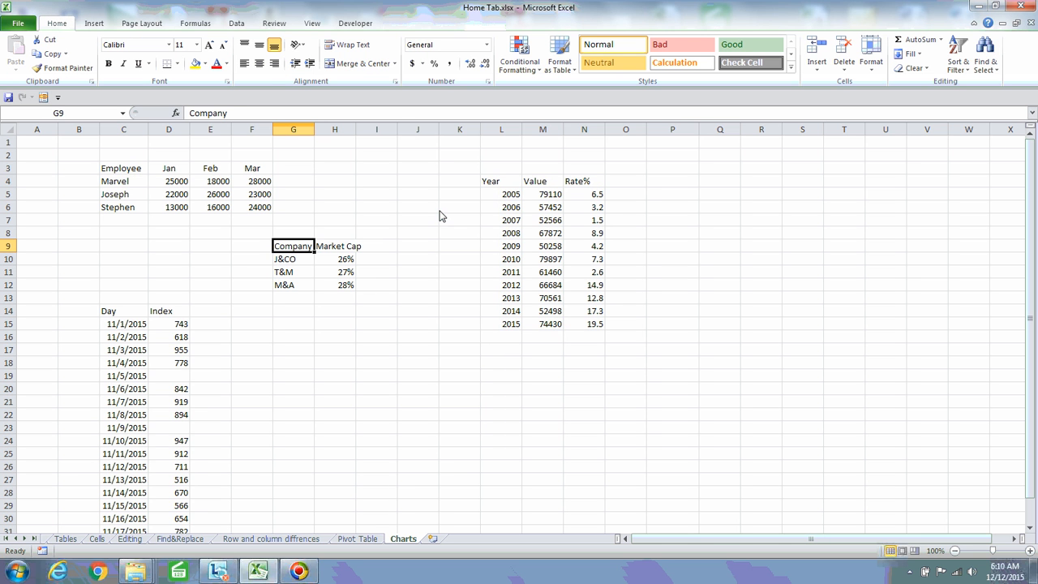
Insert a basic 2-D pie chart from the Company and Market Cap table and move it over columns J through Q, starting at row 3
click(299, 276)
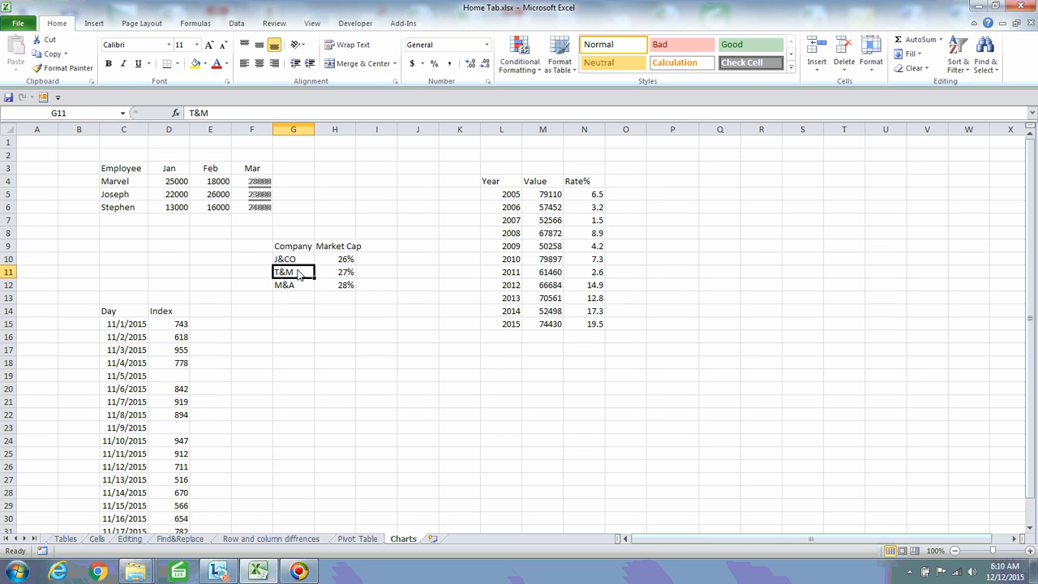
click(94, 23)
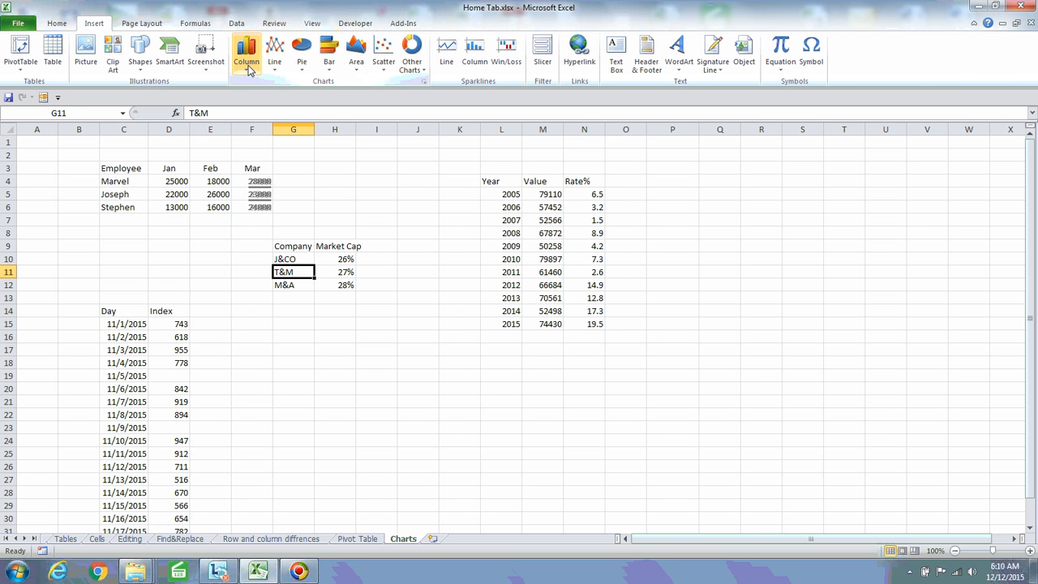
click(248, 65)
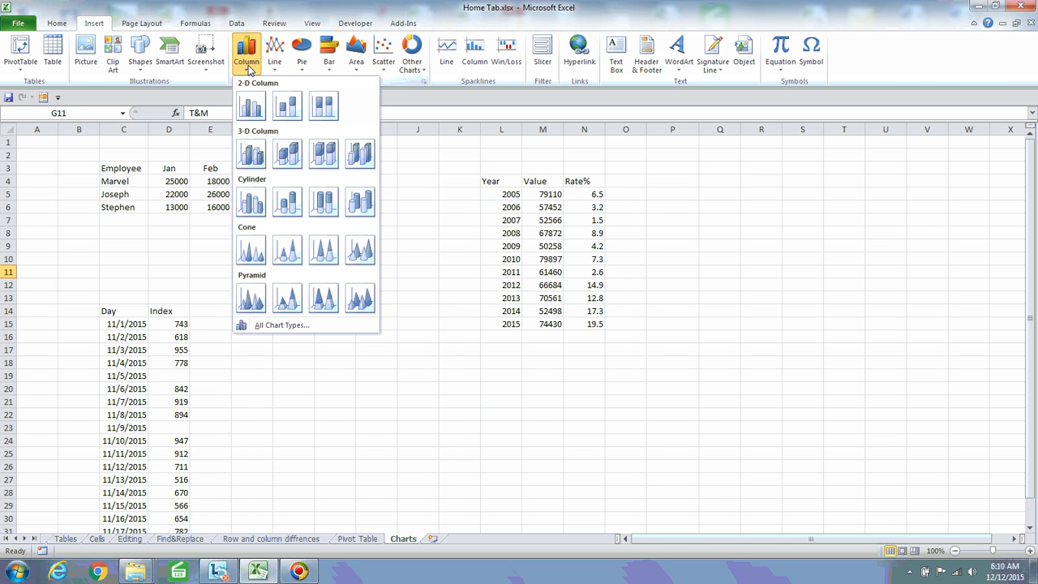
click(288, 325)
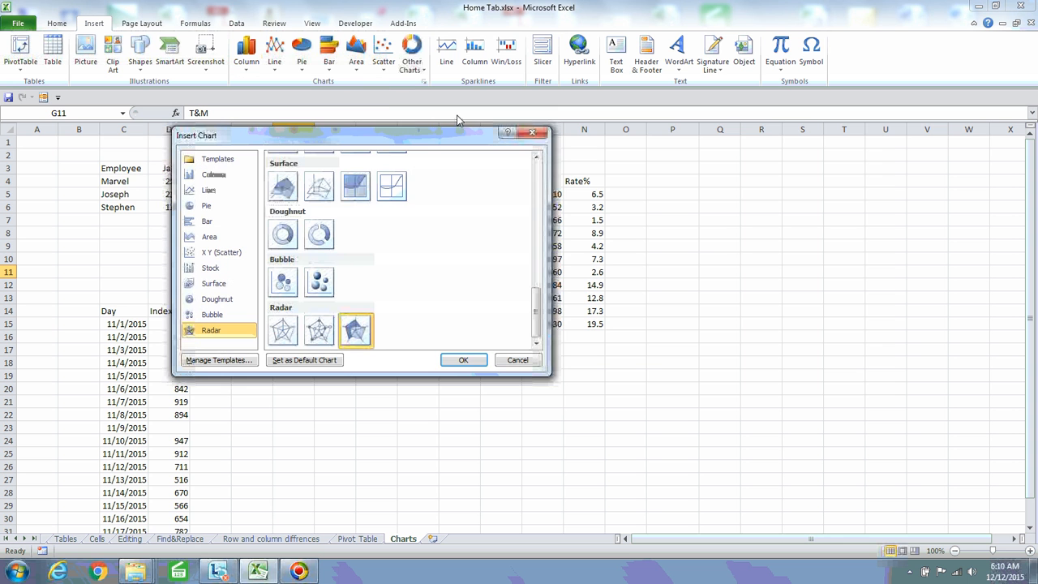
drag(424, 135, 752, 112)
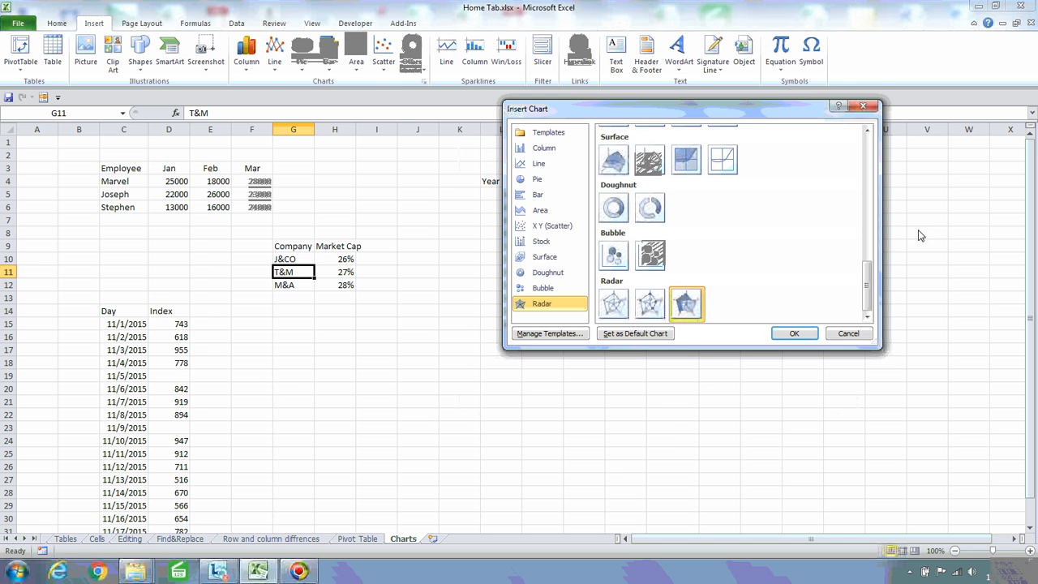
drag(867, 294, 866, 203)
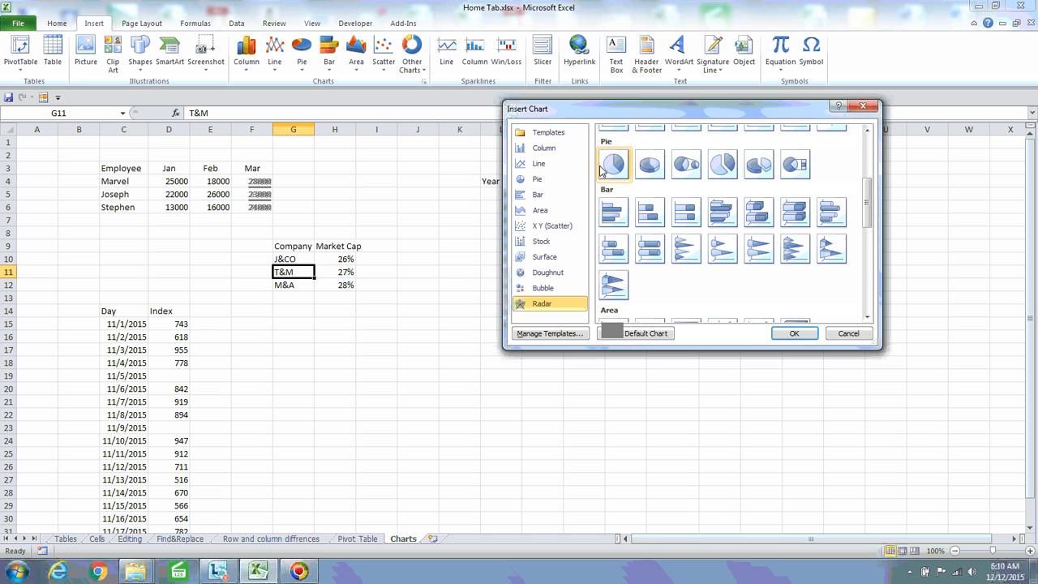
click(616, 166)
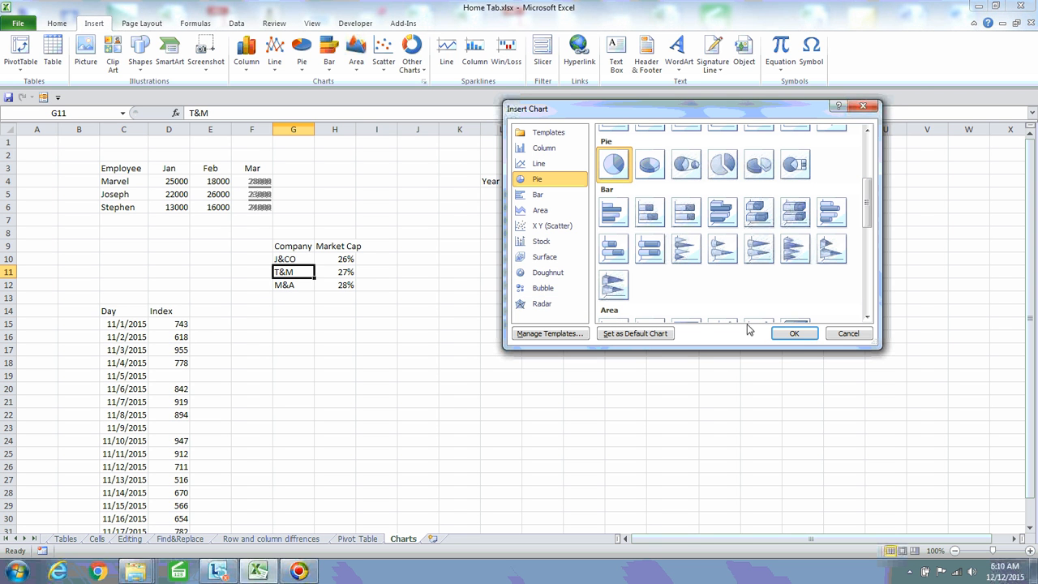
click(794, 333)
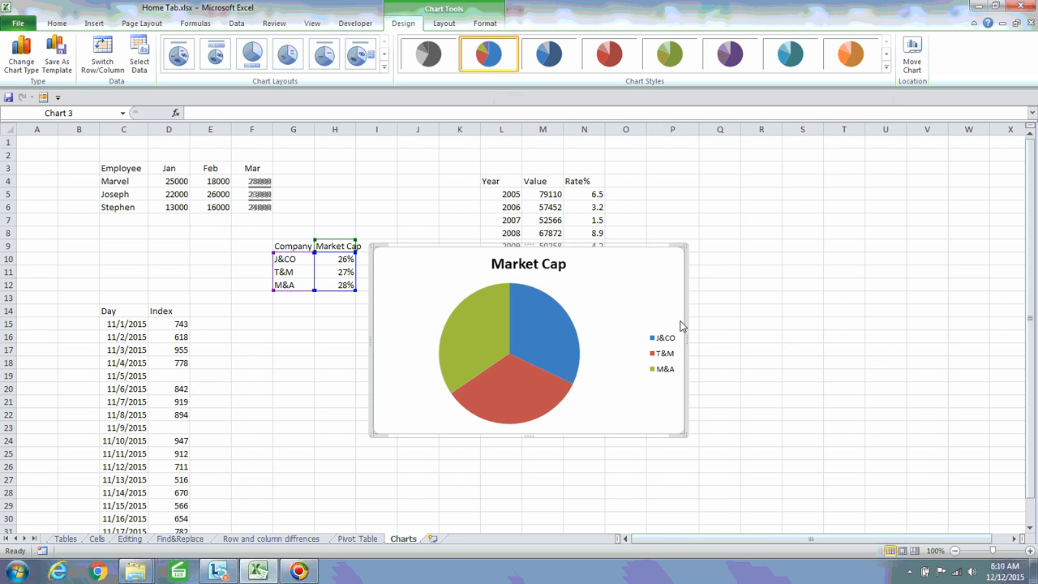
drag(614, 299, 681, 214)
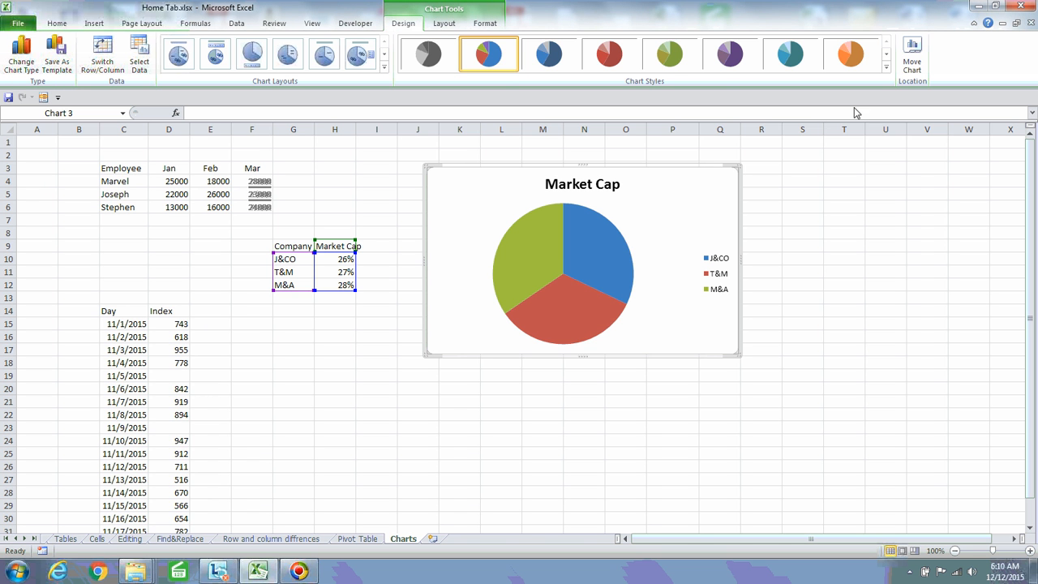
Try the red chart style with the black background on the pie chart, and restore the multicolour style from the gallery's first row
click(885, 70)
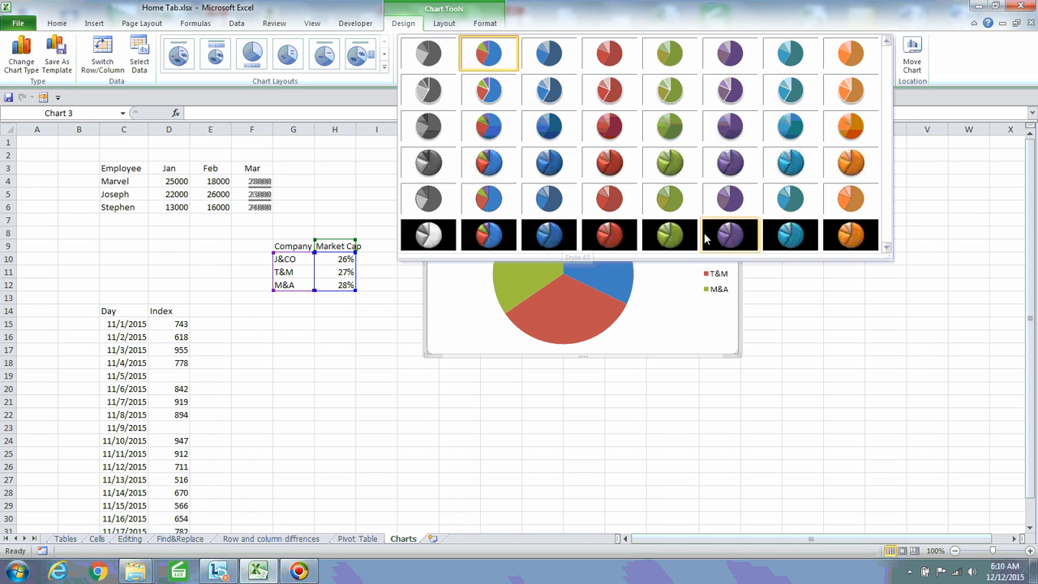
click(611, 235)
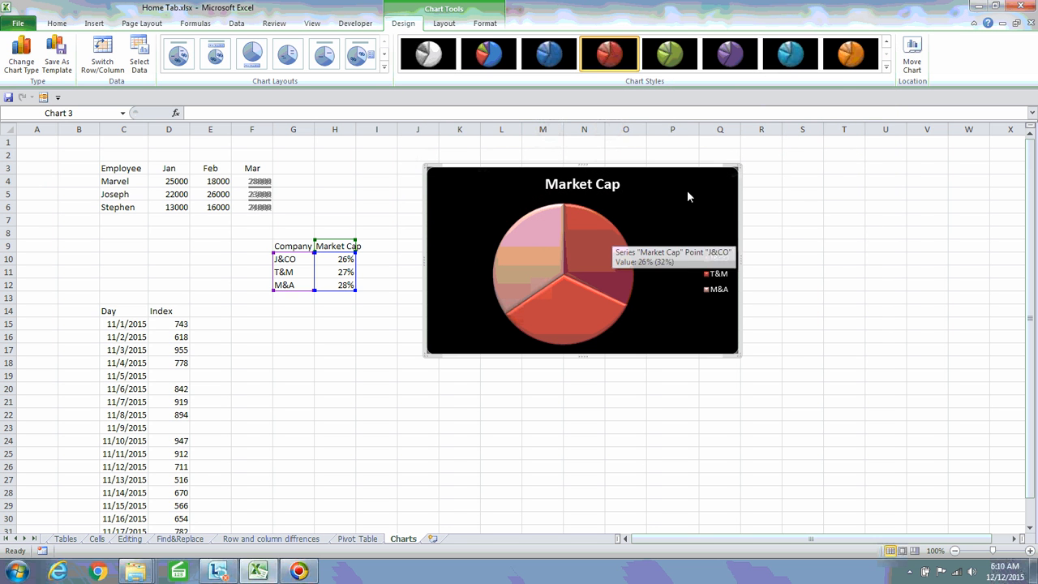
click(885, 70)
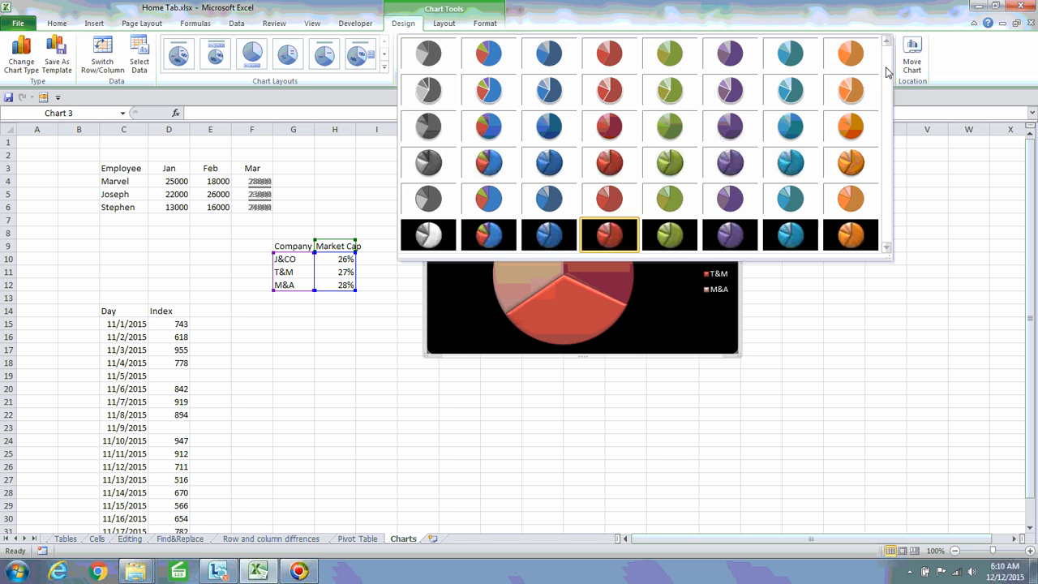
click(488, 57)
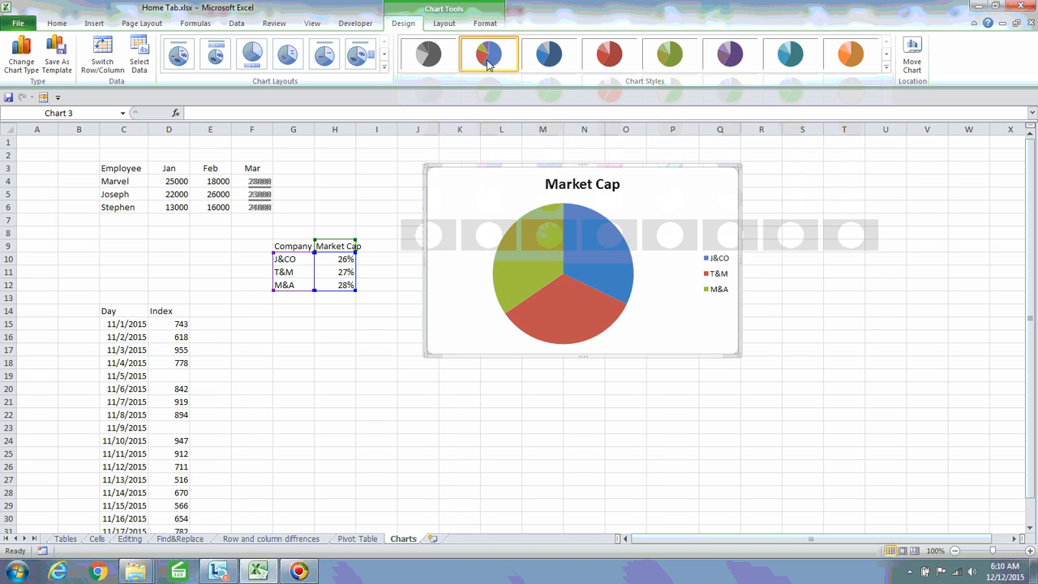
Examine the chart area's formatting options, including properties, size, 3-D format, glow and soft edges, shadow, border and fill
right_click(661, 212)
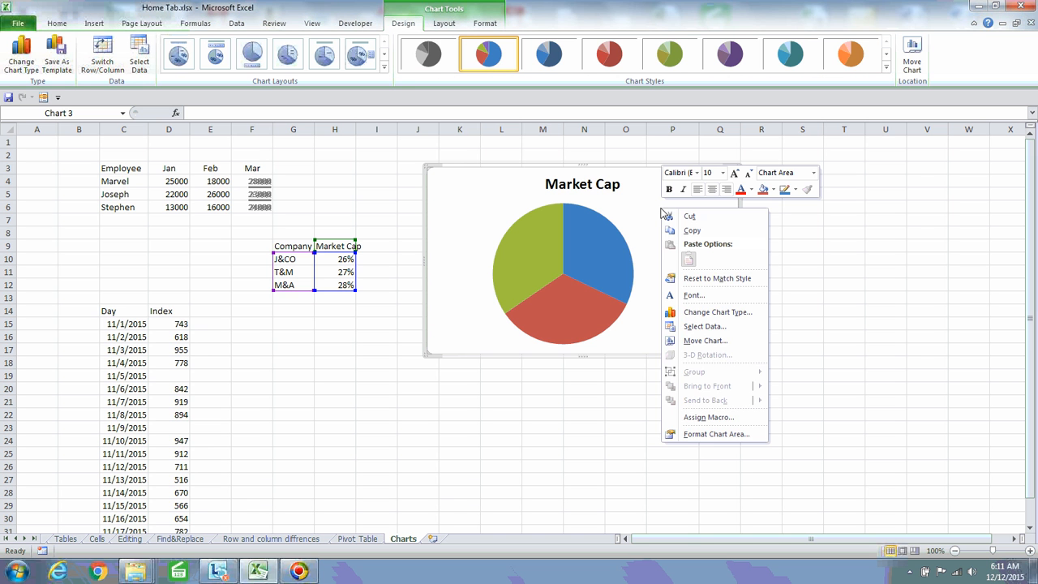
click(705, 435)
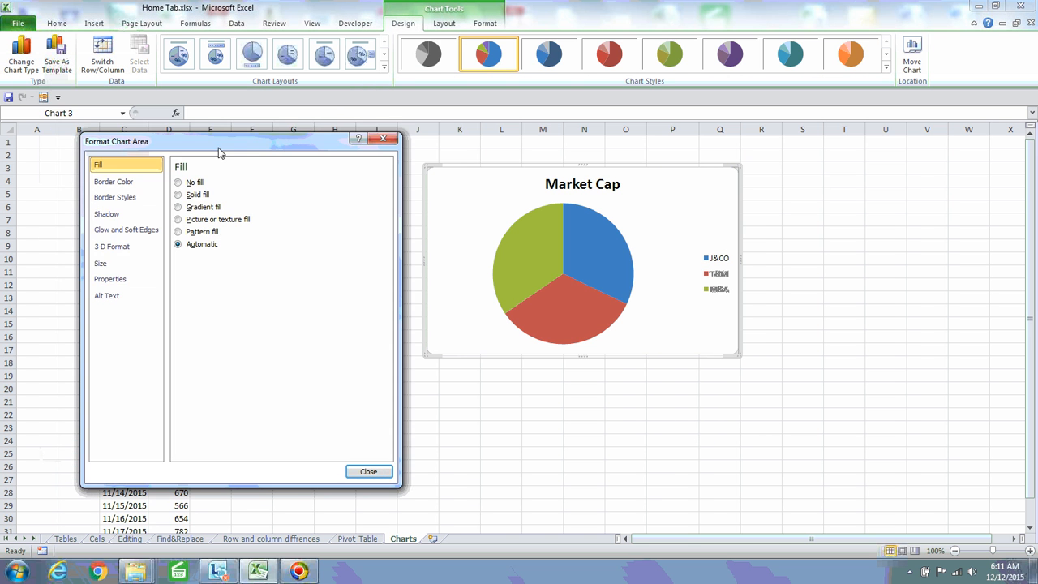
click(112, 279)
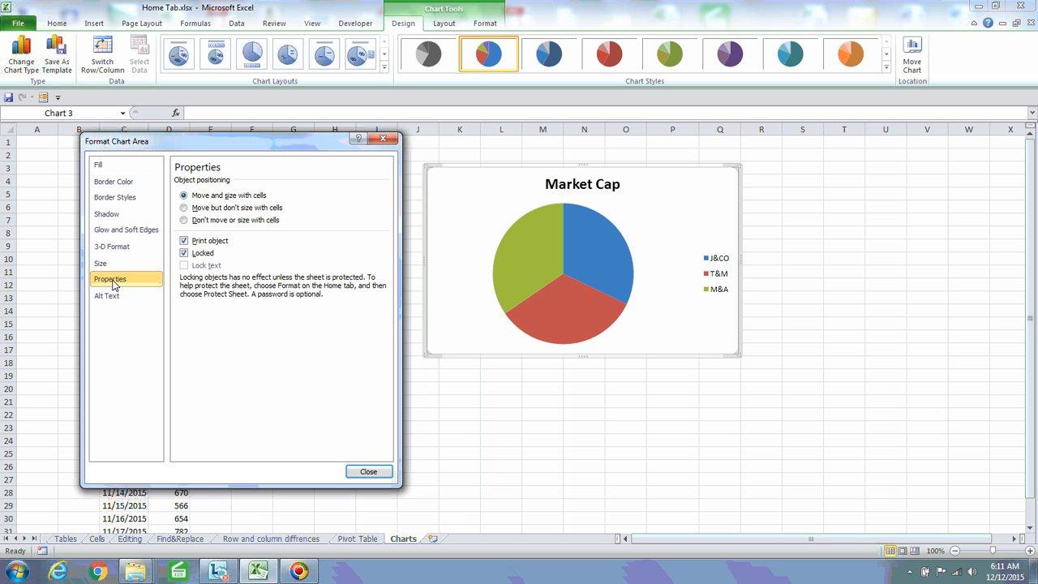
click(124, 264)
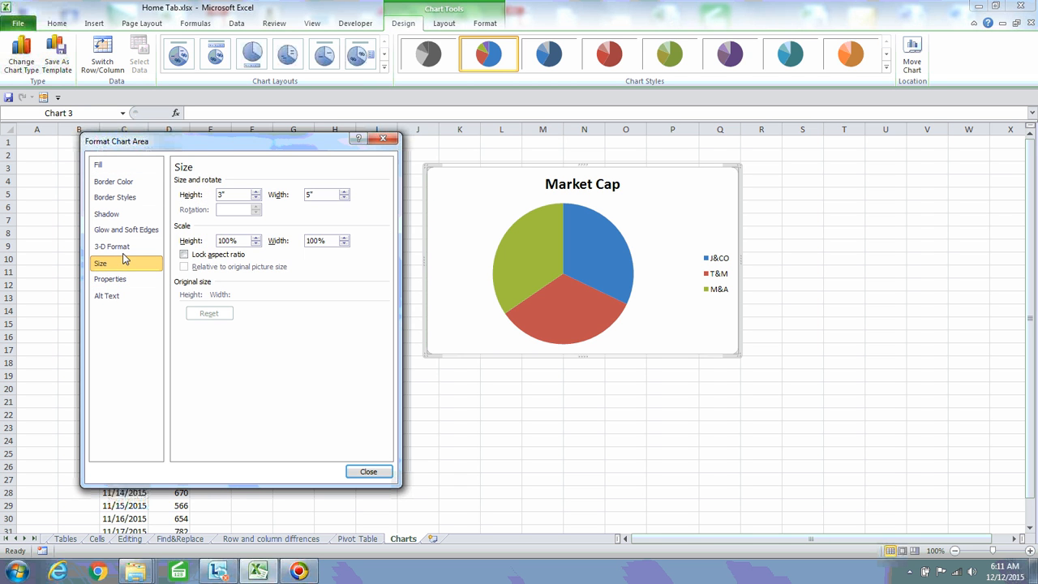
click(124, 251)
click(134, 233)
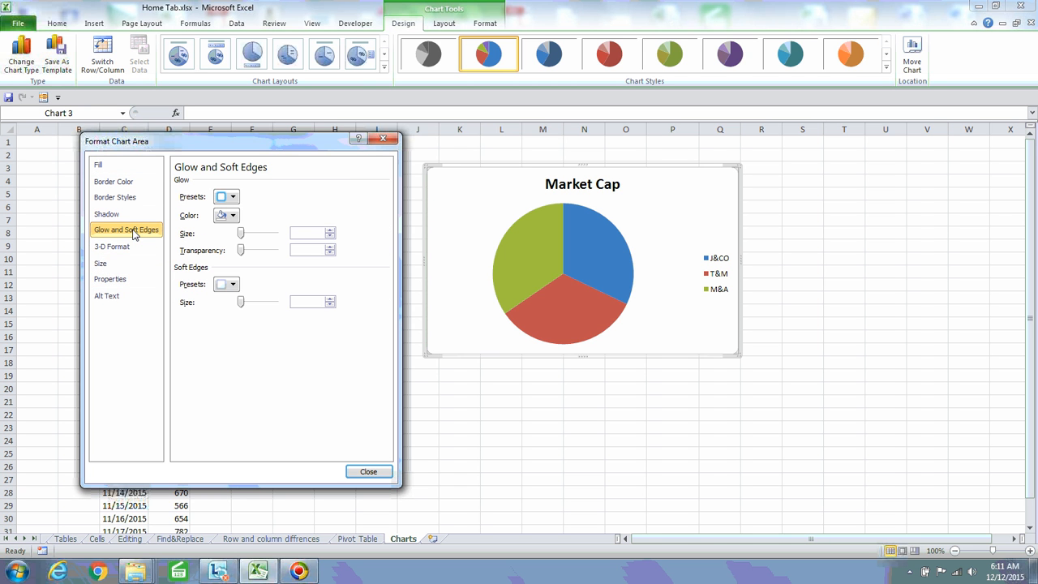
click(124, 215)
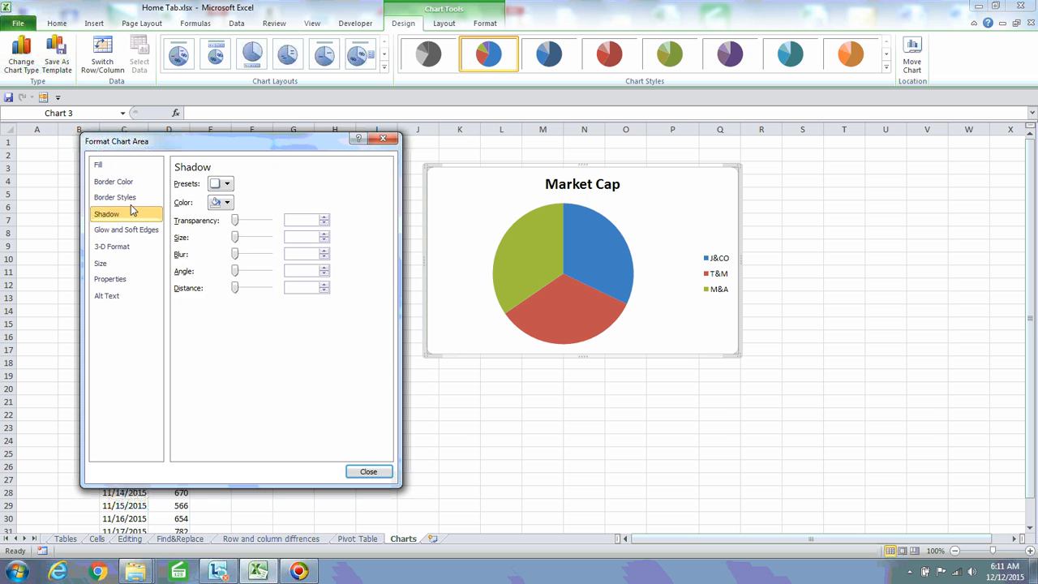
click(130, 195)
click(133, 179)
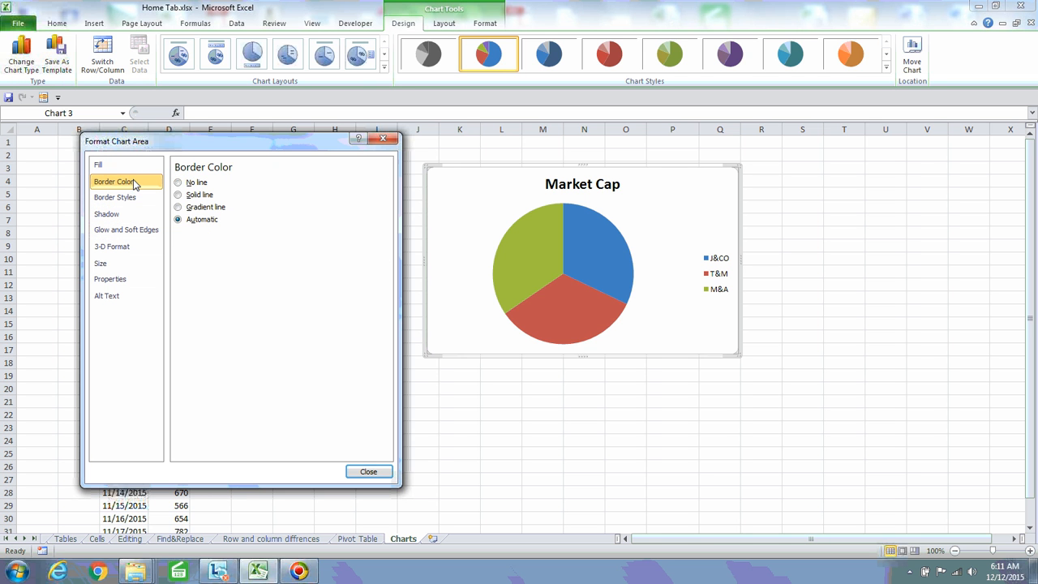
click(128, 168)
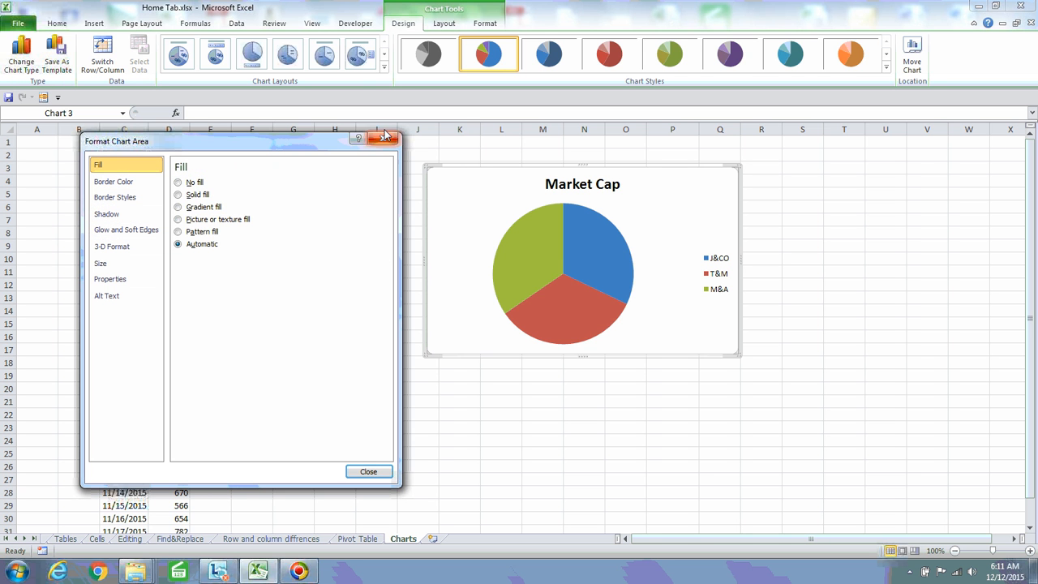
Rotate the Market Cap pie by setting the angle of its first slice to 46
click(545, 256)
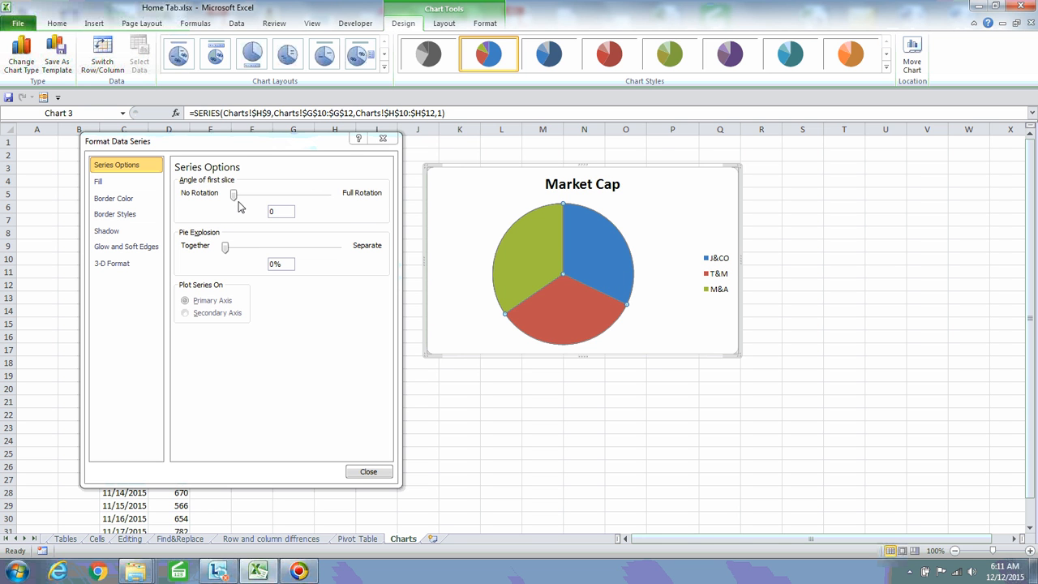
drag(234, 201, 303, 208)
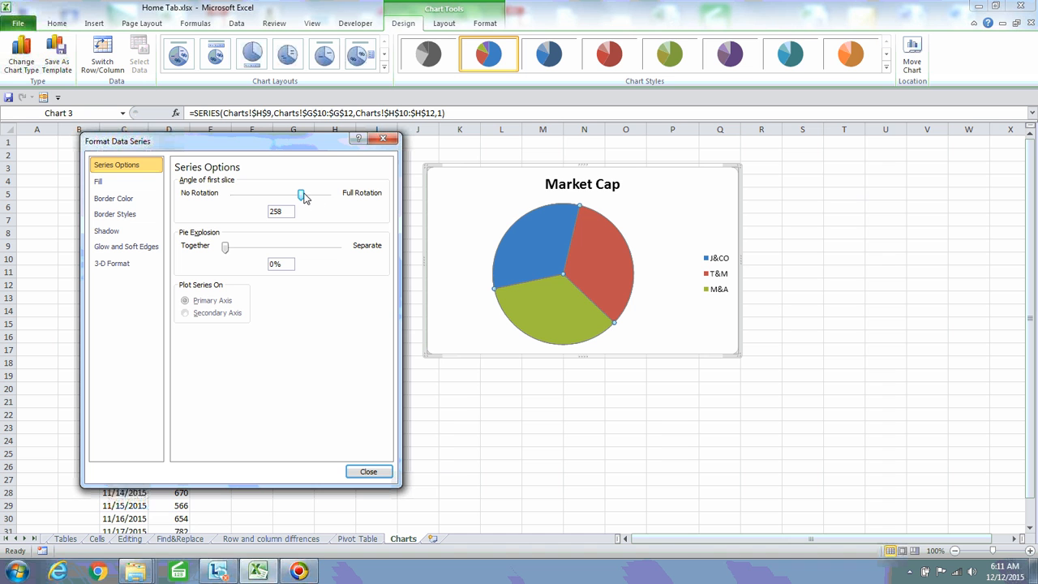
drag(303, 198, 246, 197)
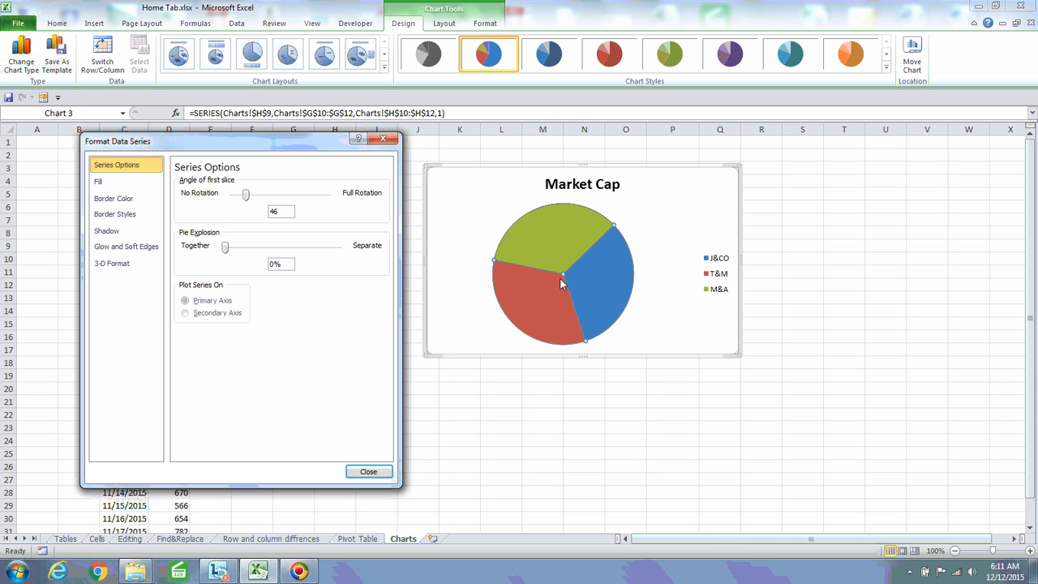
Try to separate only the red T&M slice from the pie using its point explosion setting
click(517, 288)
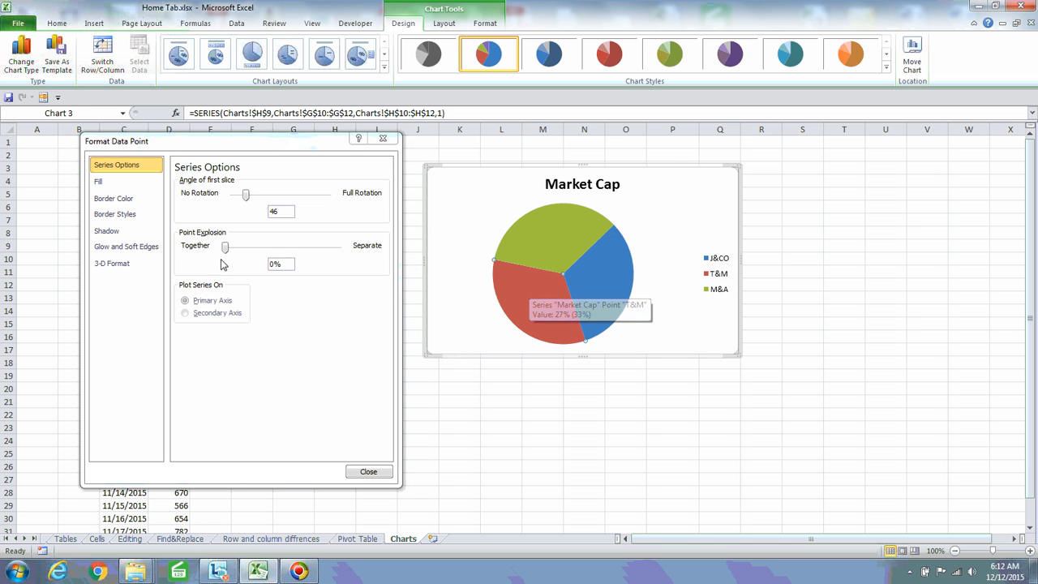
drag(226, 249, 225, 250)
mouse_move(529, 287)
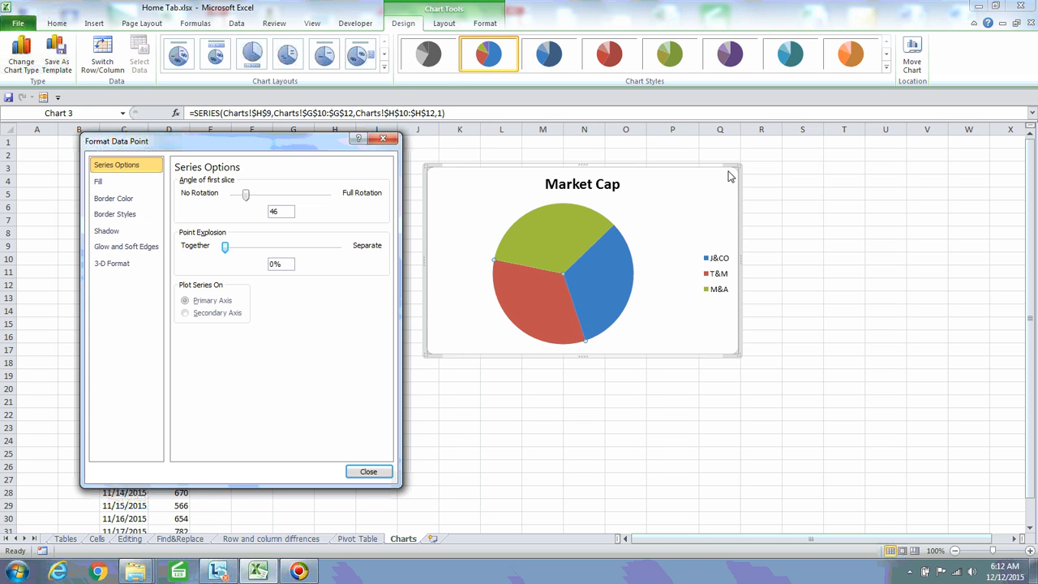
click(690, 203)
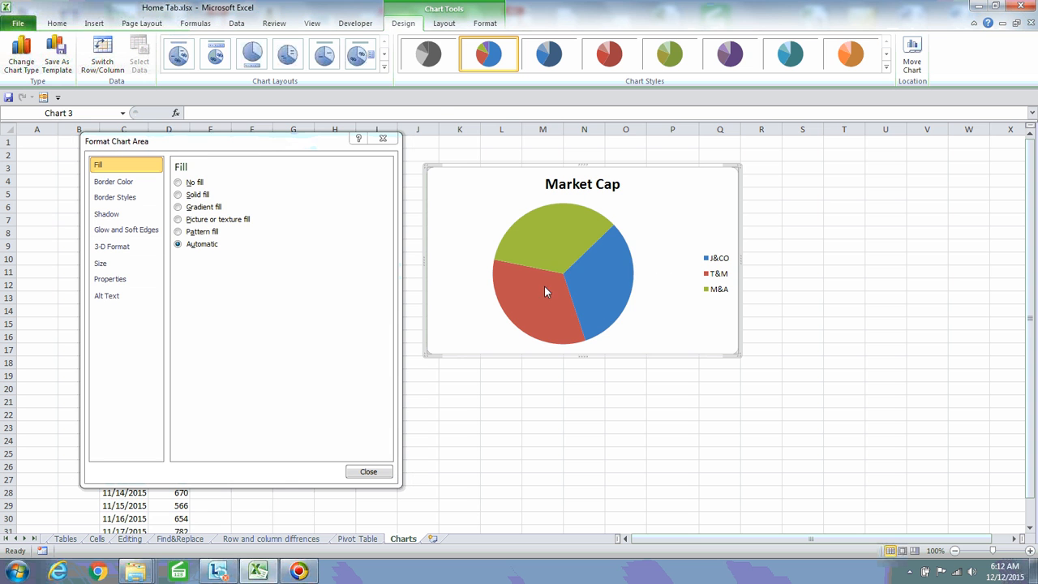
Separate all slices of the Market Cap pie by setting the pie explosion to 5%
click(567, 262)
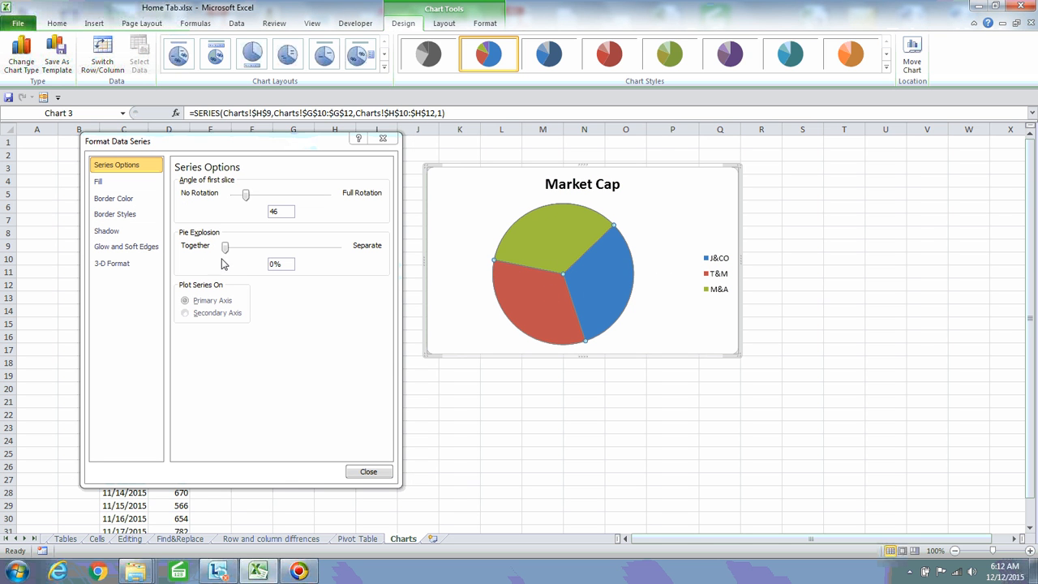
drag(226, 254, 230, 253)
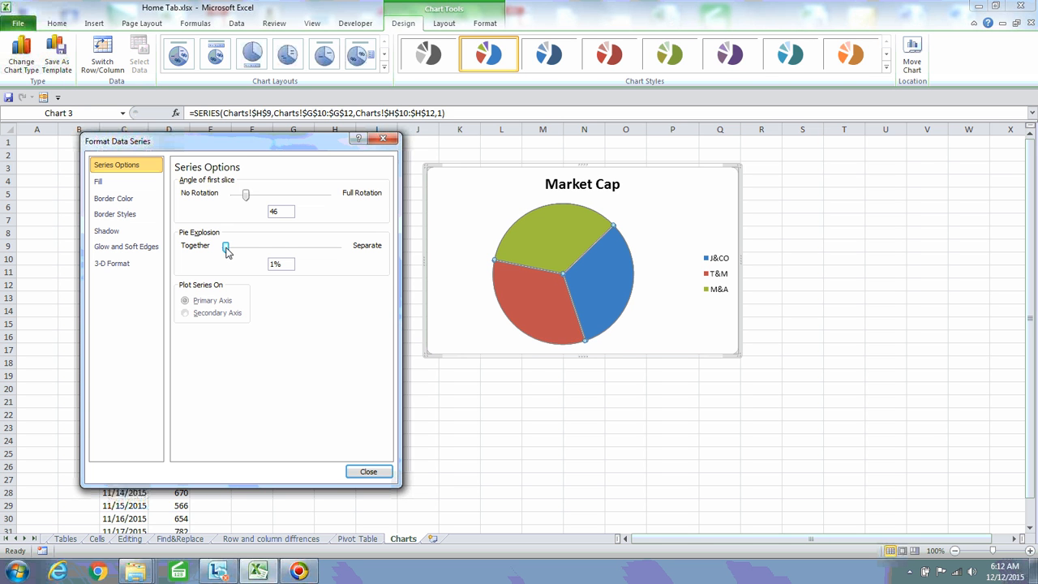
drag(226, 252, 229, 251)
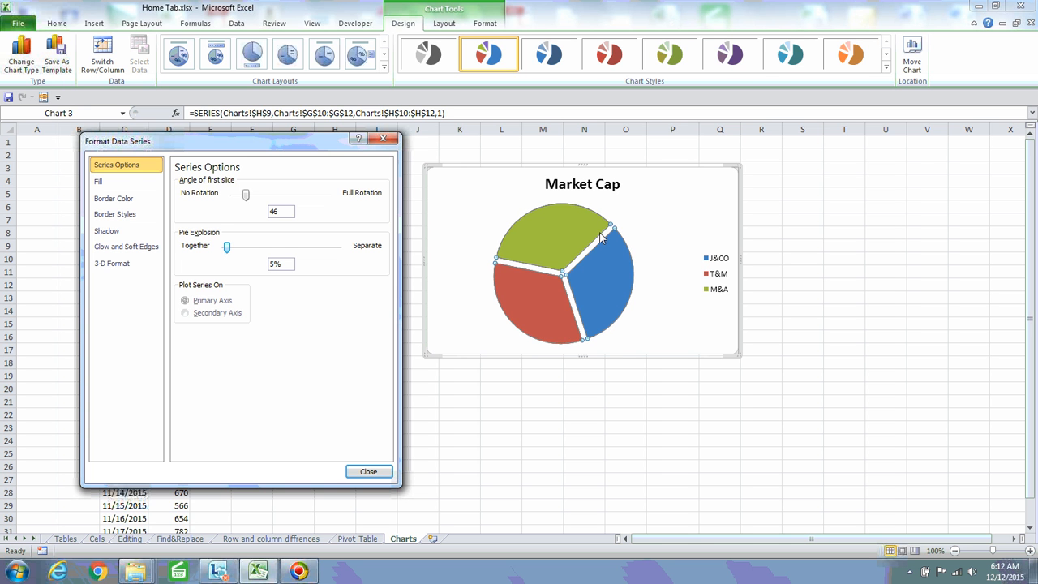
click(641, 216)
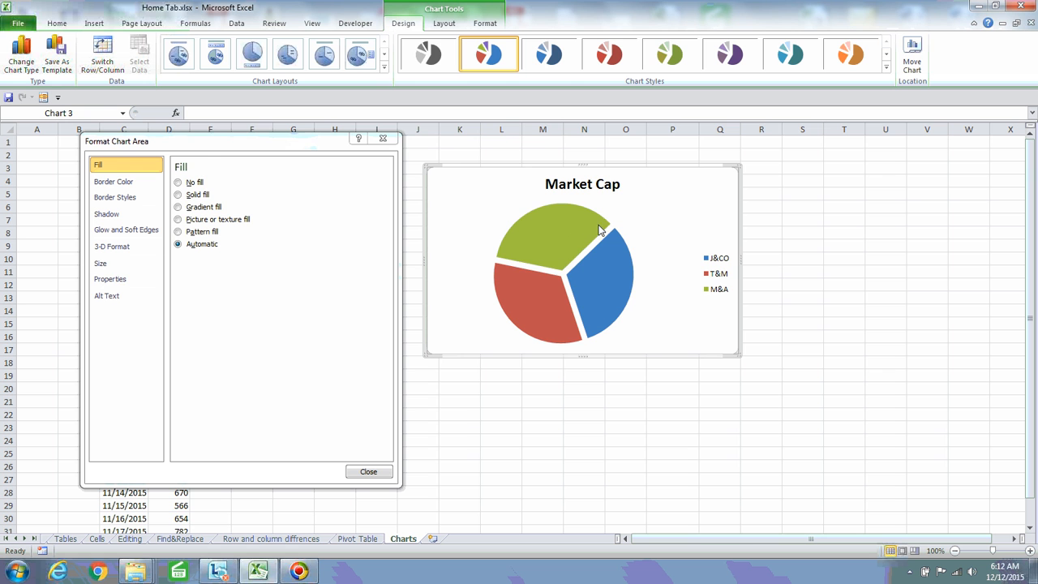
Reduce the gaps between the Market Cap slices by setting the pie explosion to 2%
click(570, 236)
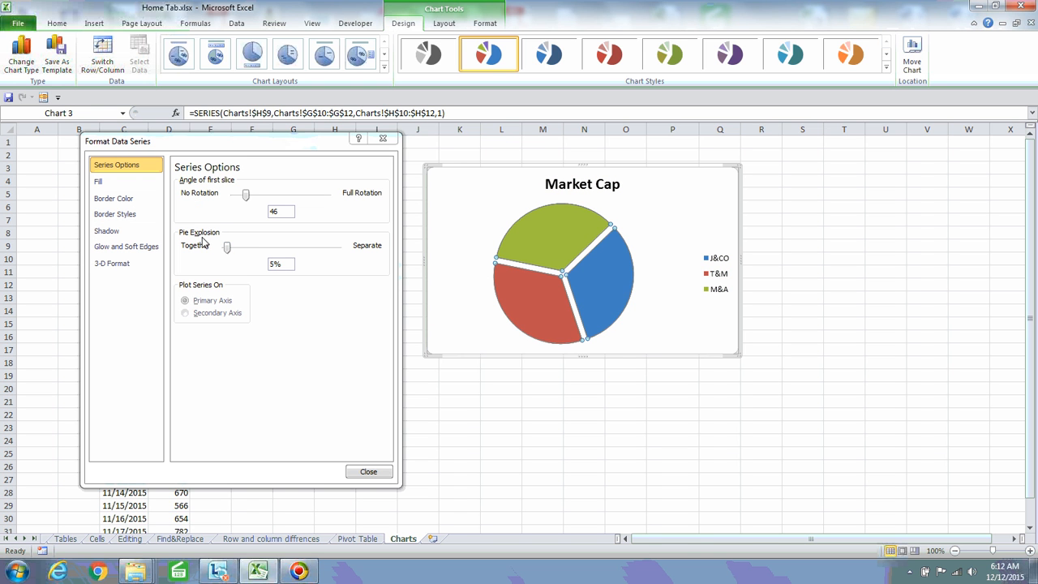
drag(229, 253, 228, 255)
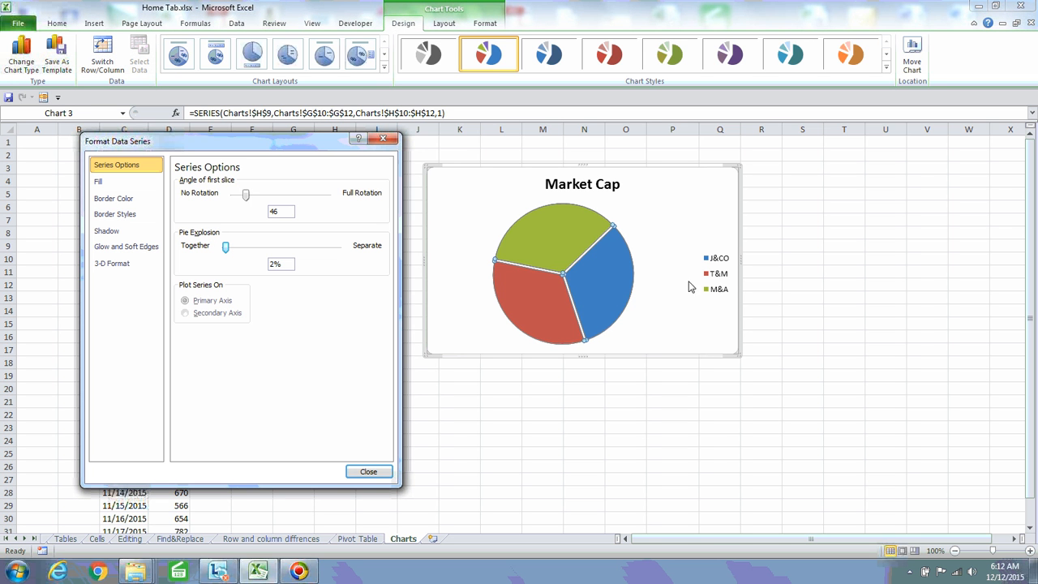
click(630, 235)
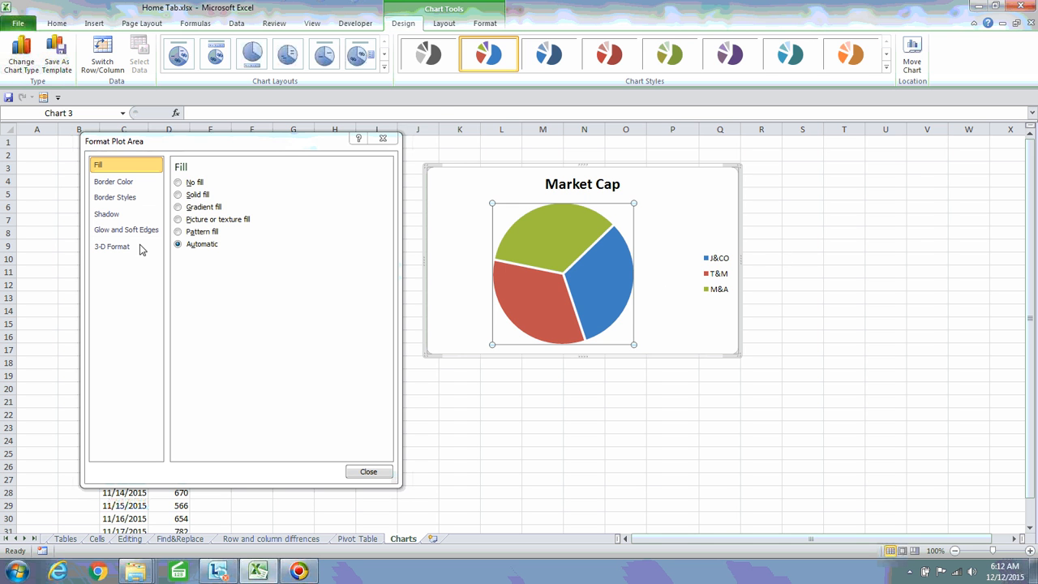
click(577, 278)
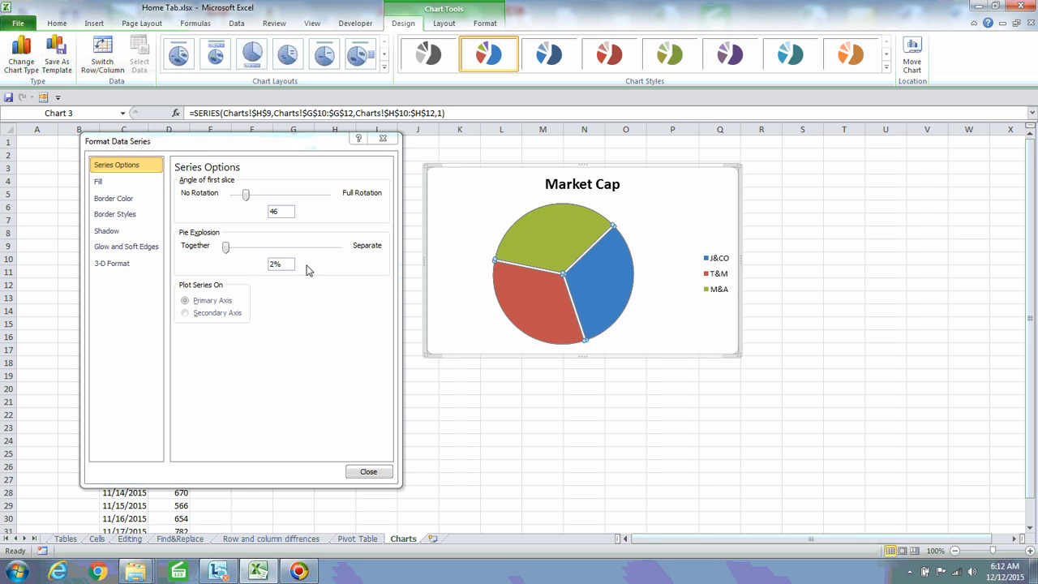
Bring the Market Cap slices almost together by setting the pie explosion to 1%
click(269, 262)
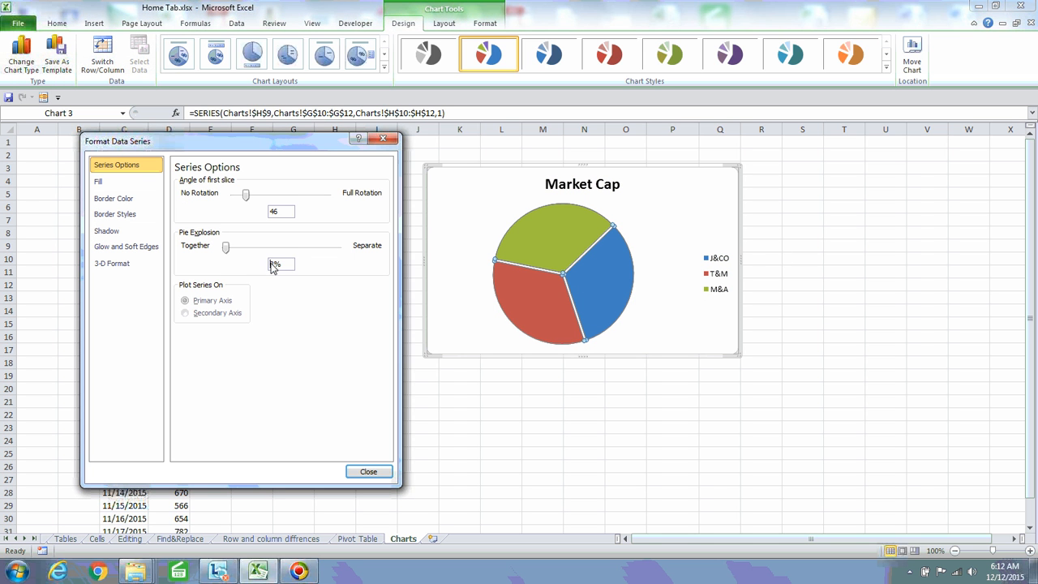
text(1)
click(285, 213)
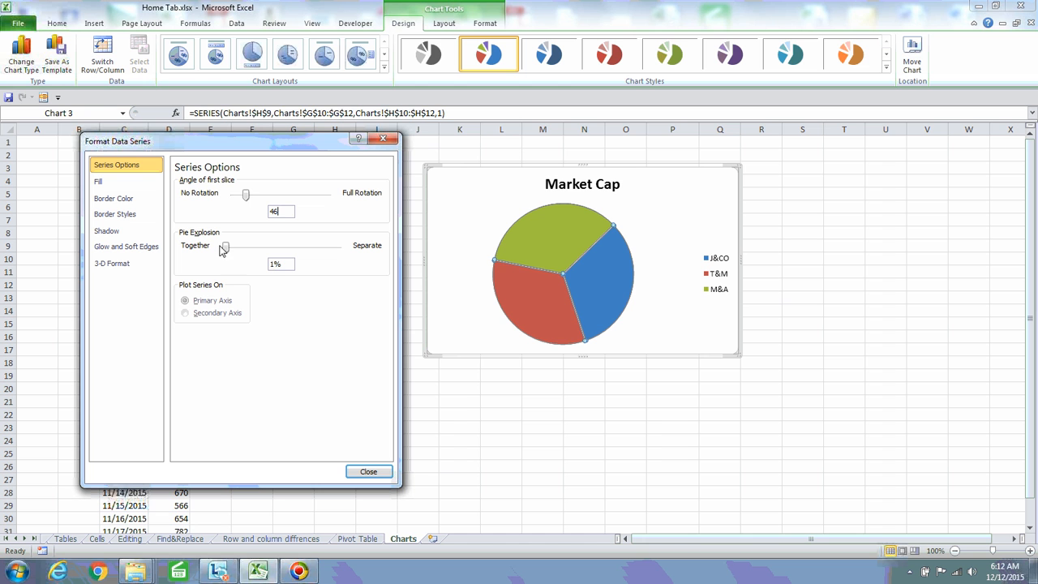
Widen the gaps between all Market Cap slices by setting the pie explosion to 10%
click(273, 263)
key(BackSpace)
text(10)
click(281, 211)
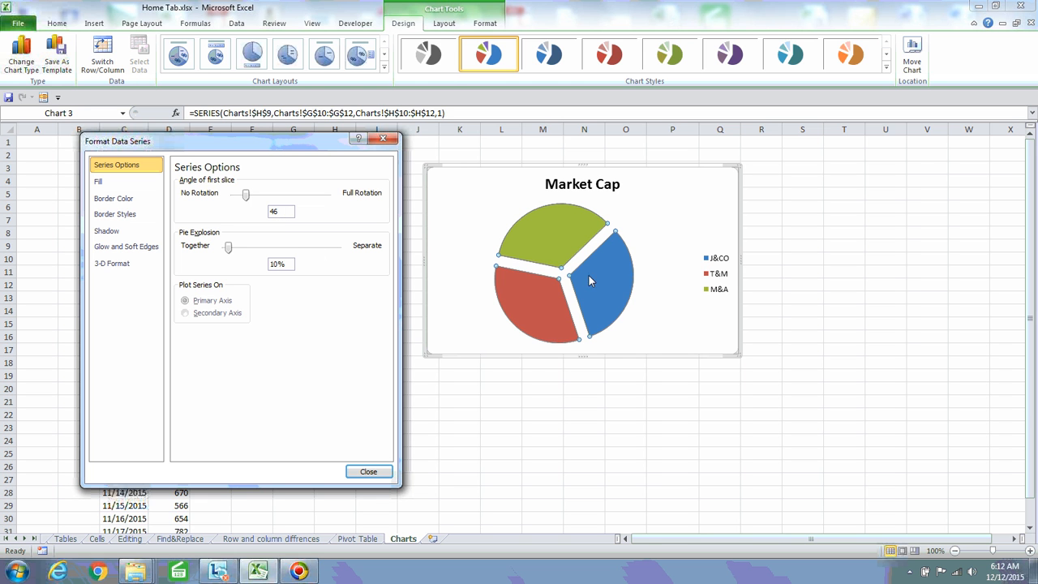
Give only the green M&A slice of the Market Cap pie a solid light blue fill
click(660, 256)
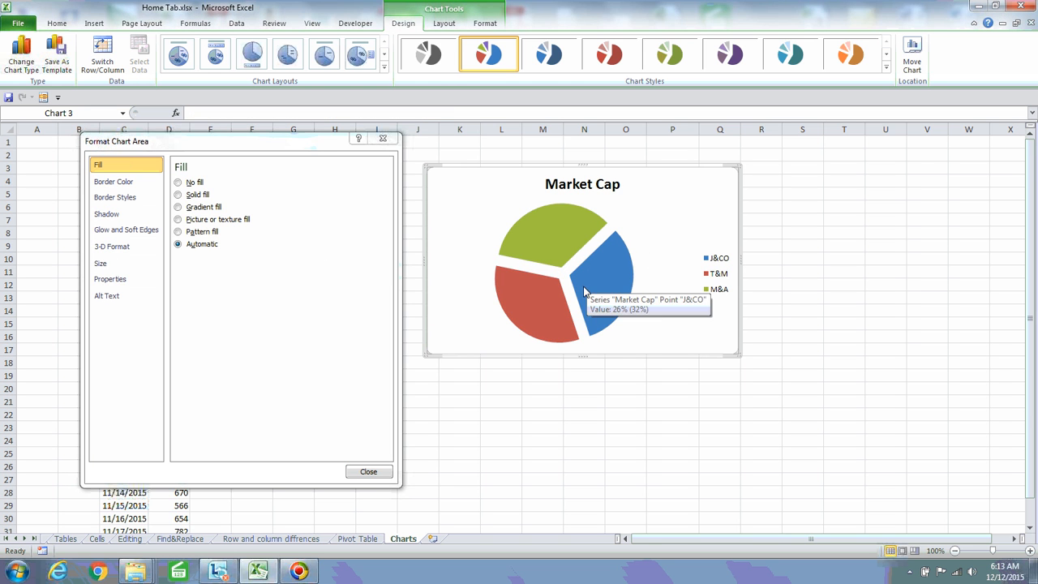
click(559, 235)
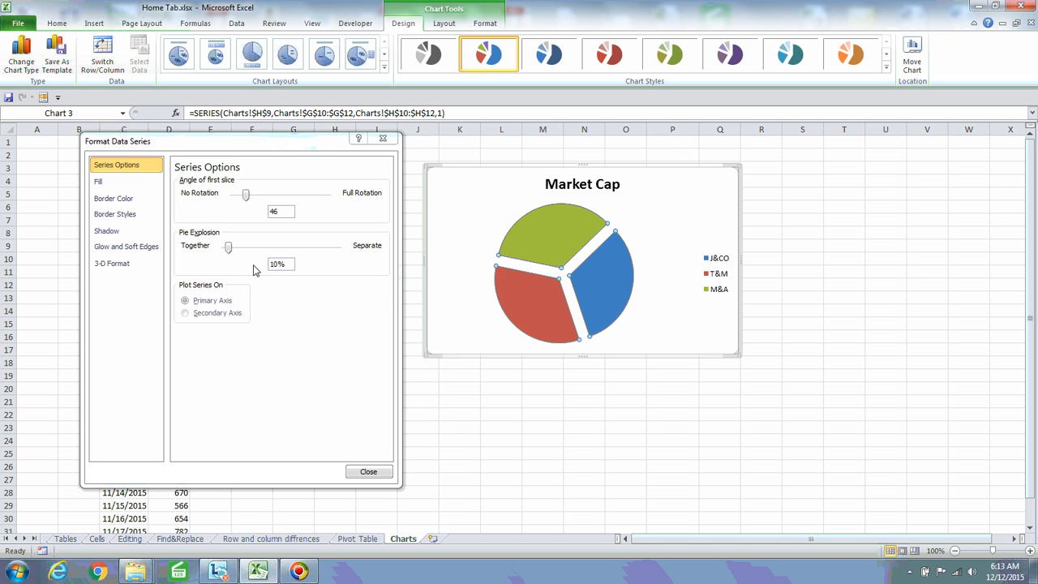
click(130, 186)
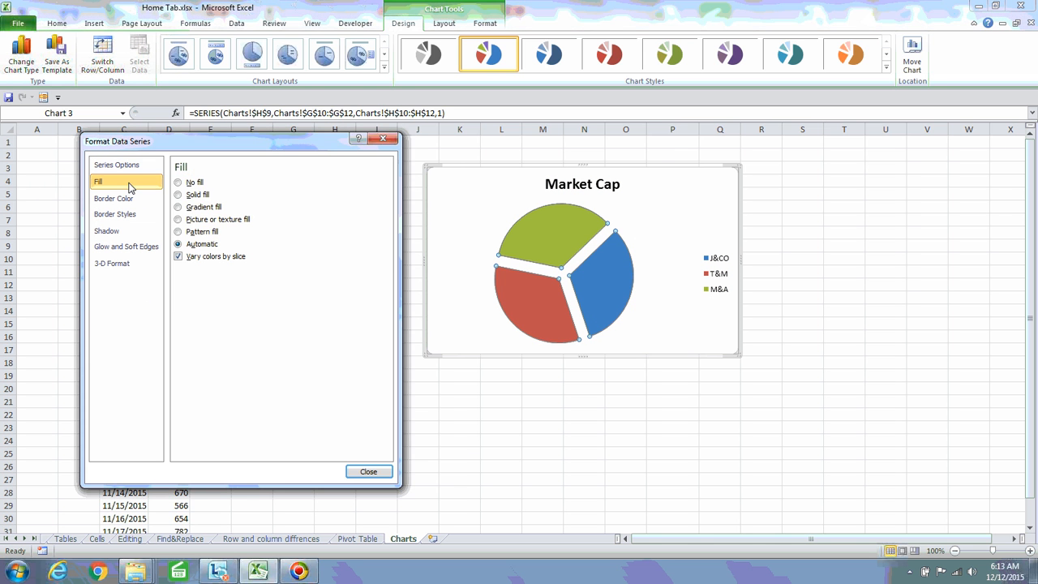
click(557, 233)
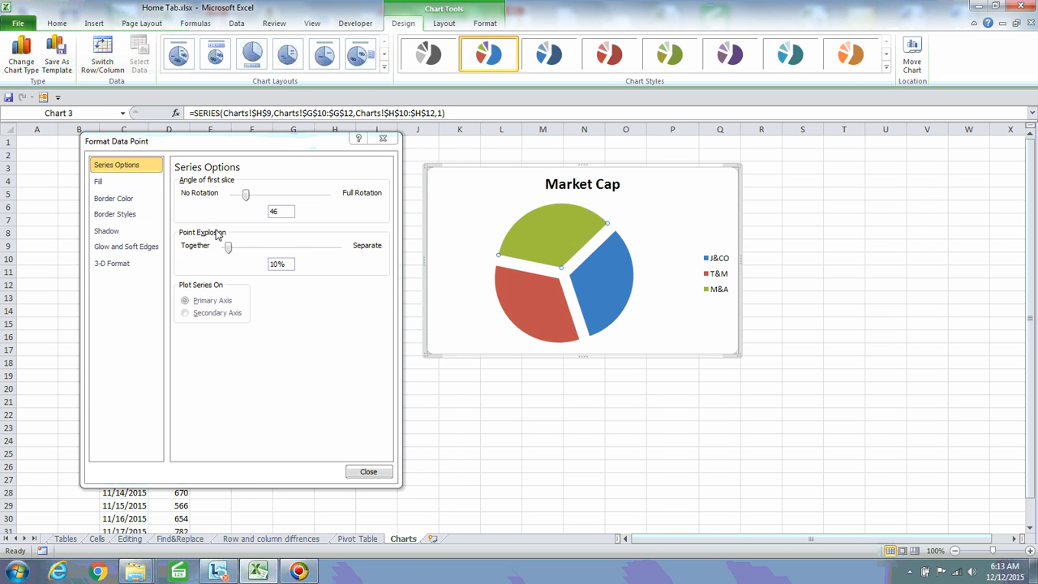
click(102, 182)
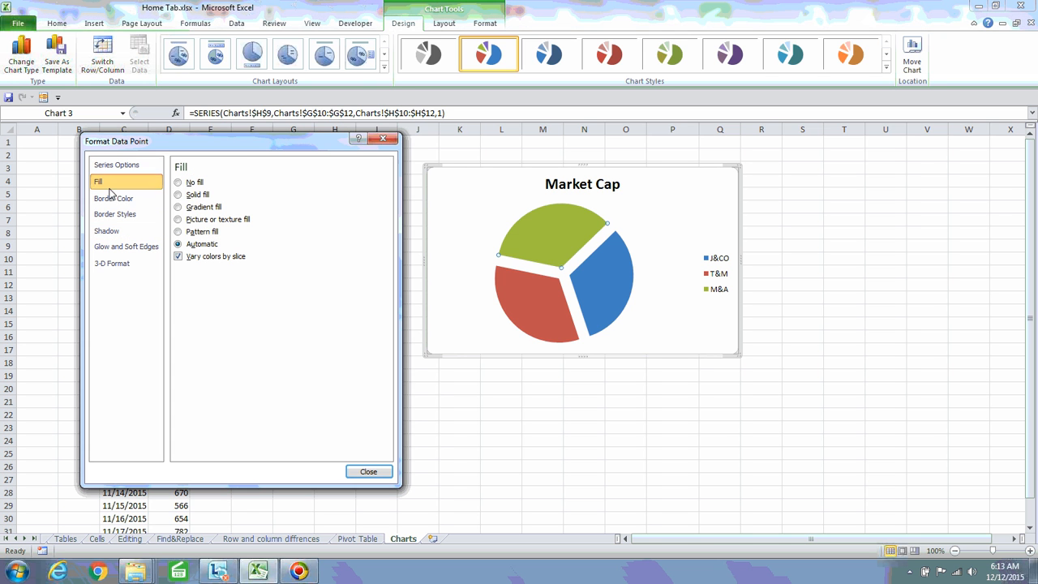
click(187, 196)
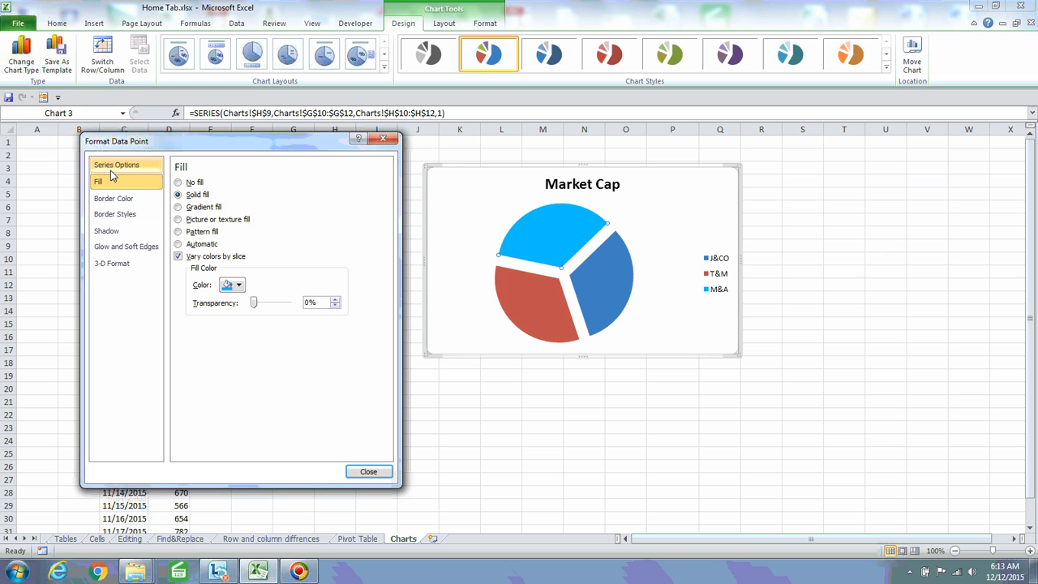
Outline the M&A slice with a solid line in the red theme color and close its formatting dialog
click(114, 198)
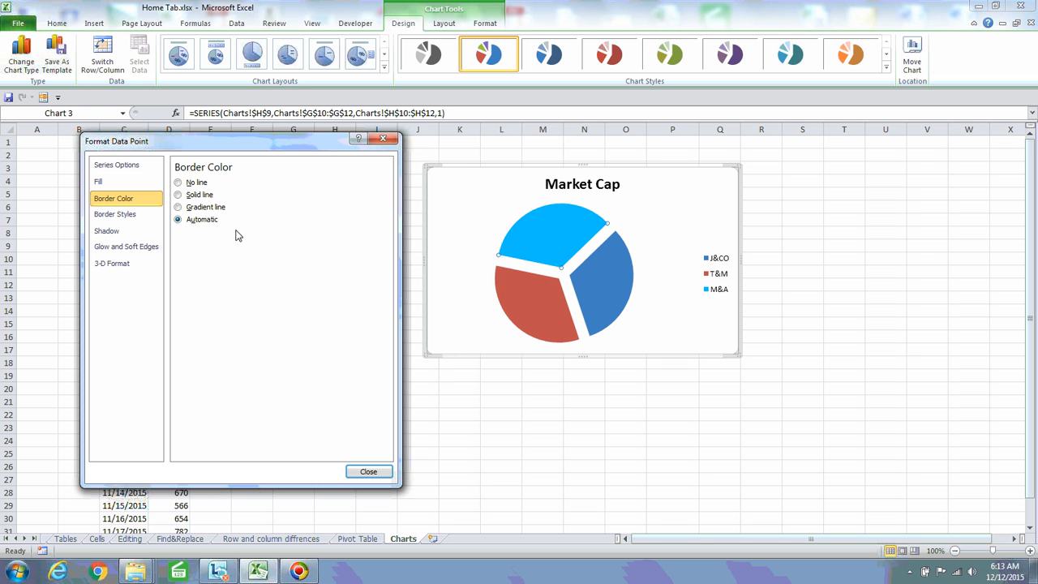
click(178, 195)
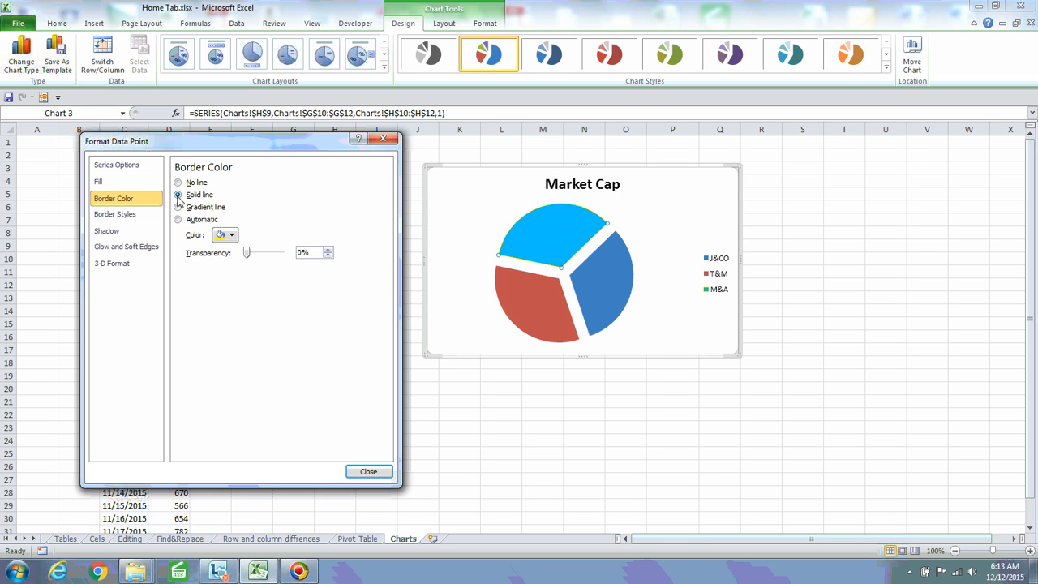
click(230, 235)
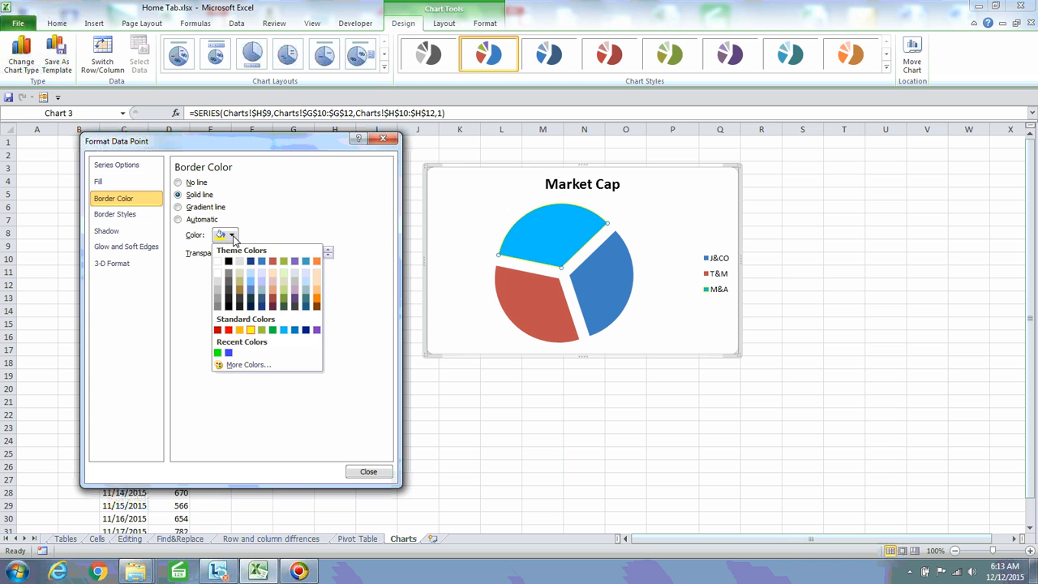
click(272, 262)
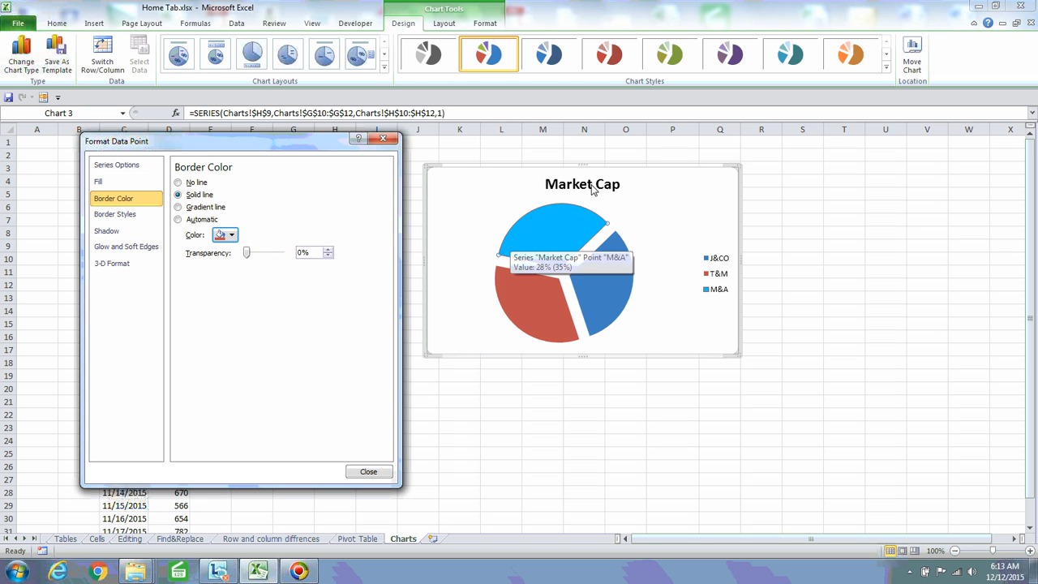
mouse_move(517, 236)
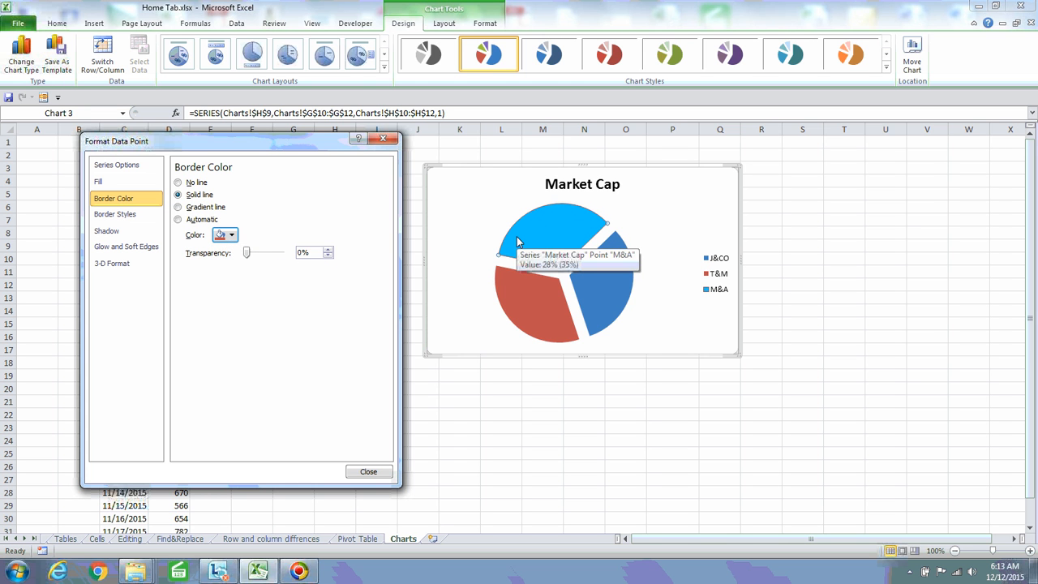
click(384, 140)
right_click(489, 191)
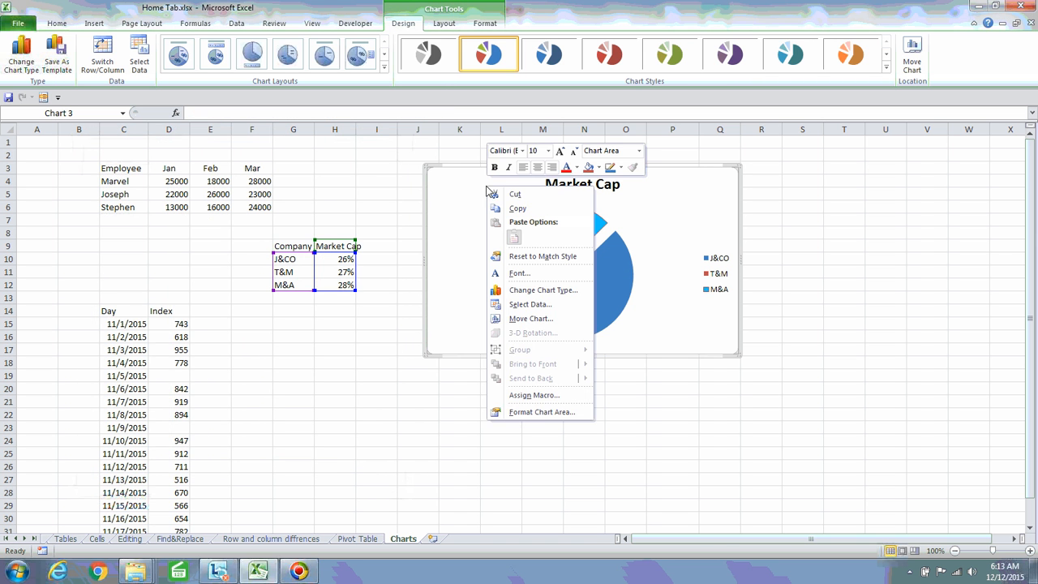
click(537, 412)
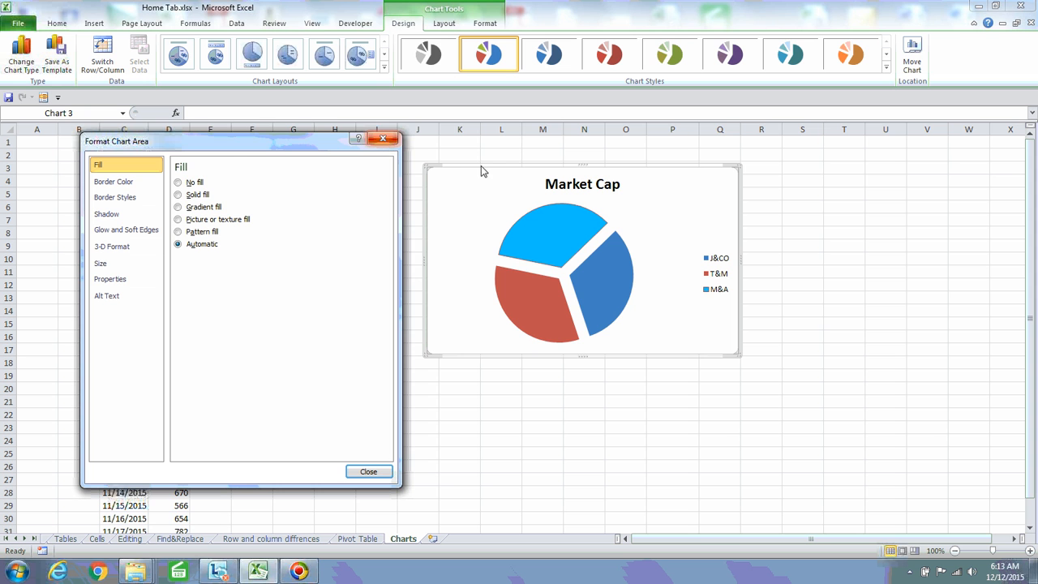
click(557, 245)
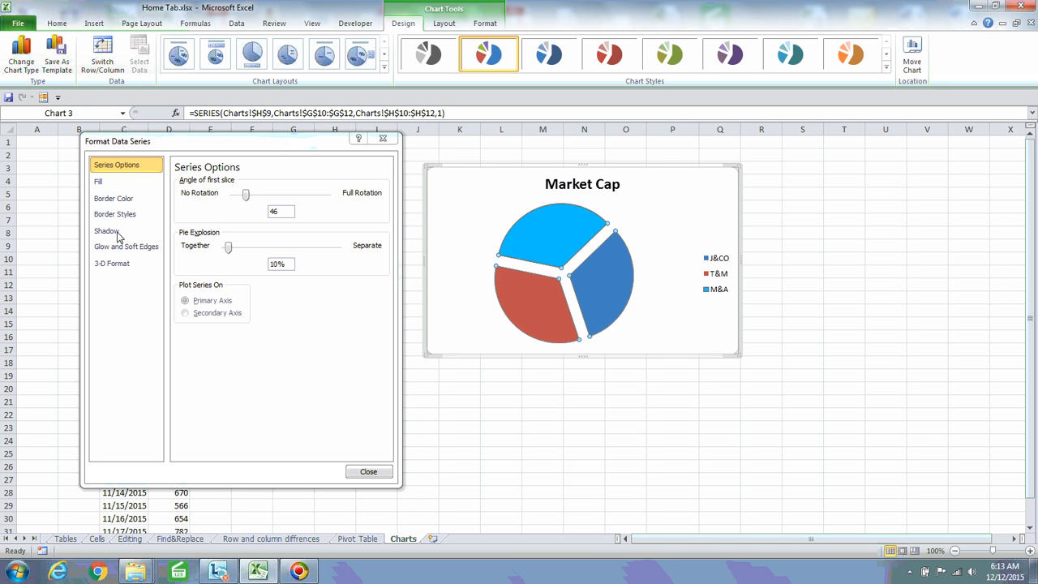
click(390, 141)
Delete the exploded Market Cap pie chart and select cell G11 in the Company table
click(693, 215)
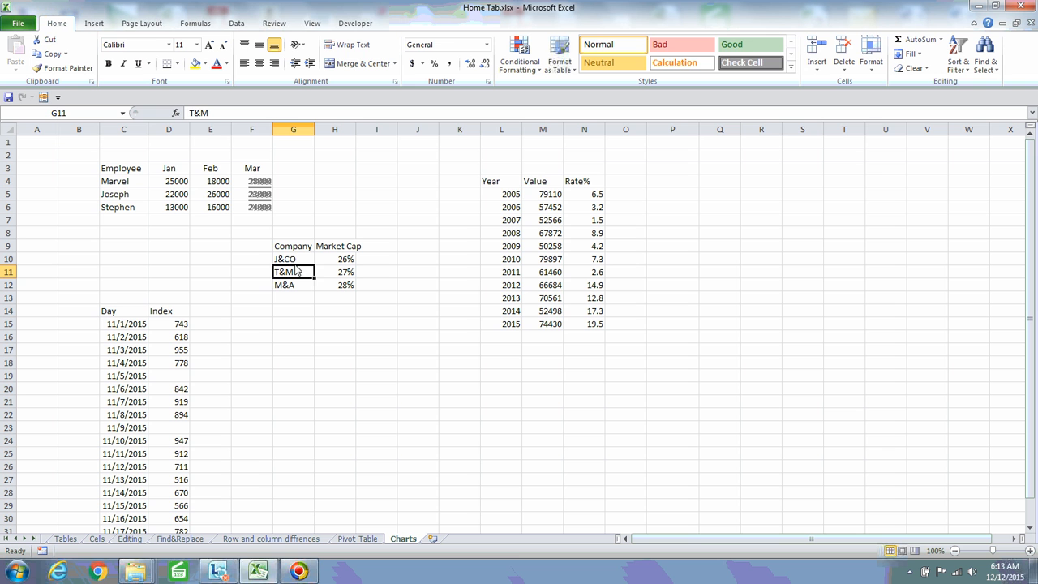
click(296, 260)
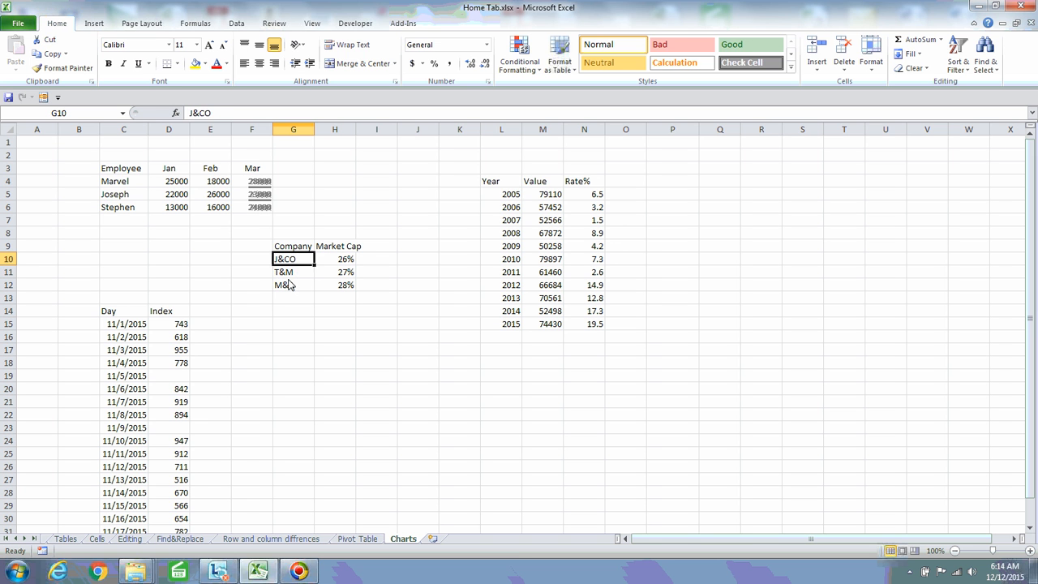
click(288, 285)
click(293, 274)
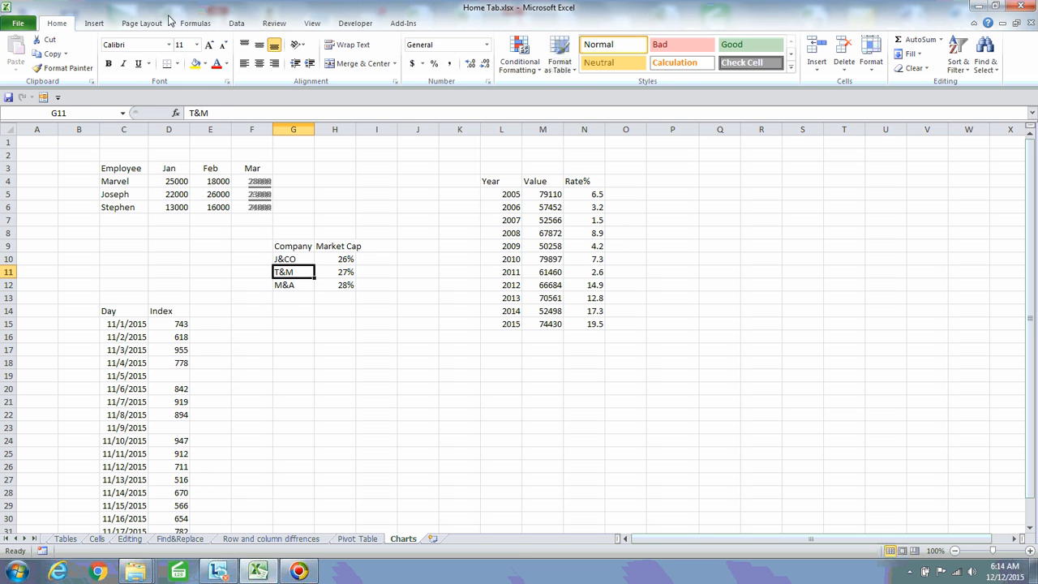
Insert a 3-D pie chart from the Company table and move it to about rows 3 to 17, clear of that table
click(95, 23)
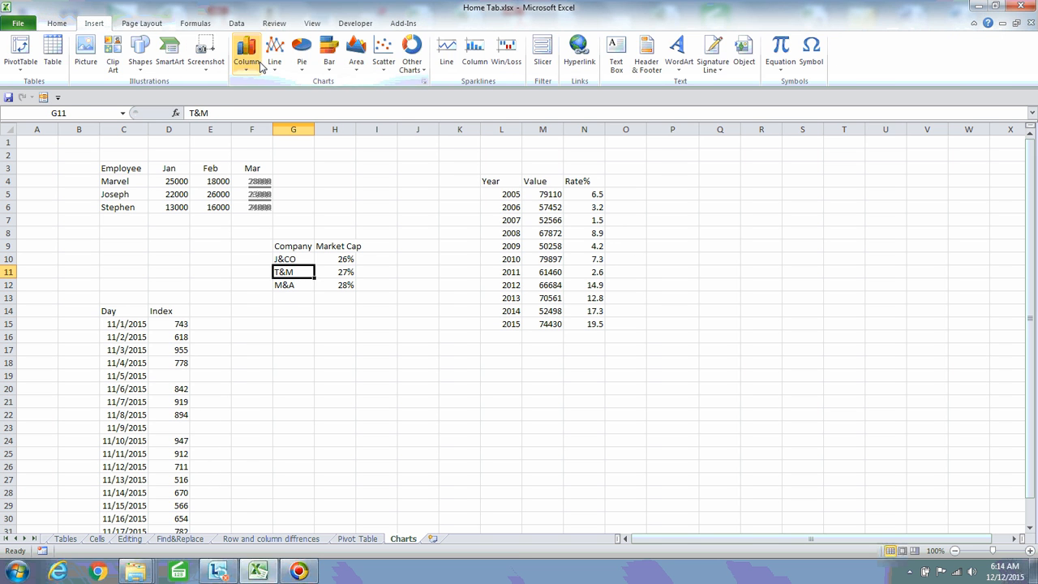
click(258, 65)
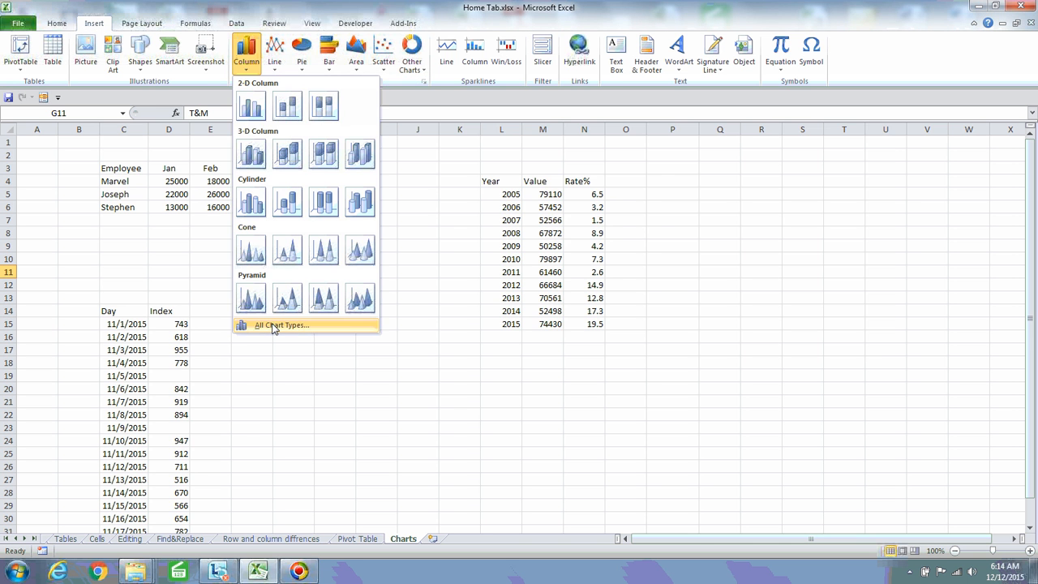
click(274, 325)
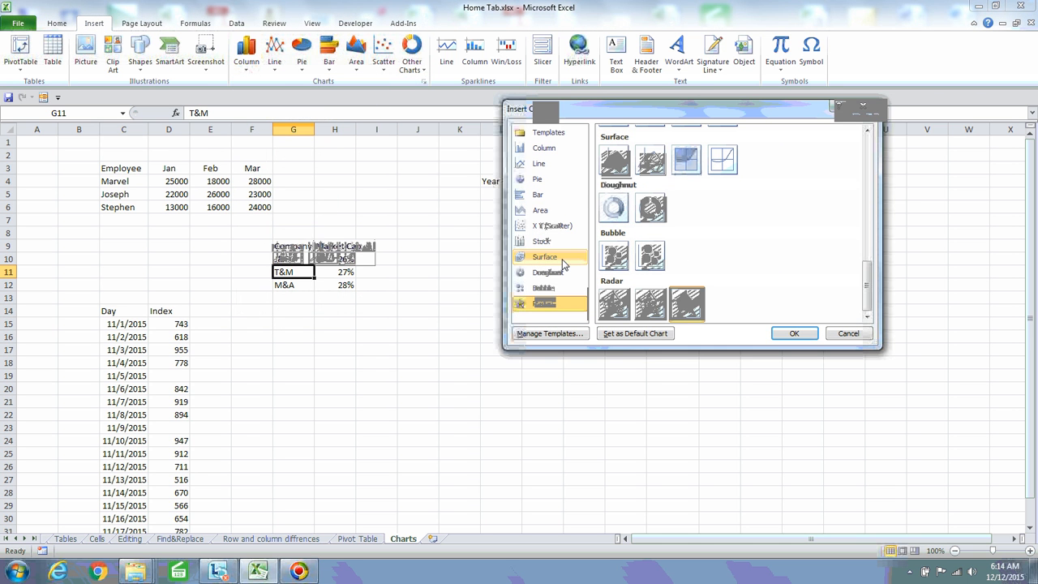
click(548, 179)
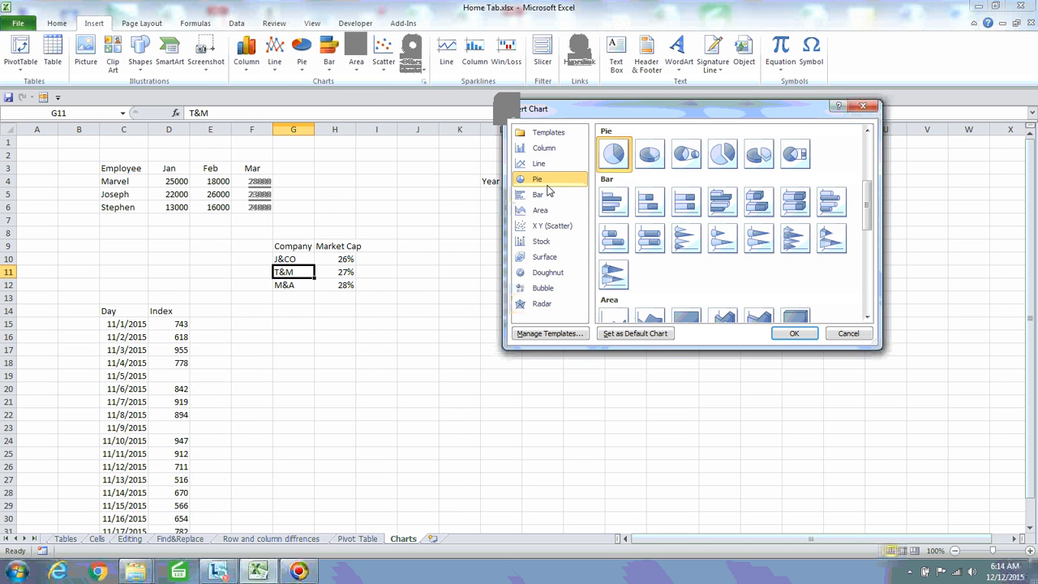
click(657, 162)
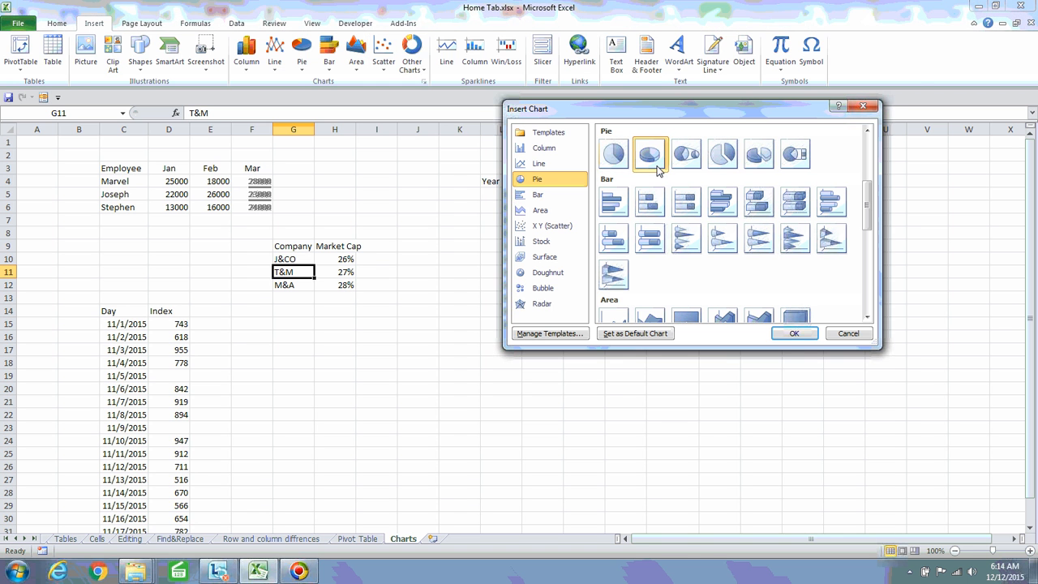
click(792, 334)
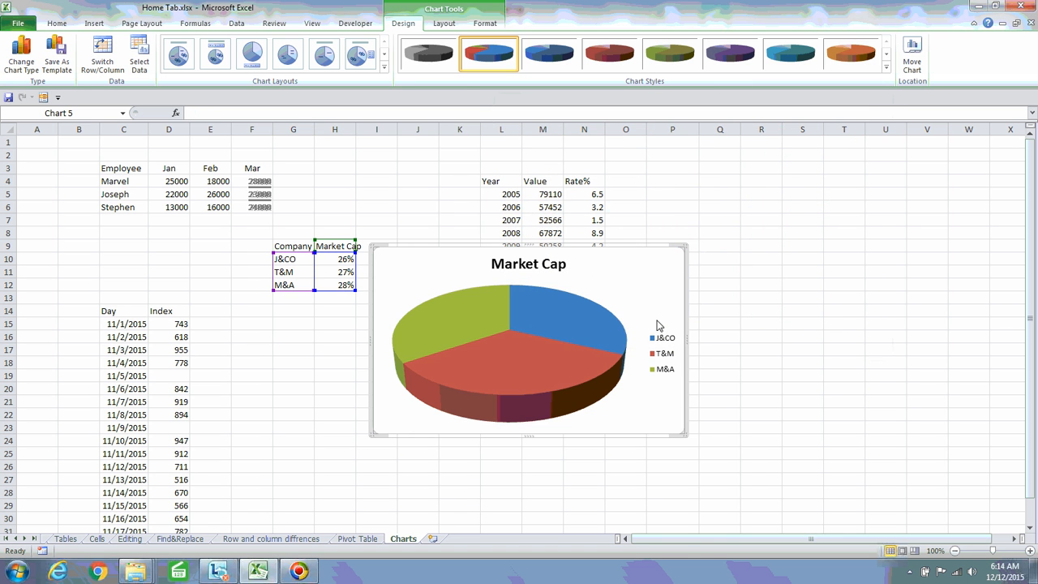
drag(646, 298, 707, 209)
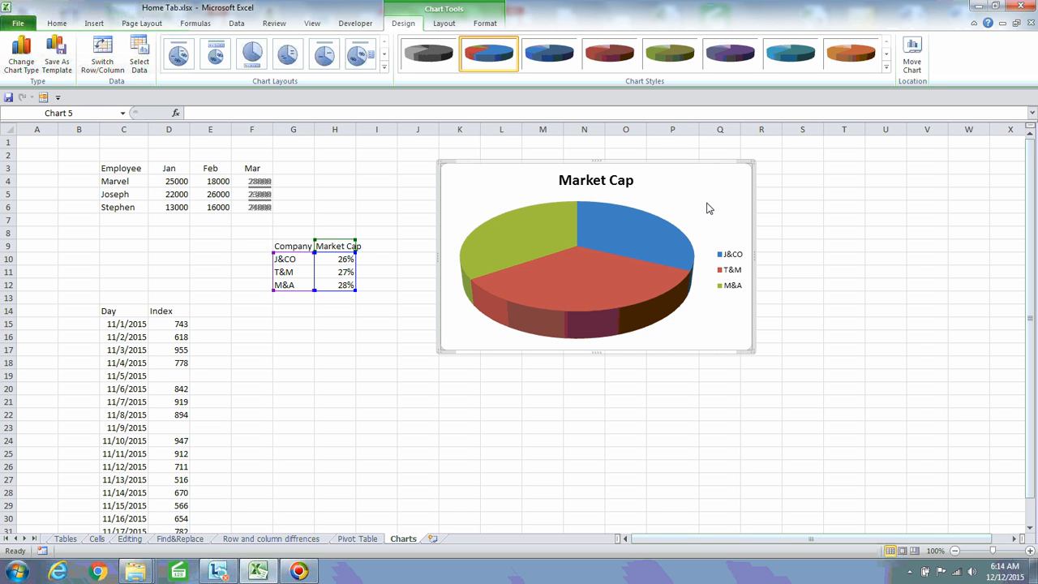
Set J&CO's market cap in cell H10 to 13% to reshape its slice of the 3-D pie
click(339, 261)
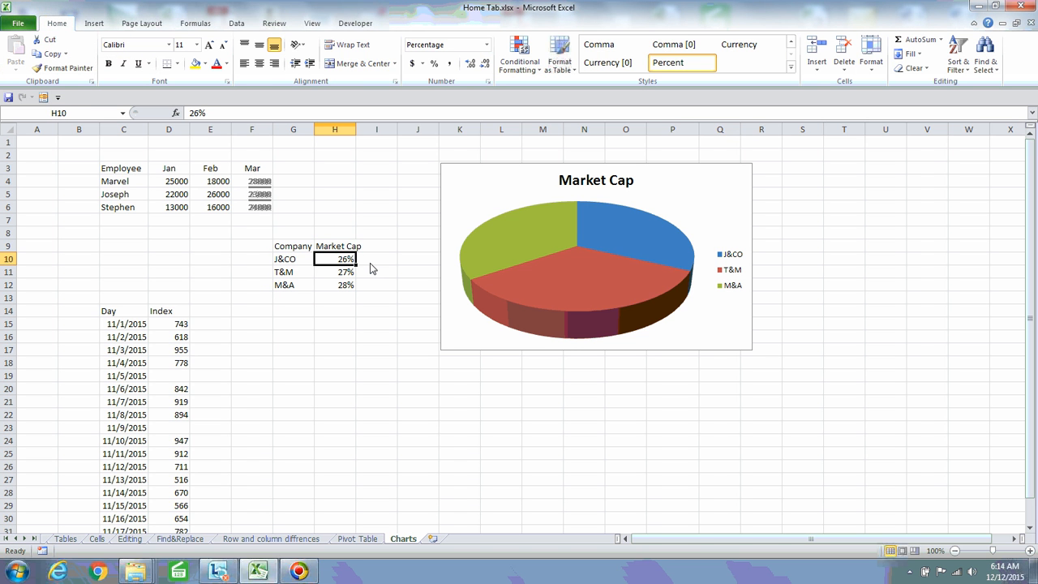
text(13)
key(Return)
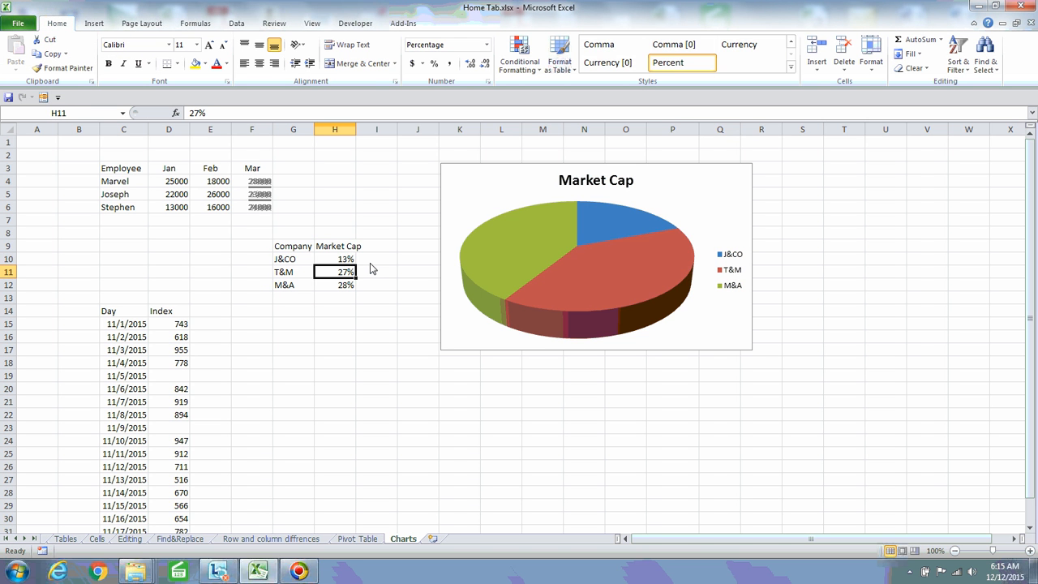
click(297, 261)
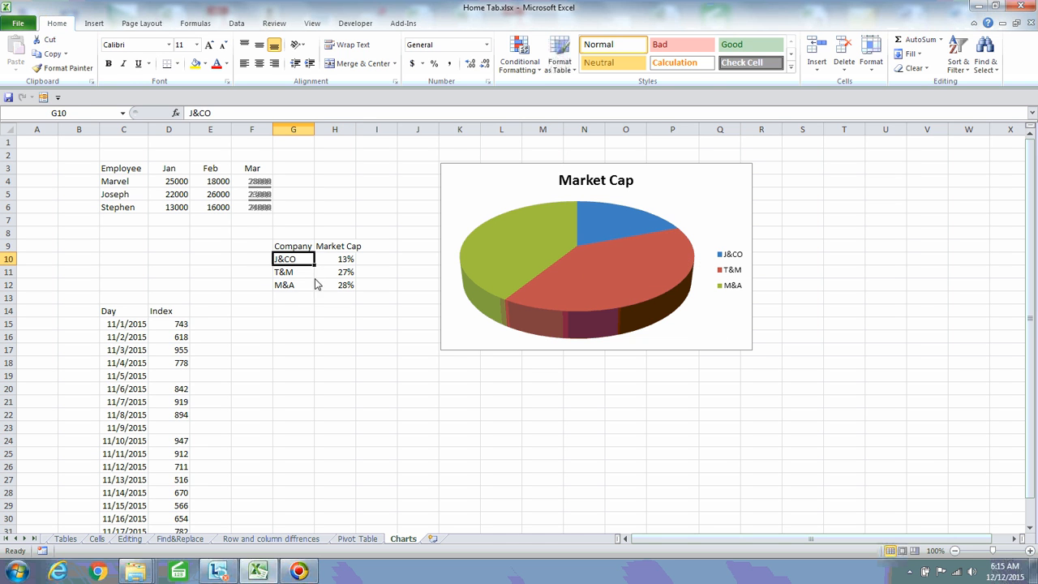
click(300, 277)
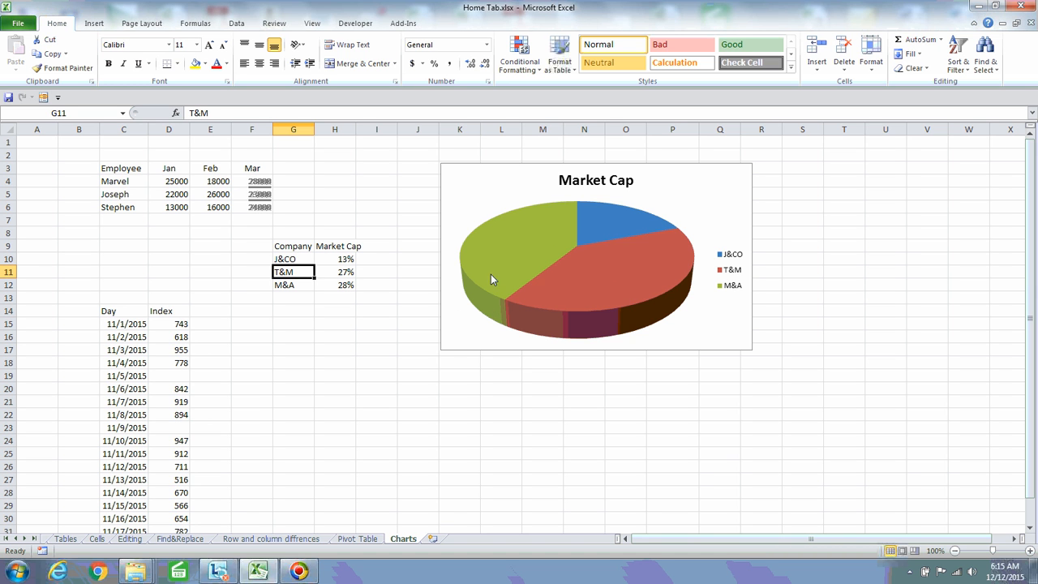
click(340, 259)
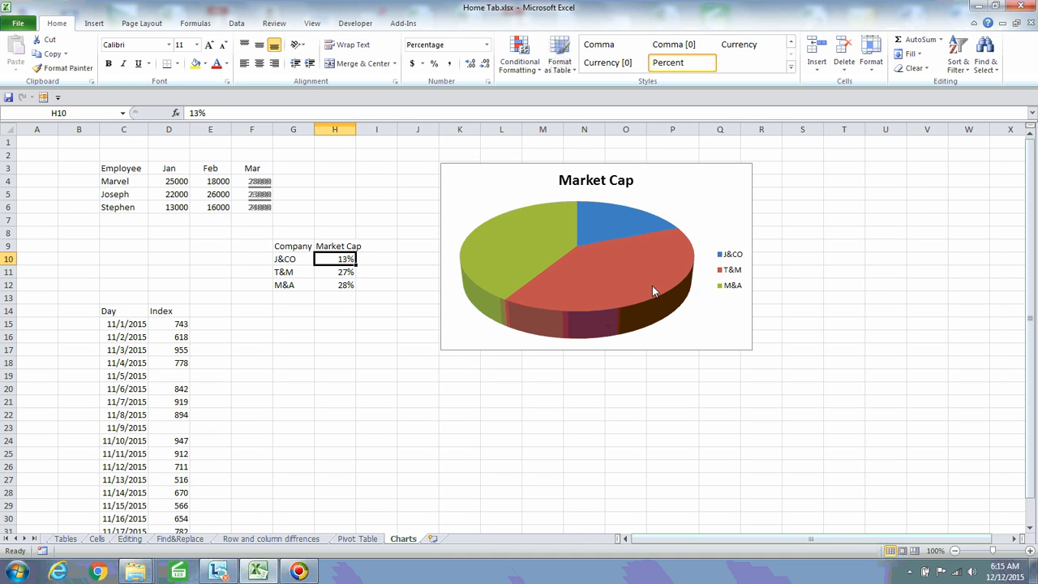
mouse_move(602, 291)
mouse_move(612, 237)
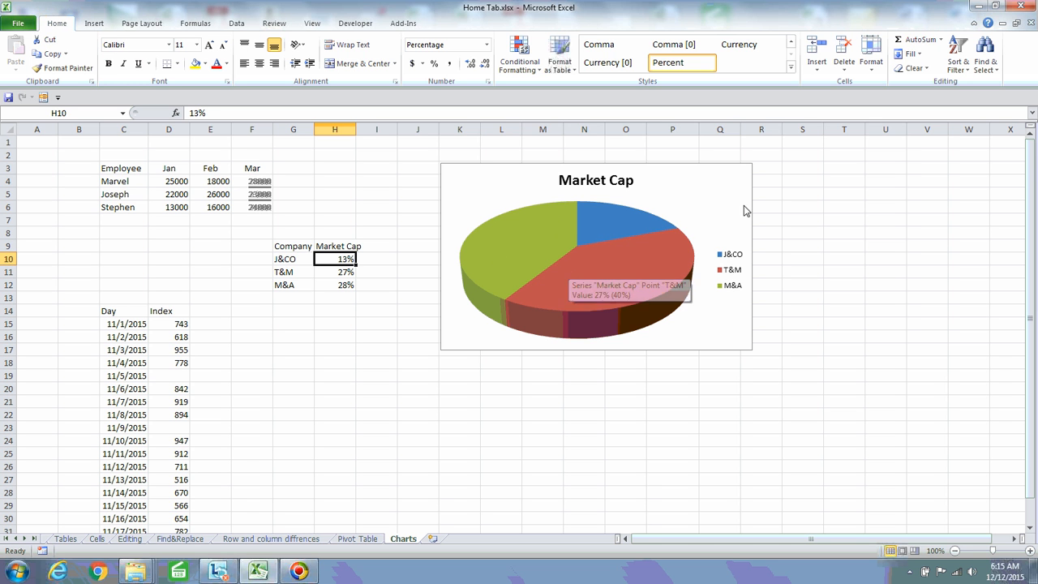
Open the formatting of the 3-D Market Cap pie series and set the angle of the first slice to 154
right_click(692, 189)
click(750, 416)
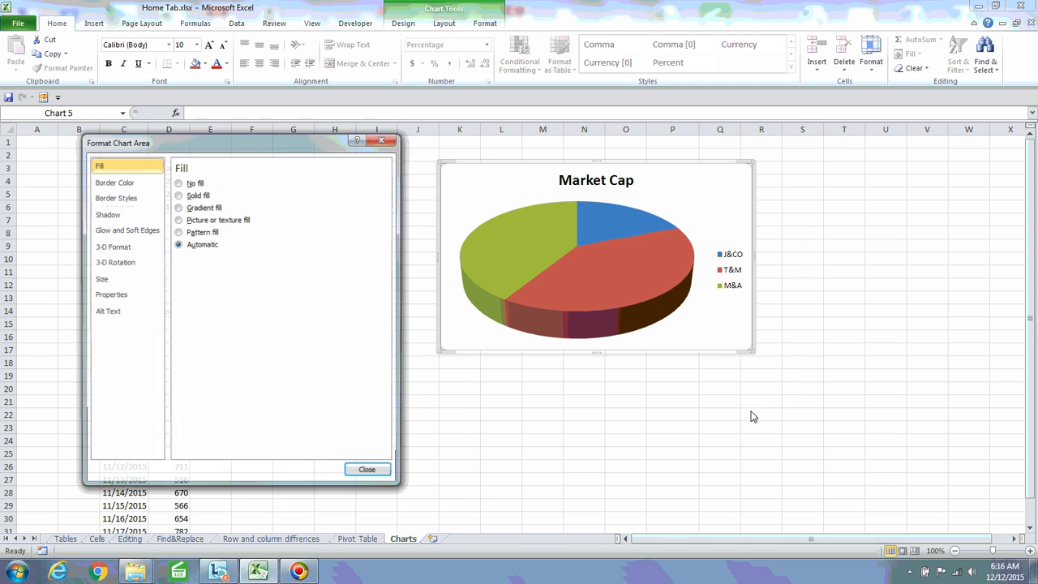
drag(268, 144, 254, 135)
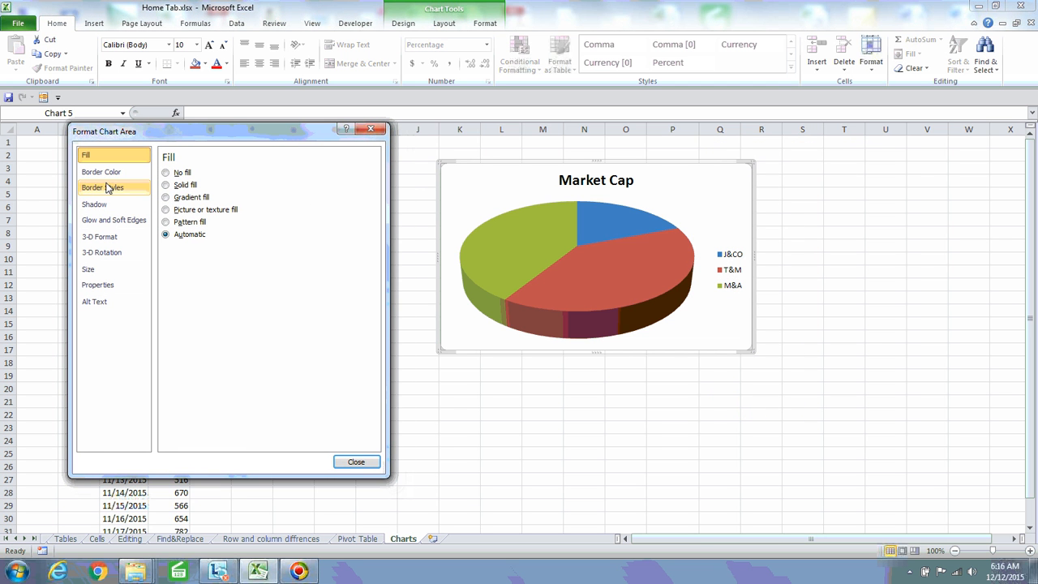
click(524, 225)
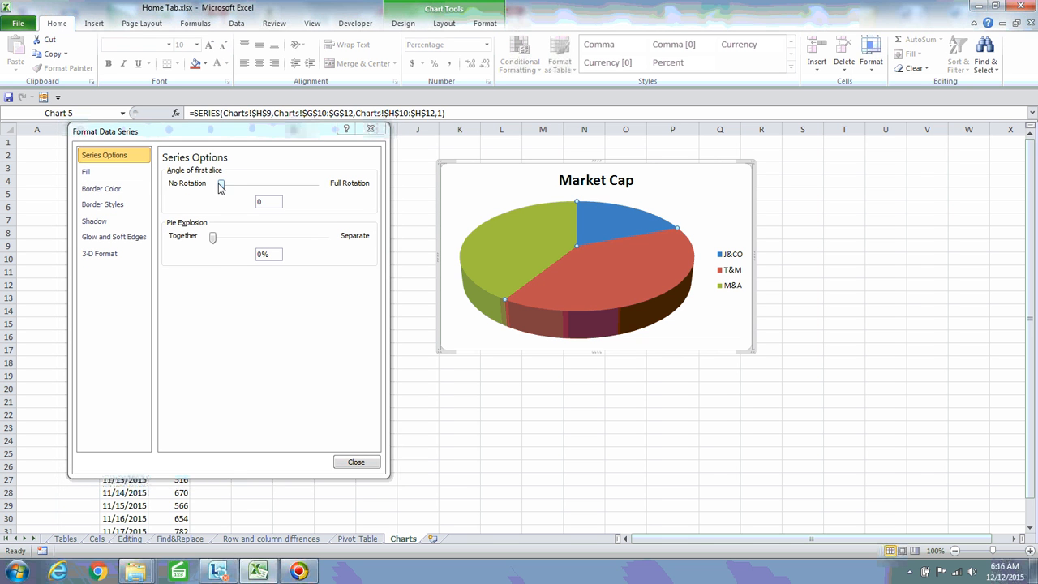
drag(220, 186, 262, 187)
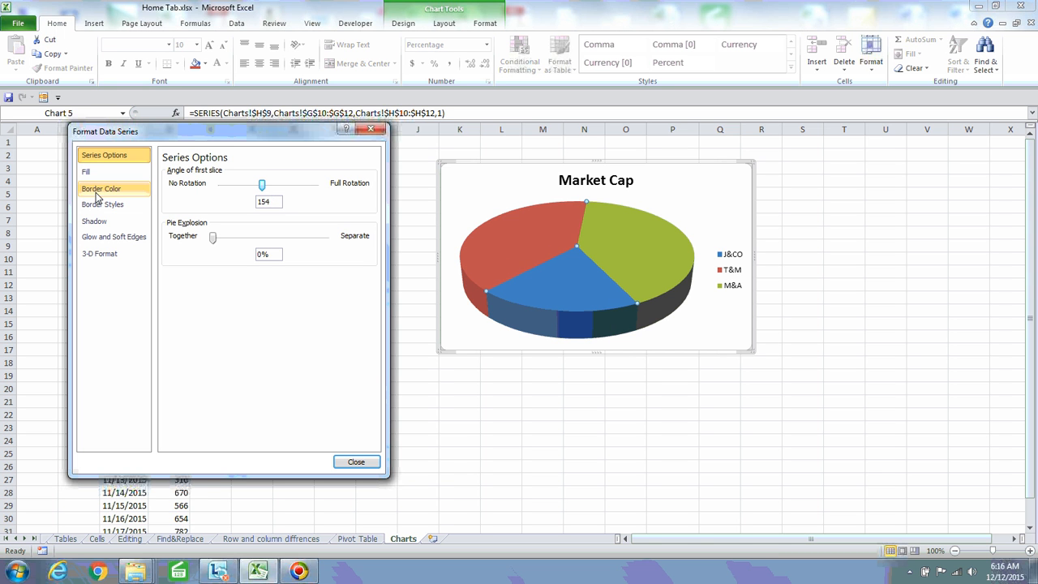
Review the pie series' 3-D format, glow, shadow, border, fill and series options, and close the dialog
click(103, 258)
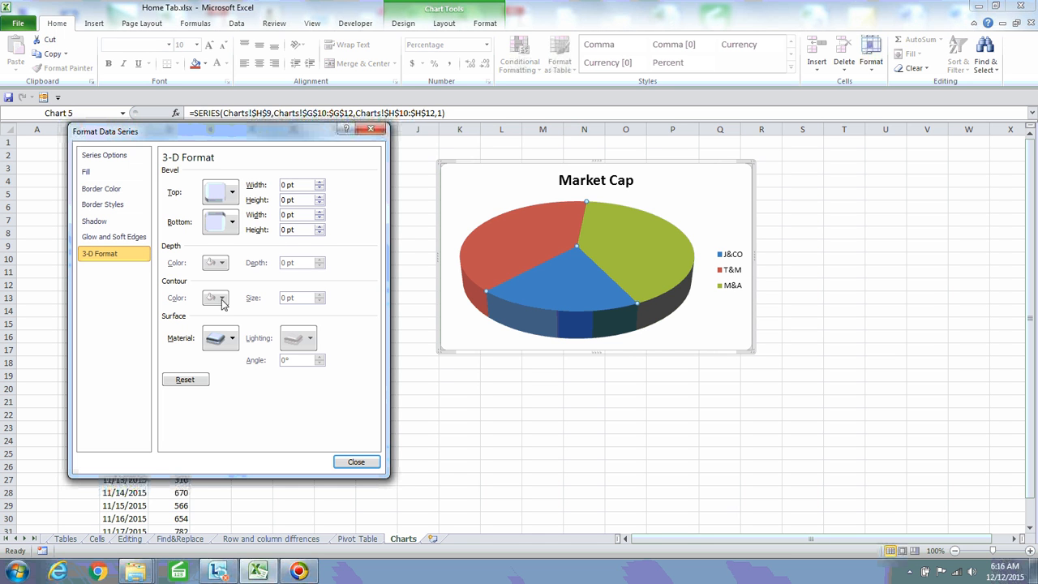
click(114, 240)
click(103, 226)
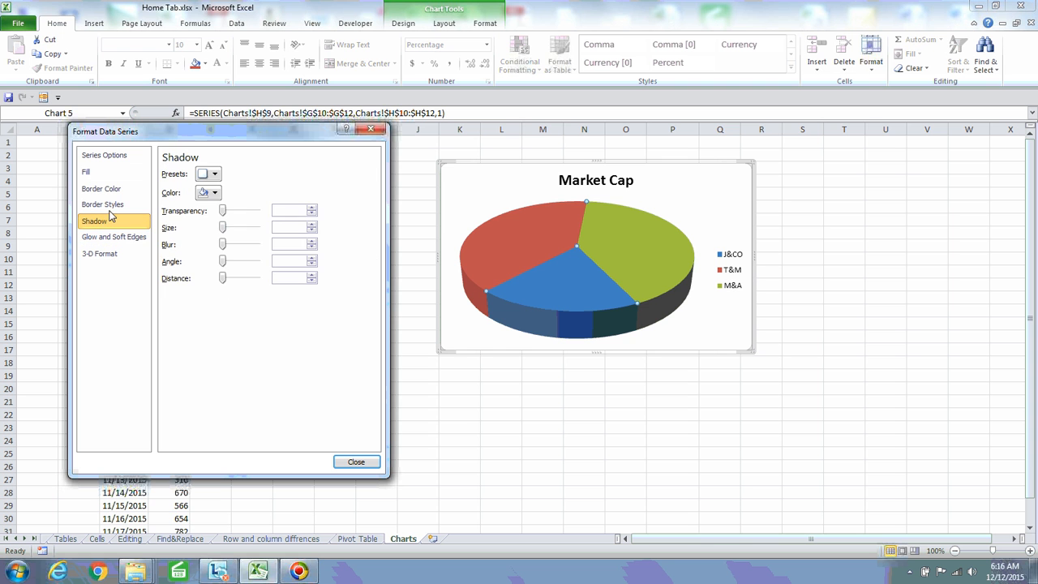
click(108, 207)
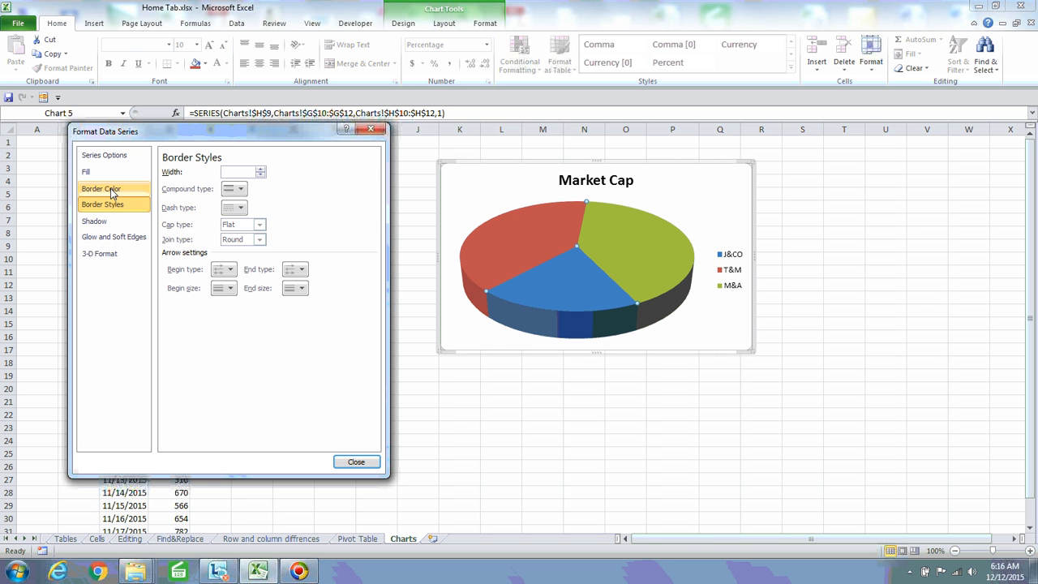
click(110, 189)
click(102, 173)
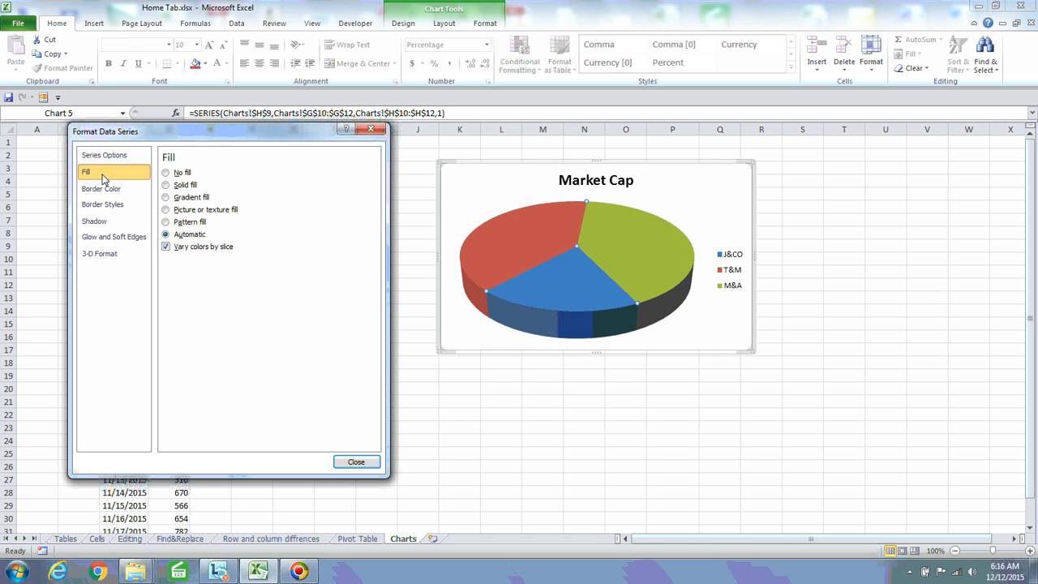
click(122, 155)
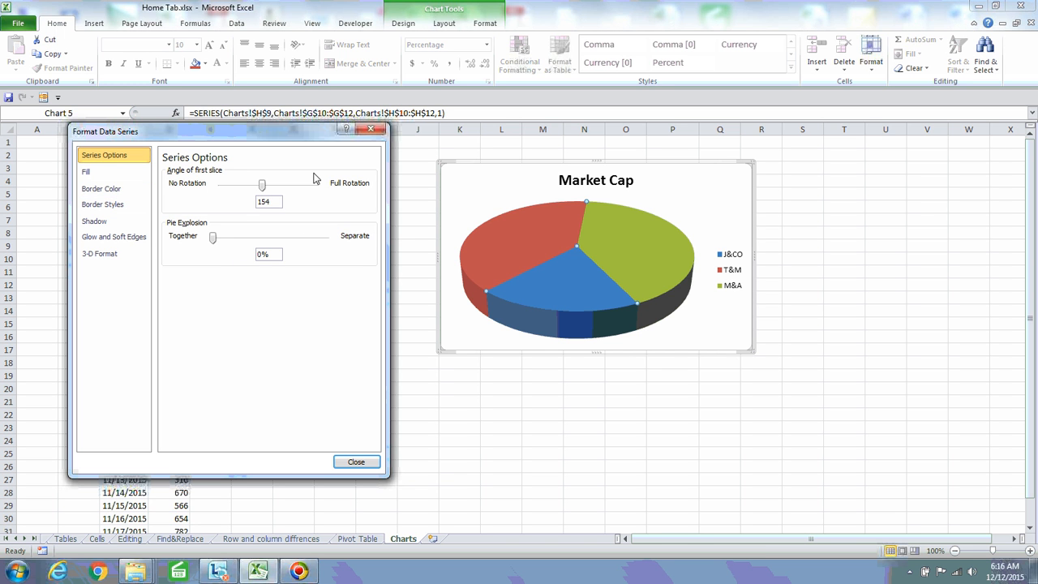
click(108, 253)
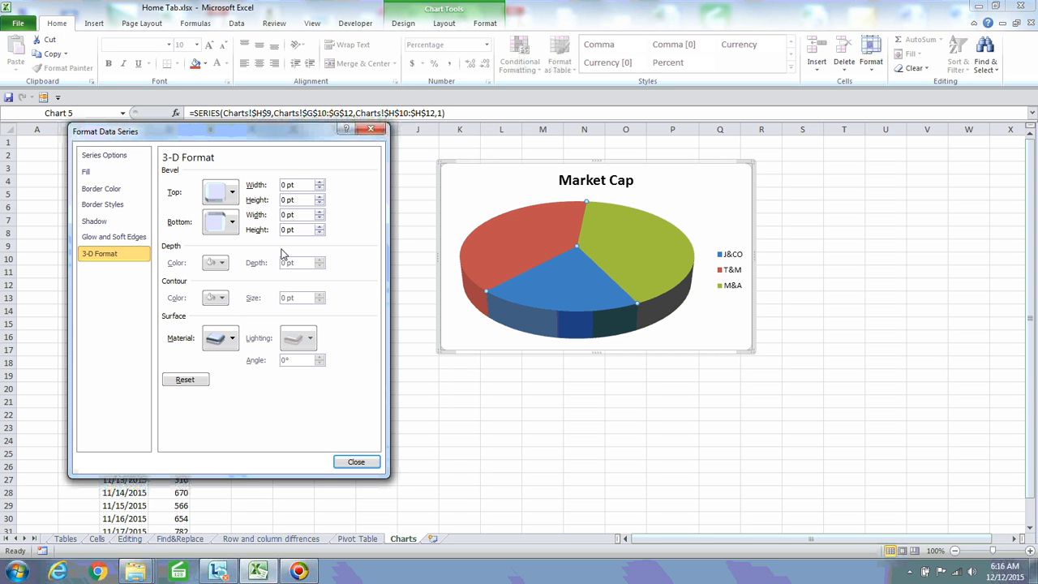
click(369, 131)
right_click(699, 203)
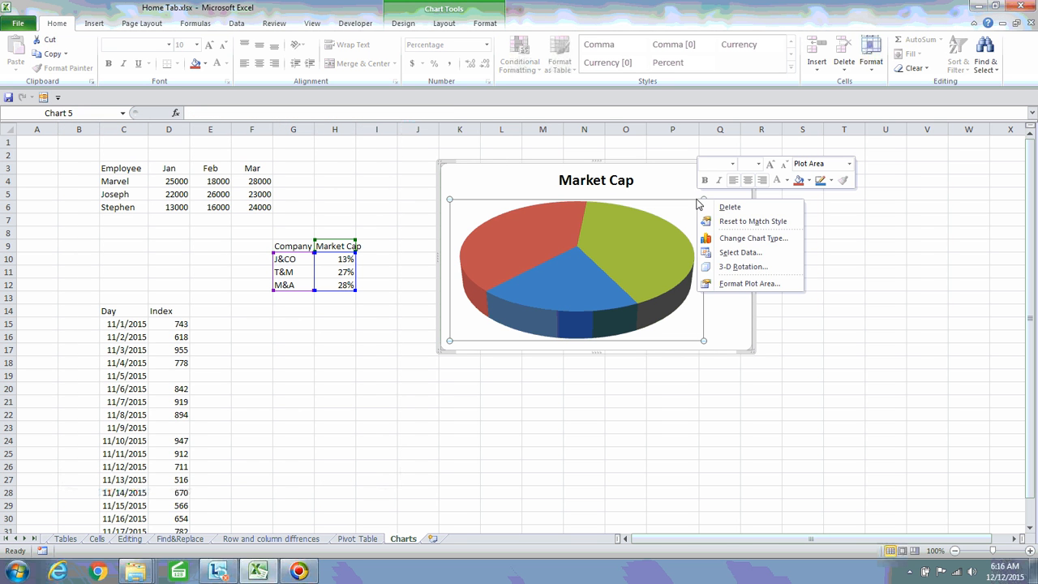
click(757, 268)
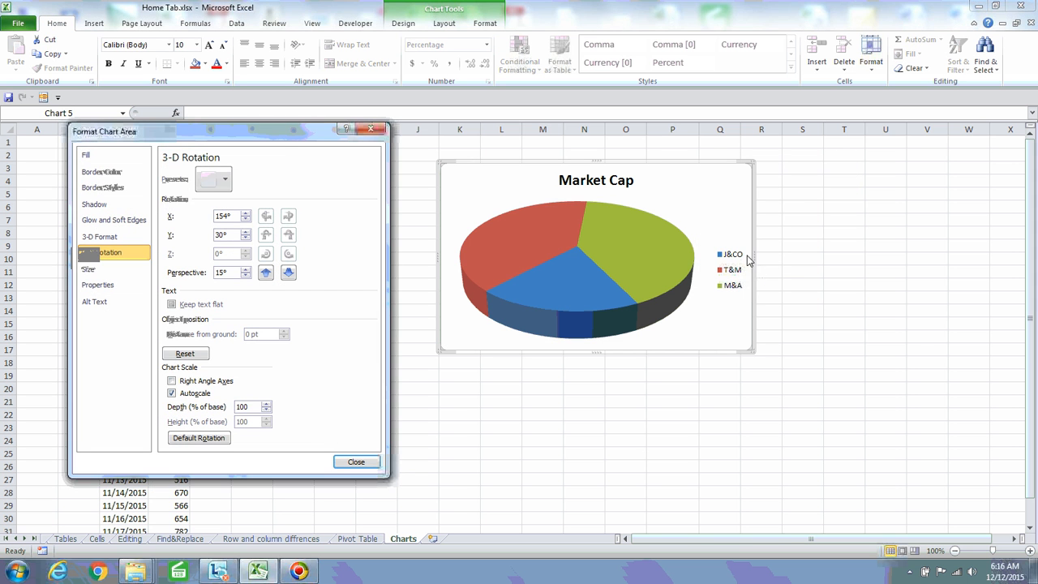
click(372, 130)
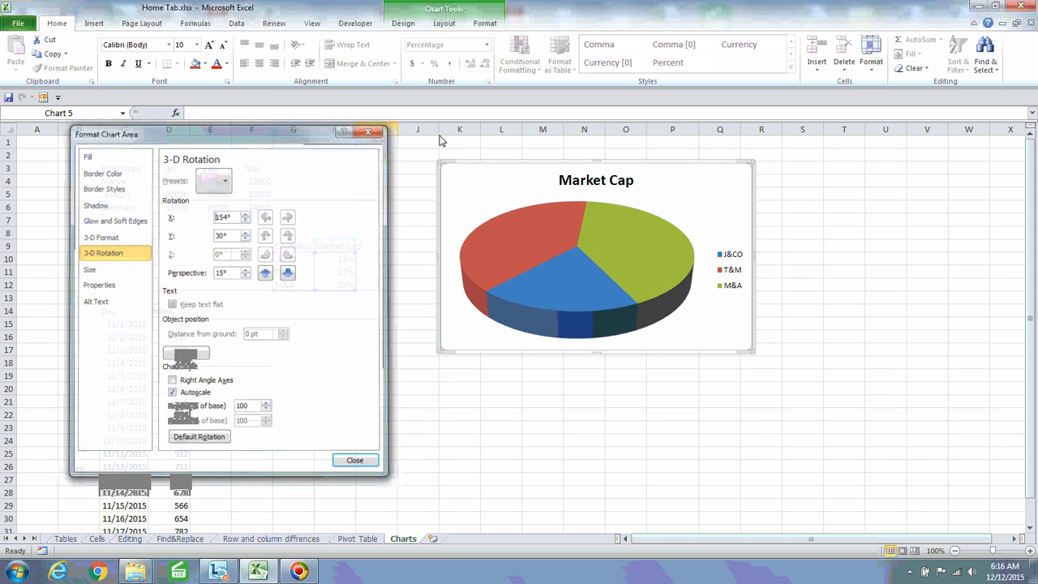
Open the chart's 3-D Rotation settings and vary the X rotation between 140° and 180°, leaving it at 180°
right_click(723, 210)
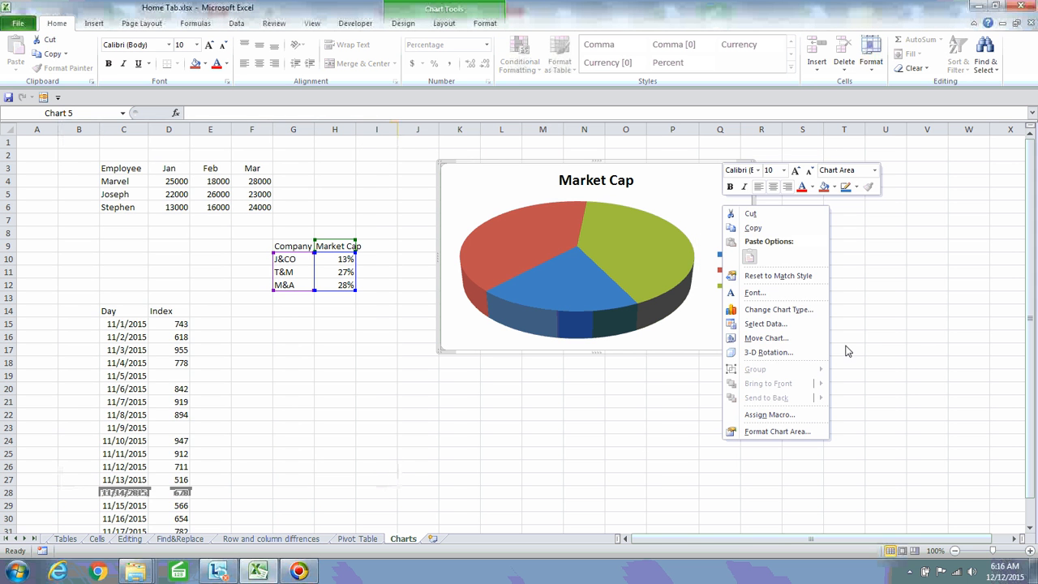
click(768, 351)
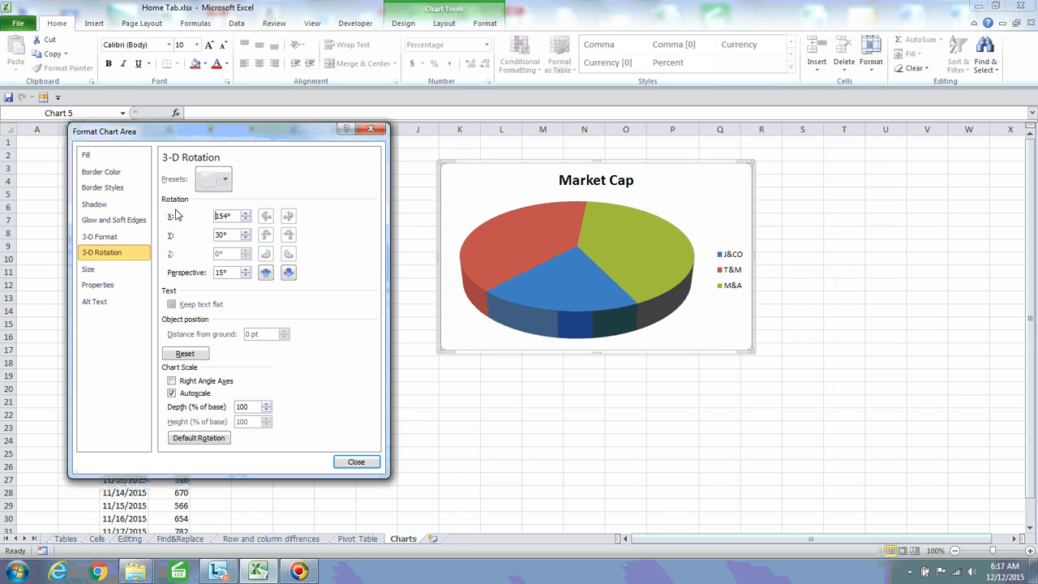
click(246, 214)
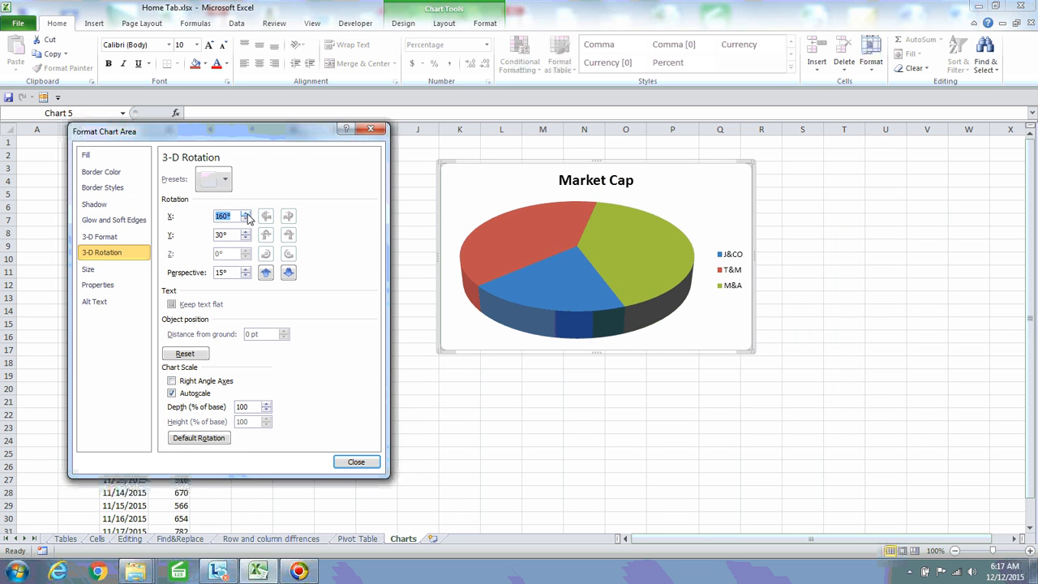
click(247, 213)
click(246, 214)
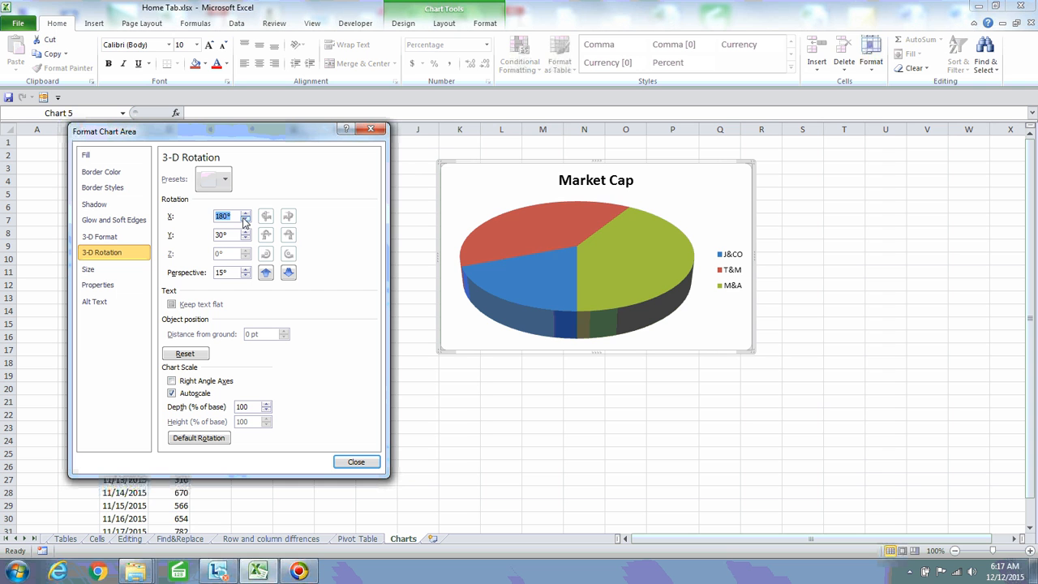
click(245, 219)
click(245, 220)
click(245, 220)
click(244, 219)
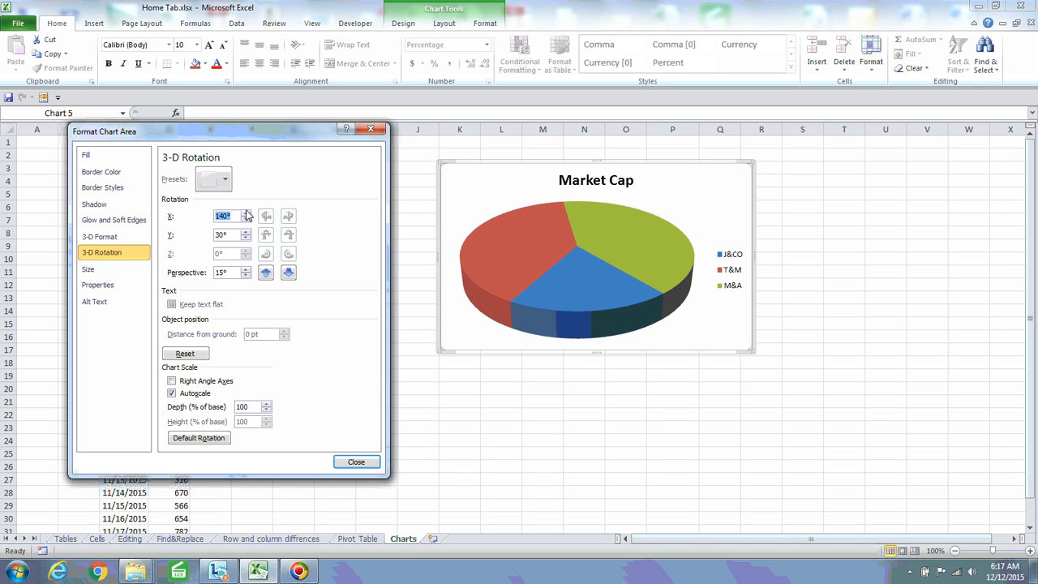
click(245, 212)
click(245, 212)
click(245, 213)
click(246, 213)
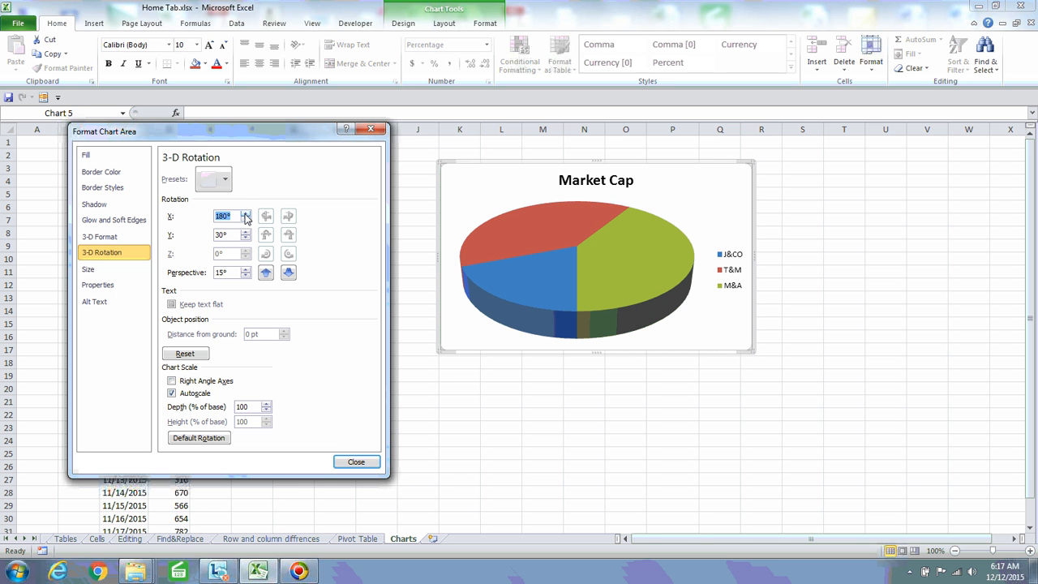
click(548, 234)
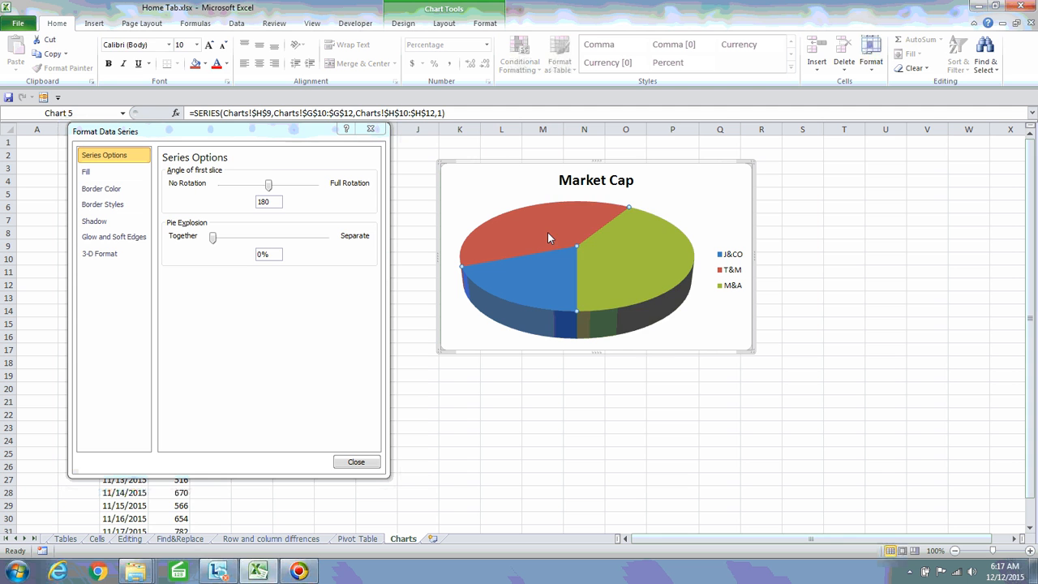
right_click(548, 233)
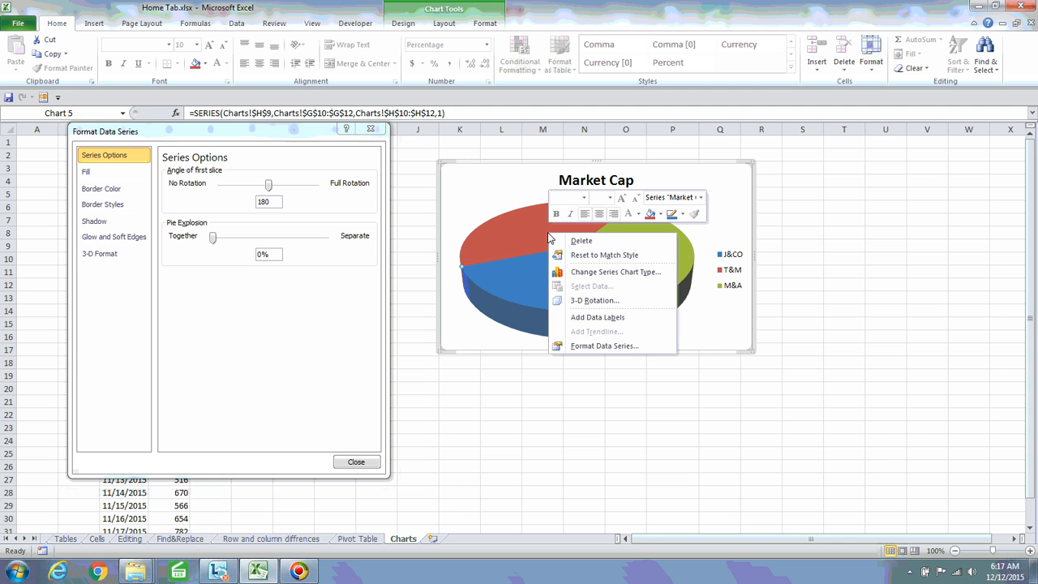
click(371, 128)
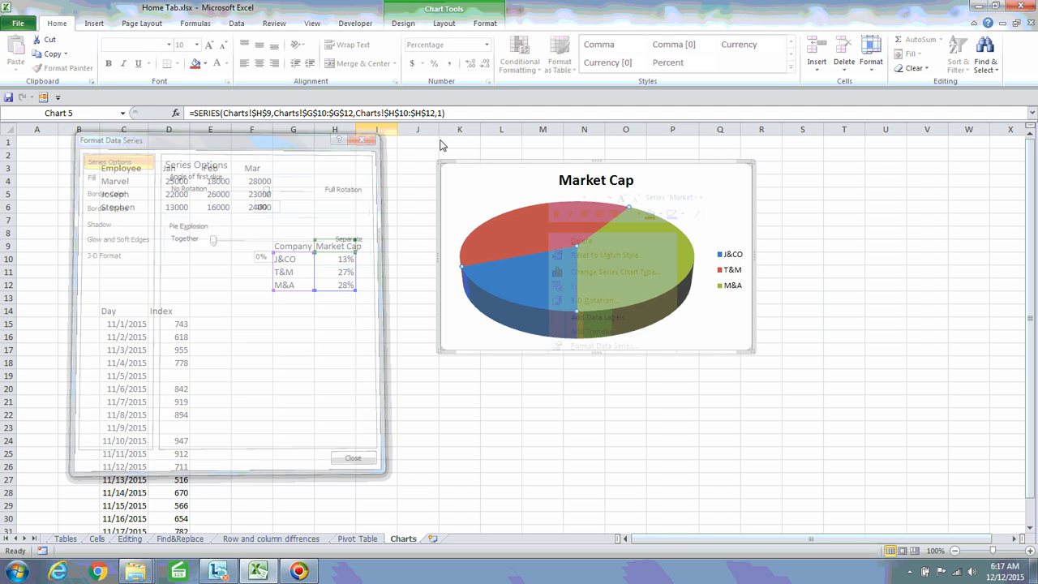
Open the chart's 3-D Rotation settings again and raise the pie's perspective to 55°
right_click(707, 196)
click(753, 343)
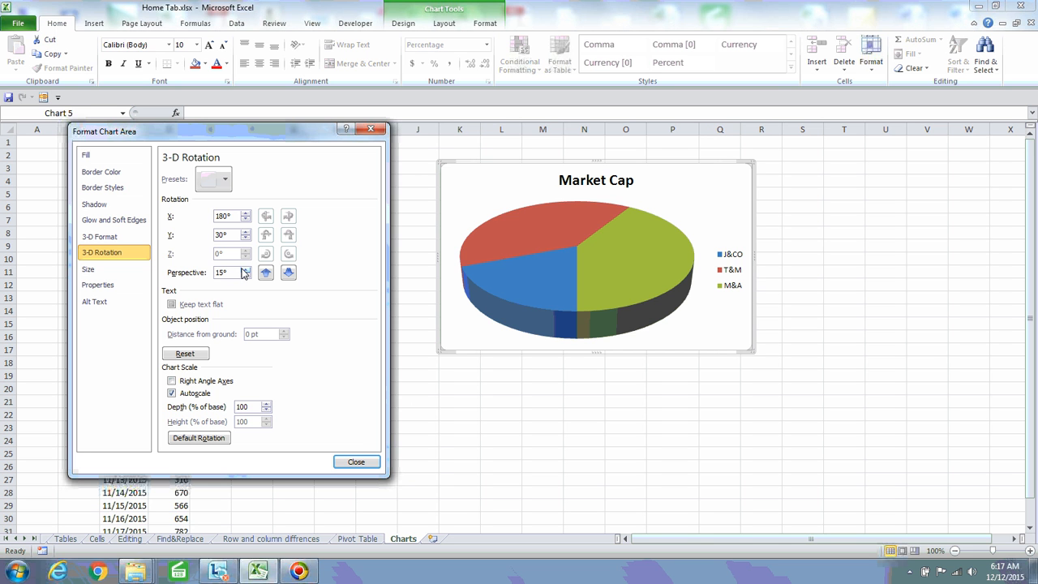
click(245, 270)
click(245, 269)
click(245, 269)
click(245, 269)
click(246, 270)
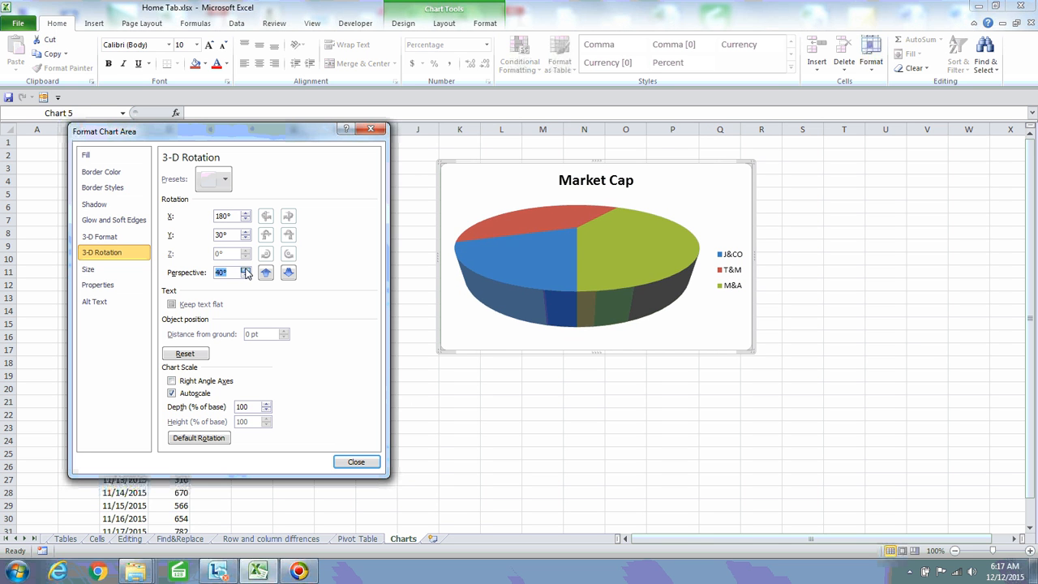
click(246, 269)
click(246, 270)
click(246, 269)
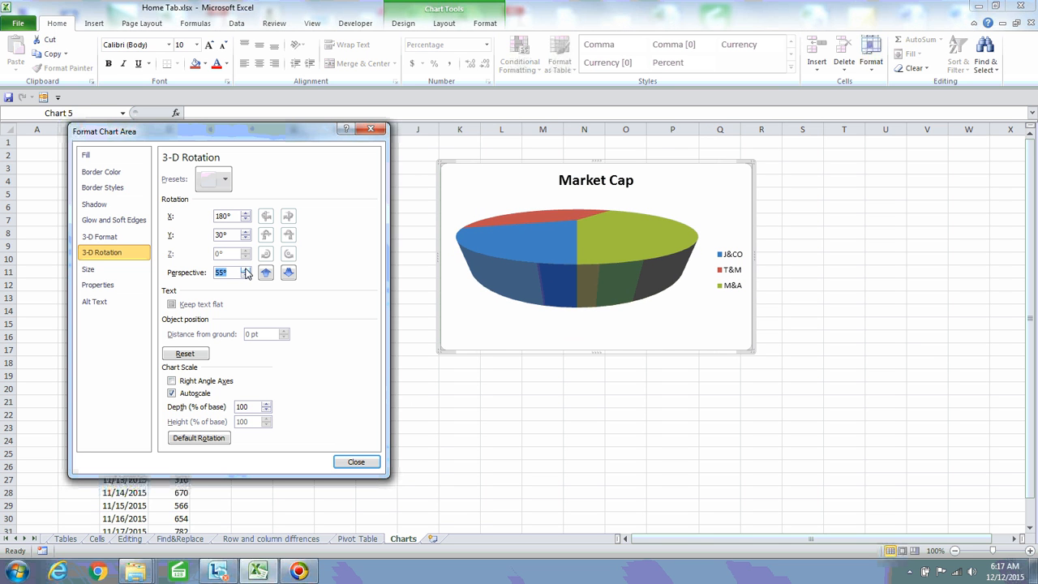
Set the X rotation of the 3-D Market Cap pie to 150°
click(244, 219)
click(245, 219)
click(244, 219)
click(245, 219)
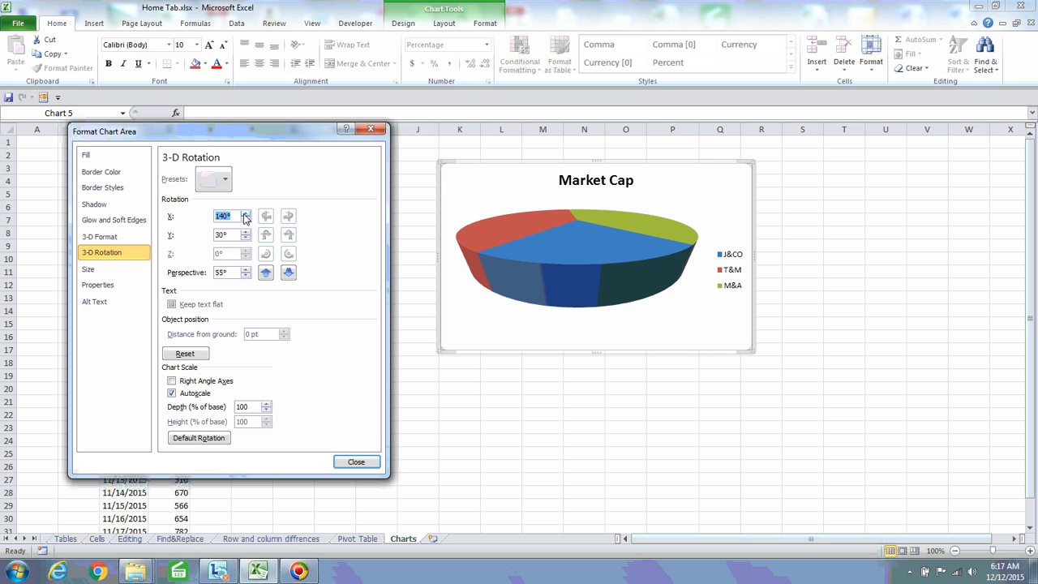
click(245, 214)
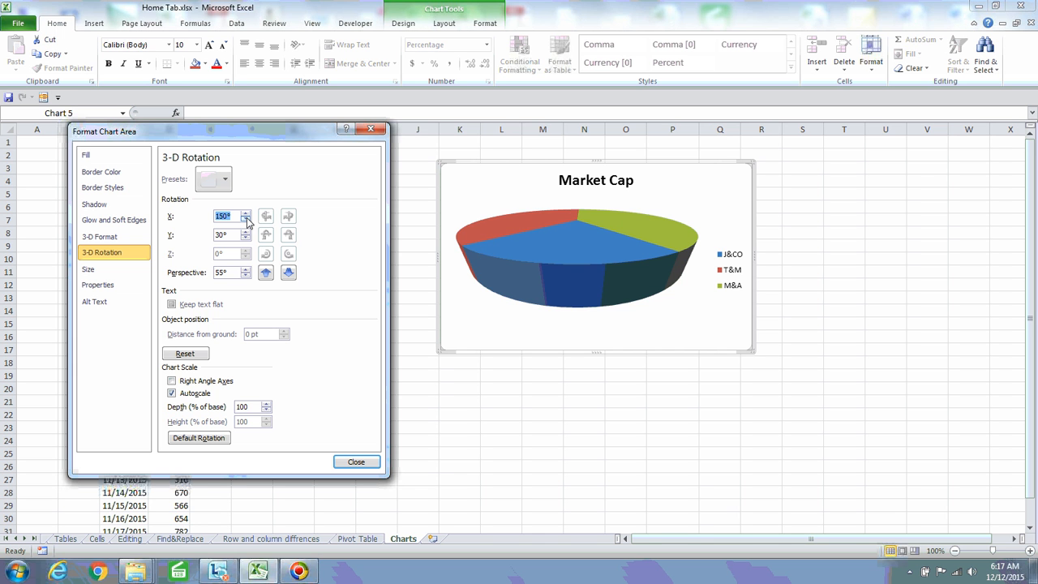
Move the formatting dialog aside to view the rotated pie, check the chart area's properties, and close the dialog
mouse_move(598, 261)
drag(301, 134, 993, 147)
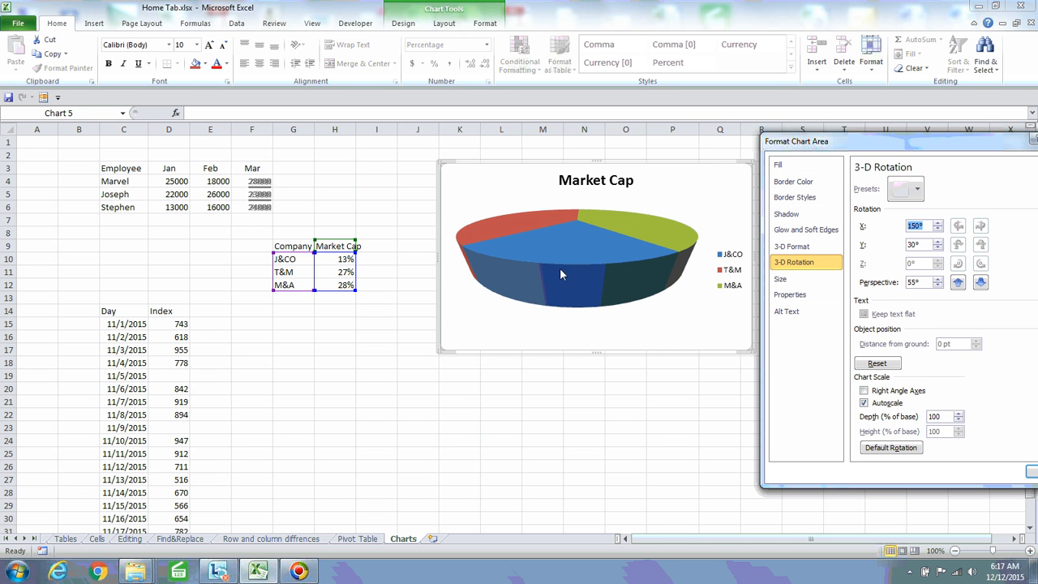
drag(934, 141, 571, 99)
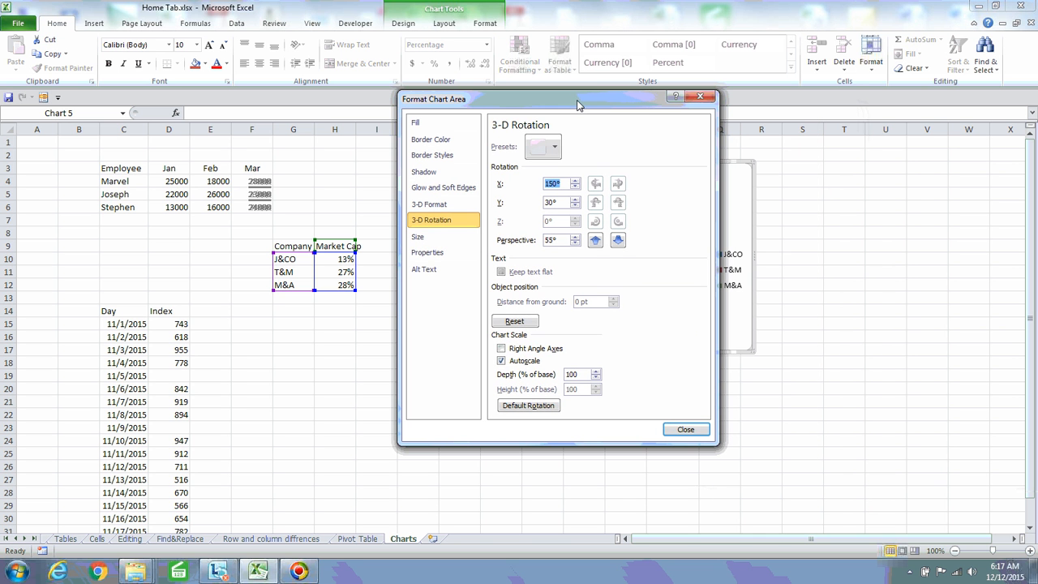
click(435, 254)
click(699, 97)
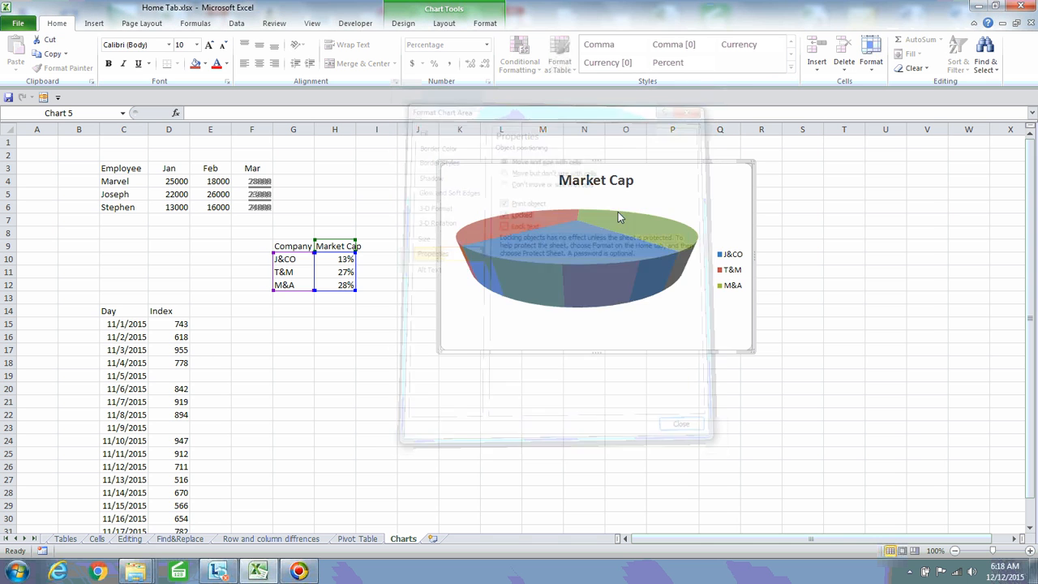
Open the pie's data series formatting, examine the Pie Explosion setting beside the chart, and close the dialog
right_click(562, 241)
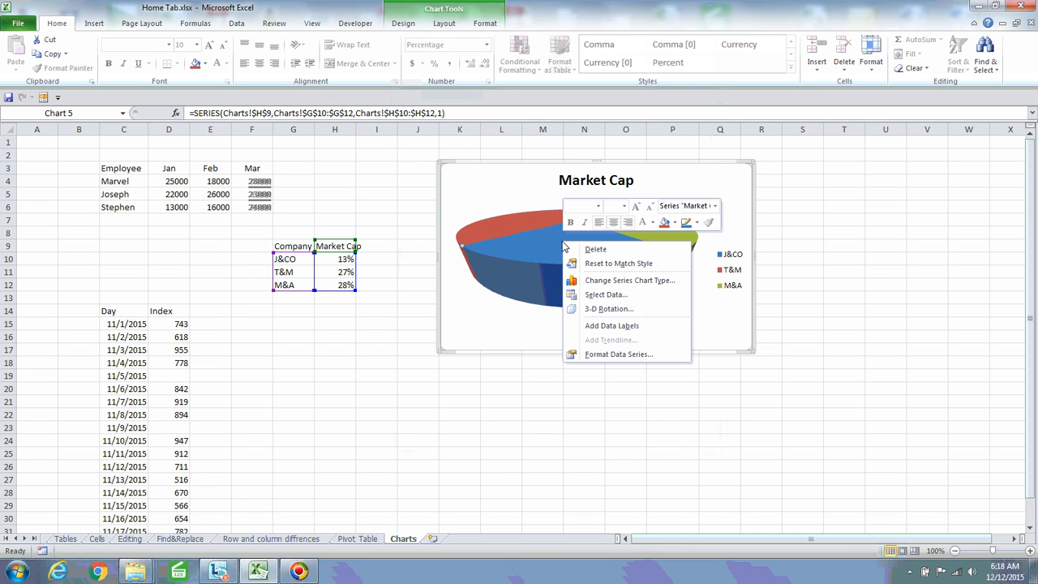
click(616, 355)
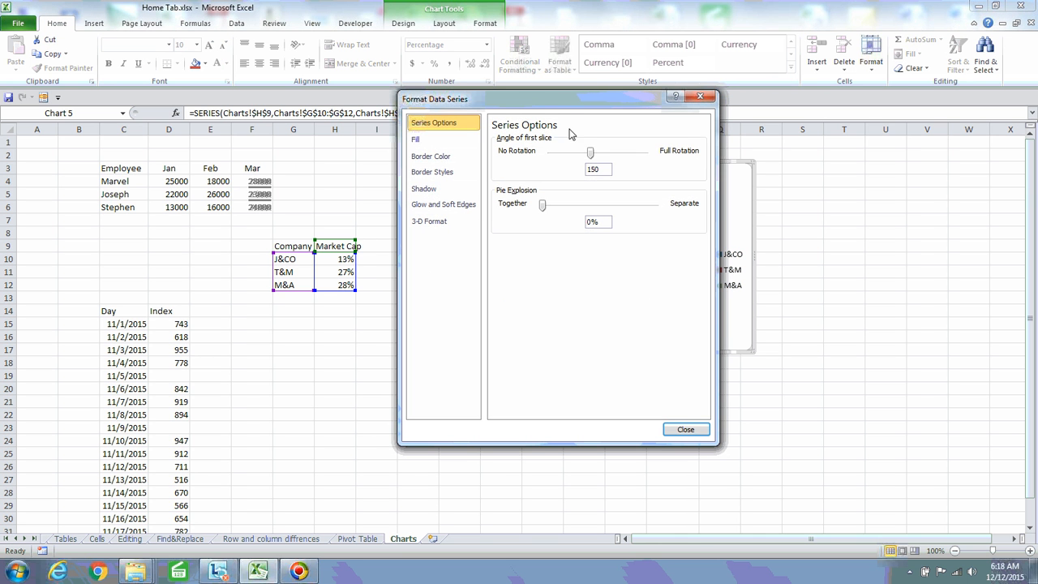
drag(553, 97, 251, 99)
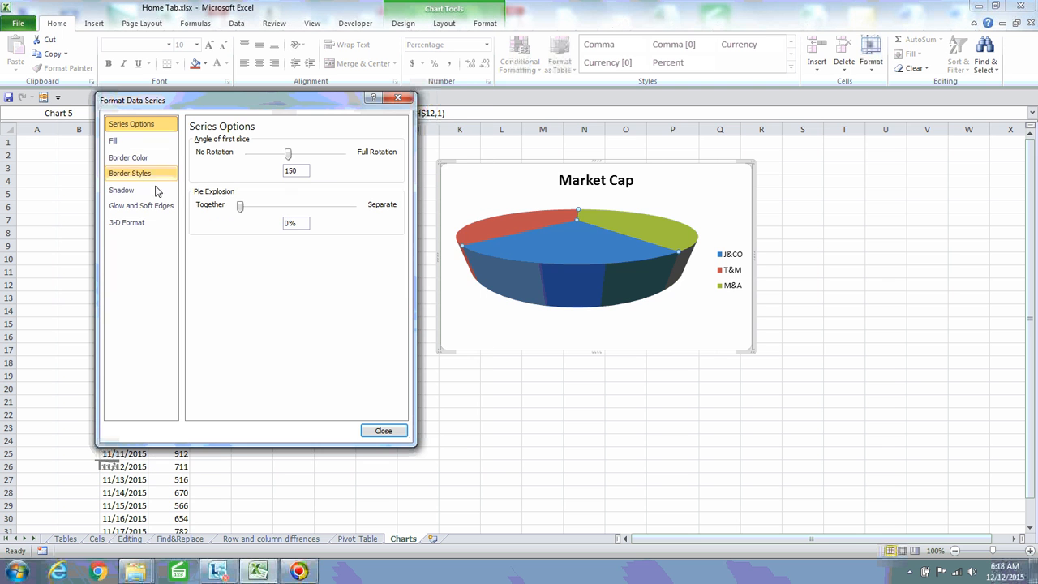
mouse_move(240, 205)
mouse_down()
mouse_move(249, 208)
mouse_move(239, 206)
mouse_up()
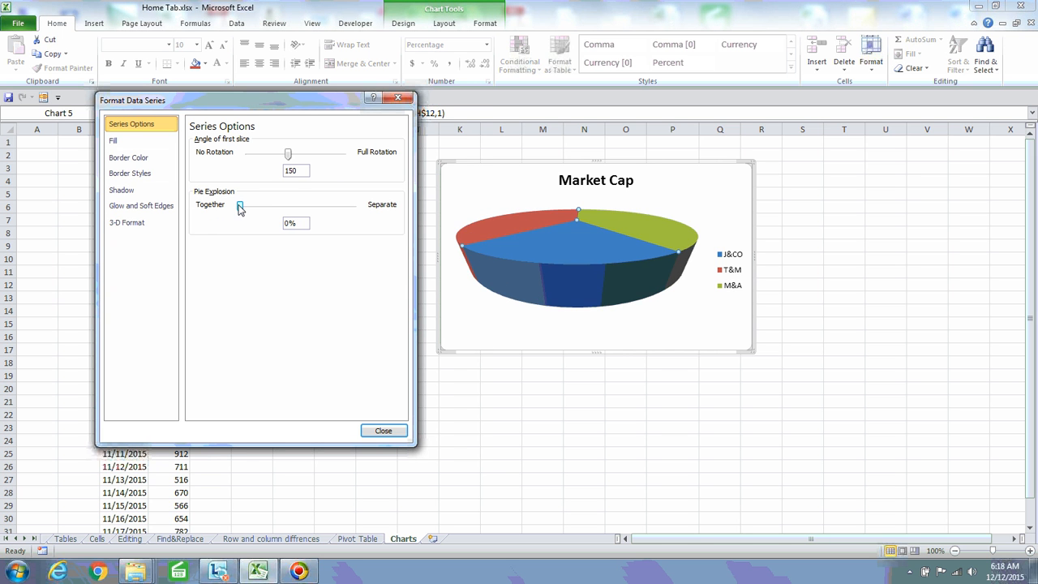
click(403, 99)
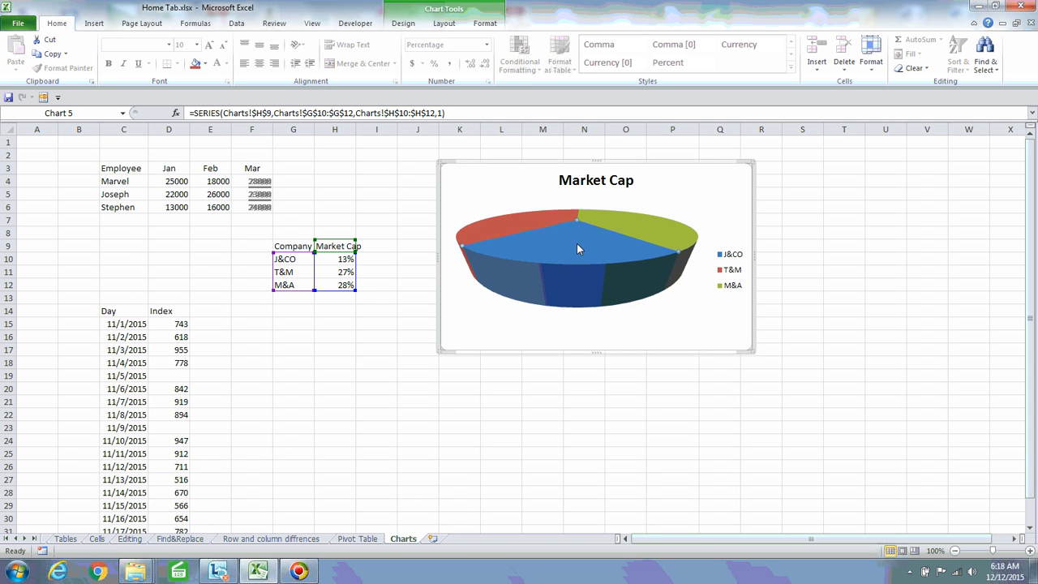
Pull the blue J&CO slice out toward the front of the 3-D pie and select the chart area
drag(576, 244, 579, 268)
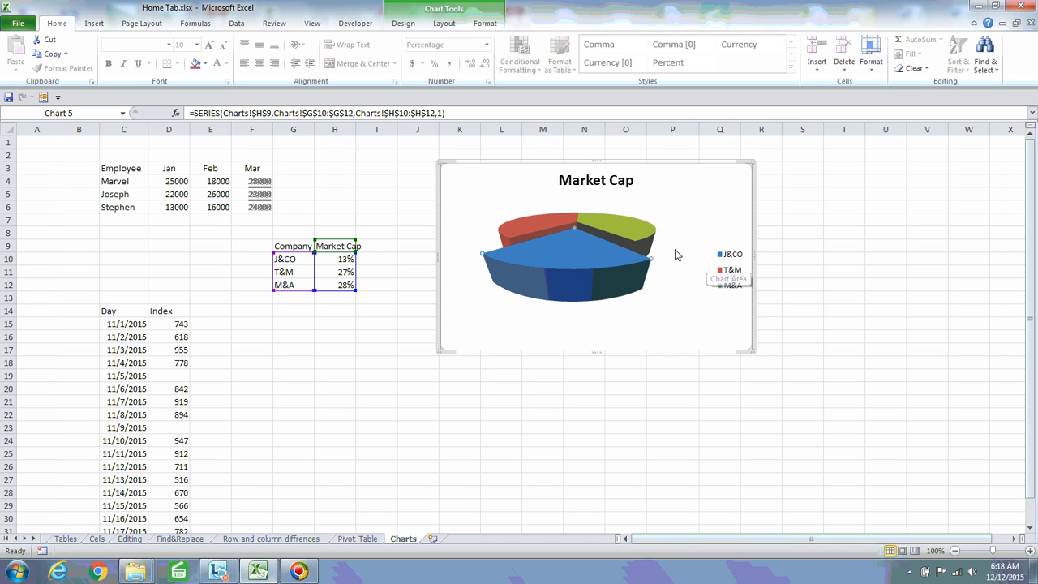
click(721, 219)
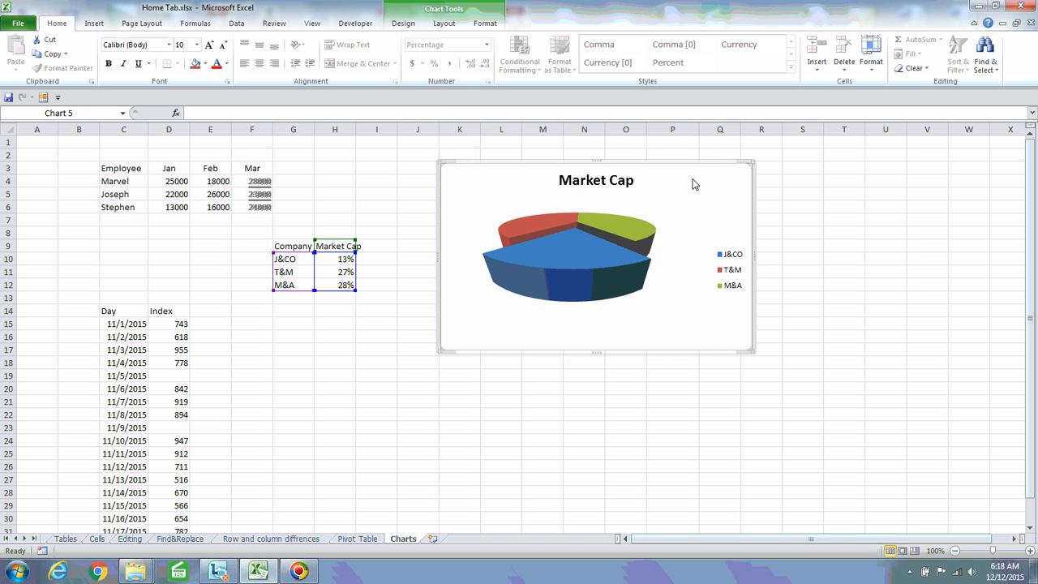